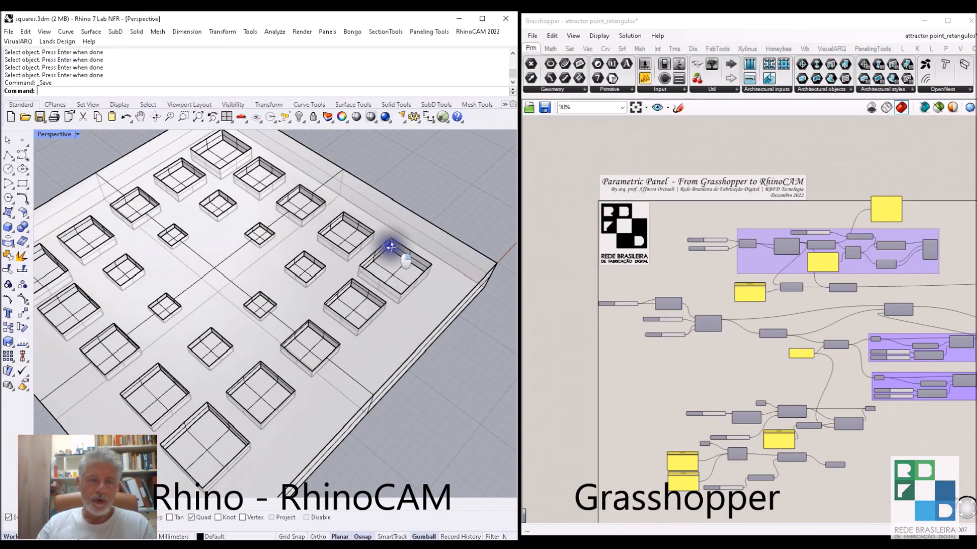
Turn on the 2_adornos layer group and the 1.2_o stock laranja, 1.3_os pontos and 1.4_linhas para engrave layers.
{"action": "right_click_drag", "start_coordinate": [342, 246], "coordinate": [349, 286]}
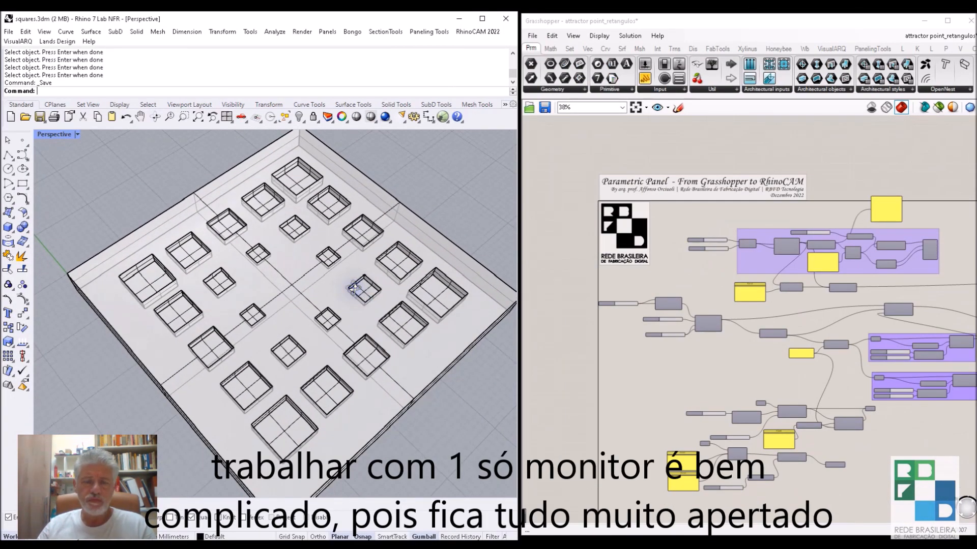
{"action": "right_click_drag", "start_coordinate": [224, 258], "coordinate": [327, 284]}
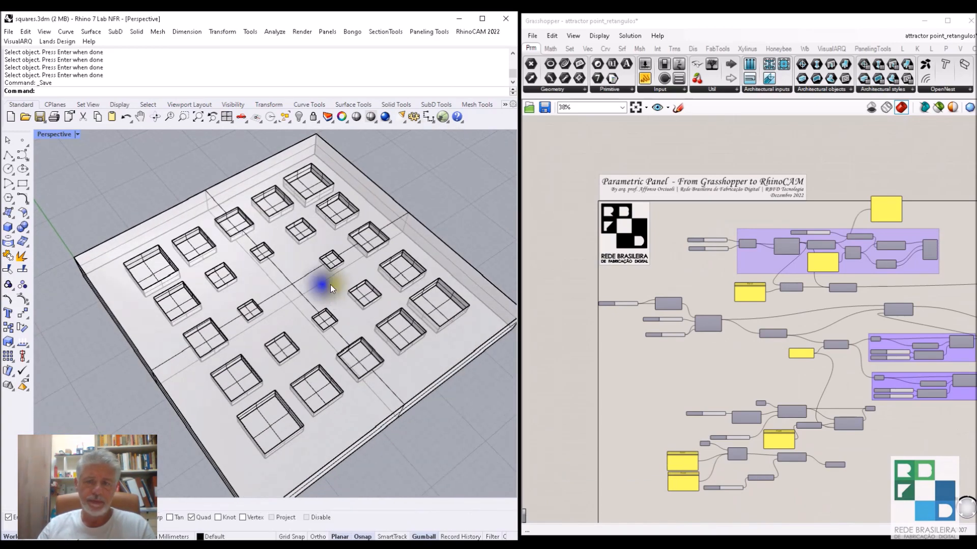
{"action": "left_click", "coordinate": [327, 117]}
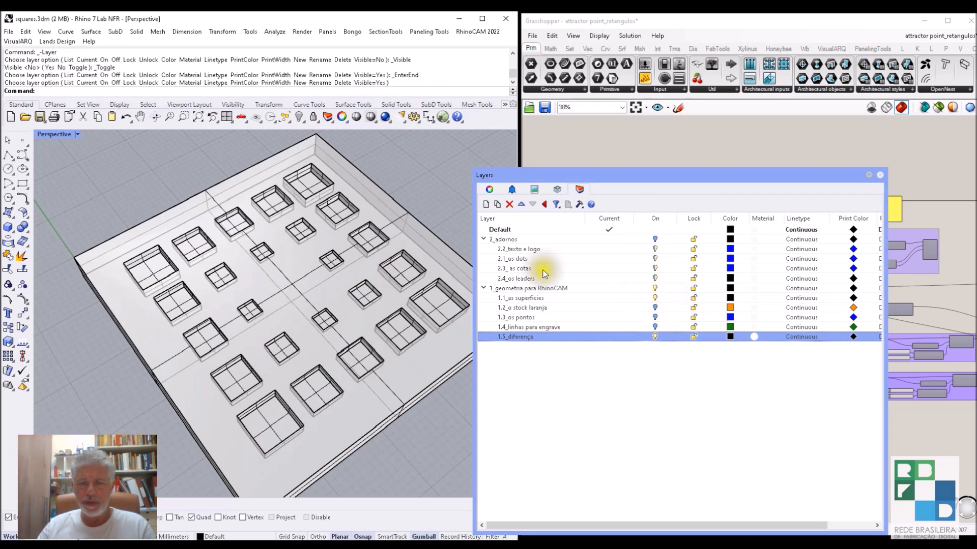
{"action": "left_click", "coordinate": [655, 239]}
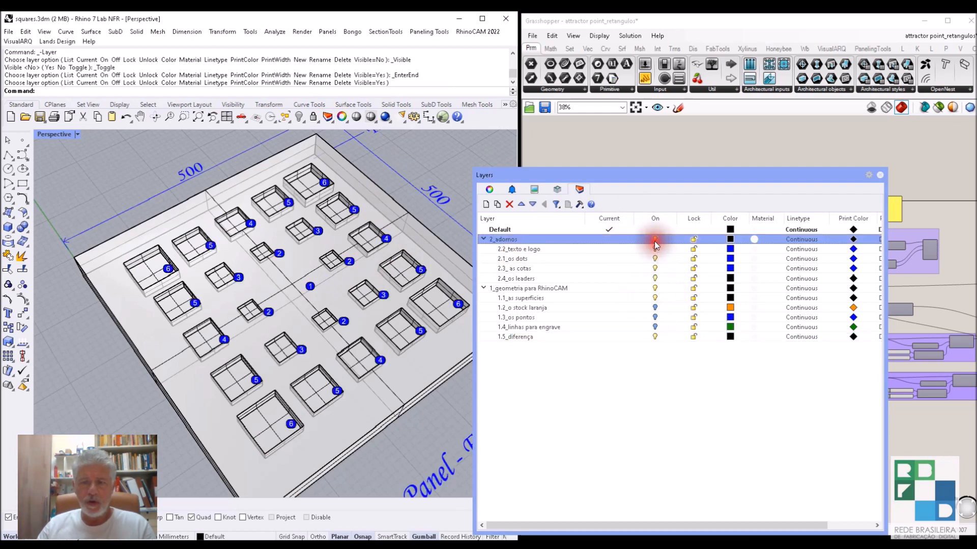
{"action": "left_click", "coordinate": [655, 307]}
{"action": "left_click", "coordinate": [655, 317]}
{"action": "left_click", "coordinate": [654, 327]}
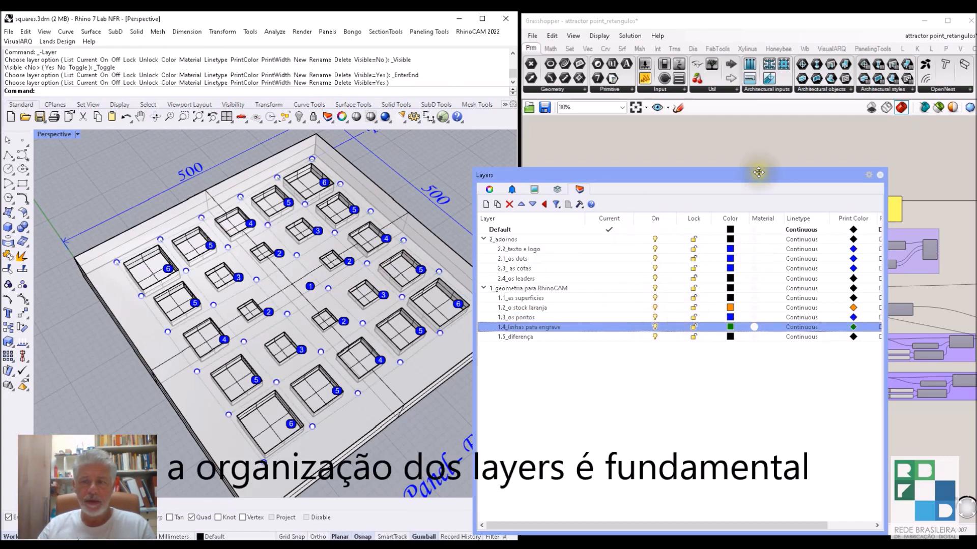
{"action": "left_click_drag", "start_coordinate": [758, 172], "coordinate": [813, 143]}
Examine the panel solid from several angles, including its overall dimensions, stock note, pocket numbering and corner positions.
{"action": "scroll", "coordinate": [325, 318], "scroll_direction": "down", "scroll_amount": 5}
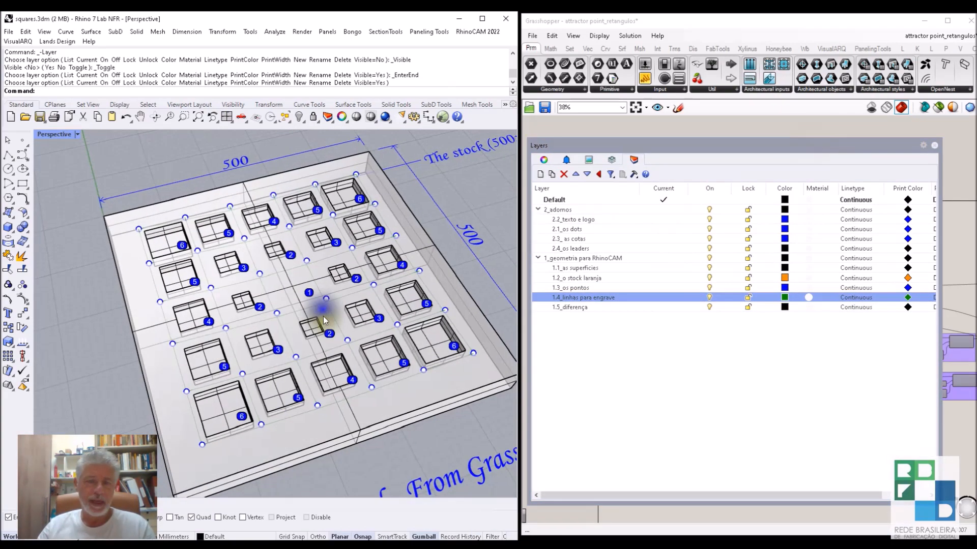
{"action": "right_click_drag", "start_coordinate": [325, 314], "coordinate": [245, 305], "text": "shift"}
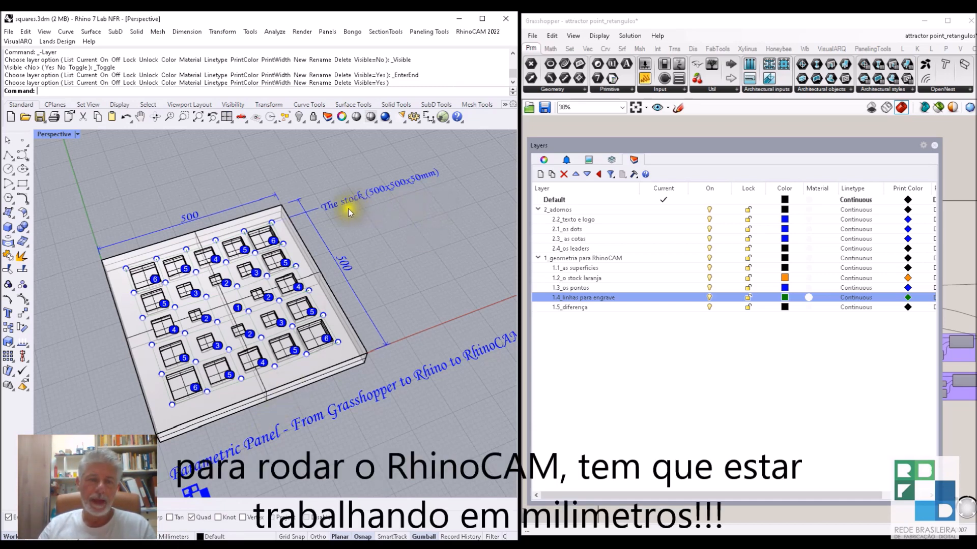
{"action": "right_click_drag", "start_coordinate": [353, 218], "coordinate": [356, 269]}
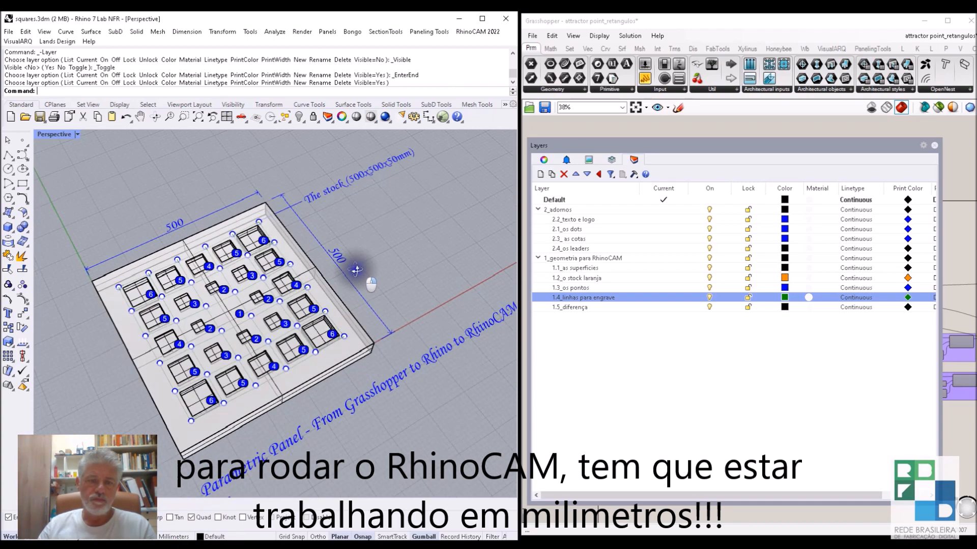
{"action": "left_click", "coordinate": [340, 364]}
{"action": "right_click_drag", "start_coordinate": [420, 285], "coordinate": [335, 203]}
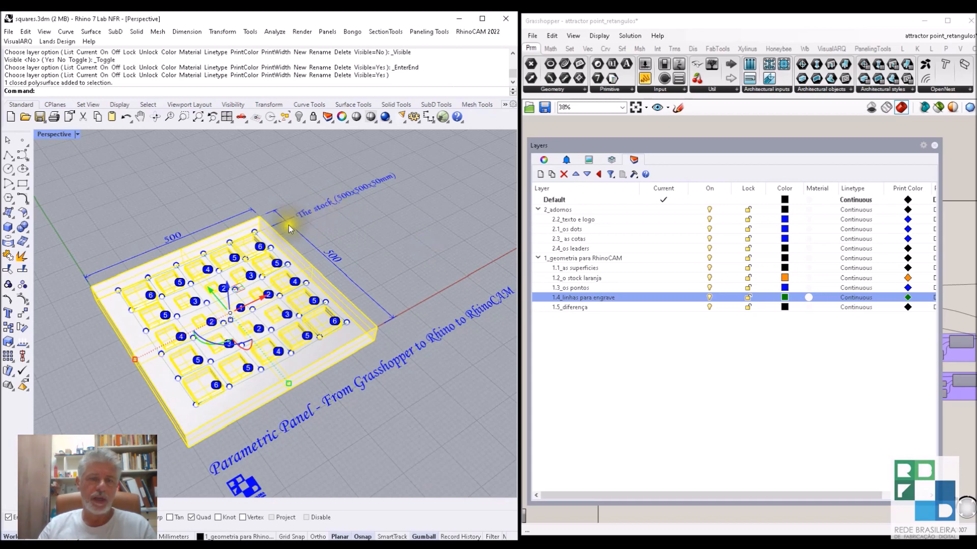
{"action": "left_click", "coordinate": [334, 216]}
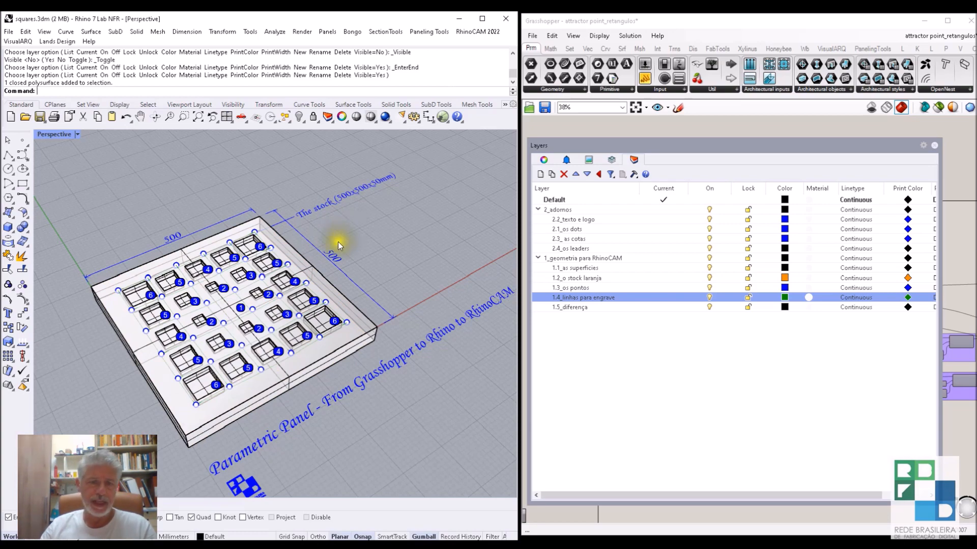
{"action": "right_click_drag", "start_coordinate": [249, 364], "coordinate": [349, 331]}
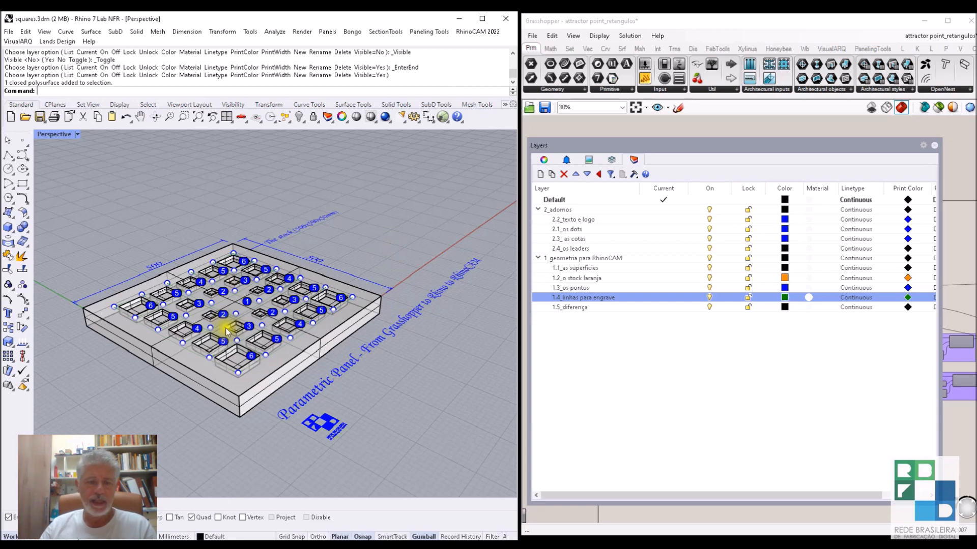
{"action": "left_click", "coordinate": [237, 396]}
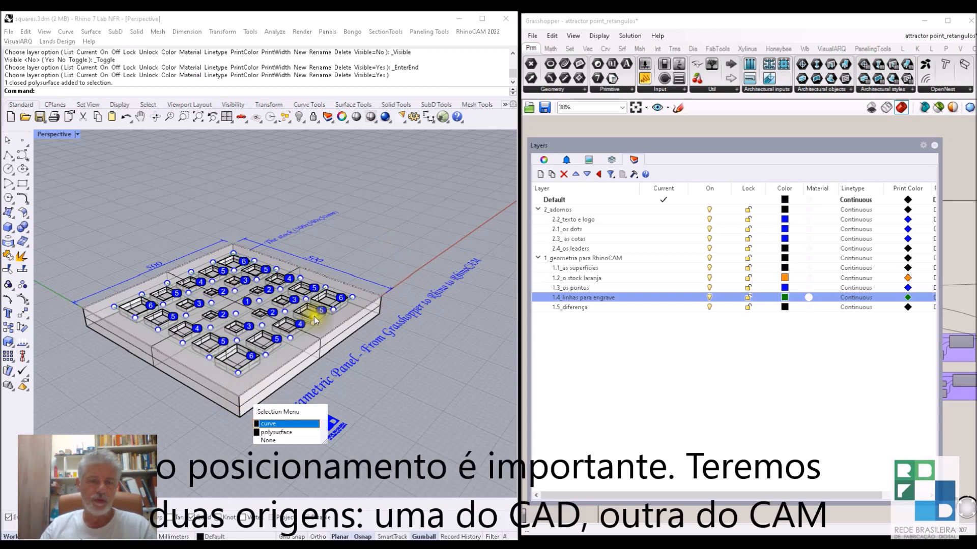
{"action": "key", "text": "Escape"}
{"action": "right_click_drag", "start_coordinate": [410, 196], "coordinate": [390, 219]}
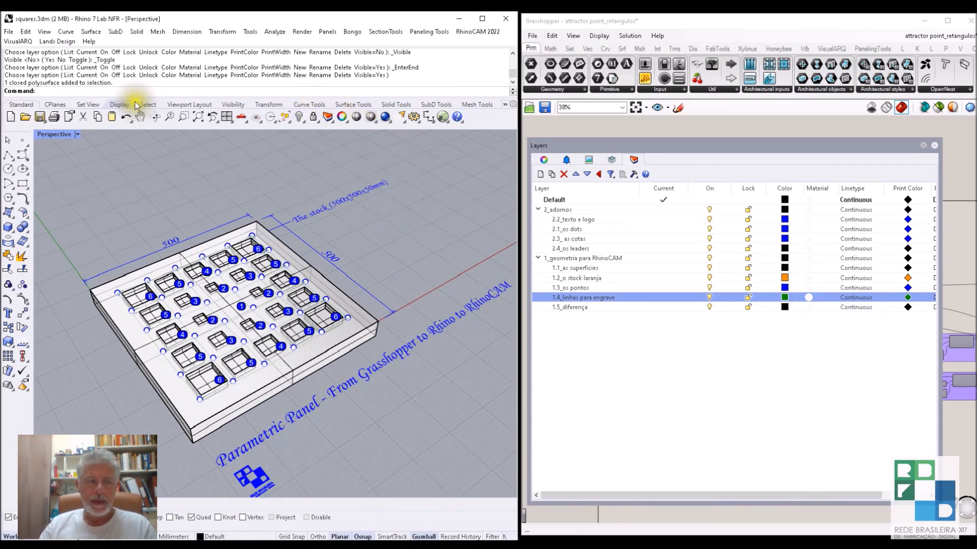
Open the RhinoCAM milling module and its tool creation and selection dialog.
{"action": "left_click", "coordinate": [476, 32]}
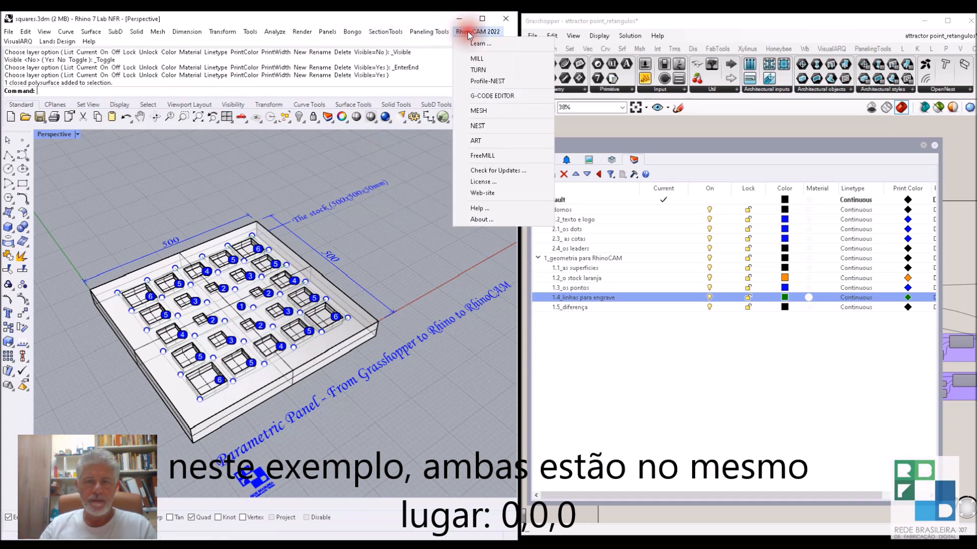
{"action": "left_click", "coordinate": [477, 54]}
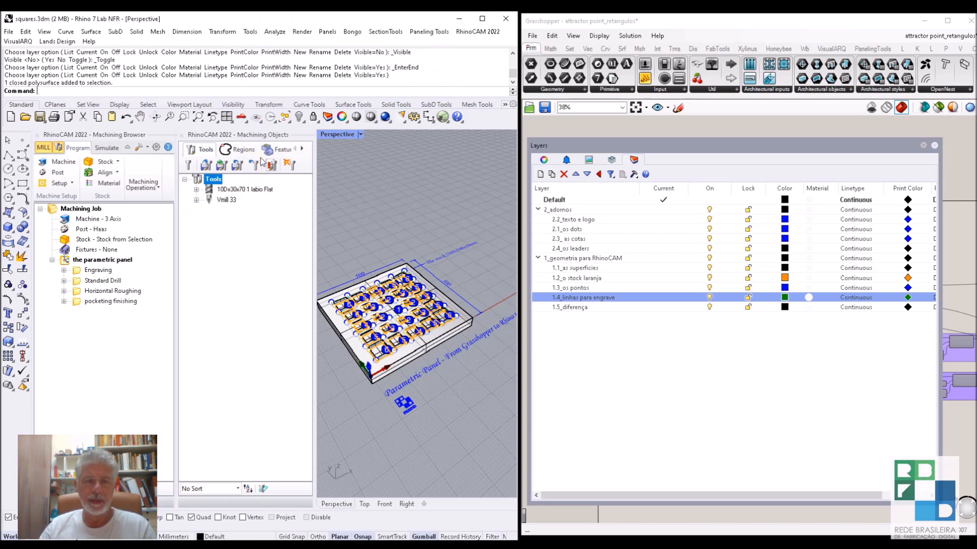
{"action": "left_click", "coordinate": [186, 165]}
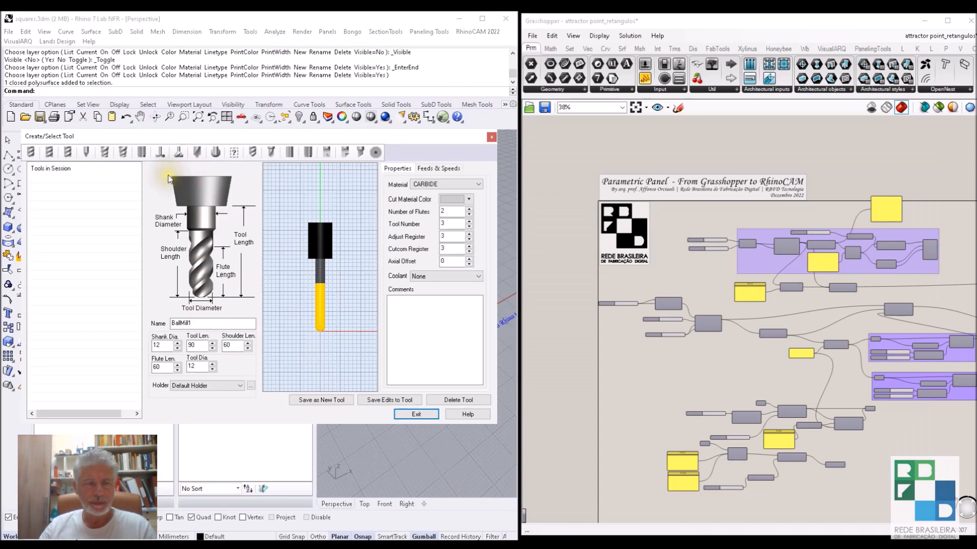
Review the geometry, spindle speed and feed rates of the 10Dx30x70 1 labio Flat end mill.
{"action": "left_click", "coordinate": [51, 152]}
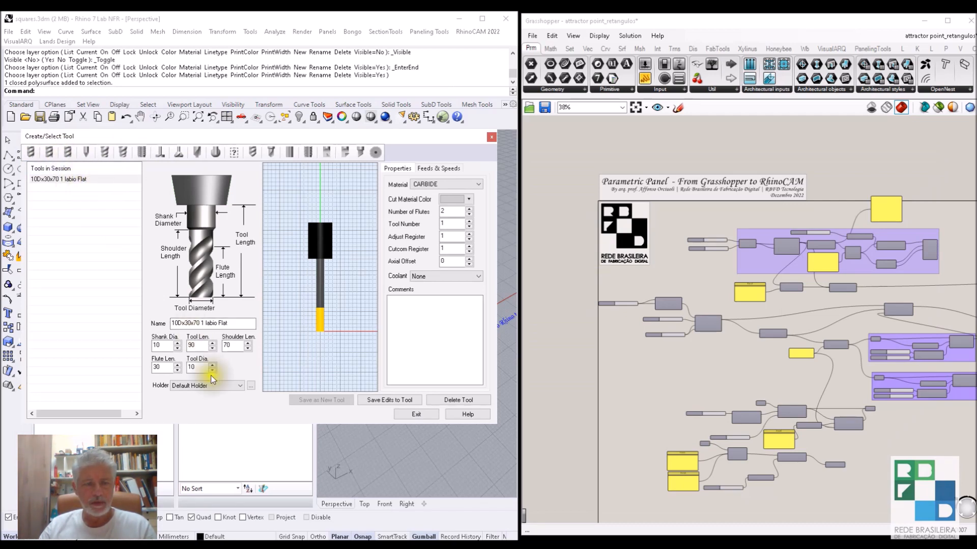
{"action": "double_click", "coordinate": [189, 367]}
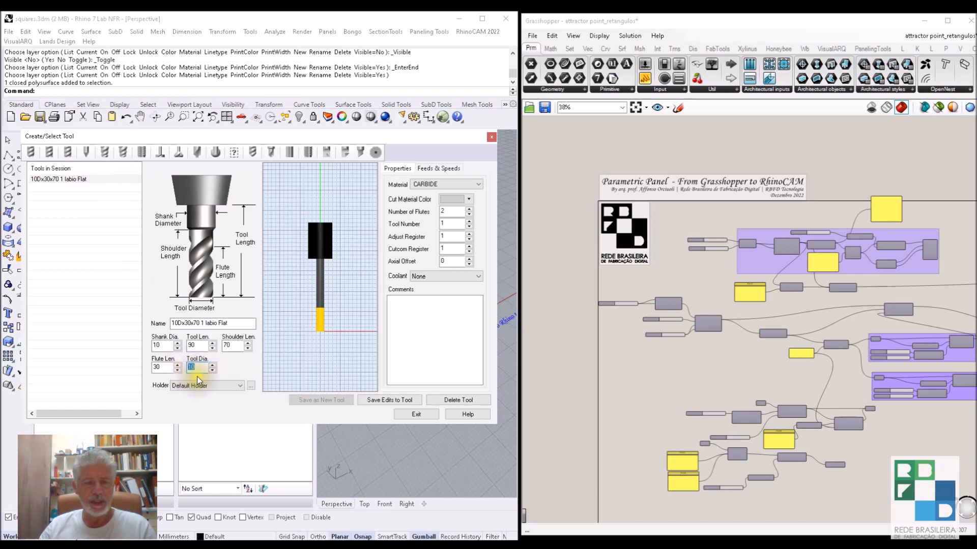
{"action": "left_click", "coordinate": [436, 168]}
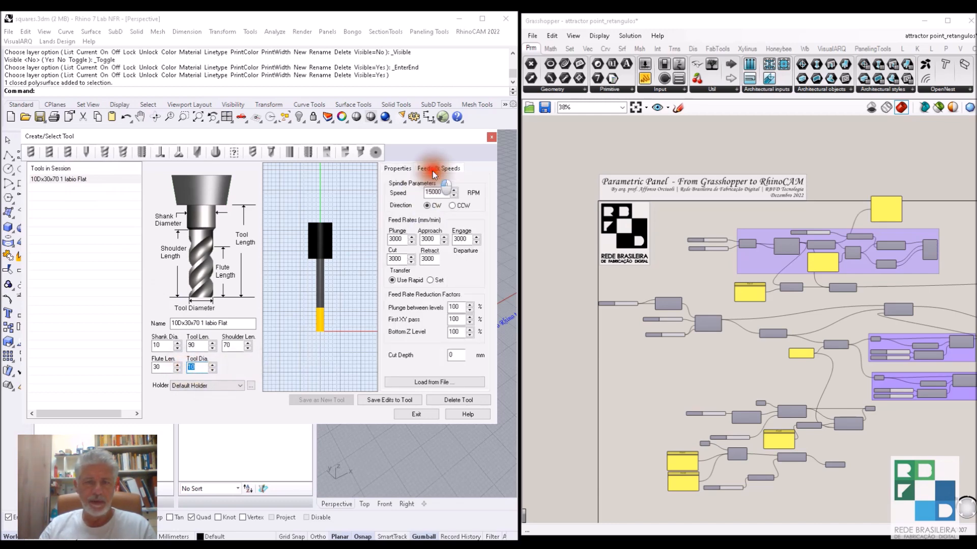
{"action": "left_click", "coordinate": [433, 194]}
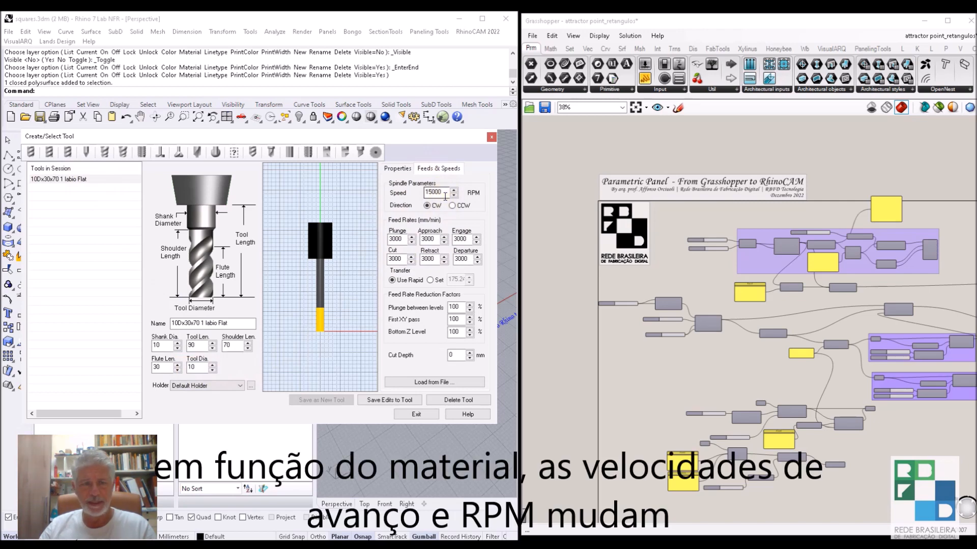
Review the Vmill 33 tool's geometry and the corner radius mill template, and close the tool dialog.
{"action": "left_click", "coordinate": [85, 153]}
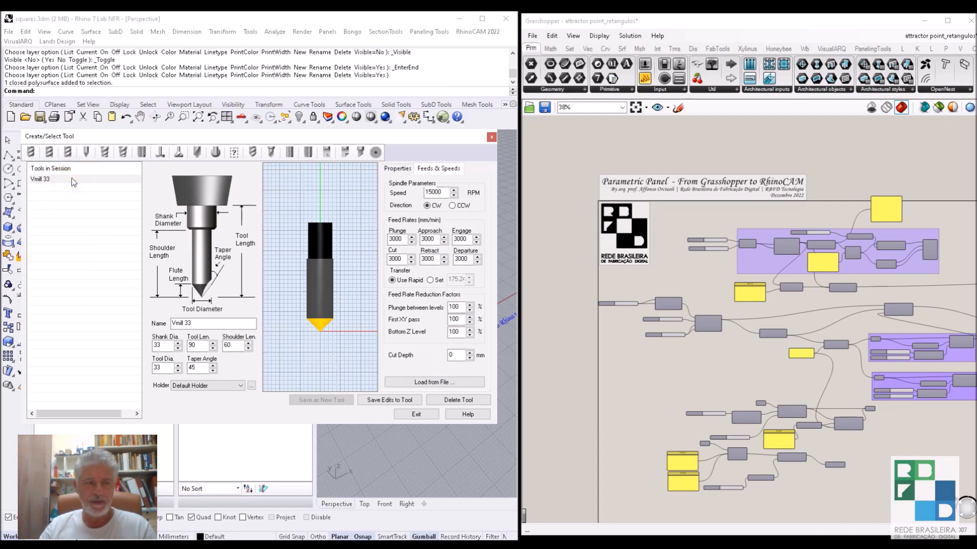
{"action": "double_click", "coordinate": [163, 366]}
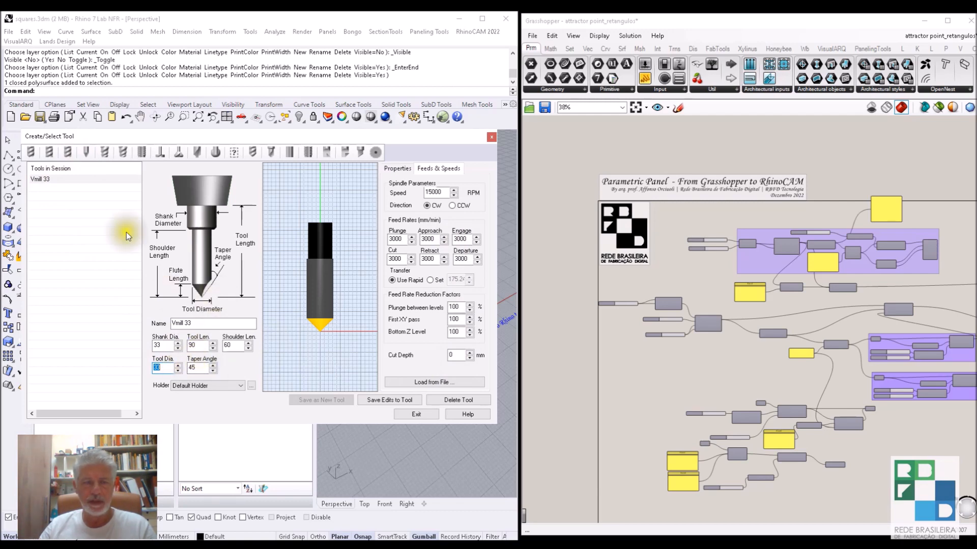
{"action": "left_click", "coordinate": [73, 152]}
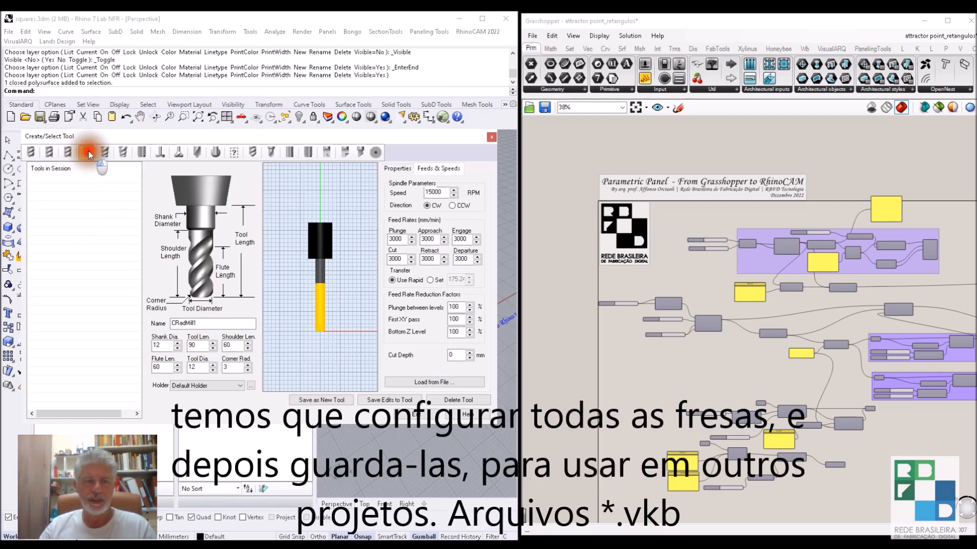
{"action": "left_click", "coordinate": [88, 151]}
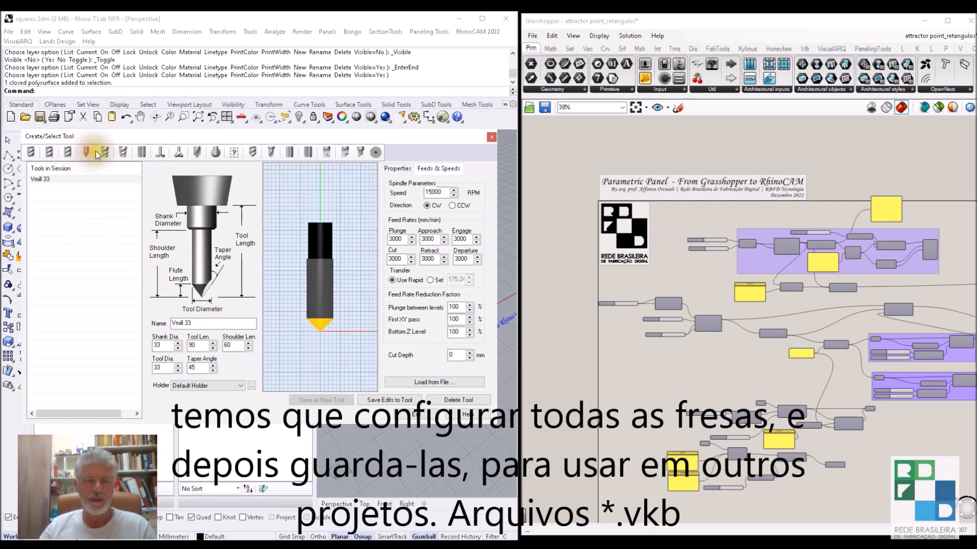
{"action": "left_click", "coordinate": [492, 137]}
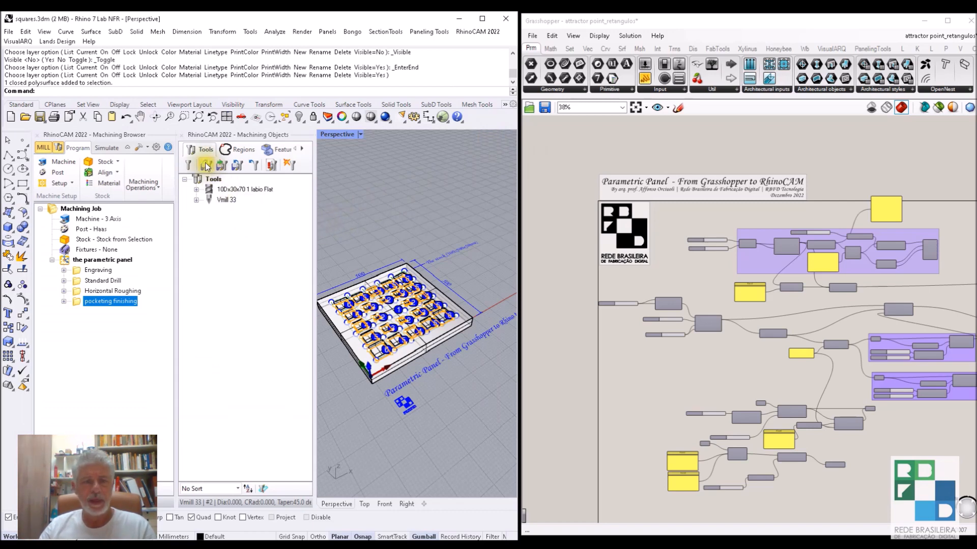
Save the session's tools to a .vkb library file named ferramentas and close the machining objects browser.
{"action": "left_click", "coordinate": [237, 167]}
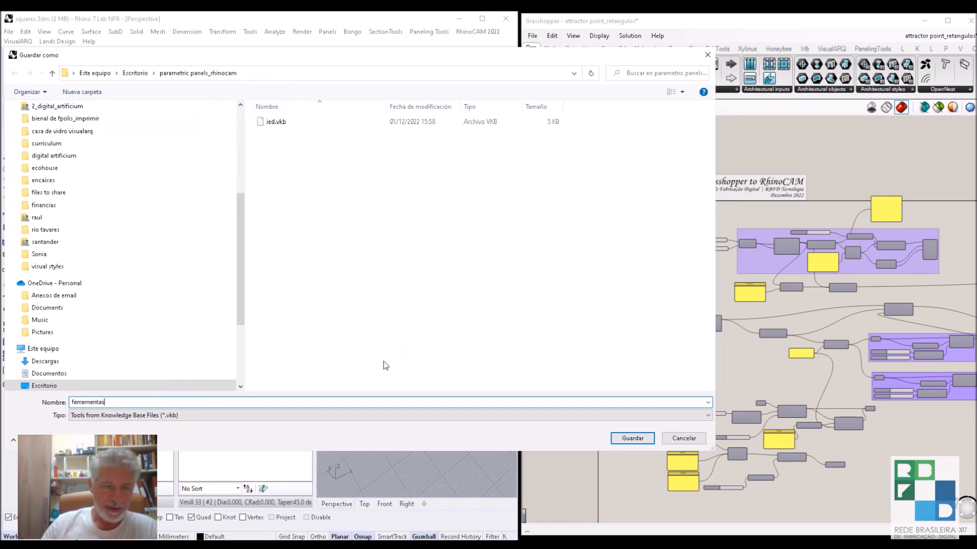
{"action": "left_click", "coordinate": [640, 437]}
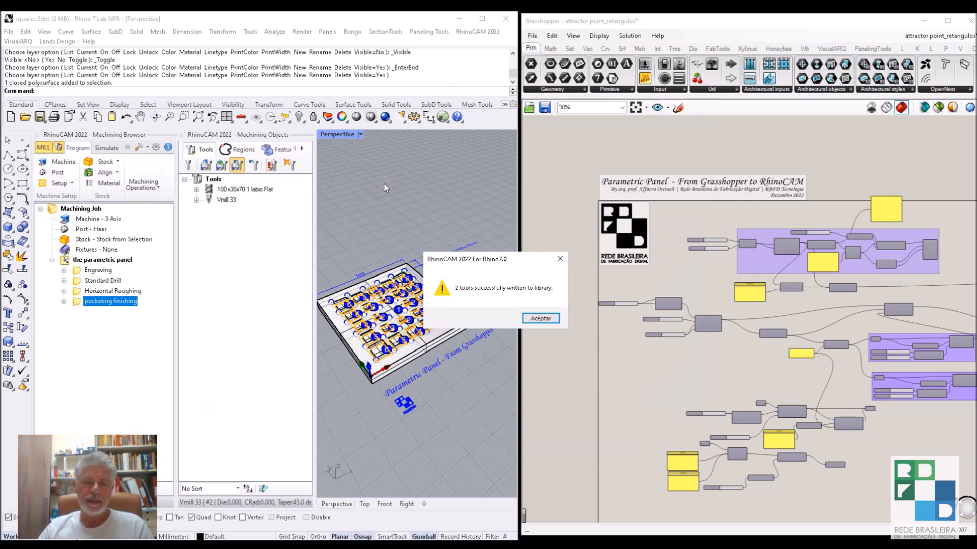
{"action": "left_click", "coordinate": [539, 318]}
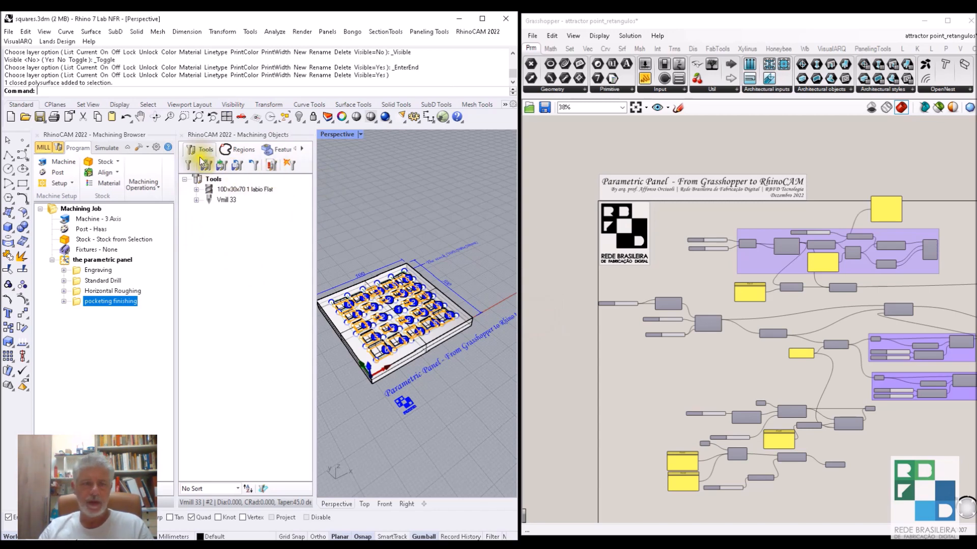
{"action": "left_click", "coordinate": [182, 135]}
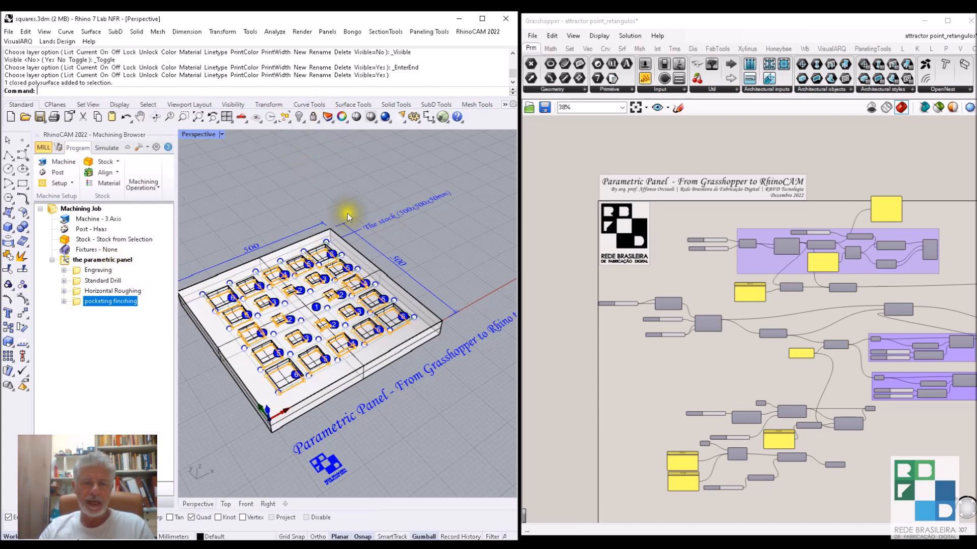
Open the layer manager and place it beside the model with the whole panel in view.
{"action": "scroll", "coordinate": [352, 267], "scroll_direction": "down", "scroll_amount": 3}
{"action": "right_click_drag", "start_coordinate": [340, 284], "coordinate": [341, 296]}
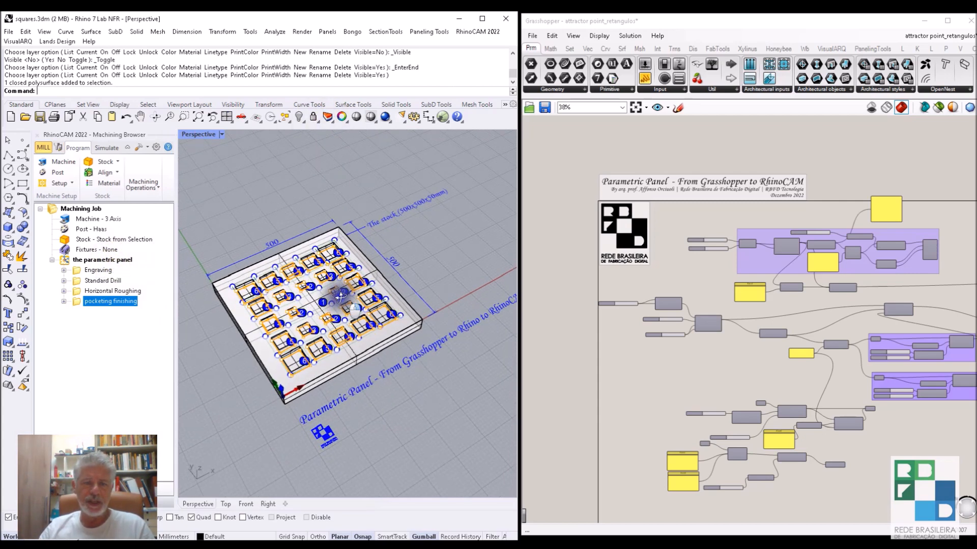
{"action": "left_click", "coordinate": [315, 116]}
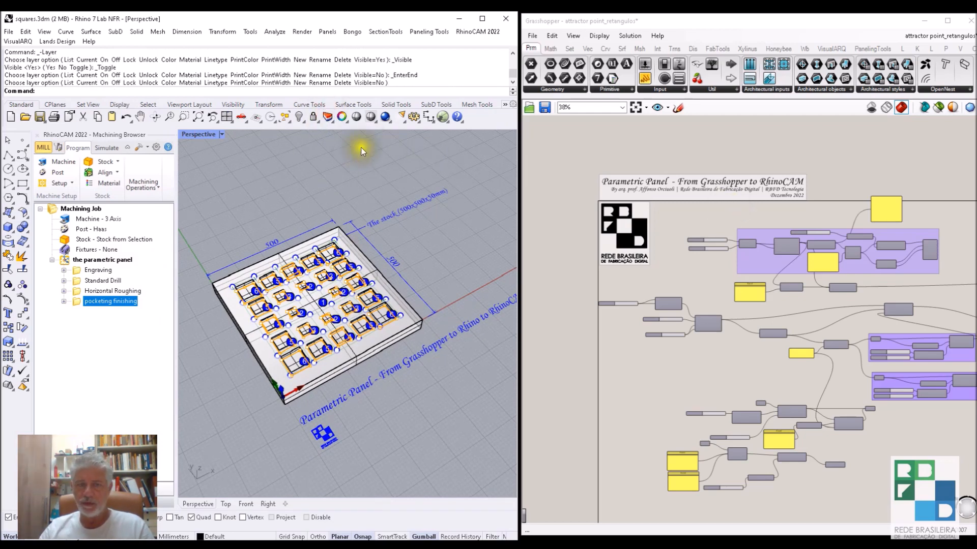
{"action": "left_click", "coordinate": [328, 118]}
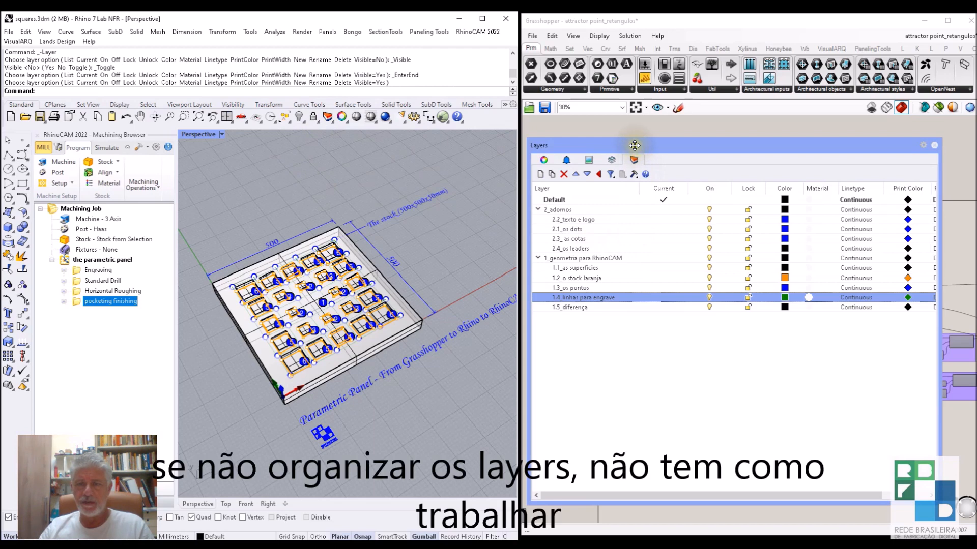
{"action": "left_click_drag", "start_coordinate": [637, 160], "coordinate": [563, 145]}
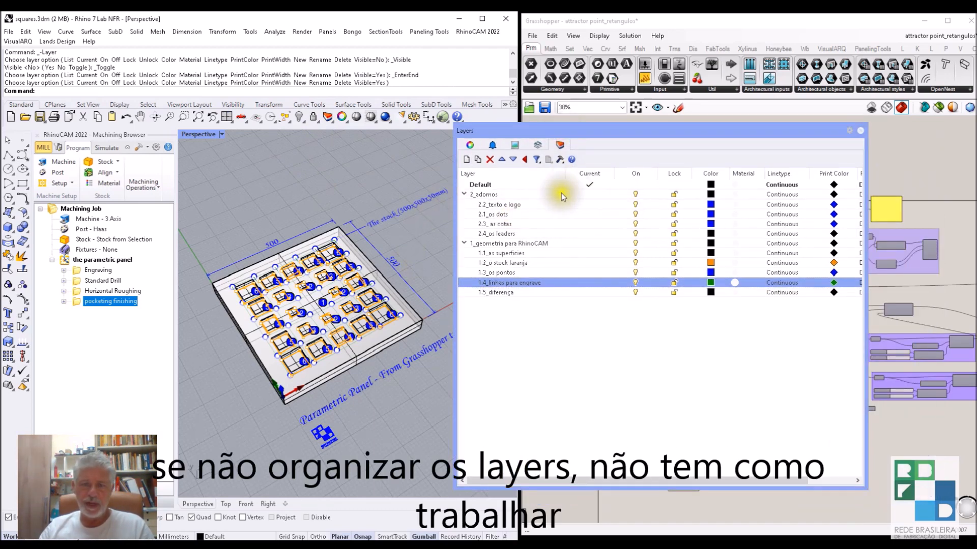
Turn off the 2.2_texto e logo, 2.1_os dots and 2.3_as cotas sublayers and the parent layer 2_adornos.
{"action": "left_click", "coordinate": [635, 205]}
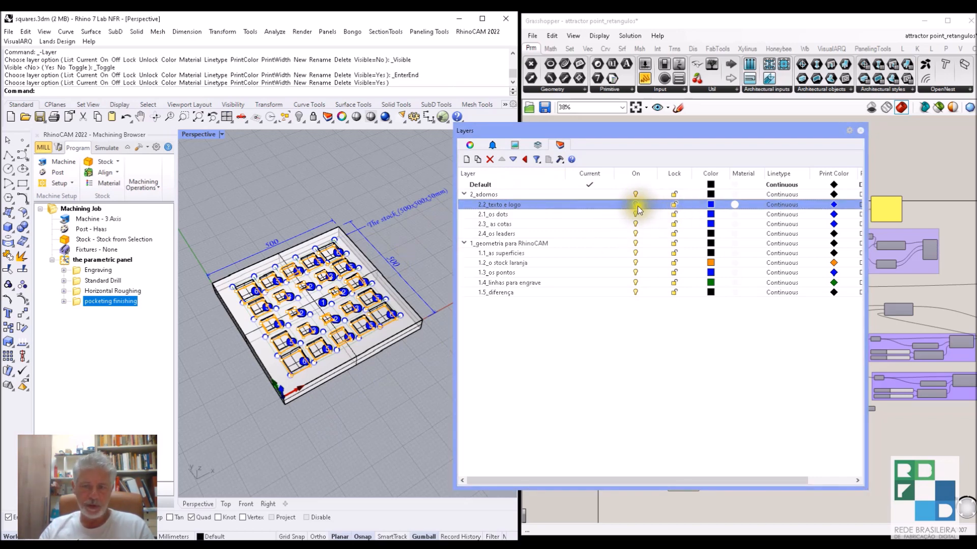
{"action": "left_click", "coordinate": [635, 212]}
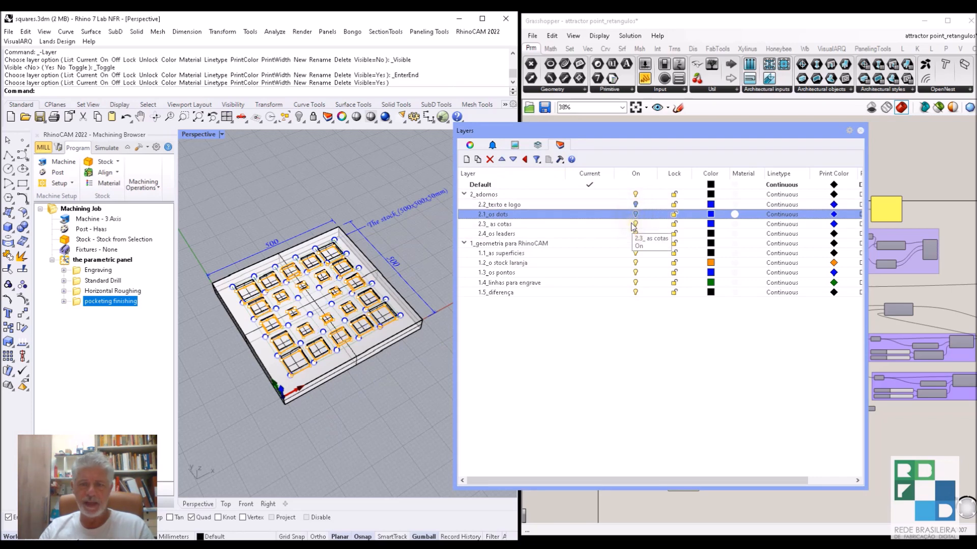
{"action": "left_click", "coordinate": [635, 224]}
{"action": "left_click", "coordinate": [611, 220]}
{"action": "left_click", "coordinate": [634, 196]}
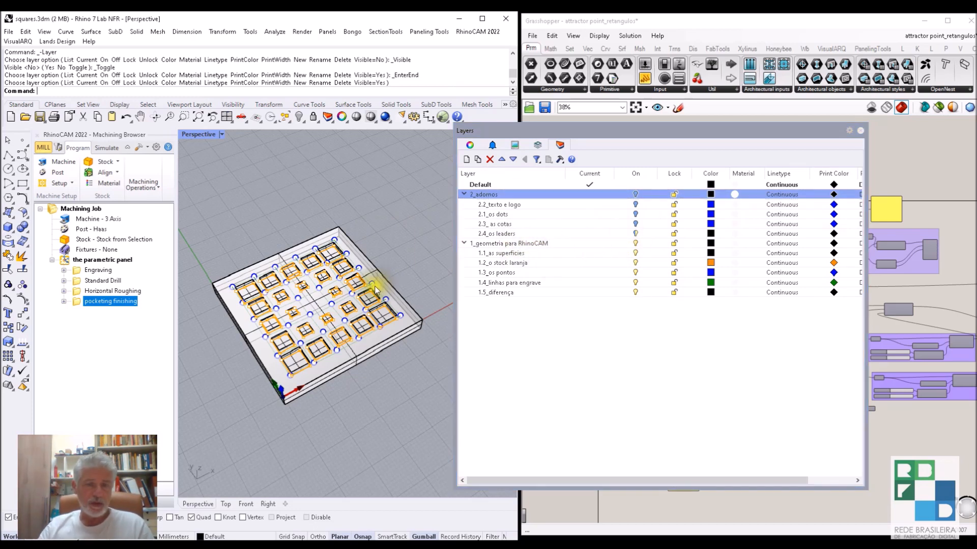
Turn off the 1.4_linhas para engrave, 1.3_os pontos, 1.2_o stock laranja and 1.1_as superficies layers.
{"action": "scroll", "coordinate": [335, 280], "scroll_direction": "up", "scroll_amount": 3}
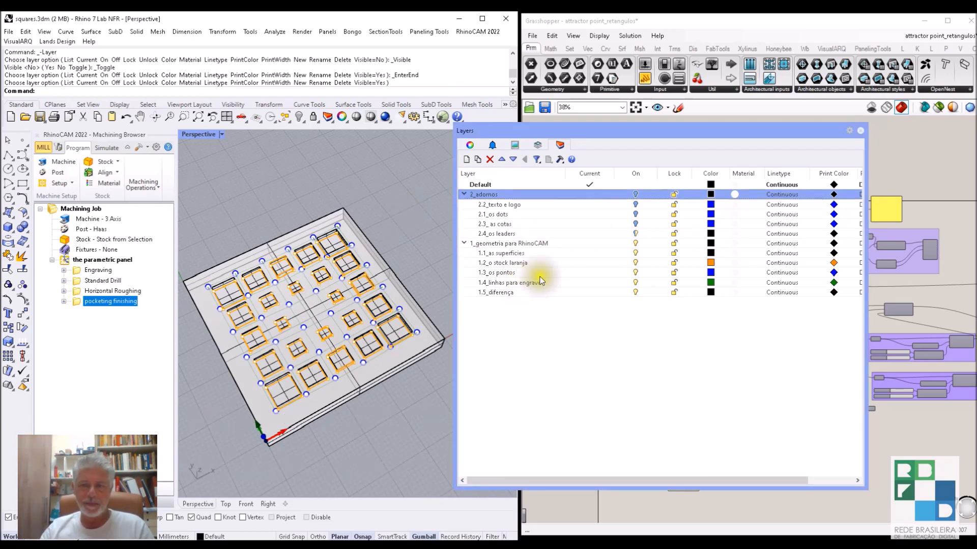
{"action": "left_click", "coordinate": [634, 281]}
{"action": "left_click", "coordinate": [635, 272]}
{"action": "left_click", "coordinate": [634, 263]}
{"action": "left_click", "coordinate": [633, 252]}
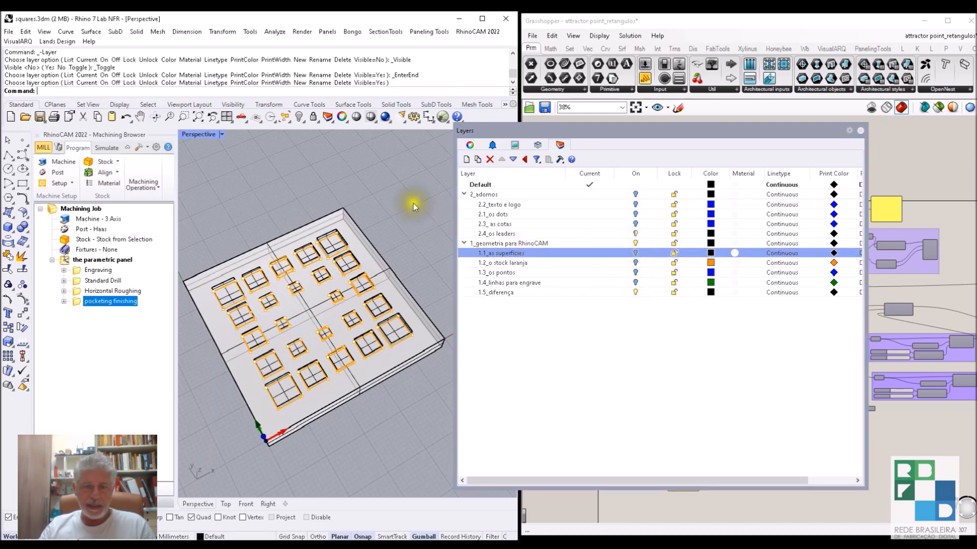
Select the parametric panel setup in the machining job and inspect the pocketed panel polysurface up close.
{"action": "left_click", "coordinate": [106, 260]}
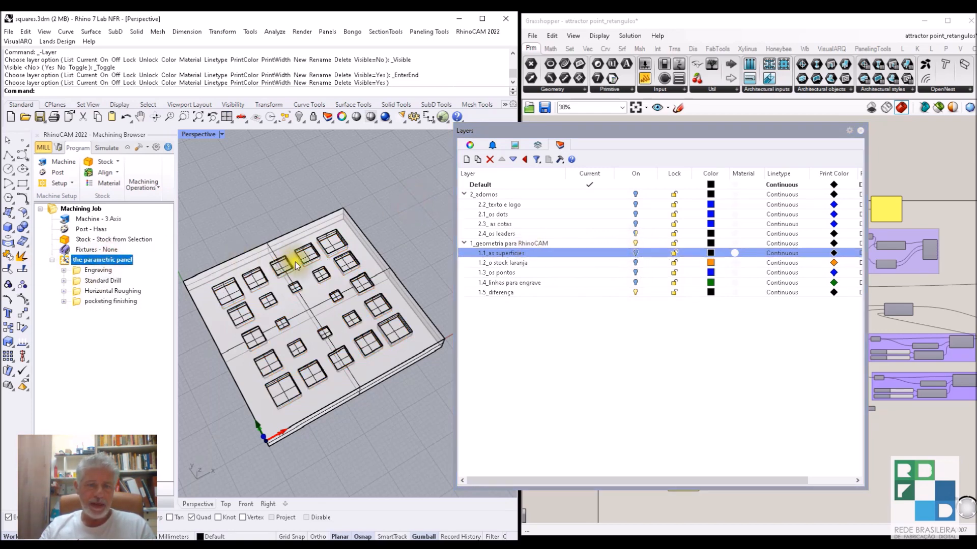
{"action": "scroll", "coordinate": [334, 301], "scroll_direction": "up", "scroll_amount": 6}
{"action": "left_click", "coordinate": [320, 306]}
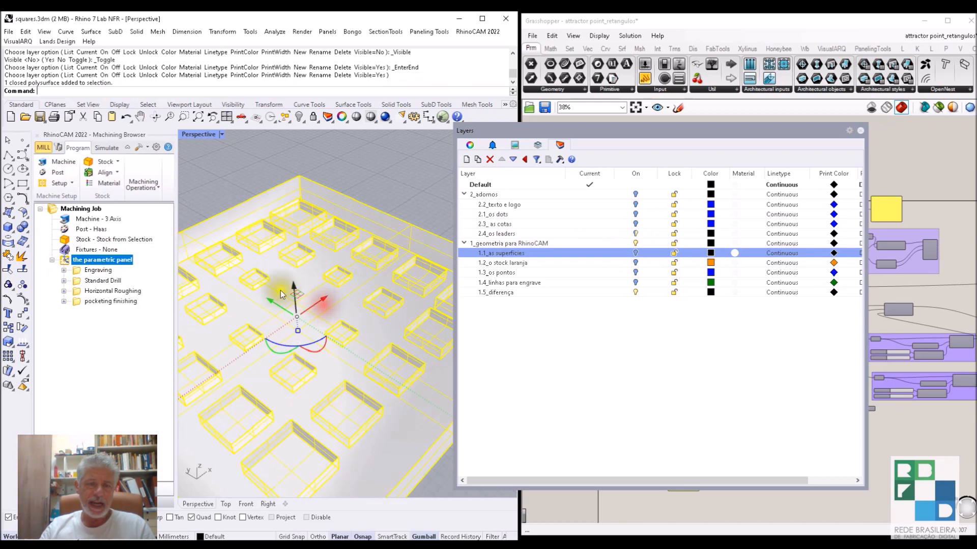
{"action": "scroll", "coordinate": [310, 305], "scroll_direction": "down", "scroll_amount": 5}
{"action": "key", "text": "Escape"}
{"action": "right_click_drag", "start_coordinate": [363, 234], "coordinate": [291, 299]}
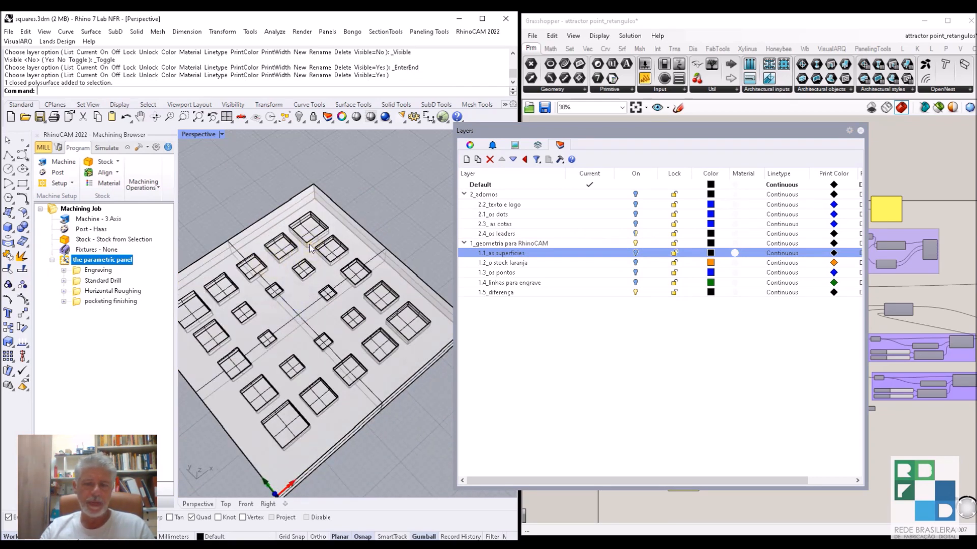
Expand the Horizontal Roughing operation and examine its toolpaths inside the square pockets.
{"action": "left_click", "coordinate": [112, 293]}
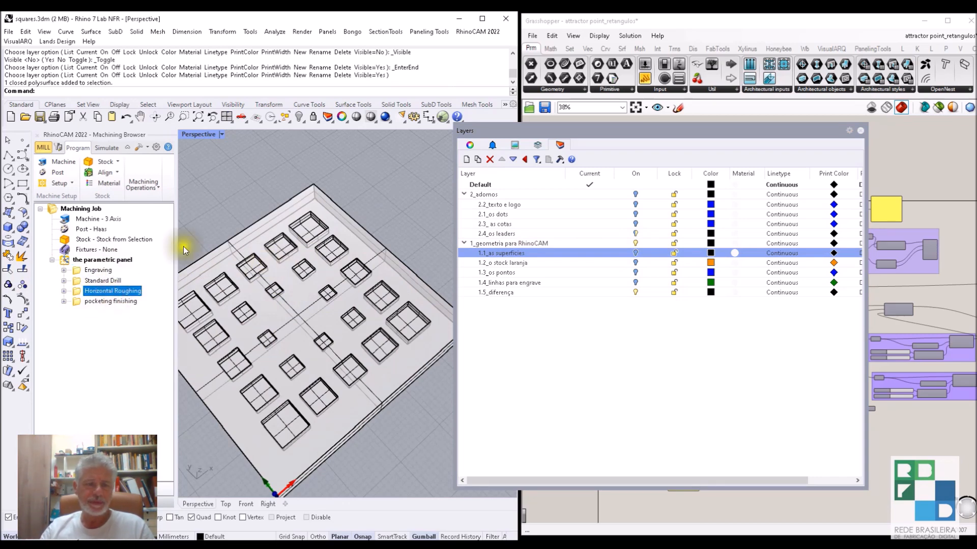
{"action": "left_click", "coordinate": [63, 291]}
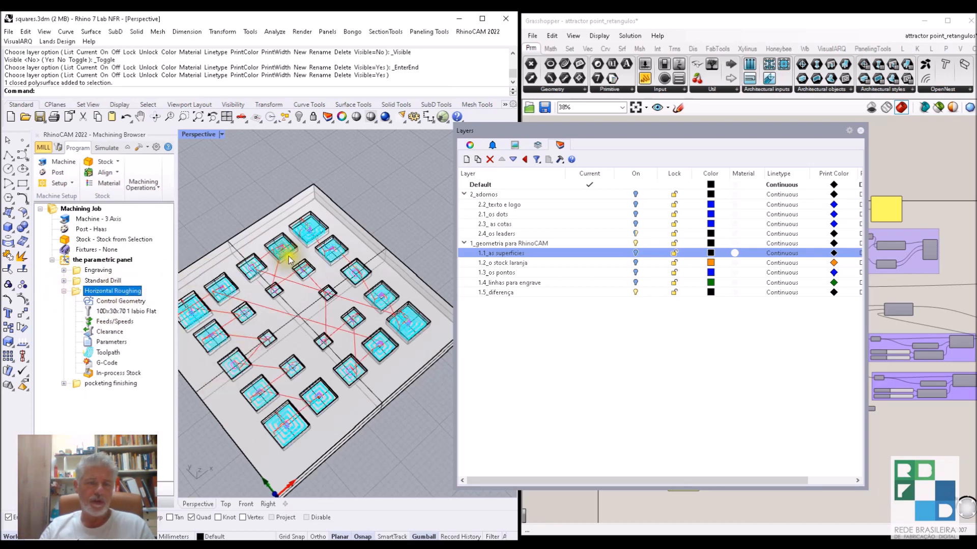
{"action": "scroll", "coordinate": [308, 228], "scroll_direction": "up", "scroll_amount": 5}
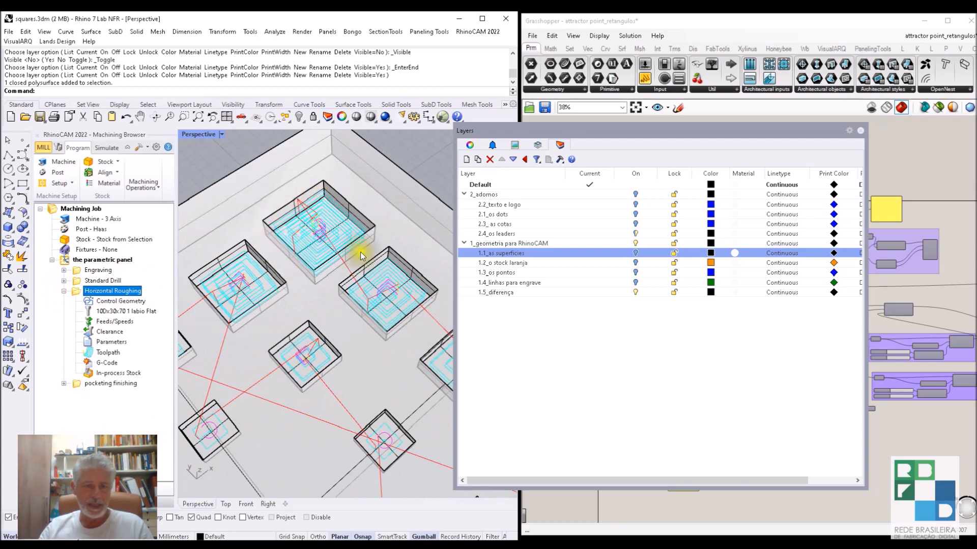
{"action": "scroll", "coordinate": [307, 203], "scroll_direction": "down", "scroll_amount": 4}
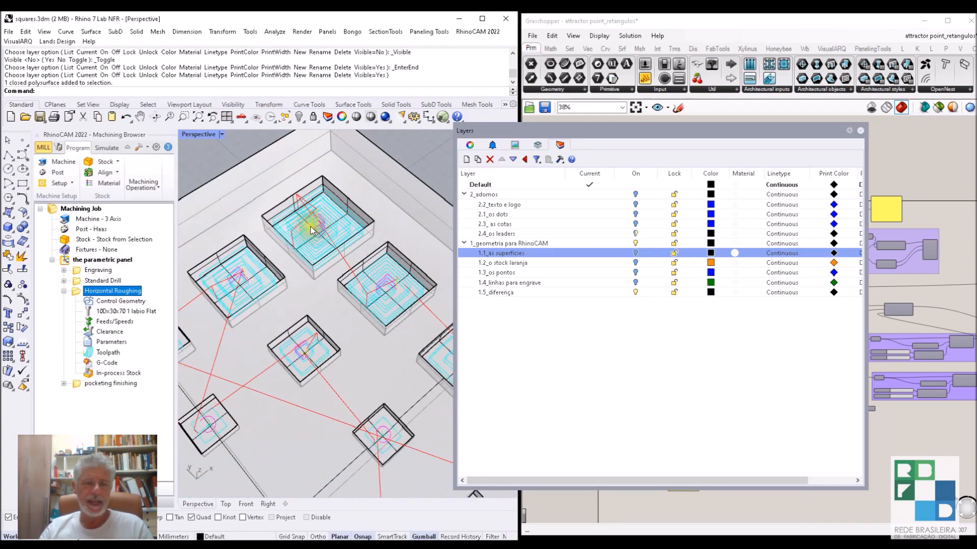
{"action": "scroll", "coordinate": [313, 234], "scroll_direction": "down", "scroll_amount": 1}
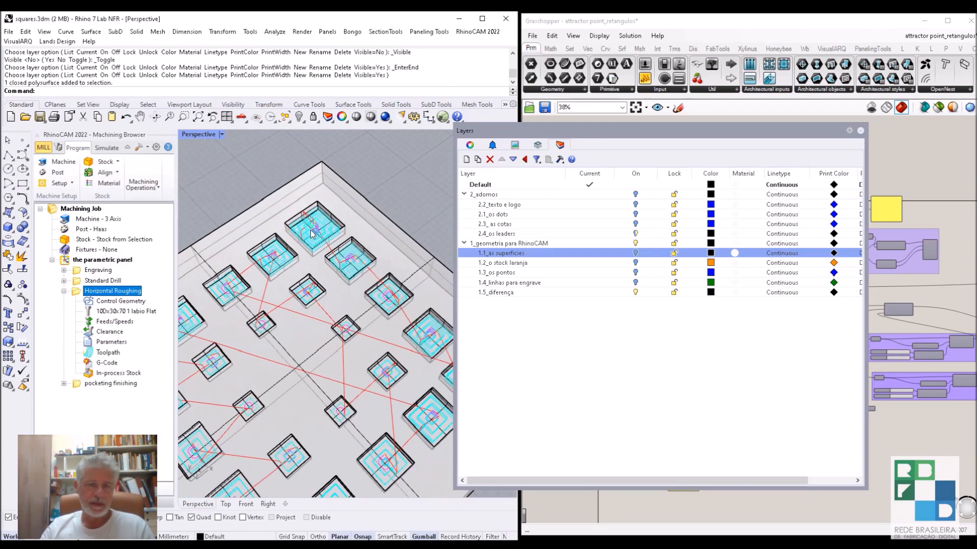
{"action": "scroll", "coordinate": [312, 234], "scroll_direction": "down", "scroll_amount": 1}
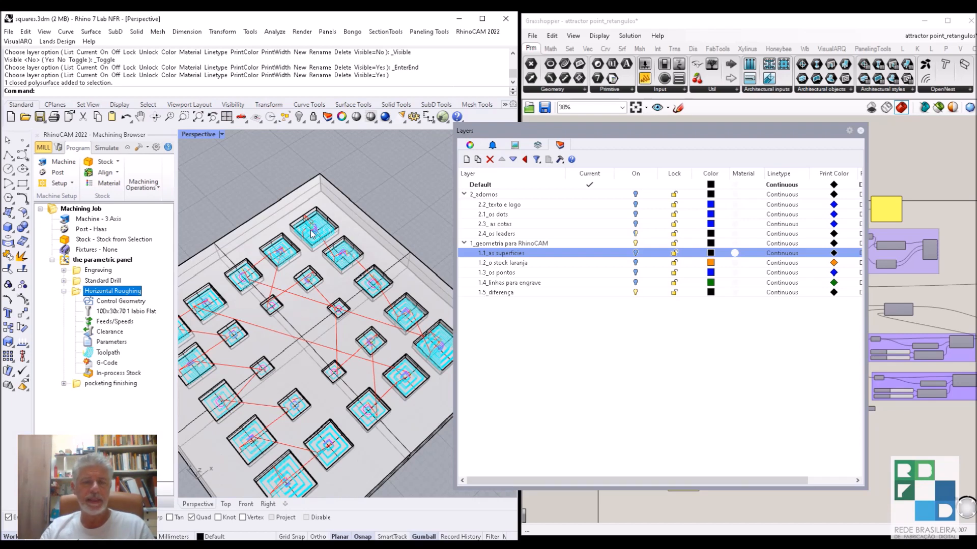
{"action": "left_click", "coordinate": [311, 235]}
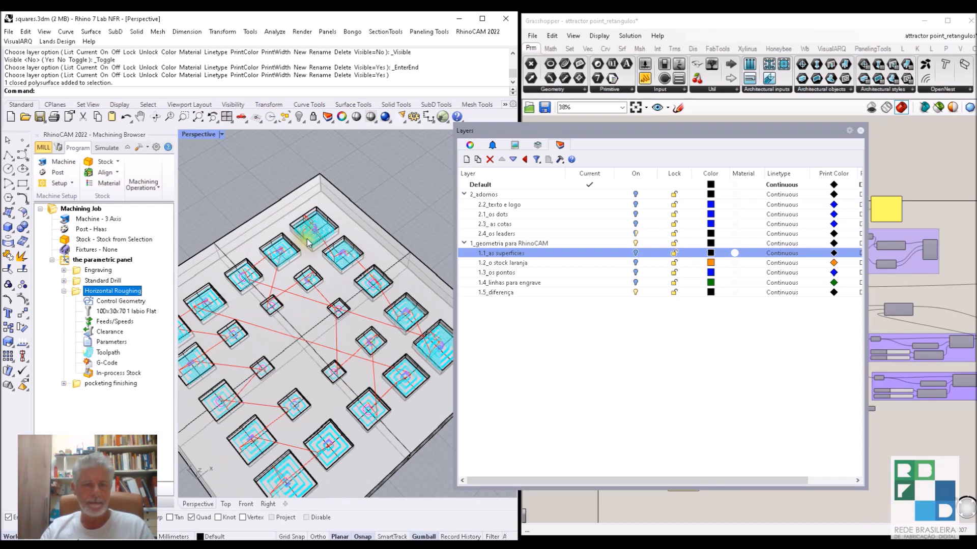
Turn on the 1.2_o stock laranja layer and turn off the 1.5_diferença layer.
{"action": "left_click", "coordinate": [635, 254]}
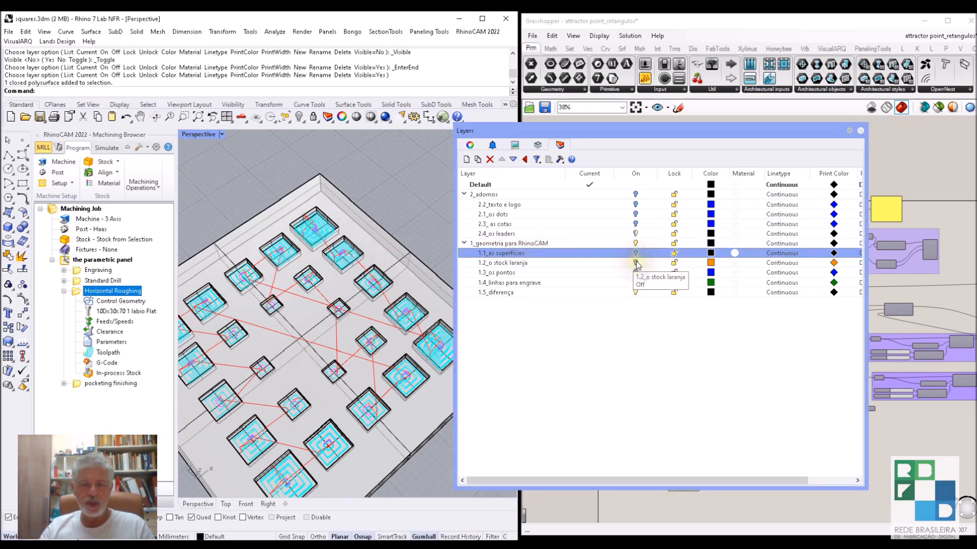
{"action": "left_click", "coordinate": [636, 262]}
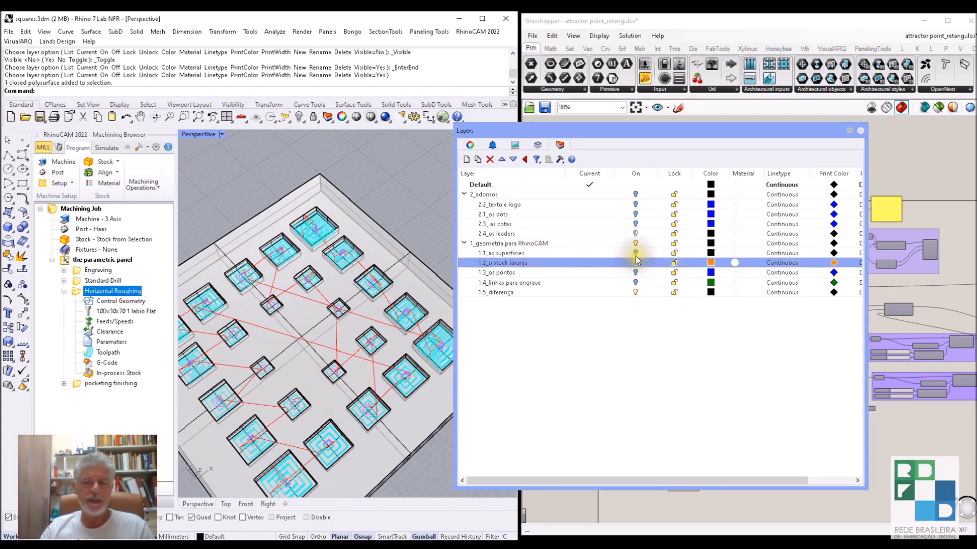
{"action": "left_click", "coordinate": [636, 292]}
{"action": "scroll", "coordinate": [303, 289], "scroll_direction": "down", "scroll_amount": 5}
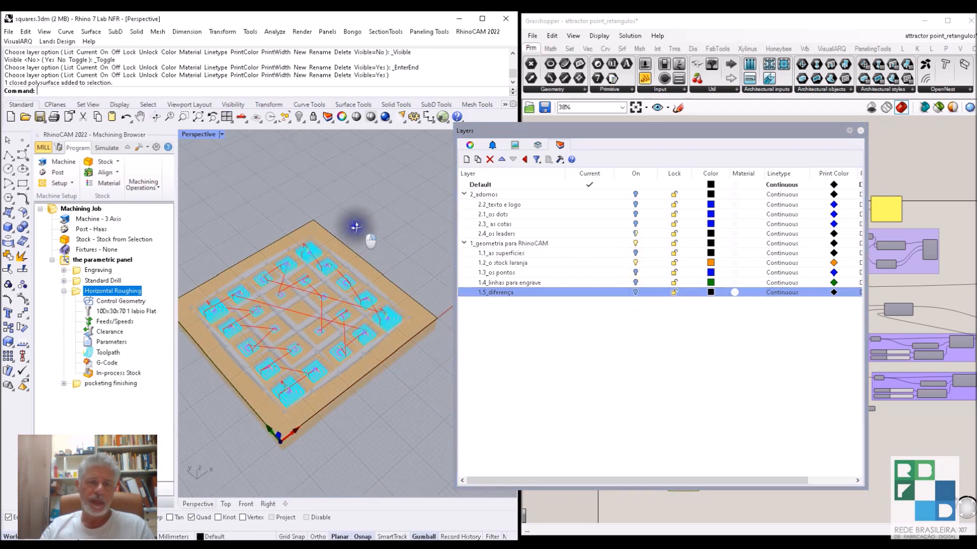
Unhide the orange stock block and turn off the 1.2_o stock laranja layer.
{"action": "left_click", "coordinate": [301, 116]}
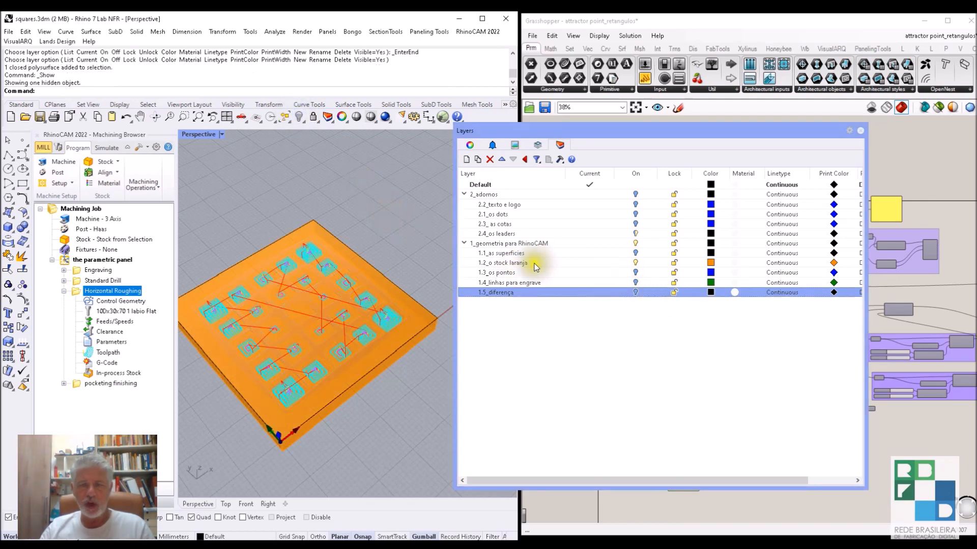
{"action": "left_click", "coordinate": [503, 263]}
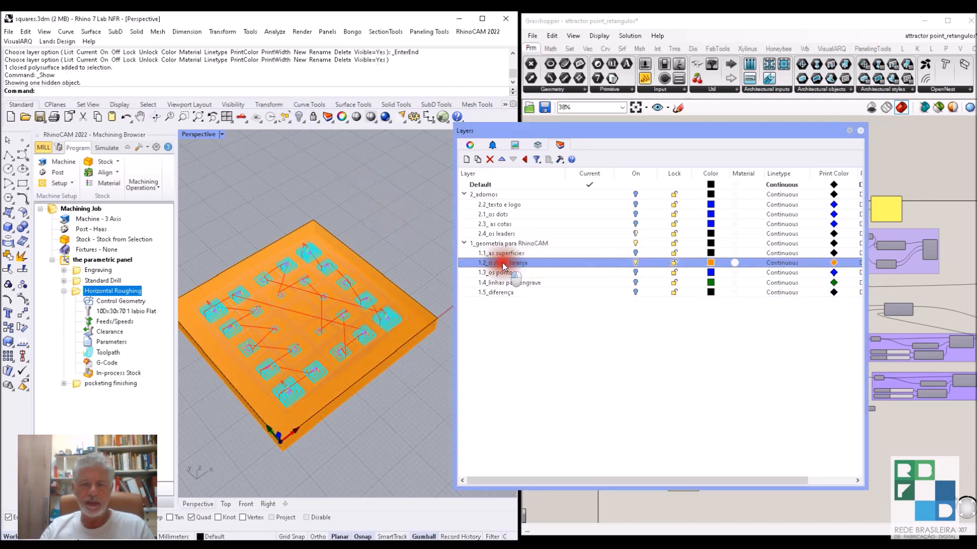
{"action": "left_click", "coordinate": [635, 264]}
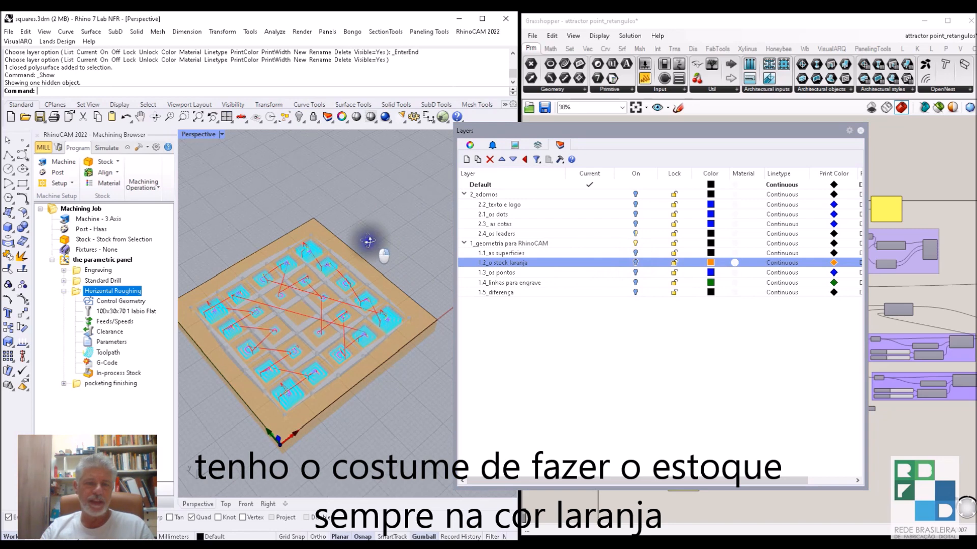
Review the corner coordinates and dimensions in the Box Stock definition and close it without changes.
{"action": "left_click", "coordinate": [117, 162]}
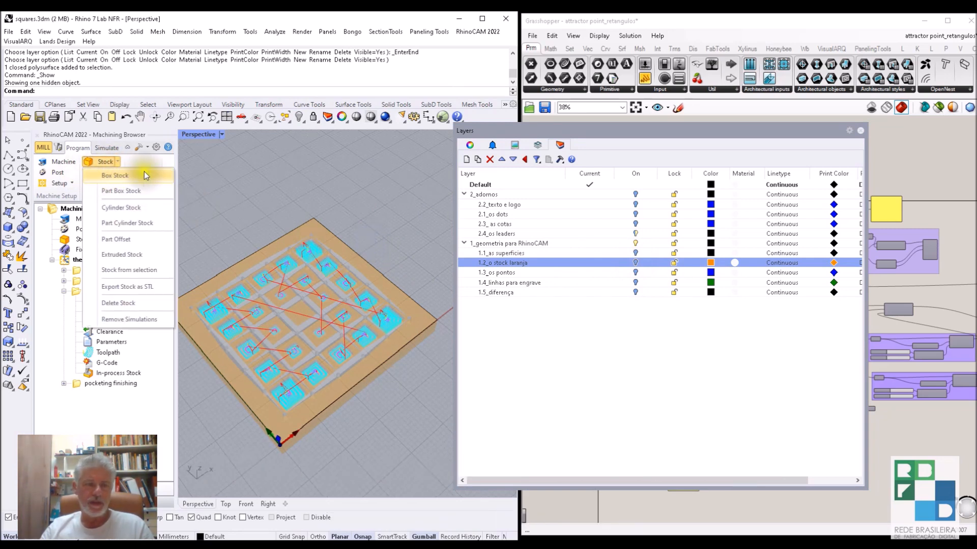
{"action": "left_click", "coordinate": [123, 175]}
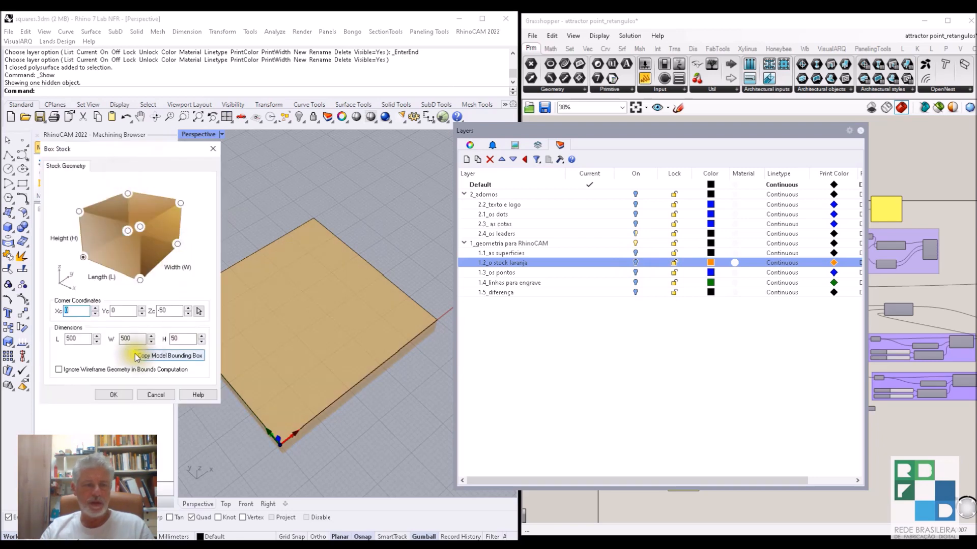
{"action": "left_click", "coordinate": [83, 338]}
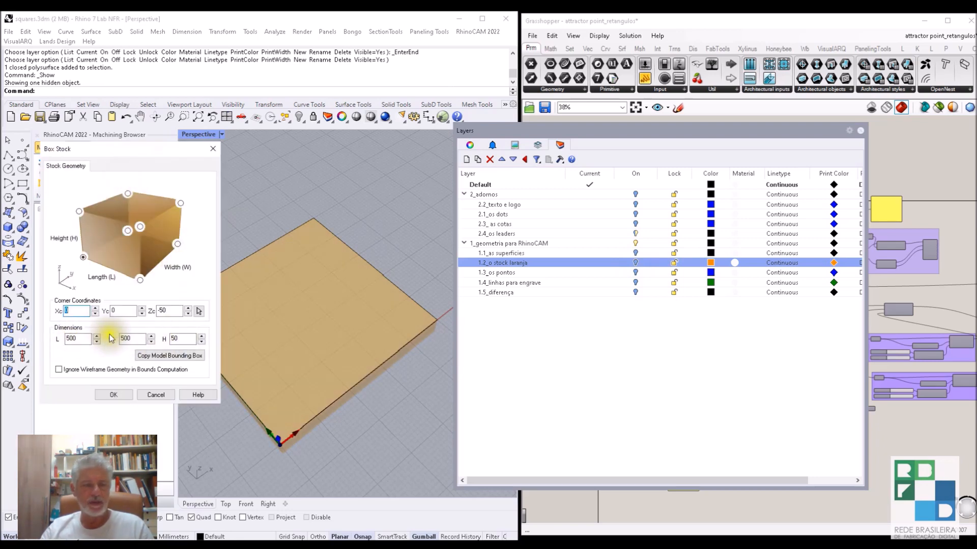
{"action": "left_click", "coordinate": [157, 395]}
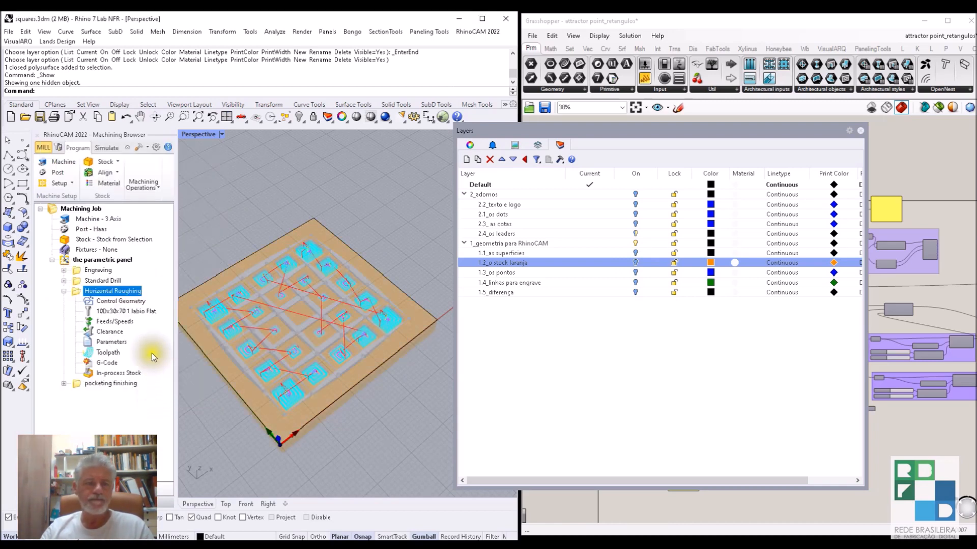
Look over the part and stock alignment options without applying any.
{"action": "left_click", "coordinate": [117, 174]}
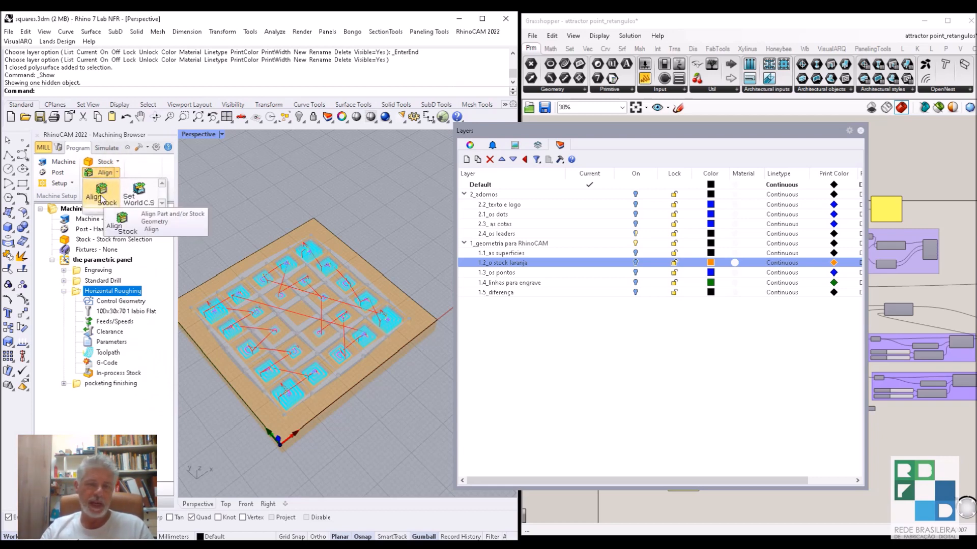
{"action": "left_click", "coordinate": [258, 161]}
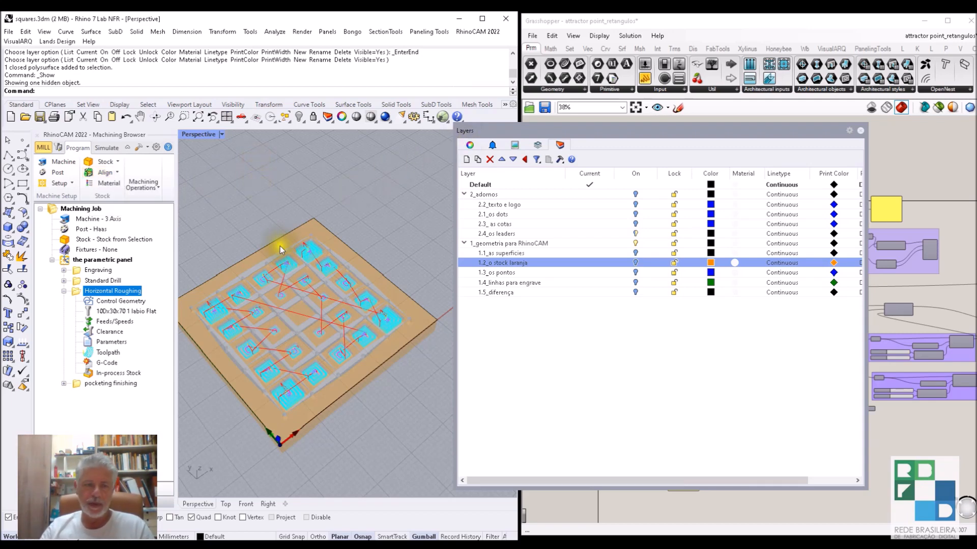
{"action": "right_click_drag", "start_coordinate": [279, 246], "coordinate": [302, 234]}
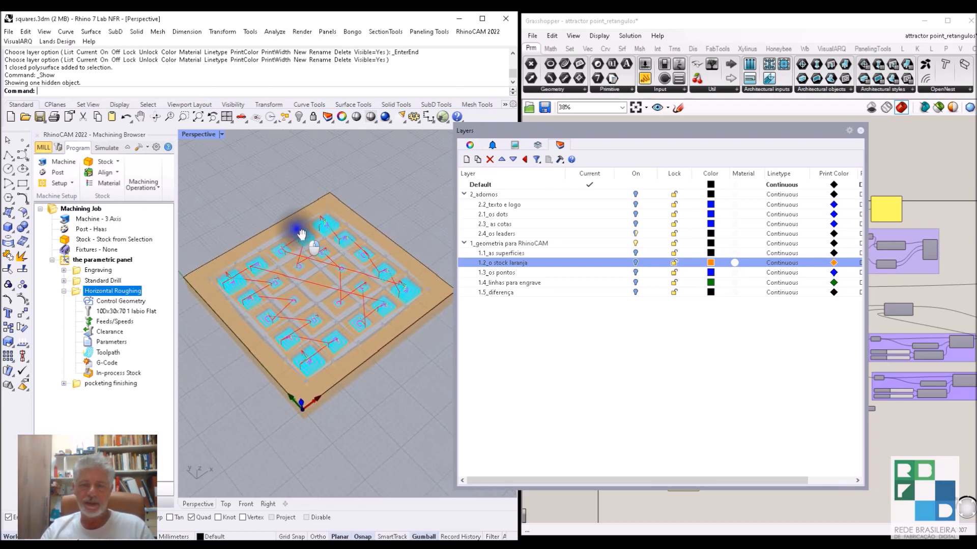
Turn on the 1.3_os pontos layer and hide the toolpath display so the points stand out on the stock.
{"action": "left_click", "coordinate": [635, 275]}
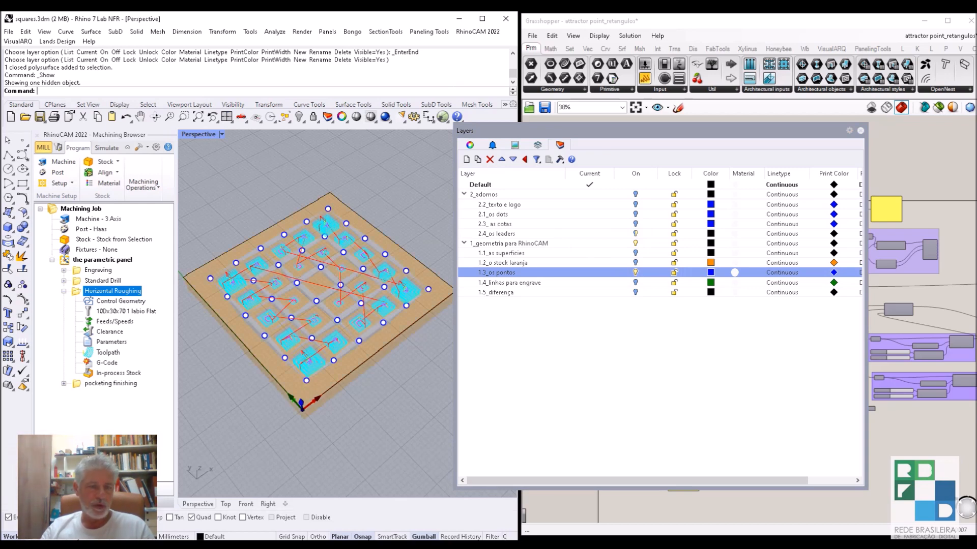
{"action": "left_click", "coordinate": [89, 489]}
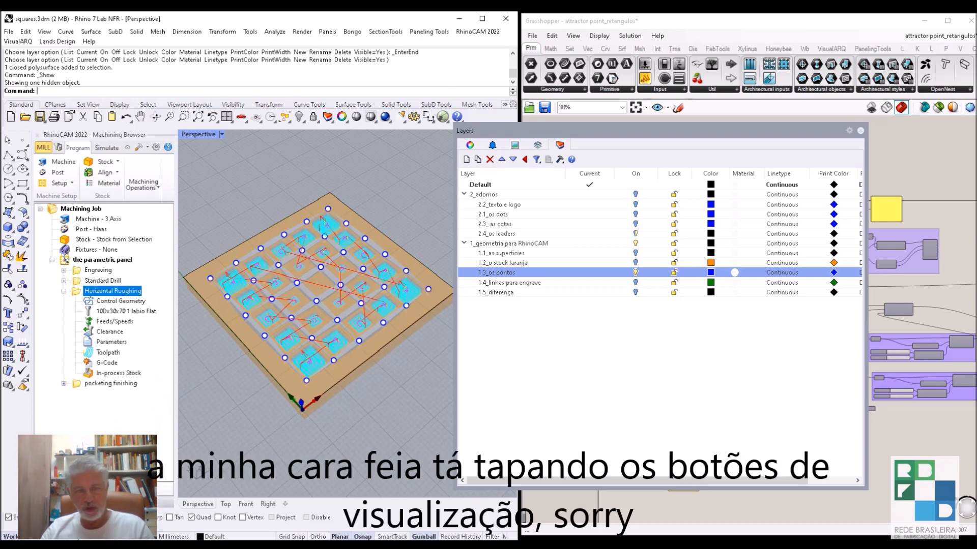
{"action": "left_click", "coordinate": [100, 490]}
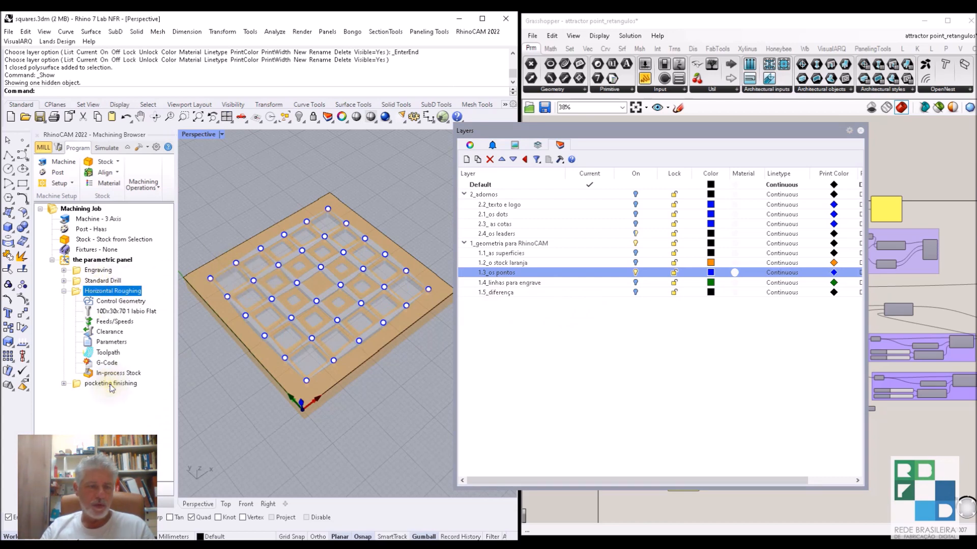
Select the Engraving operation in the machining job and inspect its toolpath lines between the points on the stock.
{"action": "left_click", "coordinate": [96, 272]}
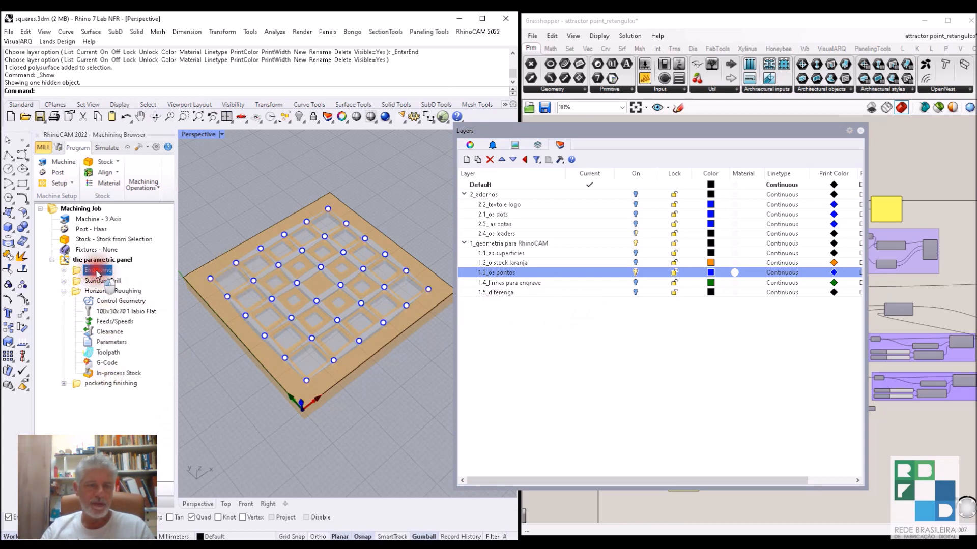
{"action": "scroll", "coordinate": [251, 323], "scroll_direction": "up", "scroll_amount": 3}
{"action": "scroll", "coordinate": [257, 328], "scroll_direction": "down", "scroll_amount": 5}
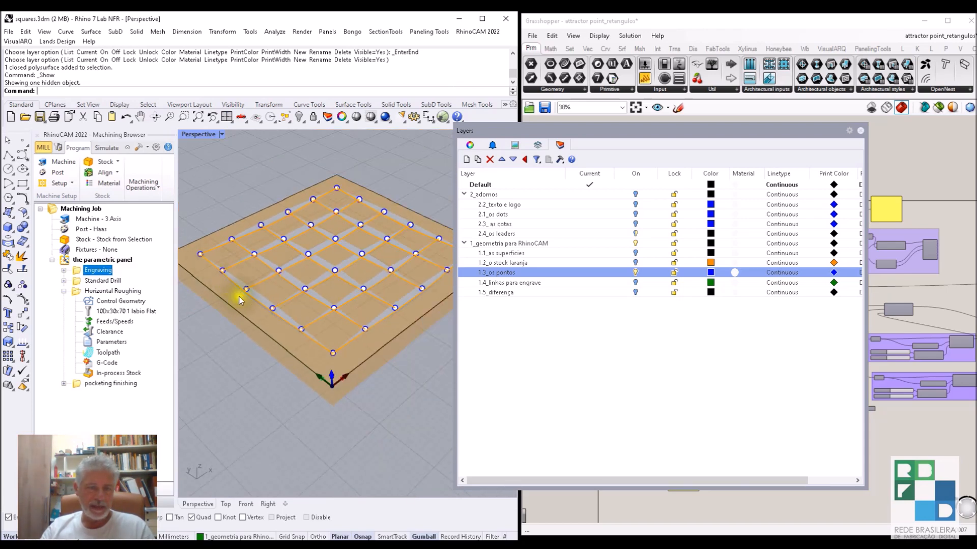
{"action": "scroll", "coordinate": [233, 285], "scroll_direction": "up", "scroll_amount": 3}
{"action": "right_click_drag", "start_coordinate": [315, 338], "coordinate": [356, 328]}
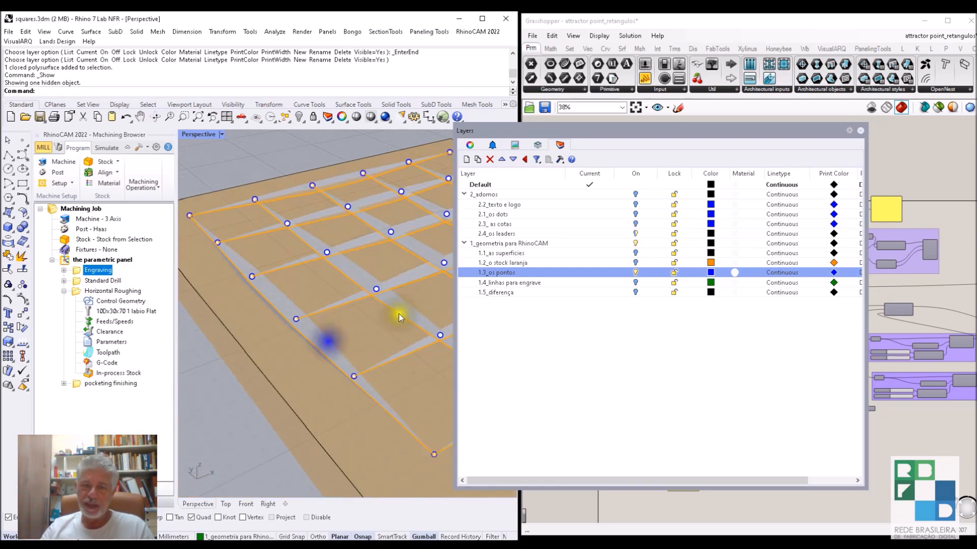
Turn on the 1.4_linhas para engrave layer and turn off the 1.3_os pontos layer.
{"action": "left_click", "coordinate": [635, 283]}
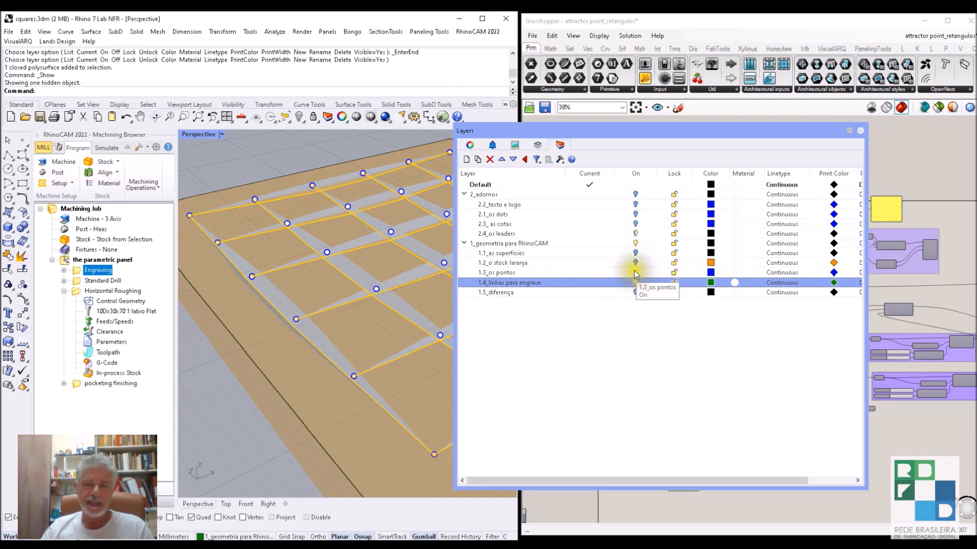
{"action": "left_click", "coordinate": [635, 273]}
{"action": "right_click_drag", "start_coordinate": [322, 348], "coordinate": [344, 363]}
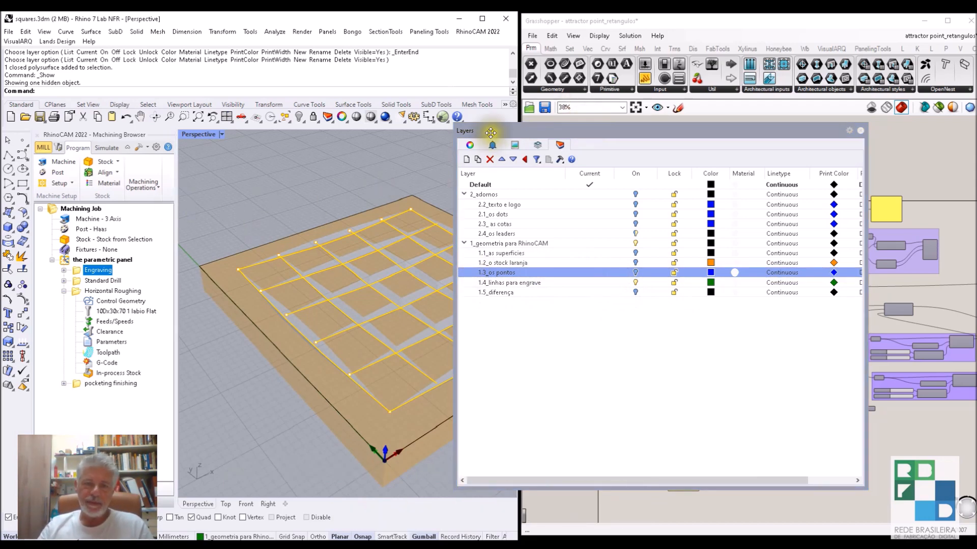
Turn on the 1.2_o stock laranja, 1.3_os pontos and 1.1_as superficies layers, then collapse Horizontal Roughing and close the layer list.
{"action": "left_click", "coordinate": [508, 243]}
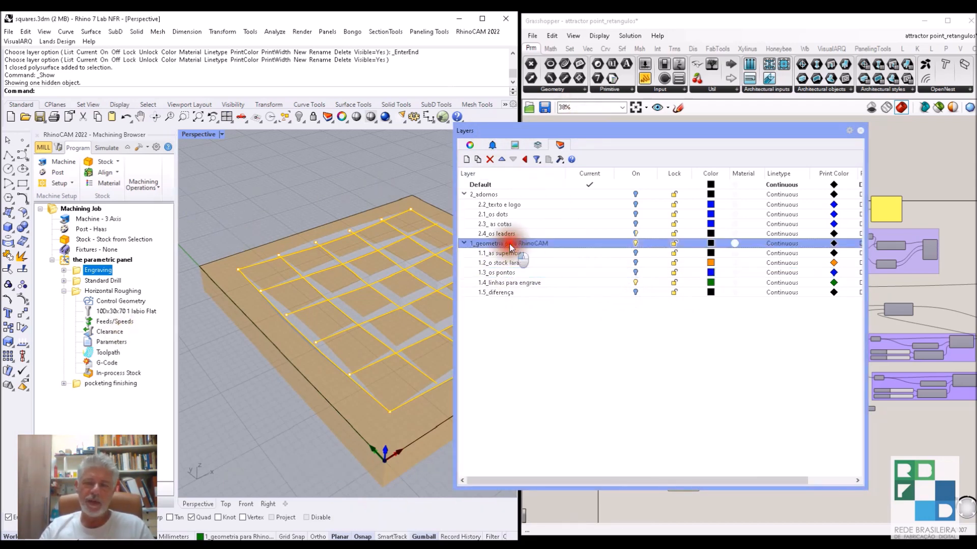
{"action": "left_click", "coordinate": [509, 253]}
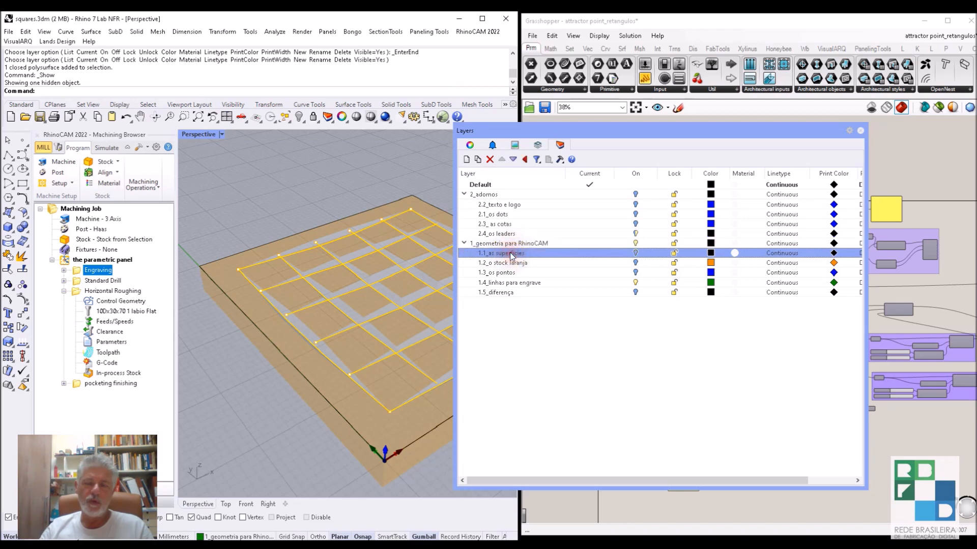
{"action": "left_click", "coordinate": [637, 264]}
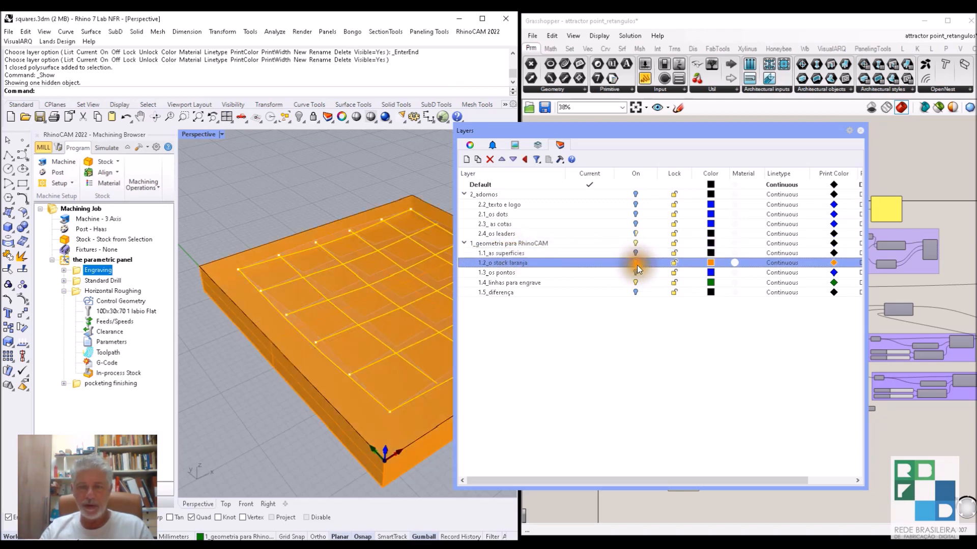
{"action": "left_click", "coordinate": [636, 274]}
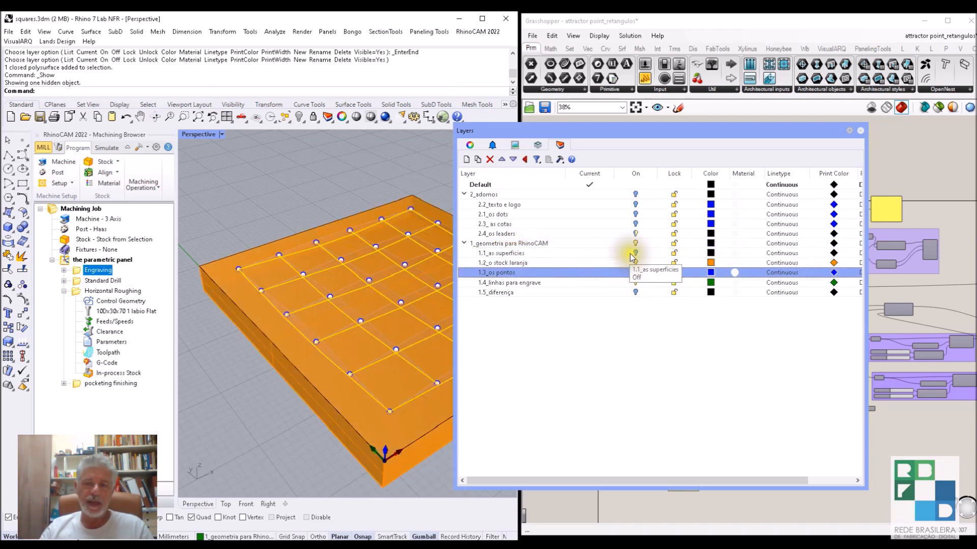
{"action": "left_click", "coordinate": [635, 253]}
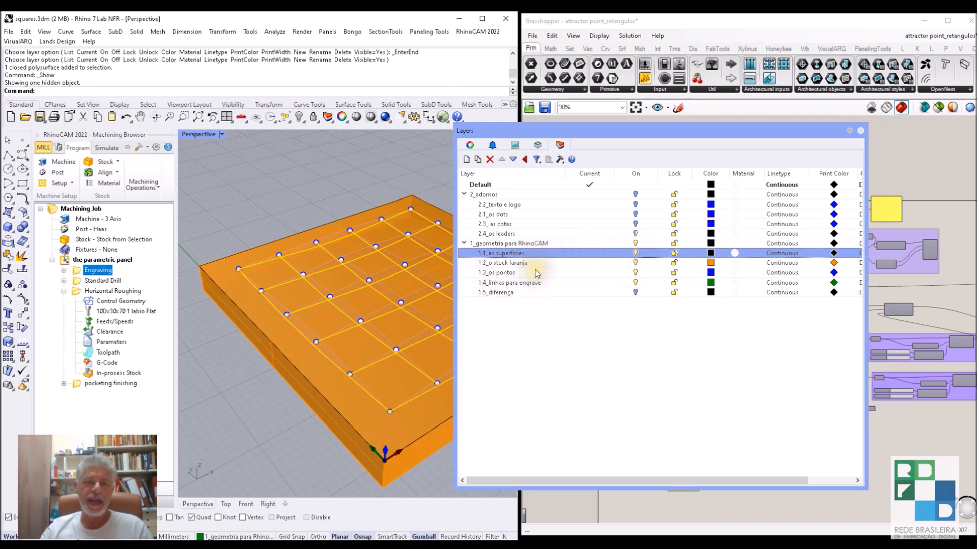
{"action": "left_click", "coordinate": [64, 291]}
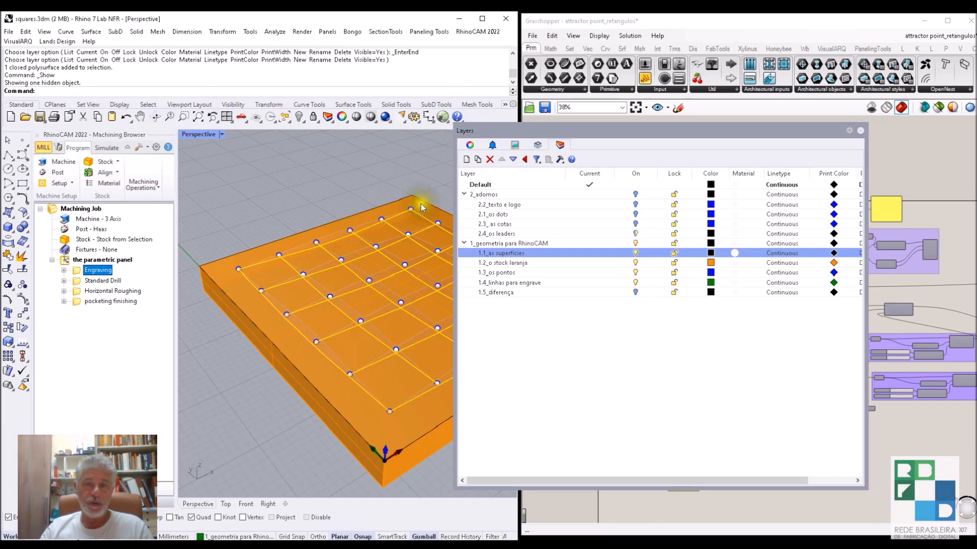
{"action": "left_click", "coordinate": [859, 131]}
Switch to Grasshopper and examine the start of the definition where the number sliders feed the point and grid components.
{"action": "scroll", "coordinate": [730, 261], "scroll_direction": "up", "scroll_amount": 3}
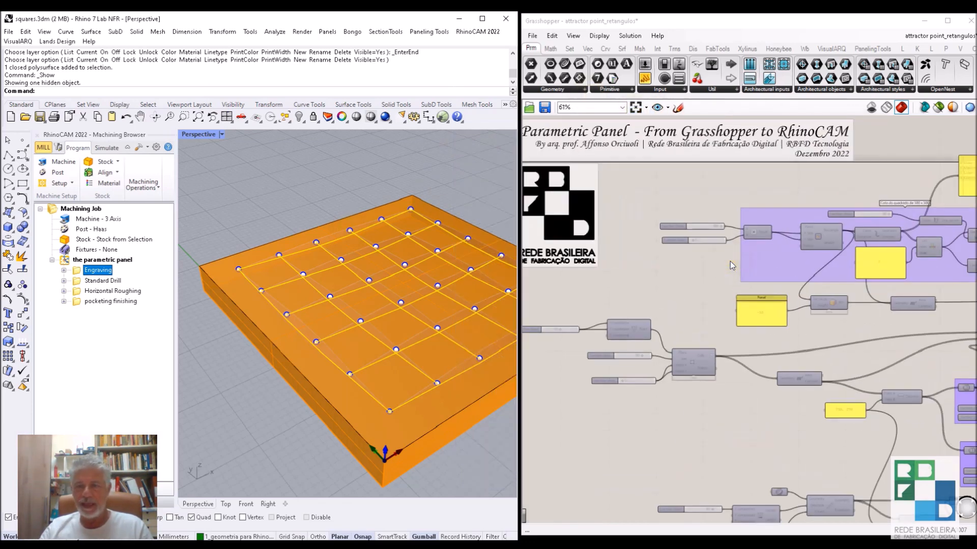
{"action": "right_click_drag", "start_coordinate": [807, 280], "coordinate": [711, 300]}
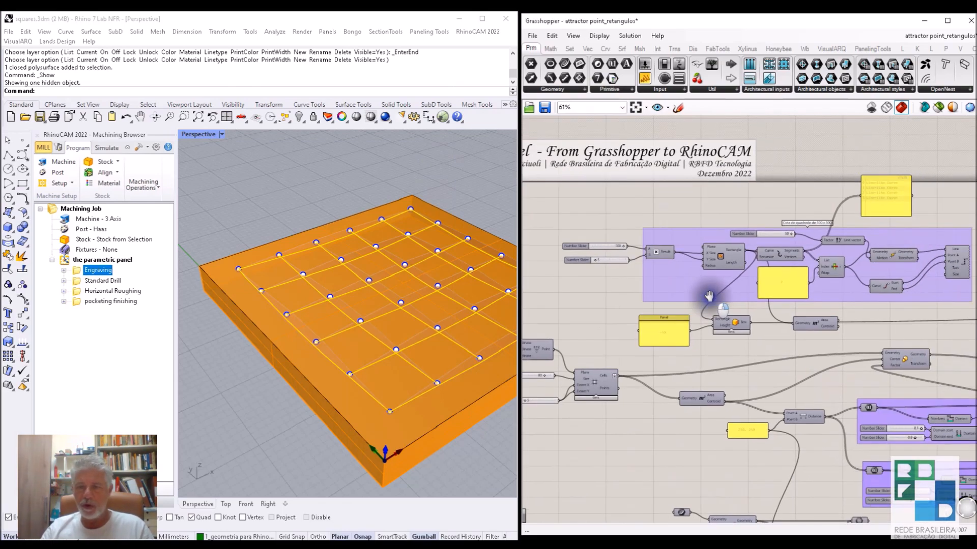
{"action": "scroll", "coordinate": [711, 299], "scroll_direction": "down", "scroll_amount": 1}
{"action": "scroll", "coordinate": [741, 319], "scroll_direction": "up", "scroll_amount": 6}
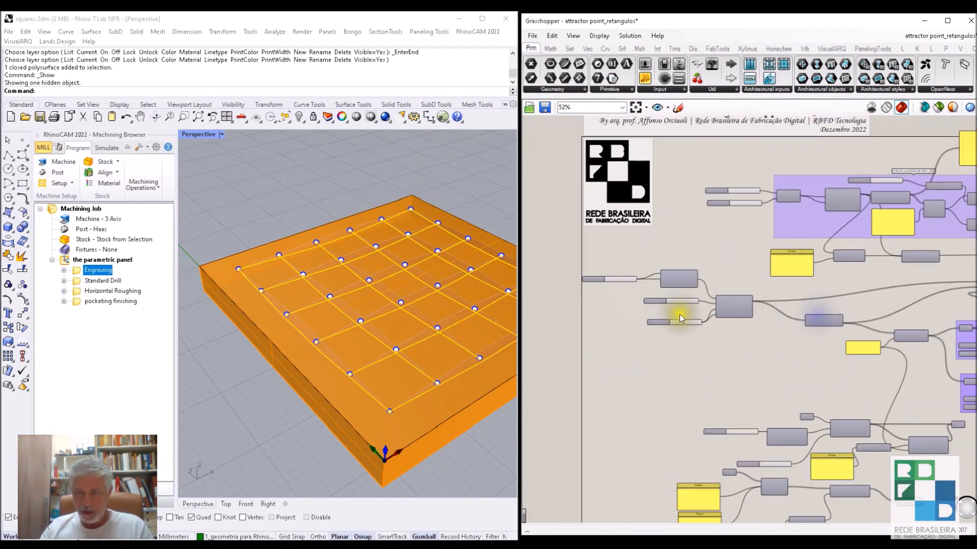
{"action": "right_click_drag", "start_coordinate": [678, 301], "coordinate": [768, 303]}
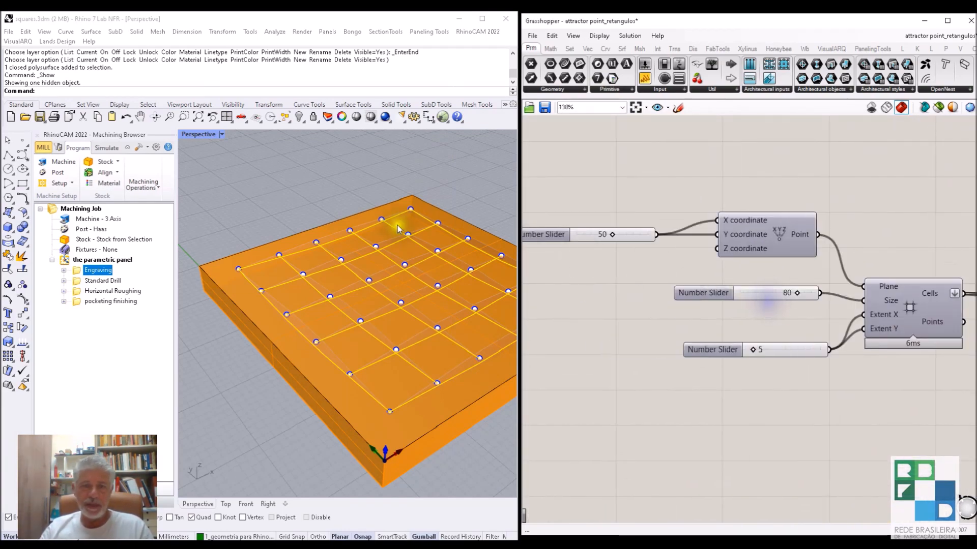
Close the RhinoCAM Machining Browser in Rhino and show the whole stock block in the widened Perspective view.
{"action": "right_click_drag", "start_coordinate": [338, 335], "coordinate": [311, 352]}
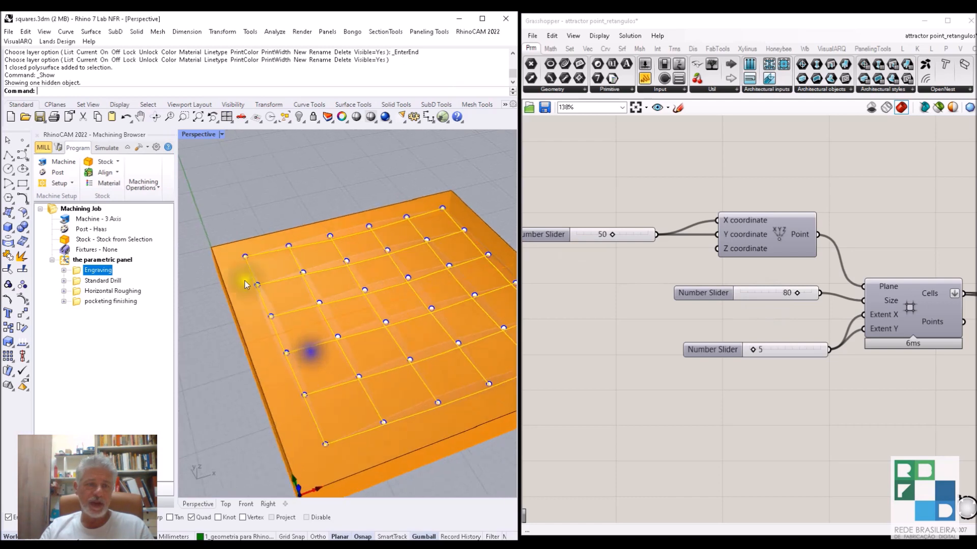
{"action": "left_click", "coordinate": [36, 134]}
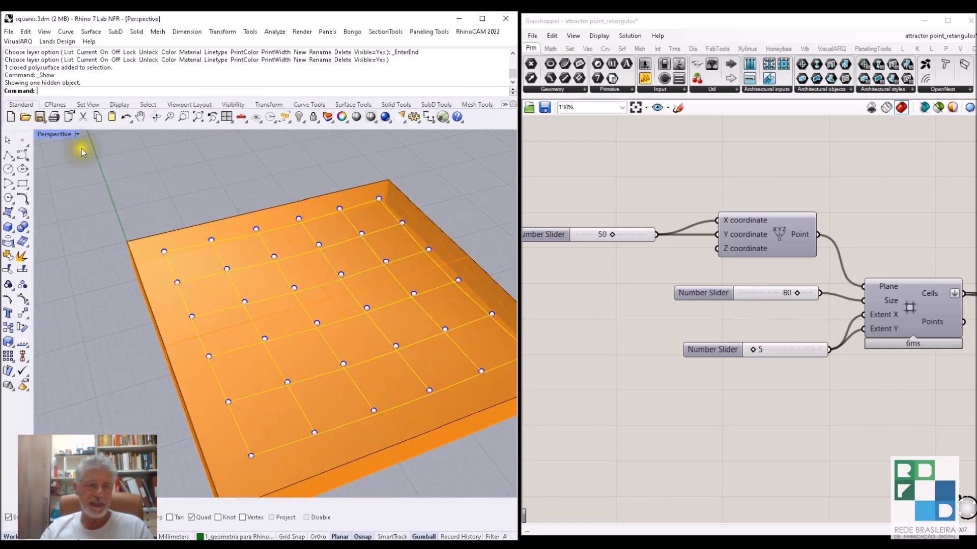
{"action": "right_click_drag", "start_coordinate": [239, 189], "coordinate": [308, 203]}
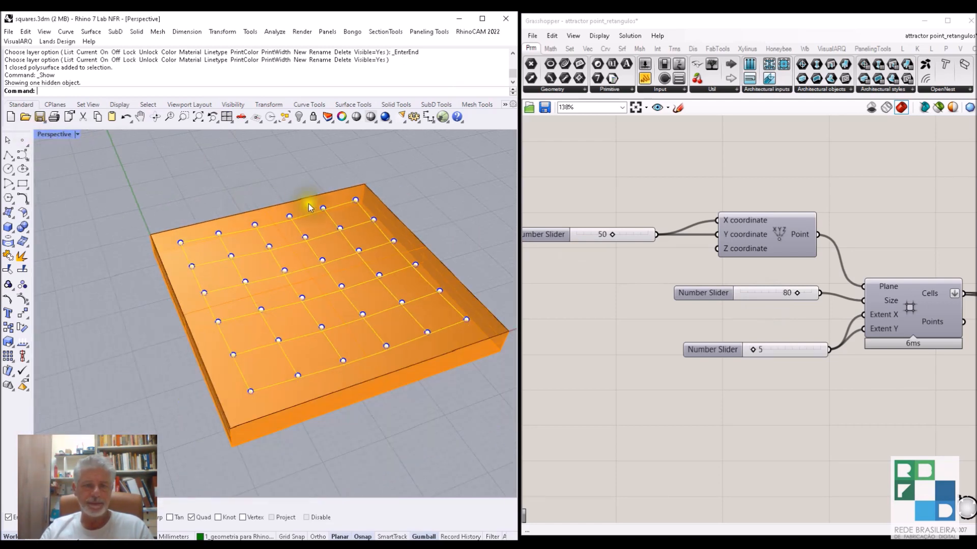
Hide the orange stock block and all the points and curves in the Perspective view.
{"action": "left_click", "coordinate": [398, 379]}
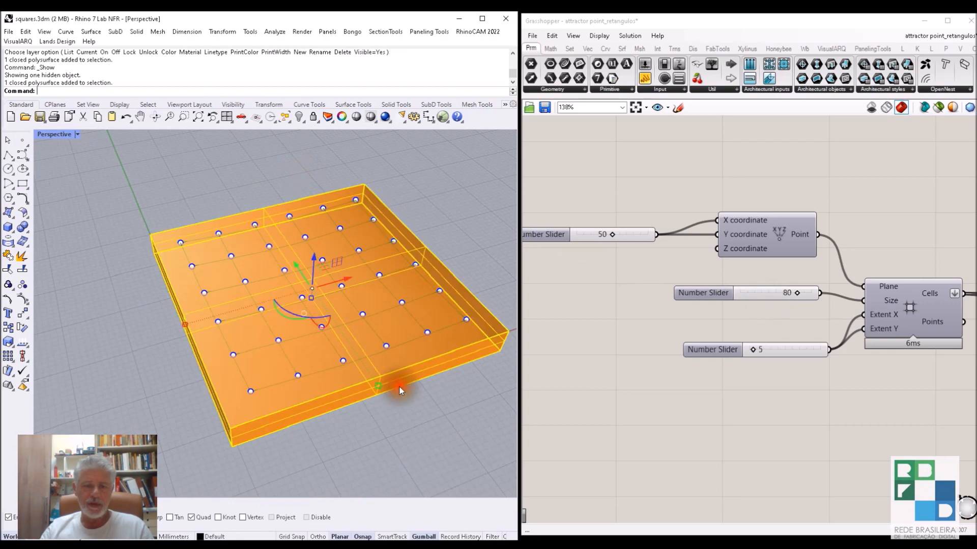
{"action": "left_click", "coordinate": [299, 118]}
{"action": "left_click_drag", "start_coordinate": [501, 157], "coordinate": [168, 454]}
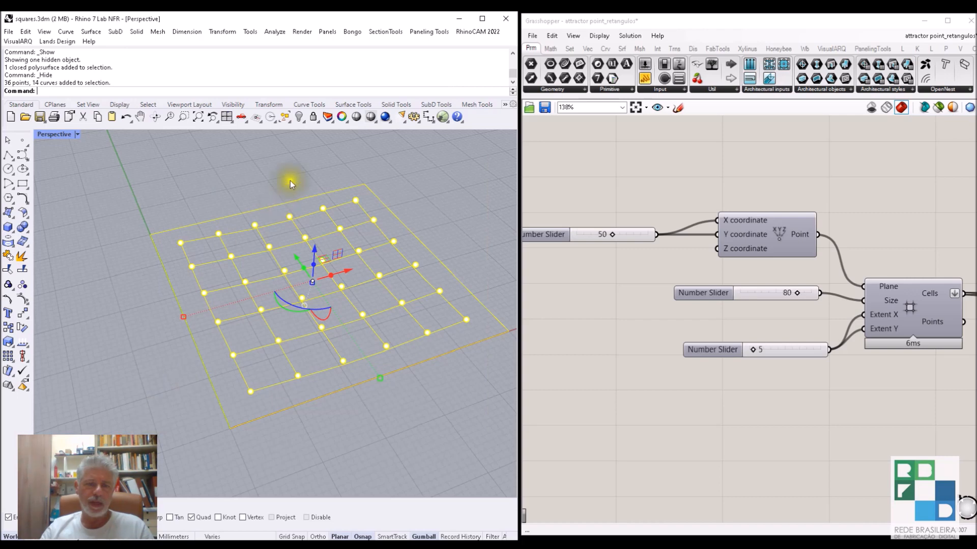
{"action": "left_click", "coordinate": [299, 117]}
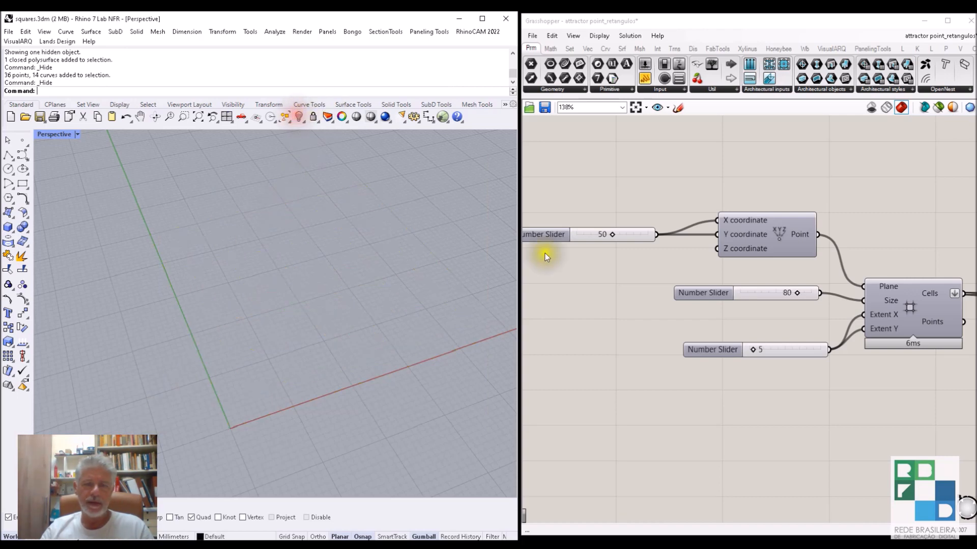
In Grasshopper, enable the preview of the point and square grid components together with their sliders.
{"action": "left_click", "coordinate": [750, 228]}
{"action": "scroll", "coordinate": [765, 231], "scroll_direction": "down", "scroll_amount": 2}
{"action": "right_click_drag", "start_coordinate": [765, 230], "coordinate": [735, 225]}
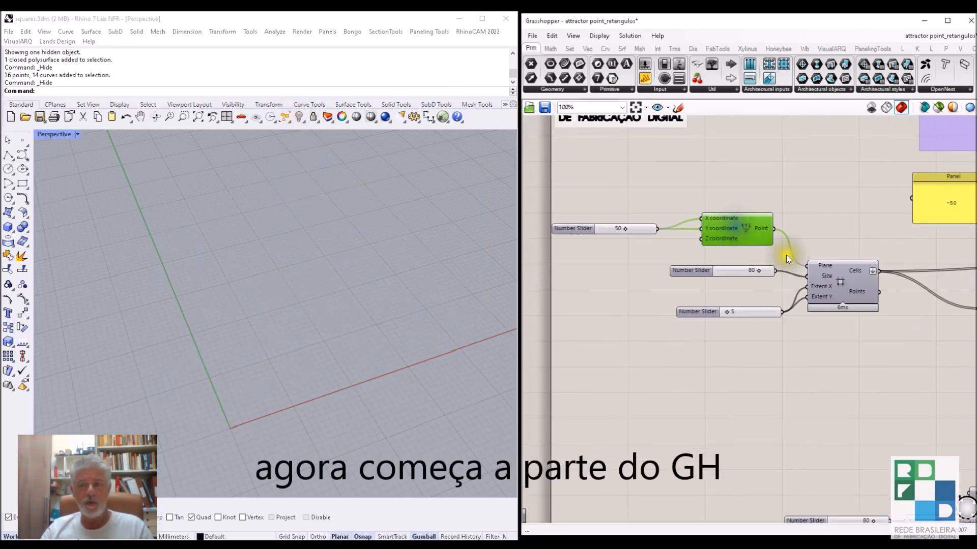
{"action": "left_click", "coordinate": [838, 284]}
{"action": "left_click", "coordinate": [843, 213]}
{"action": "left_click_drag", "start_coordinate": [851, 179], "coordinate": [603, 407]}
{"action": "middle_click", "coordinate": [801, 247]}
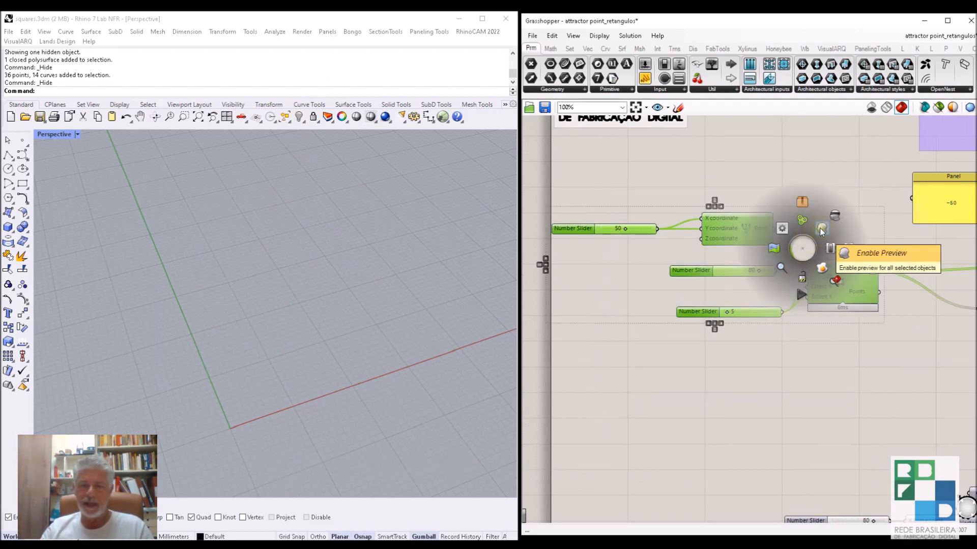
{"action": "left_click", "coordinate": [819, 228]}
{"action": "right_click_drag", "start_coordinate": [354, 319], "coordinate": [352, 338]}
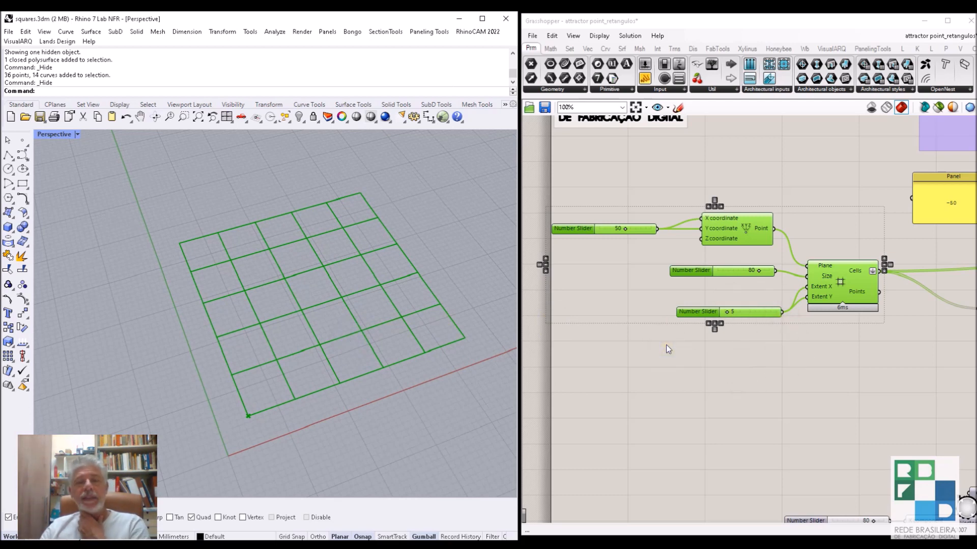
Review the sliders feeding the point and grid components, and look up the Square component among the Vector grid components.
{"action": "left_click", "coordinate": [633, 366]}
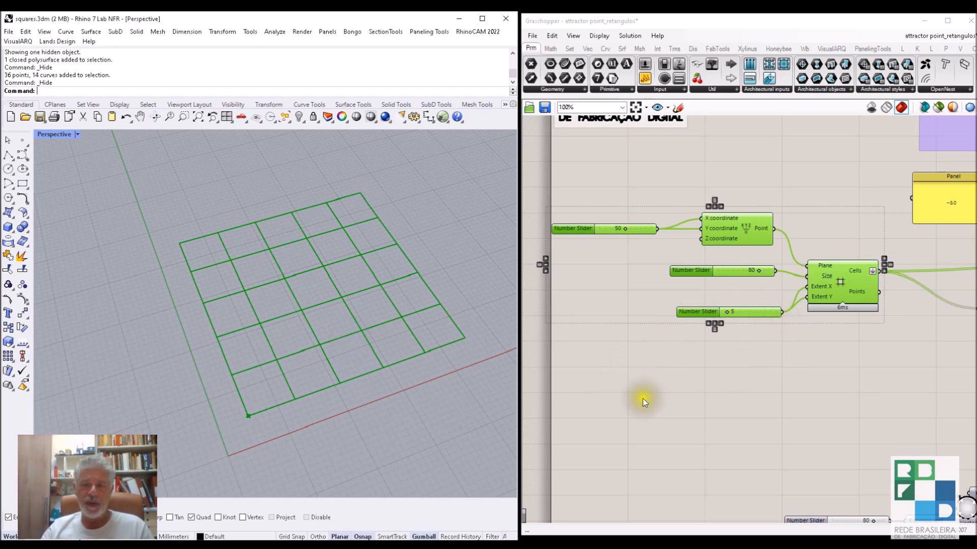
{"action": "scroll", "coordinate": [665, 391], "scroll_direction": "down", "scroll_amount": 3}
{"action": "right_click_drag", "start_coordinate": [800, 382], "coordinate": [752, 392]}
{"action": "scroll", "coordinate": [584, 294], "scroll_direction": "up", "scroll_amount": 3}
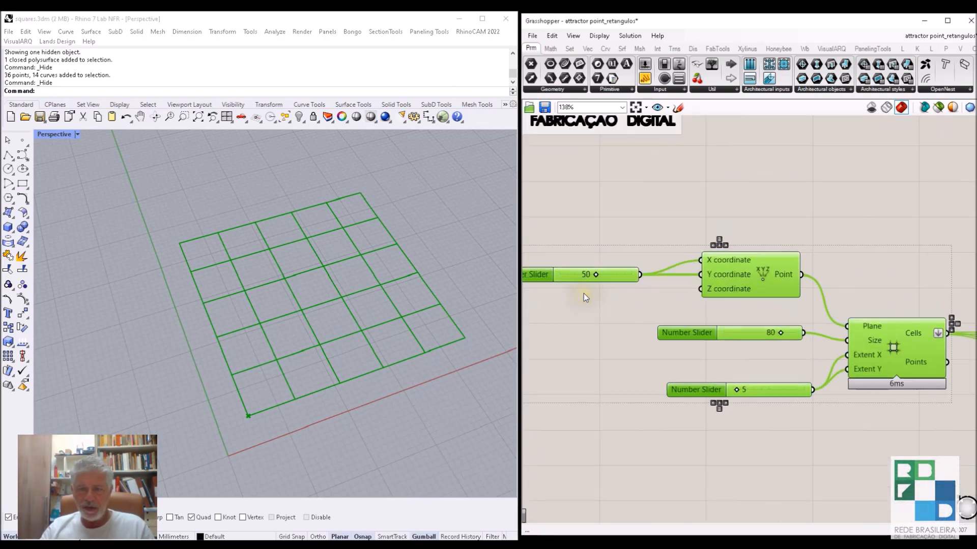
{"action": "right_click_drag", "start_coordinate": [735, 307], "coordinate": [713, 267]}
{"action": "right_click_drag", "start_coordinate": [818, 311], "coordinate": [775, 290]}
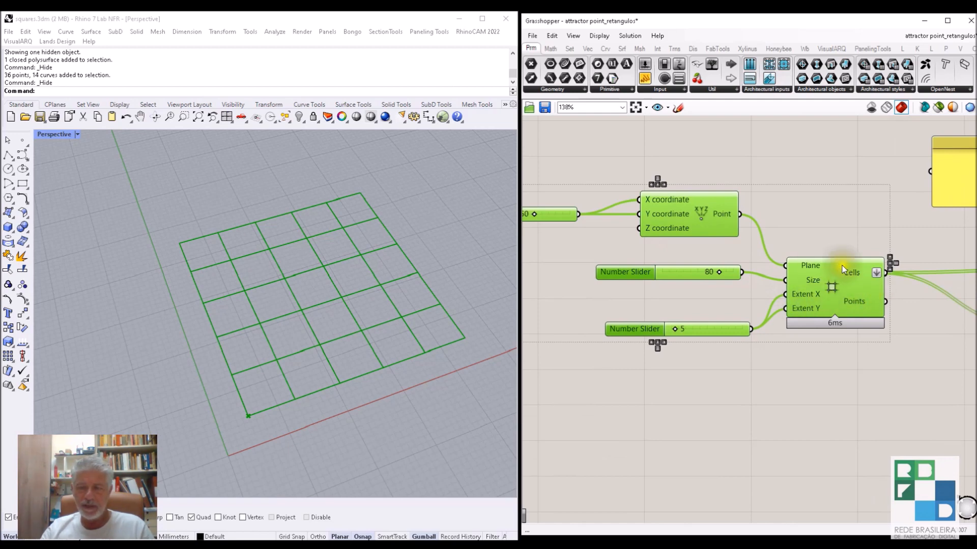
{"action": "left_click", "coordinate": [569, 49]}
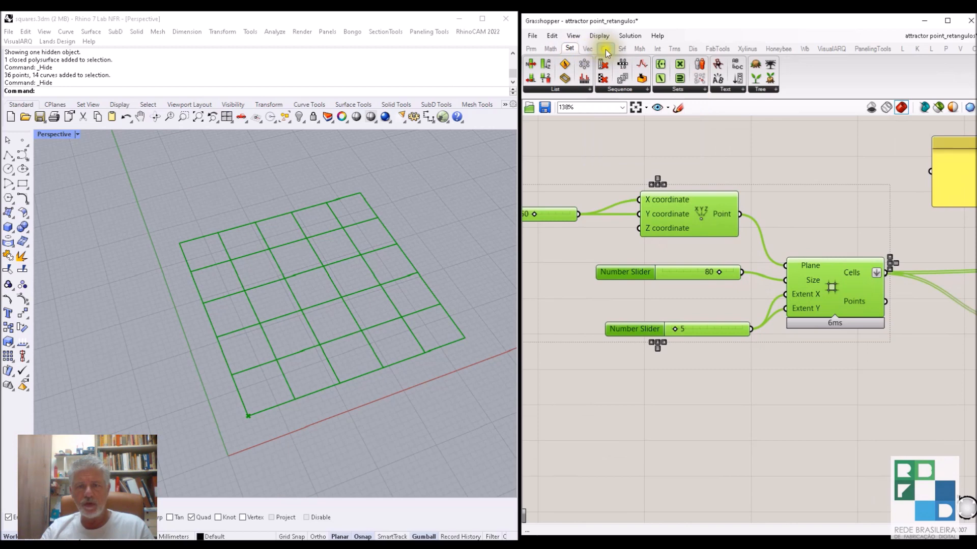
{"action": "left_click", "coordinate": [587, 49]}
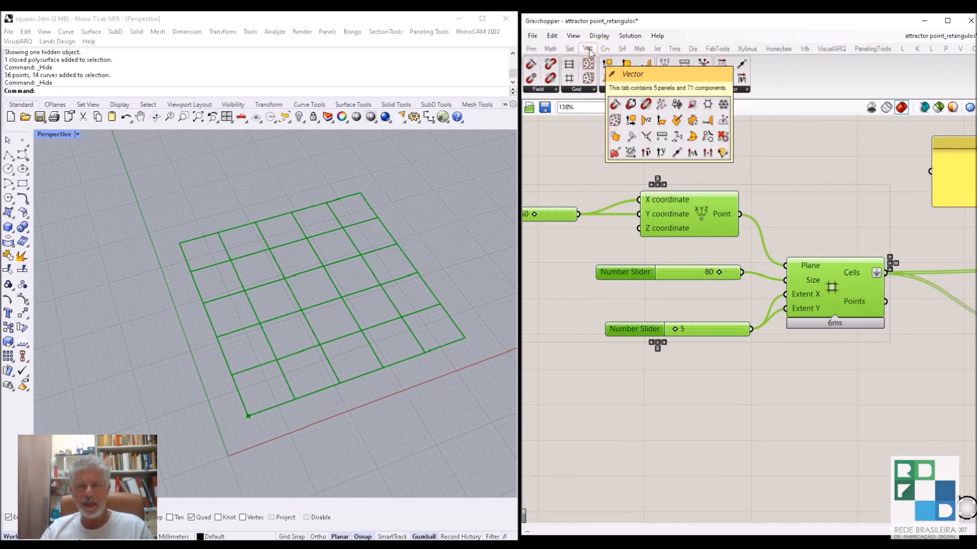
{"action": "left_click", "coordinate": [577, 90]}
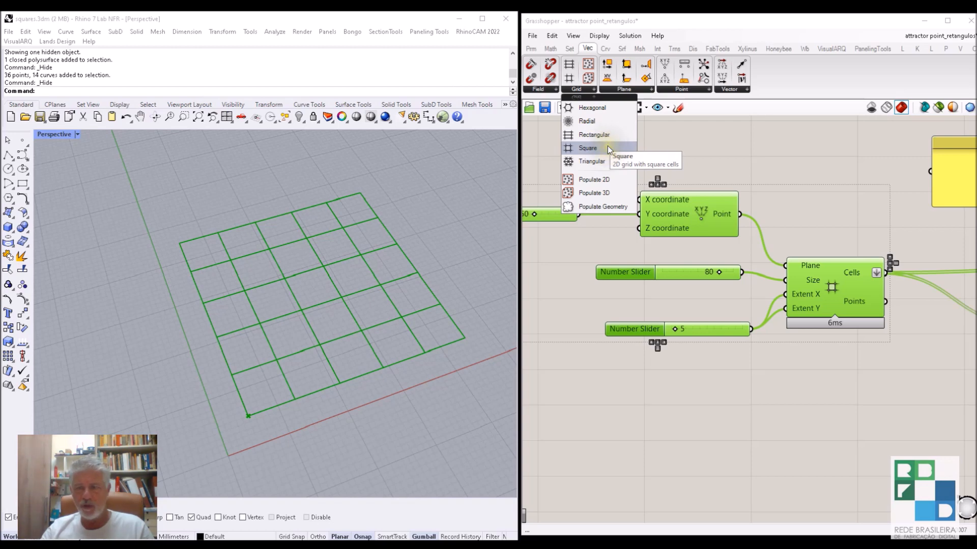
{"action": "left_click", "coordinate": [812, 222]}
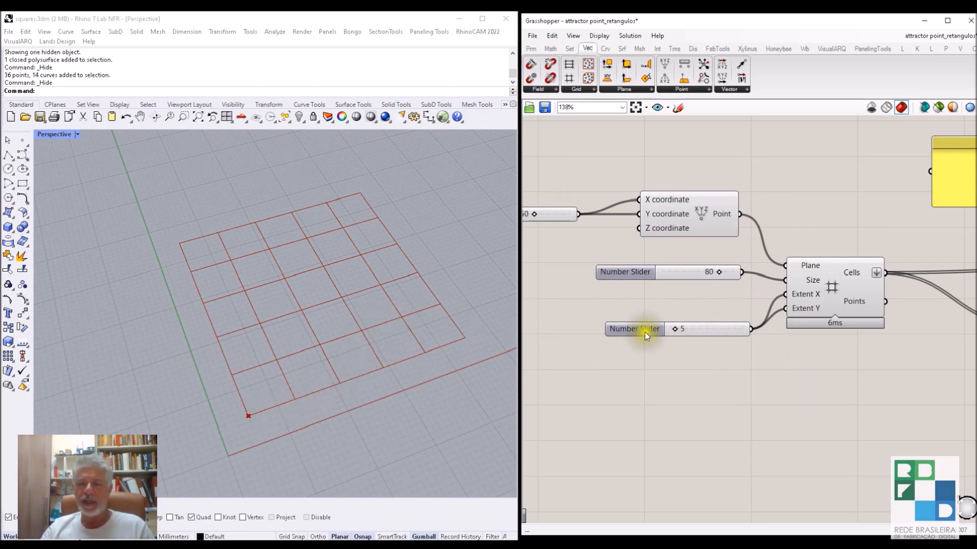
Enable the preview of the box component that takes its height from the -50 panel.
{"action": "scroll", "coordinate": [716, 326], "scroll_direction": "down", "scroll_amount": 2}
{"action": "right_click_drag", "start_coordinate": [773, 350], "coordinate": [618, 349]}
{"action": "right_click_drag", "start_coordinate": [730, 365], "coordinate": [639, 432]}
{"action": "scroll", "coordinate": [793, 366], "scroll_direction": "down", "scroll_amount": 1}
{"action": "right_click_drag", "start_coordinate": [740, 381], "coordinate": [680, 375]}
{"action": "left_click", "coordinate": [731, 287]}
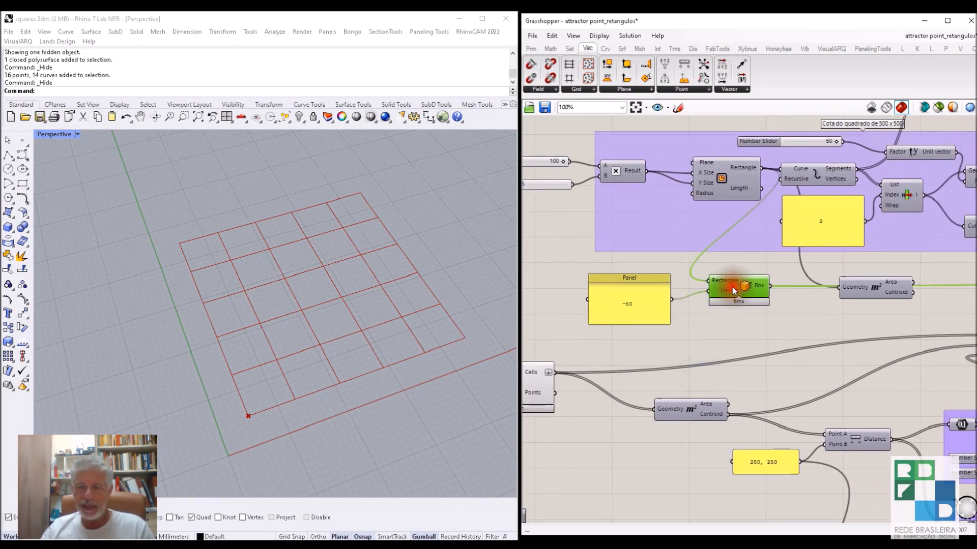
{"action": "middle_click", "coordinate": [737, 286]}
{"action": "left_click", "coordinate": [755, 262]}
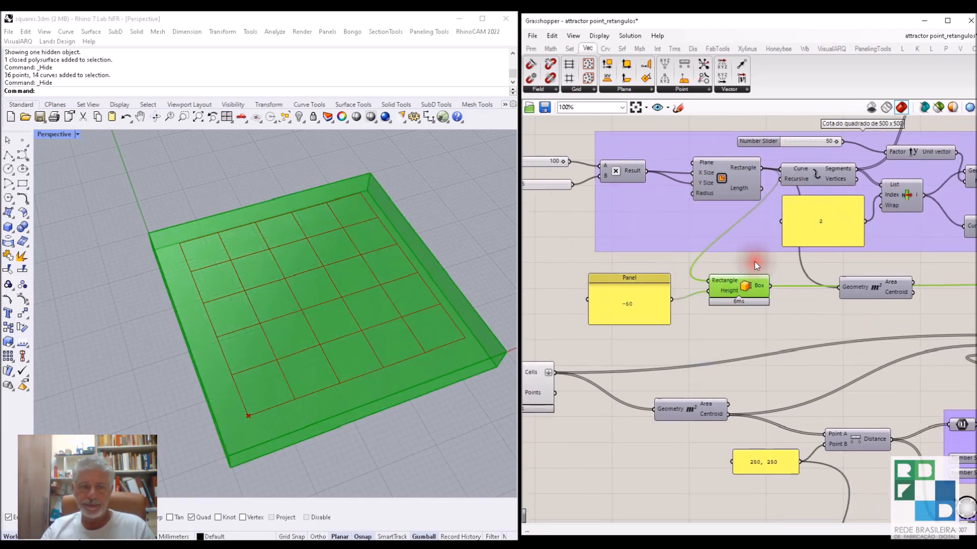
{"action": "mouse_move", "coordinate": [290, 371]}
{"action": "right_mouse_down"}
{"action": "mouse_move", "coordinate": [323, 327]}
{"action": "mouse_move", "coordinate": [296, 363]}
{"action": "right_mouse_up"}
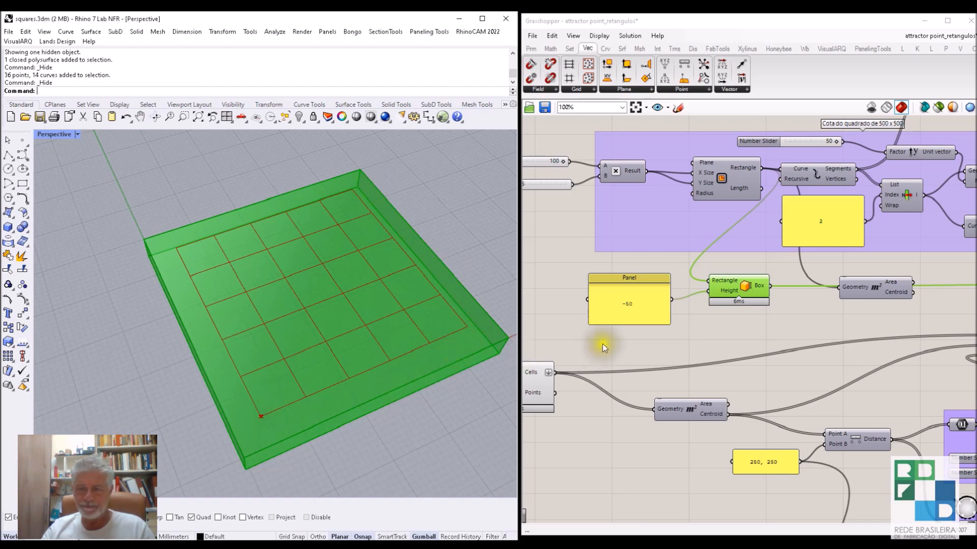
{"action": "right_click_drag", "start_coordinate": [727, 346], "coordinate": [663, 346]}
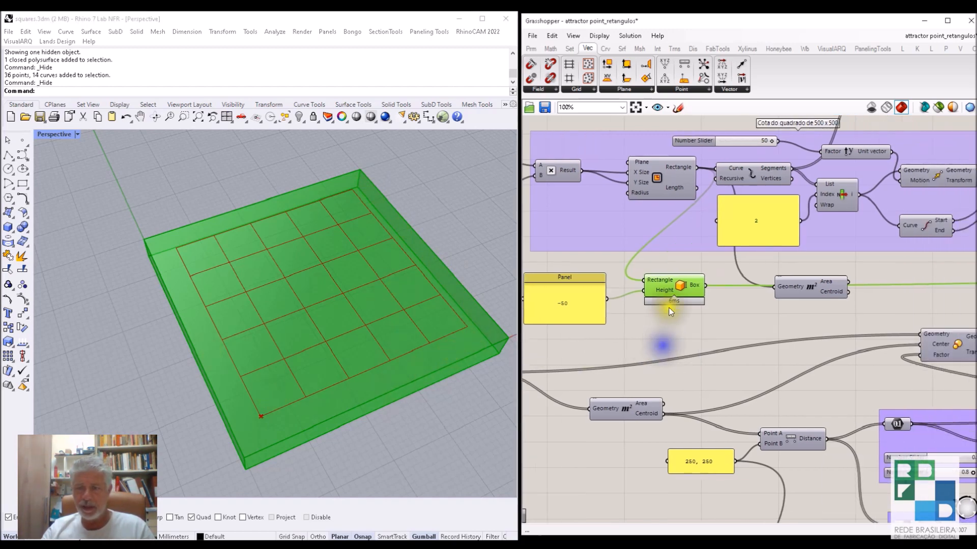
Enable the preview of the Rectangle component and disable the preview of the Box component.
{"action": "left_click", "coordinate": [659, 174]}
{"action": "middle_click", "coordinate": [659, 174]}
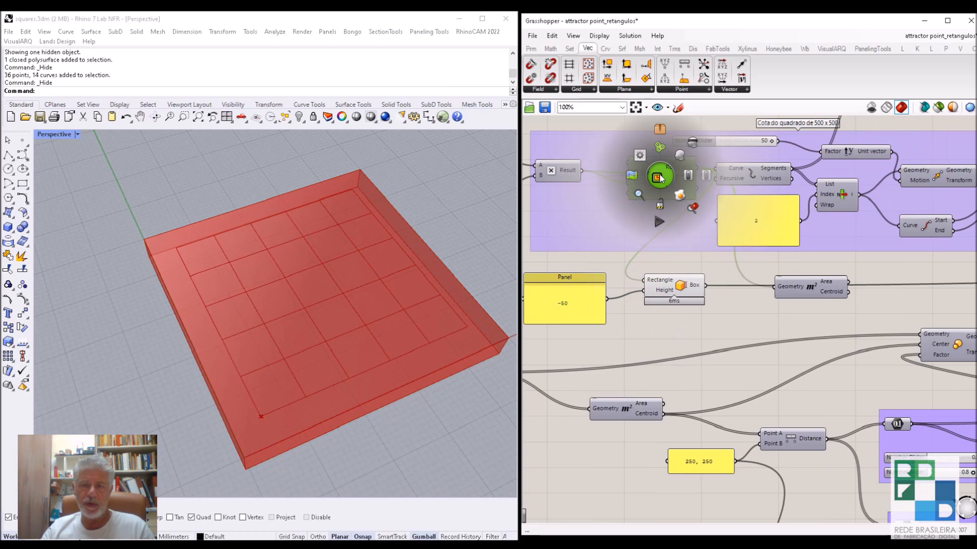
{"action": "left_click", "coordinate": [675, 282]}
{"action": "middle_click", "coordinate": [674, 282]}
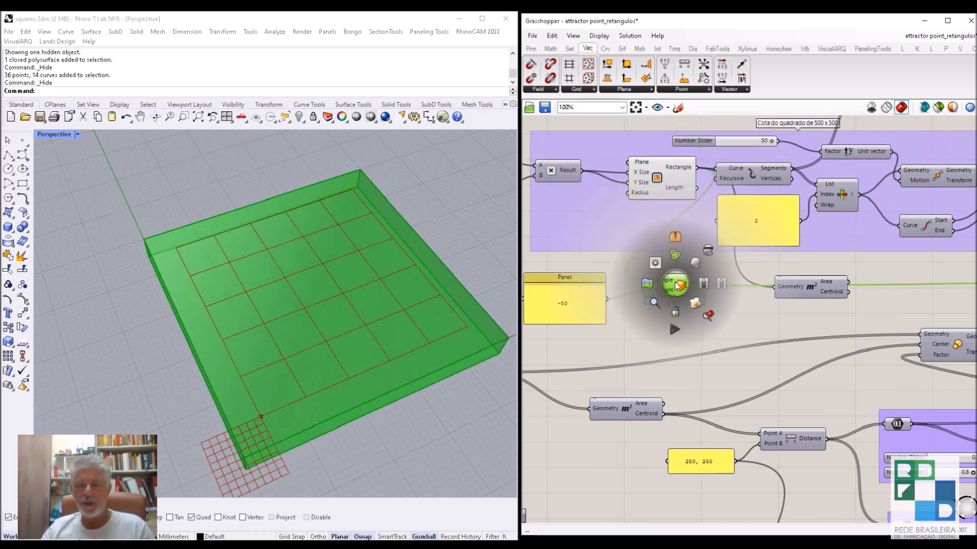
{"action": "left_click", "coordinate": [706, 249]}
{"action": "left_click", "coordinate": [457, 184]}
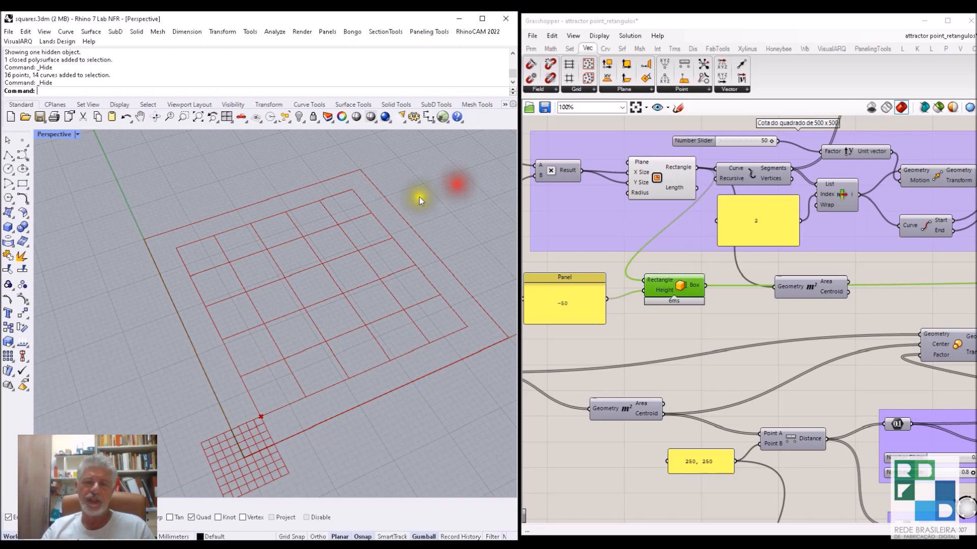
Examine the Rectangle component and how it feeds the "Cota do quadrado de 500 x 500" dimension group.
{"action": "left_click", "coordinate": [653, 168]}
{"action": "mouse_move", "coordinate": [233, 395]}
{"action": "right_mouse_down"}
{"action": "mouse_move", "coordinate": [266, 315]}
{"action": "mouse_move", "coordinate": [247, 388]}
{"action": "right_mouse_up"}
{"action": "right_click_drag", "start_coordinate": [707, 305], "coordinate": [674, 370]}
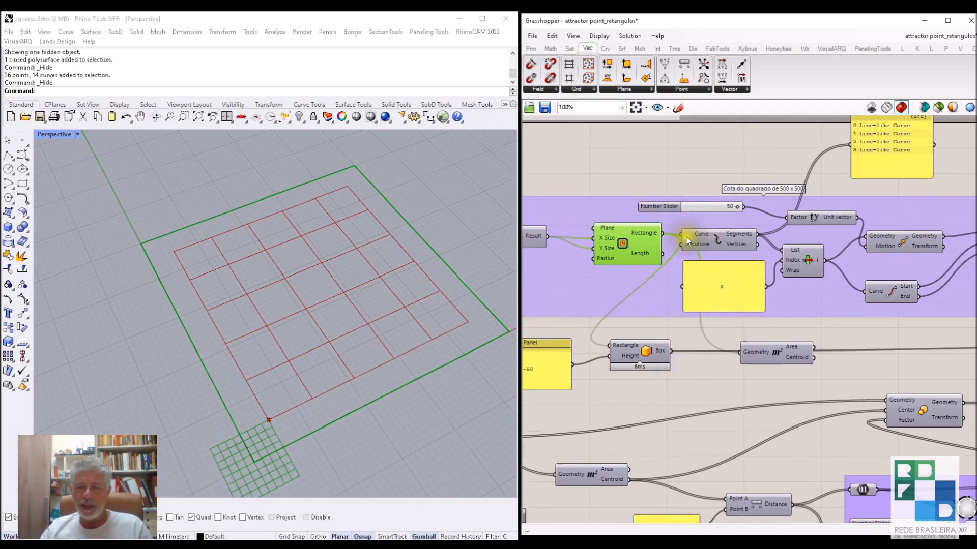
{"action": "scroll", "coordinate": [684, 226], "scroll_direction": "down", "scroll_amount": 1}
{"action": "scroll", "coordinate": [684, 226], "scroll_direction": "down", "scroll_amount": 1}
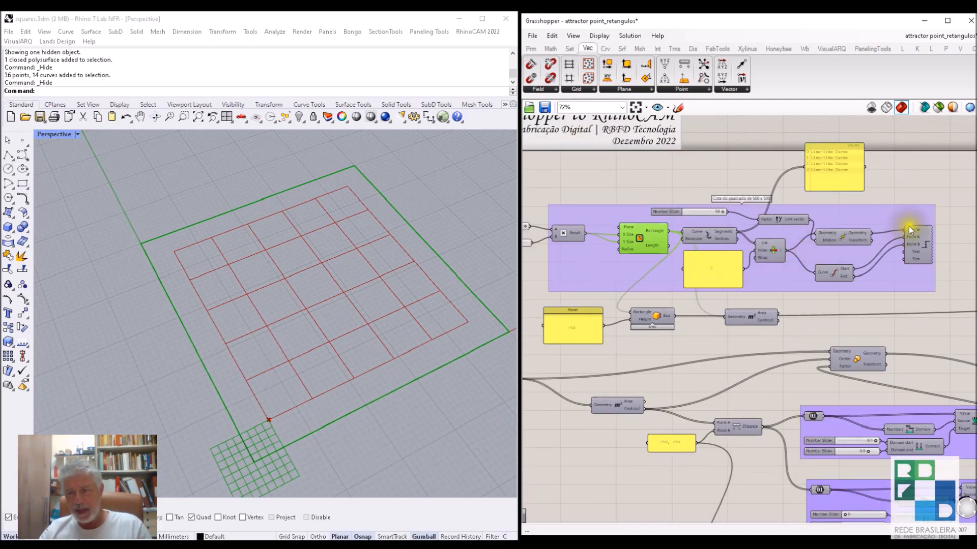
{"action": "scroll", "coordinate": [907, 227], "scroll_direction": "up", "scroll_amount": 3}
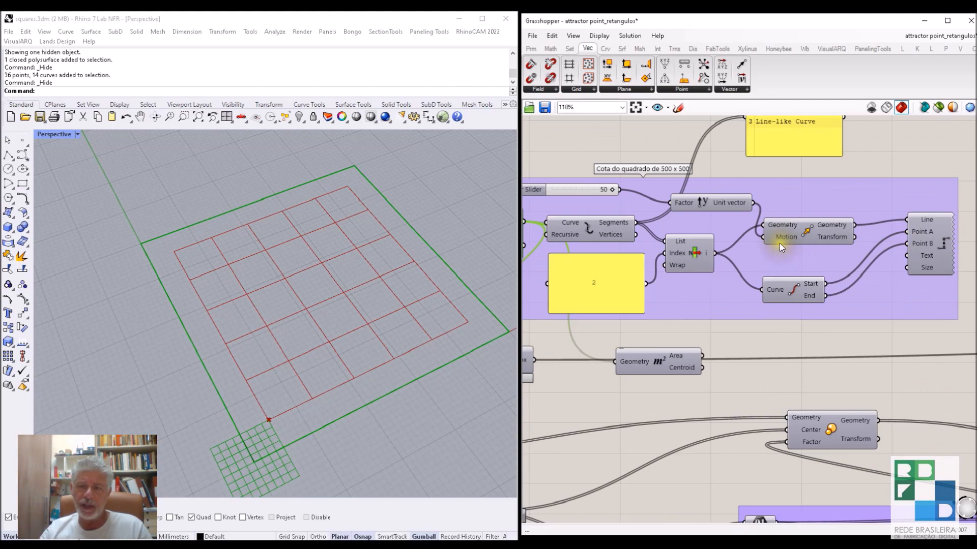
{"action": "scroll", "coordinate": [779, 243], "scroll_direction": "down", "scroll_amount": 5}
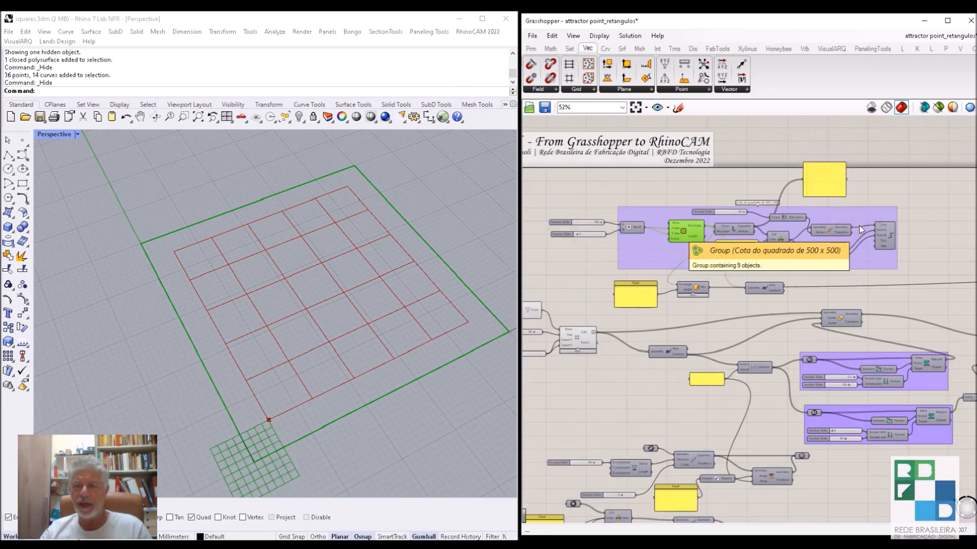
Preview the whole "Cota do quadrado de 500 x 500" group to inspect its dimension in the viewport, and disable the group's preview again.
{"action": "left_click_drag", "start_coordinate": [941, 143], "coordinate": [604, 276]}
{"action": "middle_click", "coordinate": [656, 241]}
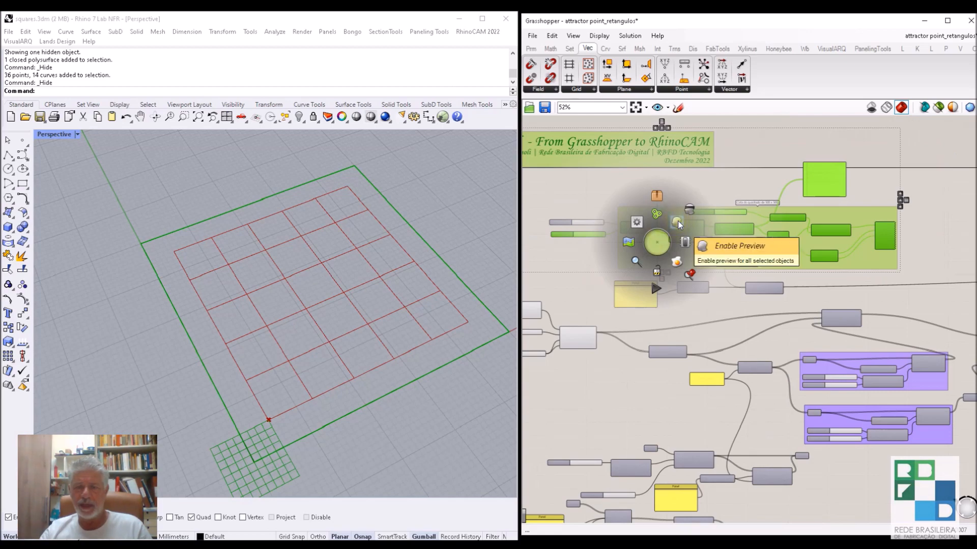
{"action": "left_click", "coordinate": [678, 220]}
{"action": "scroll", "coordinate": [255, 206], "scroll_direction": "up", "scroll_amount": 3}
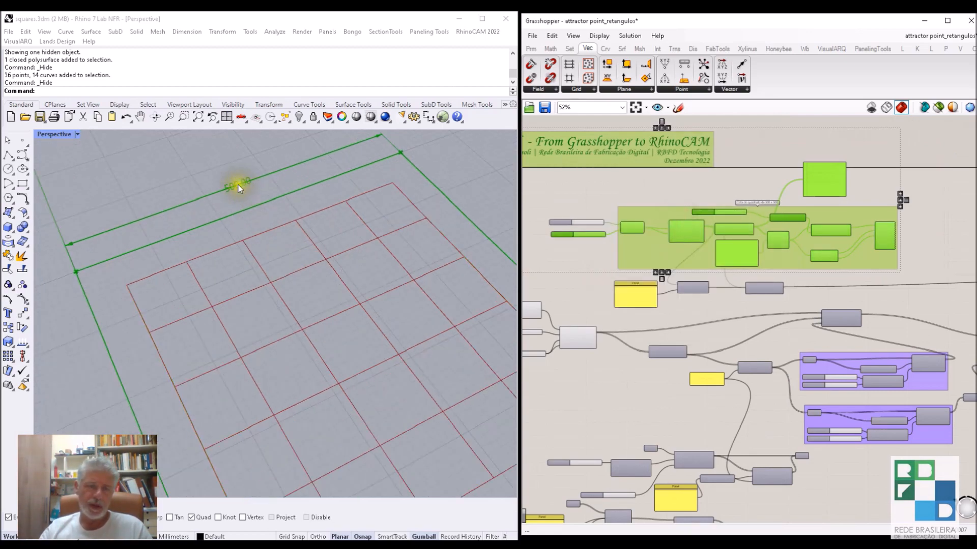
{"action": "scroll", "coordinate": [307, 246], "scroll_direction": "down", "scroll_amount": 3}
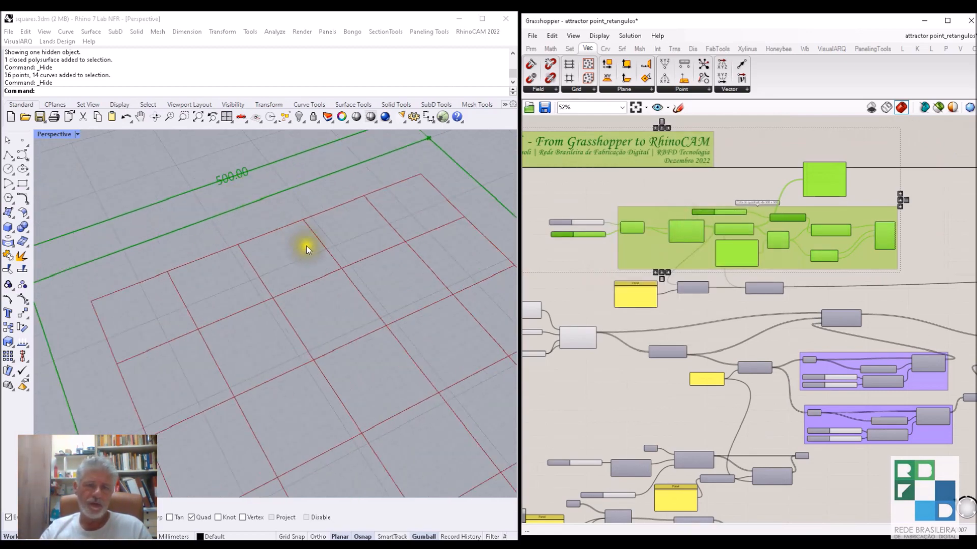
{"action": "scroll", "coordinate": [333, 290], "scroll_direction": "down", "scroll_amount": 2}
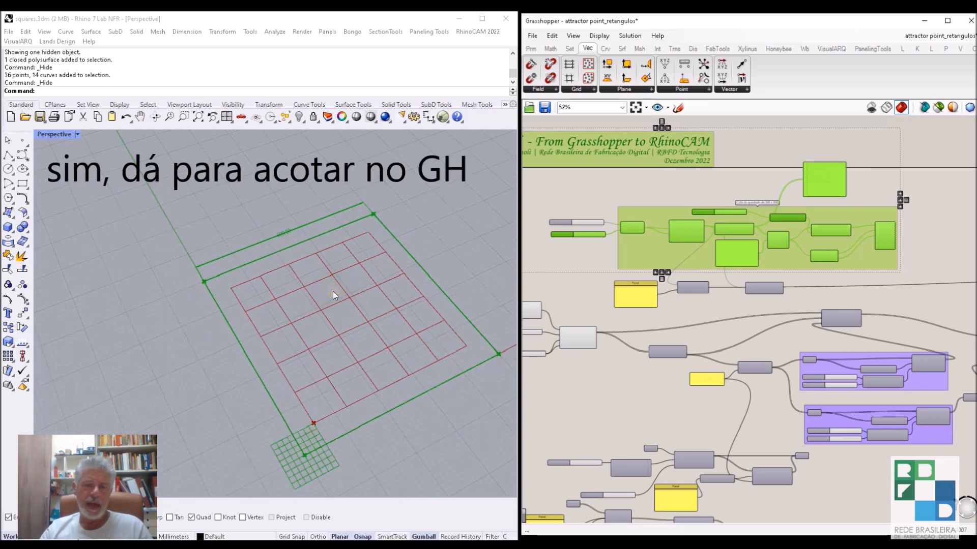
{"action": "middle_click", "coordinate": [841, 209]}
{"action": "left_click", "coordinate": [876, 180]}
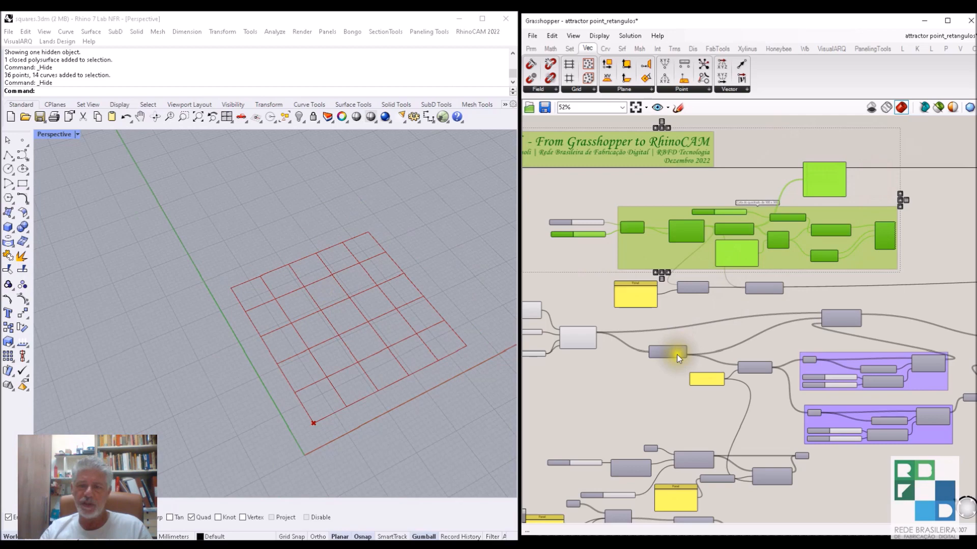
{"action": "right_click_drag", "start_coordinate": [700, 294], "coordinate": [767, 262]}
{"action": "scroll", "coordinate": [614, 320], "scroll_direction": "up", "scroll_amount": 2}
{"action": "right_click_drag", "start_coordinate": [709, 360], "coordinate": [649, 367]}
{"action": "scroll", "coordinate": [695, 327], "scroll_direction": "up", "scroll_amount": 3}
{"action": "middle_click", "coordinate": [682, 305]}
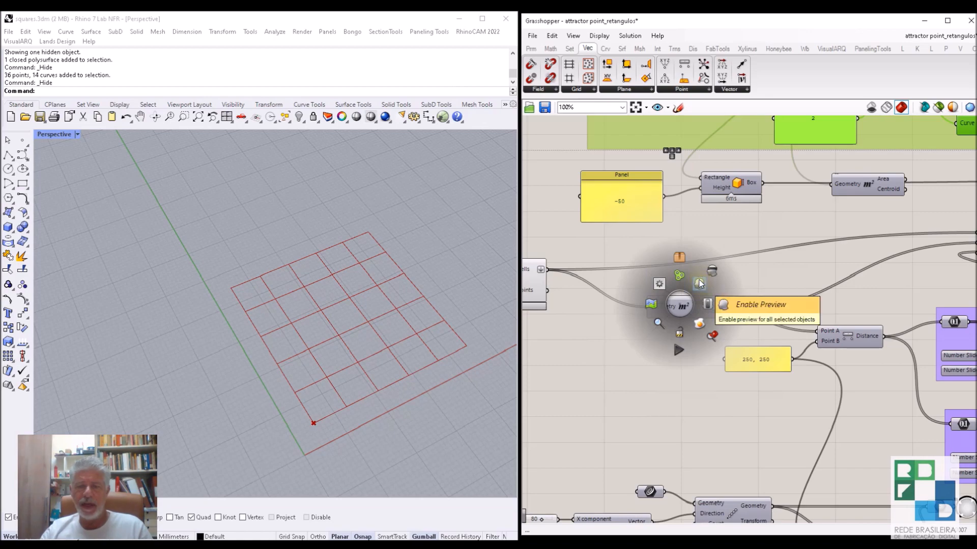
{"action": "left_click", "coordinate": [699, 283]}
{"action": "middle_click", "coordinate": [675, 306]}
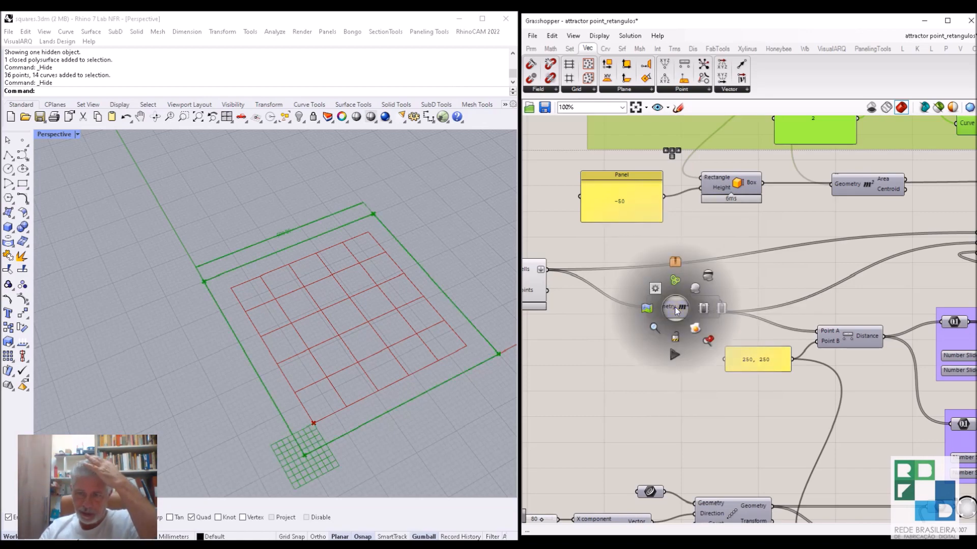
{"action": "left_click", "coordinate": [708, 276]}
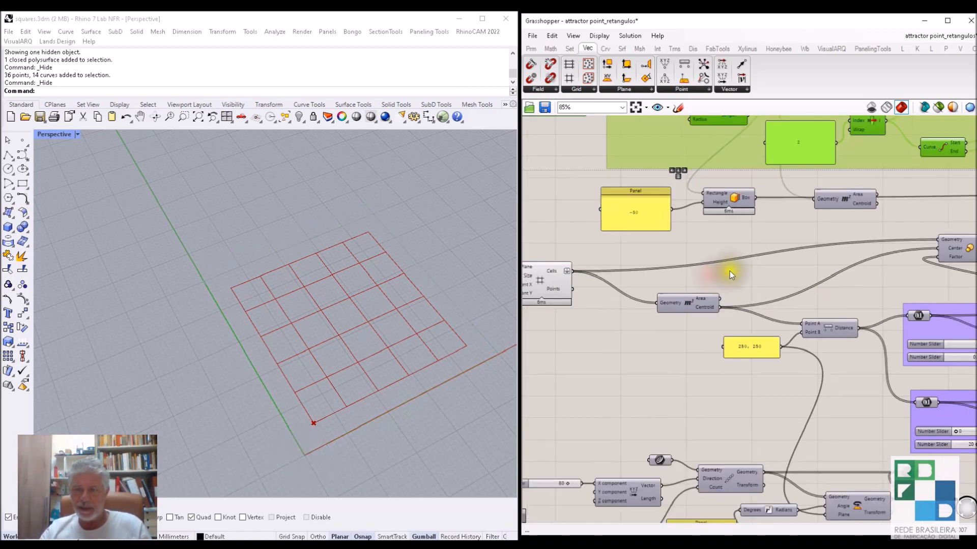
Enable the preview of the Area component fed by the square grid cells to display each cell's centroid.
{"action": "scroll", "coordinate": [733, 265], "scroll_direction": "down", "scroll_amount": 4}
{"action": "left_click", "coordinate": [701, 295]}
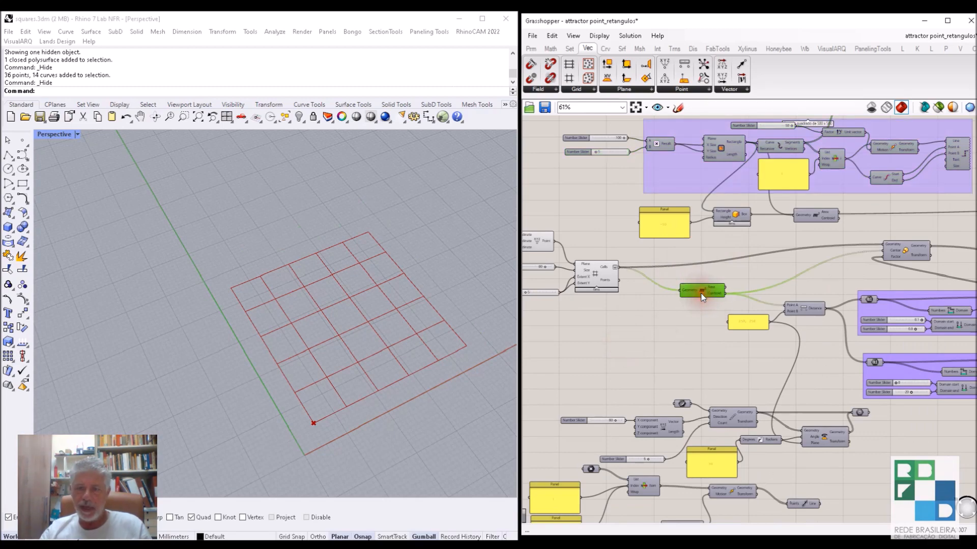
{"action": "middle_click", "coordinate": [702, 294]}
{"action": "left_click", "coordinate": [721, 276]}
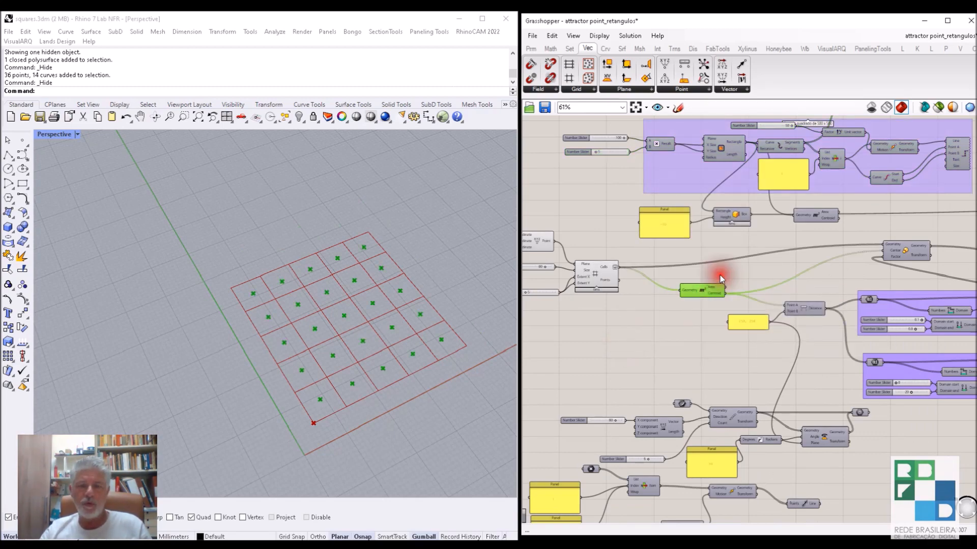
{"action": "scroll", "coordinate": [625, 285], "scroll_direction": "up", "scroll_amount": 4}
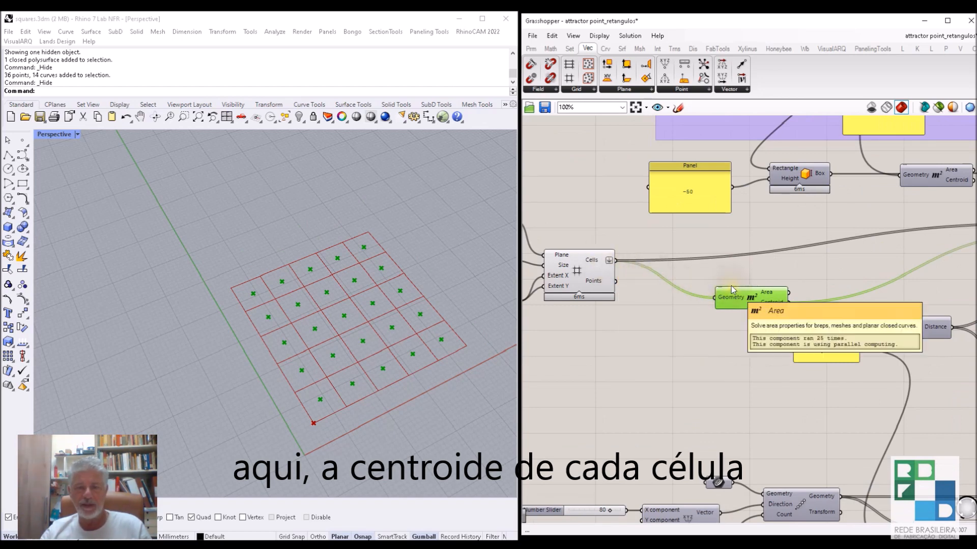
Examine the Distance component fed by the cell centroids and the 250, 250 panel, including its Point A values.
{"action": "right_click_drag", "start_coordinate": [698, 374], "coordinate": [631, 374]}
{"action": "right_click_drag", "start_coordinate": [678, 333], "coordinate": [604, 298]}
{"action": "right_click_drag", "start_coordinate": [749, 334], "coordinate": [713, 316]}
{"action": "left_click", "coordinate": [716, 303]}
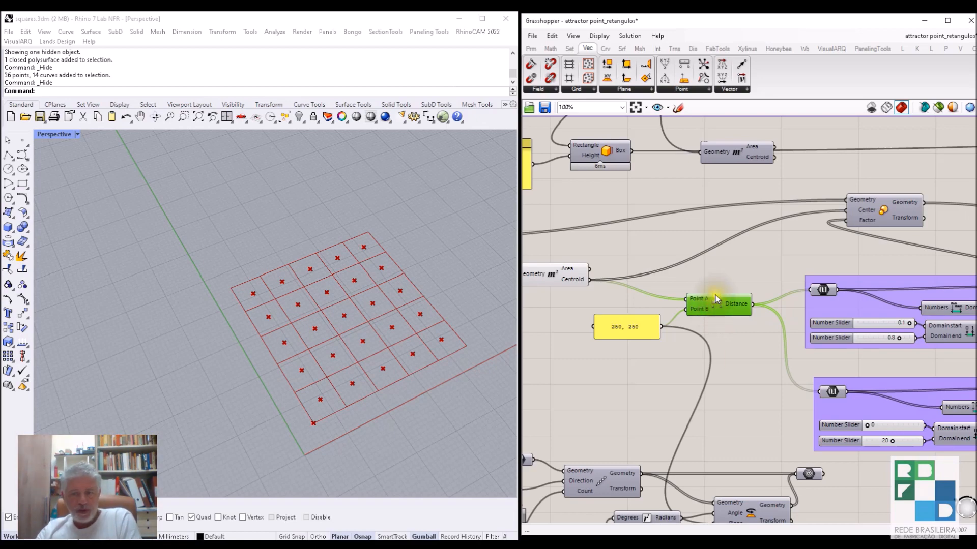
{"action": "mouse_move", "coordinate": [692, 295]}
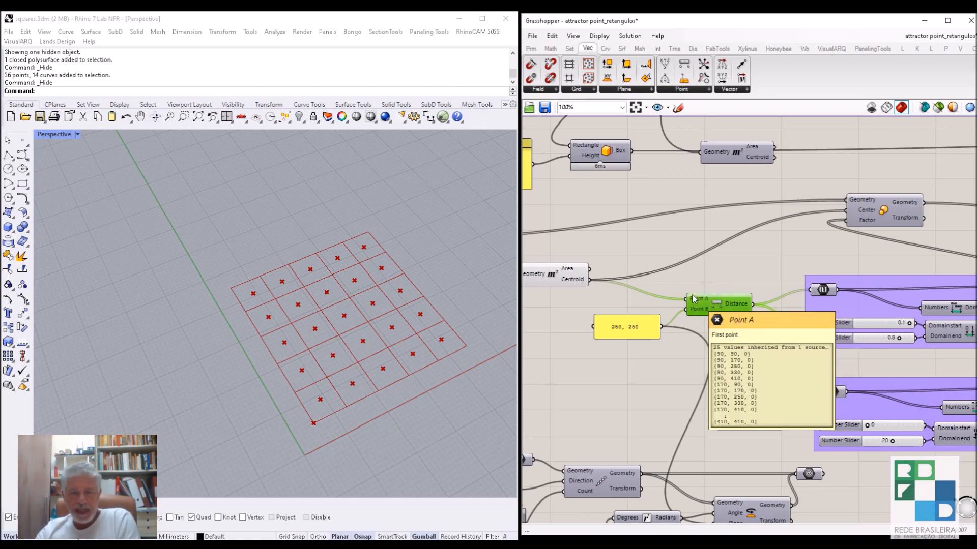
{"action": "right_click_drag", "start_coordinate": [704, 373], "coordinate": [729, 279]}
{"action": "left_click", "coordinate": [673, 233]}
{"action": "right_click_drag", "start_coordinate": [648, 272], "coordinate": [626, 309]}
Enable the preview of the Distance component between the centroids and the 250, 250 point.
{"action": "left_click", "coordinate": [712, 245]}
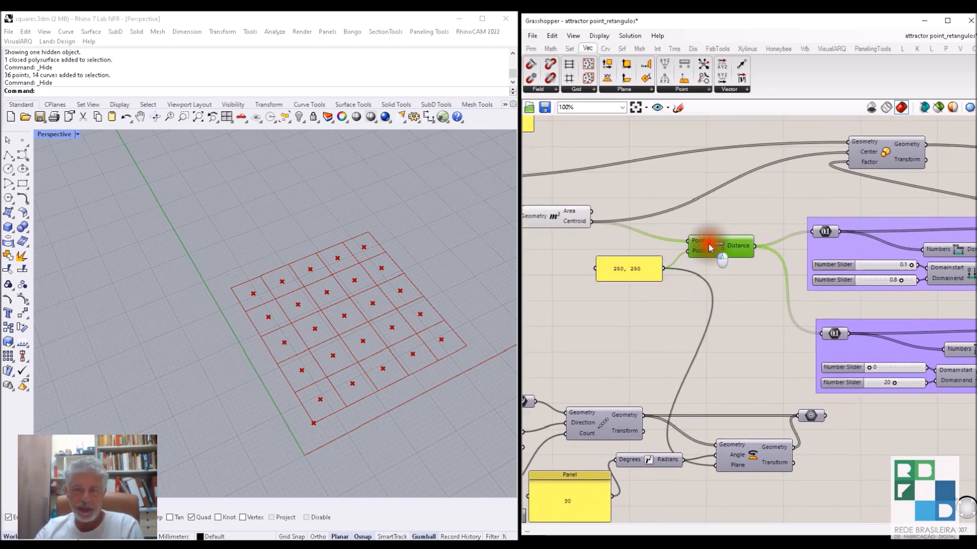
{"action": "middle_click", "coordinate": [709, 246]}
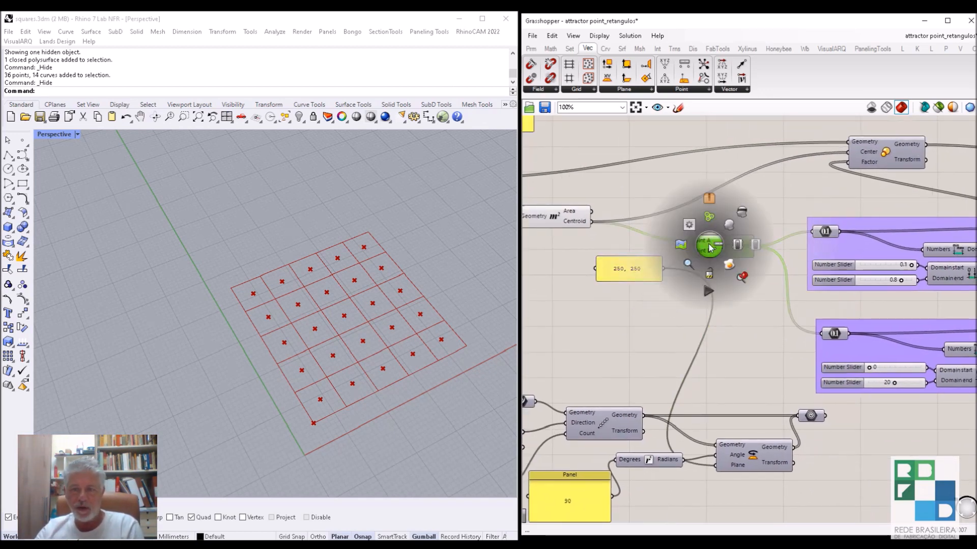
{"action": "left_click", "coordinate": [726, 225]}
{"action": "left_click", "coordinate": [633, 316]}
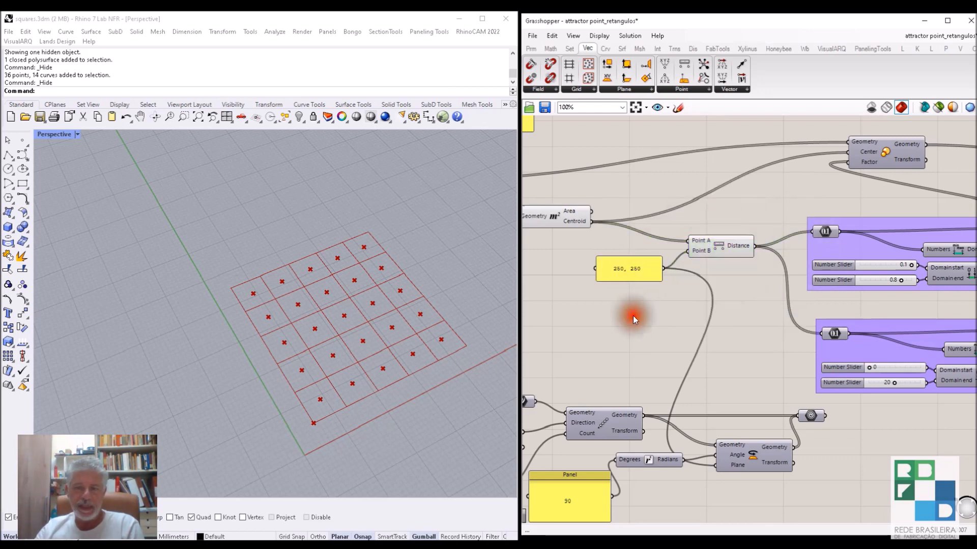
{"action": "left_click", "coordinate": [725, 240]}
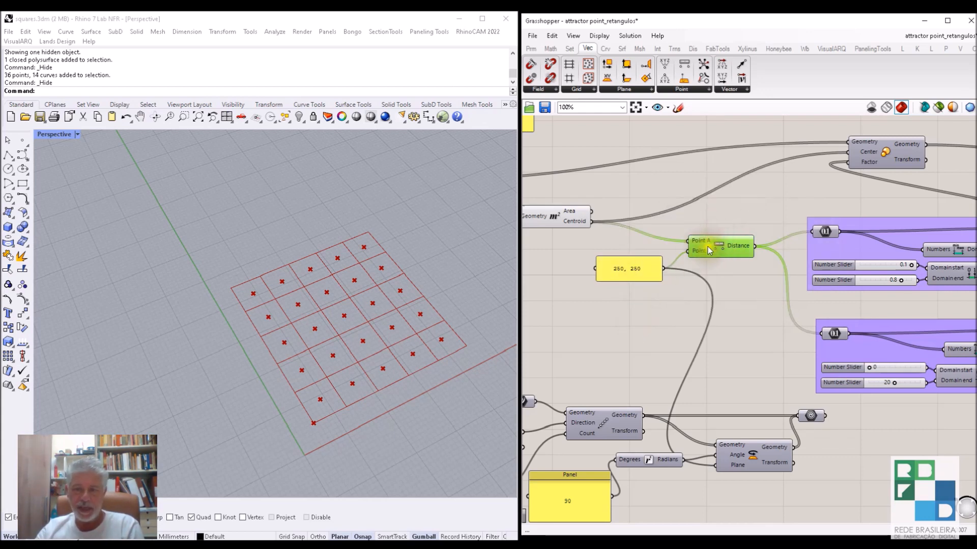
{"action": "middle_click", "coordinate": [708, 248]}
{"action": "left_click", "coordinate": [730, 227]}
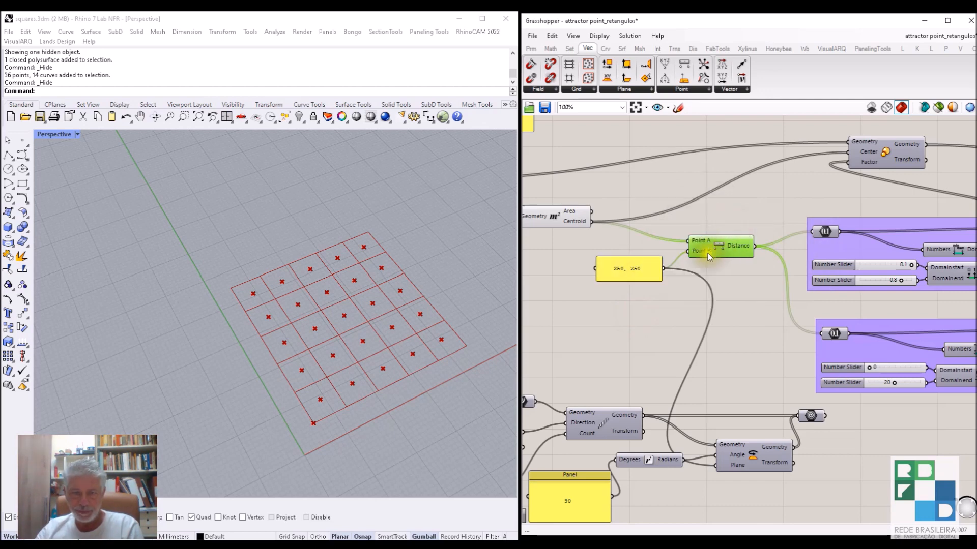
{"action": "left_click", "coordinate": [608, 318]}
Review the 250, 250 panel that defines Point B and locate the matching attractor point in the Perspective view.
{"action": "left_click", "coordinate": [632, 273]}
{"action": "right_click_drag", "start_coordinate": [629, 311], "coordinate": [614, 325]}
{"action": "scroll", "coordinate": [699, 264], "scroll_direction": "down", "scroll_amount": 1}
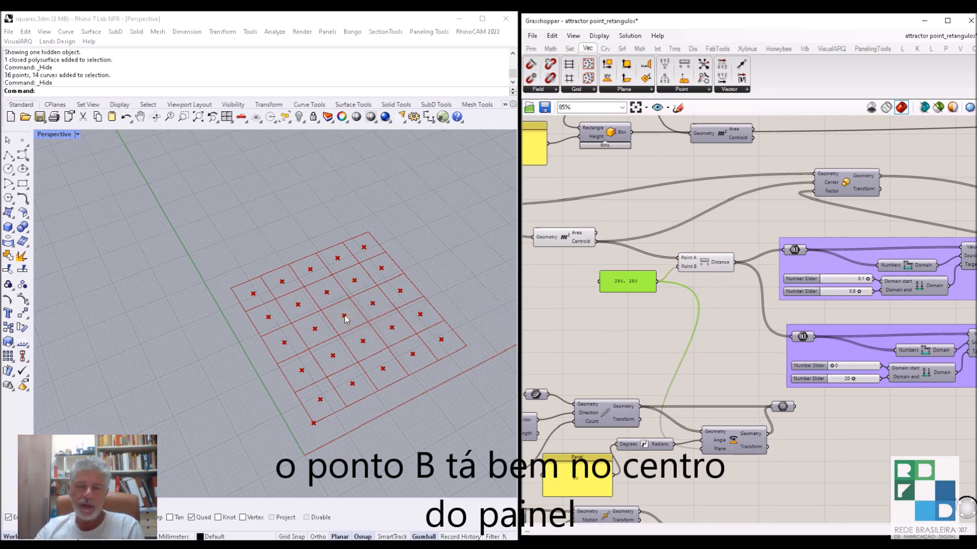
{"action": "left_click", "coordinate": [394, 299]}
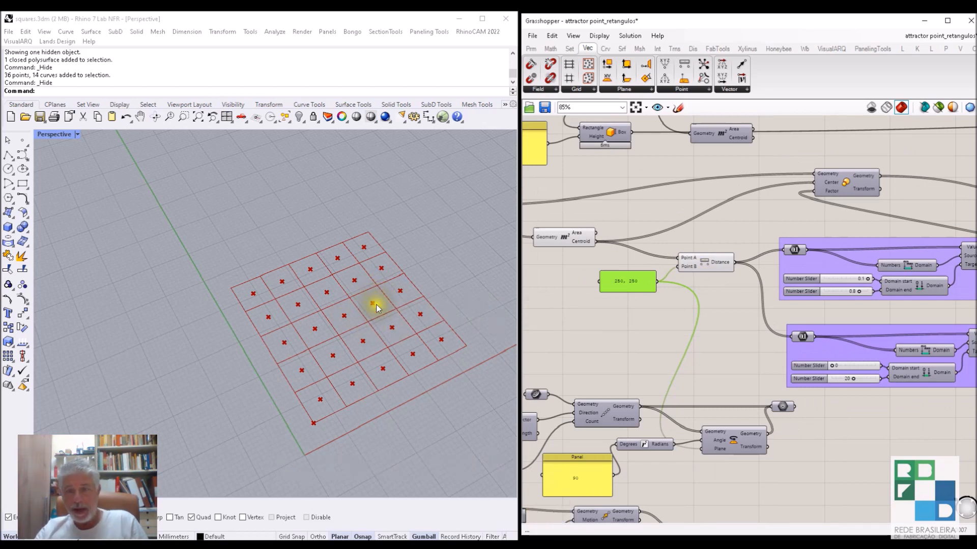
Examine the two remapping groups fed by the distances, with their domain sliders and Remap Numbers components.
{"action": "right_click_drag", "start_coordinate": [720, 320], "coordinate": [597, 322]}
{"action": "scroll", "coordinate": [651, 286], "scroll_direction": "up", "scroll_amount": 2}
{"action": "scroll", "coordinate": [741, 264], "scroll_direction": "up", "scroll_amount": 1}
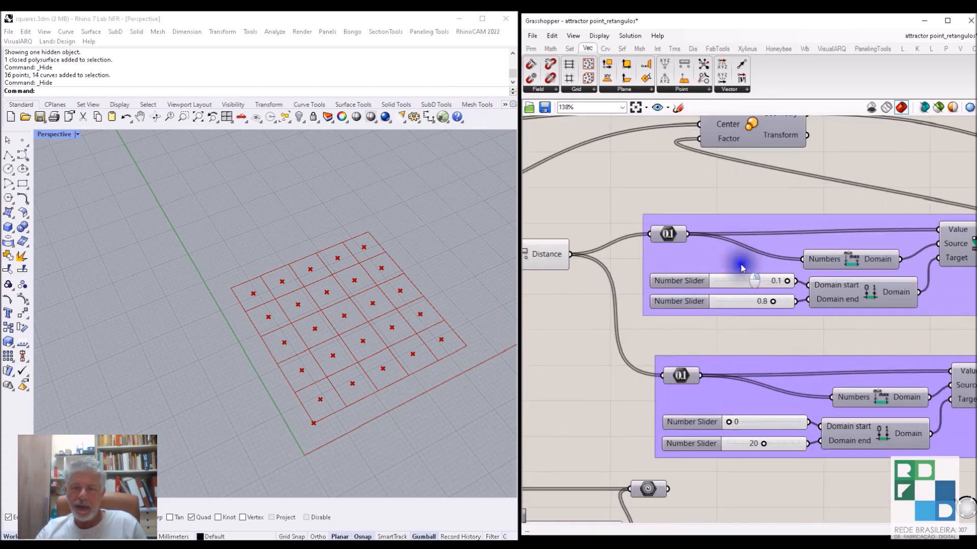
{"action": "right_click_drag", "start_coordinate": [743, 265], "coordinate": [693, 263]}
{"action": "right_click_drag", "start_coordinate": [890, 274], "coordinate": [795, 264]}
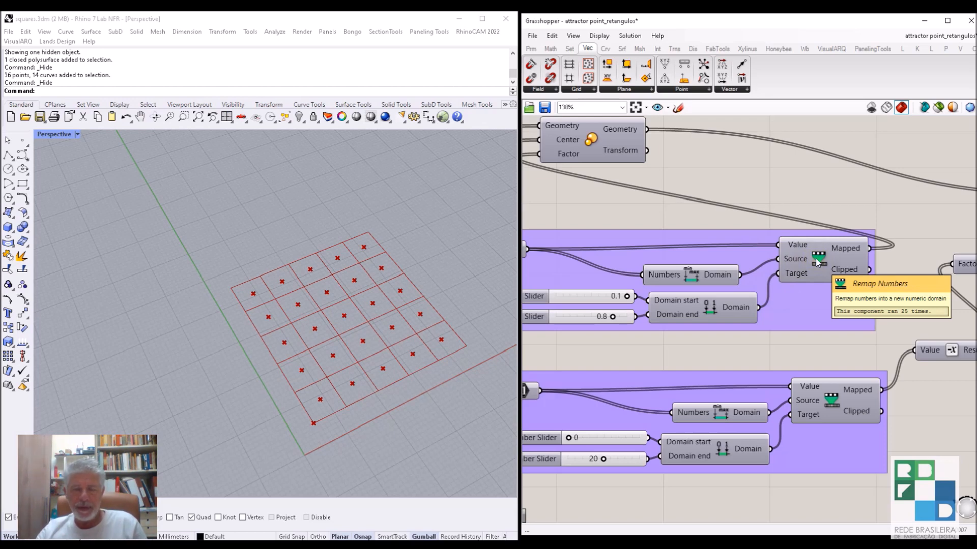
{"action": "right_click_drag", "start_coordinate": [687, 335], "coordinate": [805, 331]}
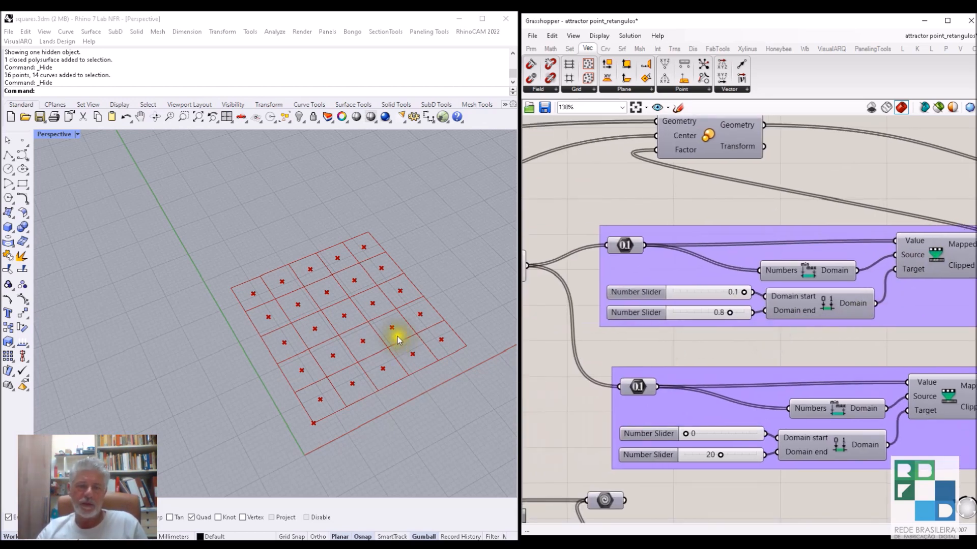
Enable the preview of the 0.1 to 0.8 remapping group and of the 0 to 20 remapping group.
{"action": "scroll", "coordinate": [689, 295], "scroll_direction": "down", "scroll_amount": 3}
{"action": "left_click", "coordinate": [720, 274]}
{"action": "middle_click", "coordinate": [719, 275]}
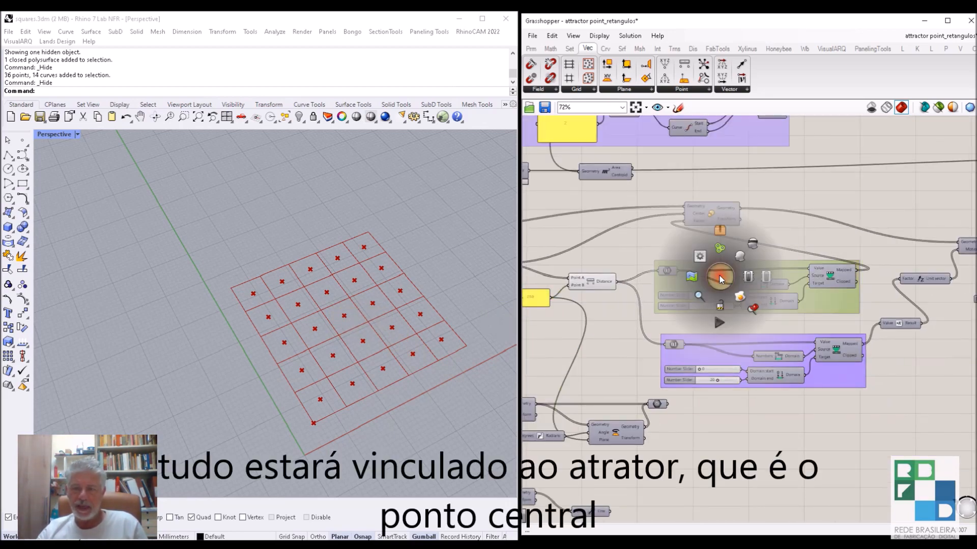
{"action": "left_click", "coordinate": [739, 259]}
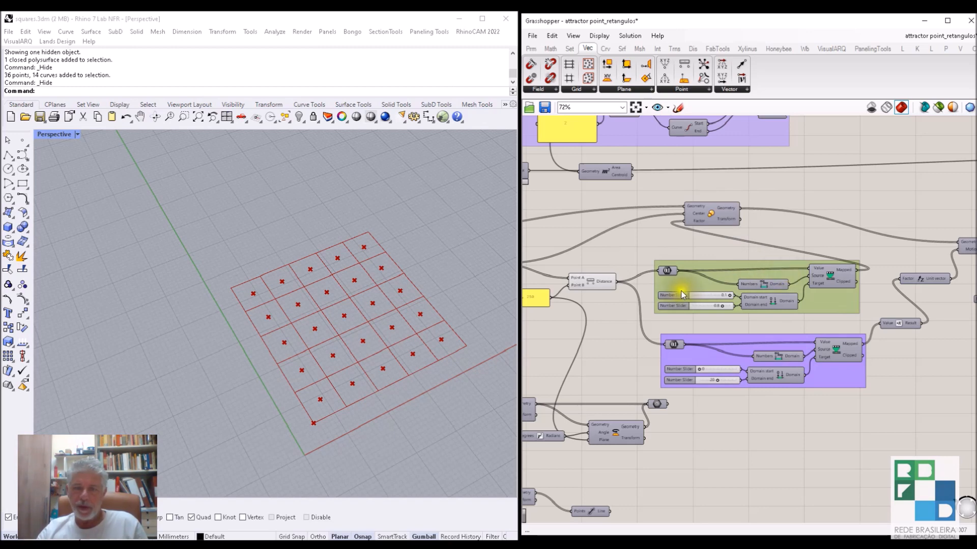
{"action": "left_click", "coordinate": [697, 357]}
{"action": "middle_click", "coordinate": [697, 351]}
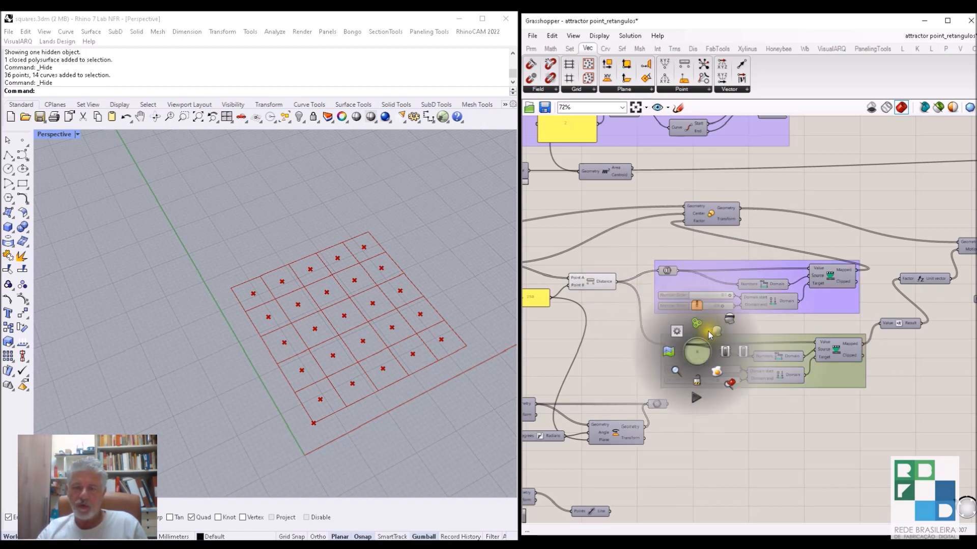
{"action": "left_click", "coordinate": [708, 331]}
Enable the preview of the surfaces component that turns the moved squares into surfaces ahead of the extrusion.
{"action": "scroll", "coordinate": [709, 338], "scroll_direction": "down", "scroll_amount": 1}
{"action": "right_click_drag", "start_coordinate": [826, 338], "coordinate": [651, 363]}
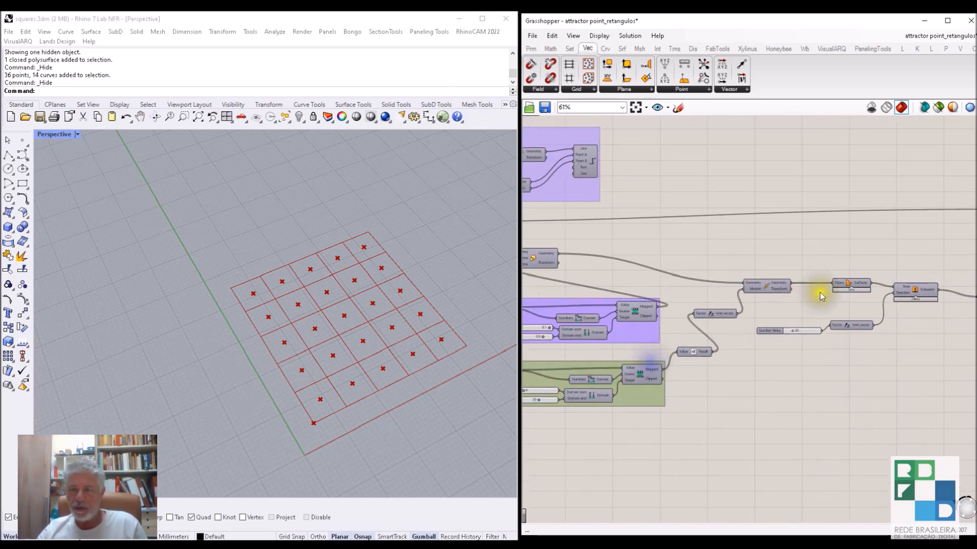
{"action": "left_click", "coordinate": [851, 285]}
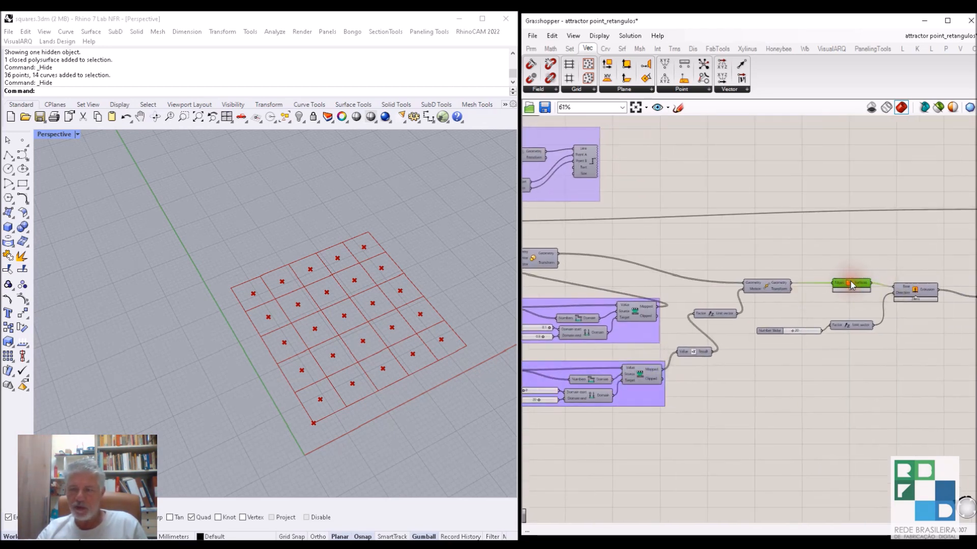
{"action": "middle_click", "coordinate": [851, 284]}
{"action": "left_click", "coordinate": [870, 263]}
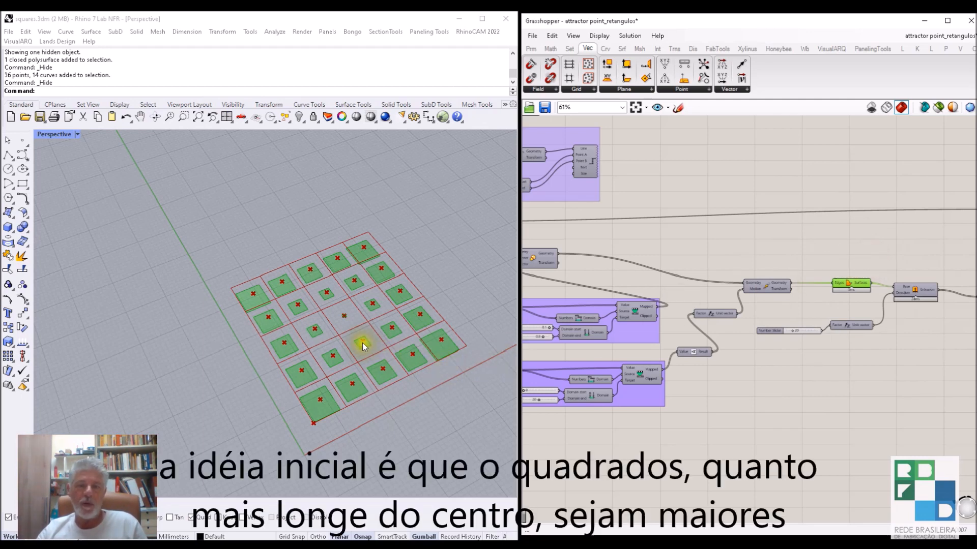
Inspect the grid of scaled squares in Perspective and in the Top view with the whole grid framed.
{"action": "scroll", "coordinate": [362, 343], "scroll_direction": "up", "scroll_amount": 1}
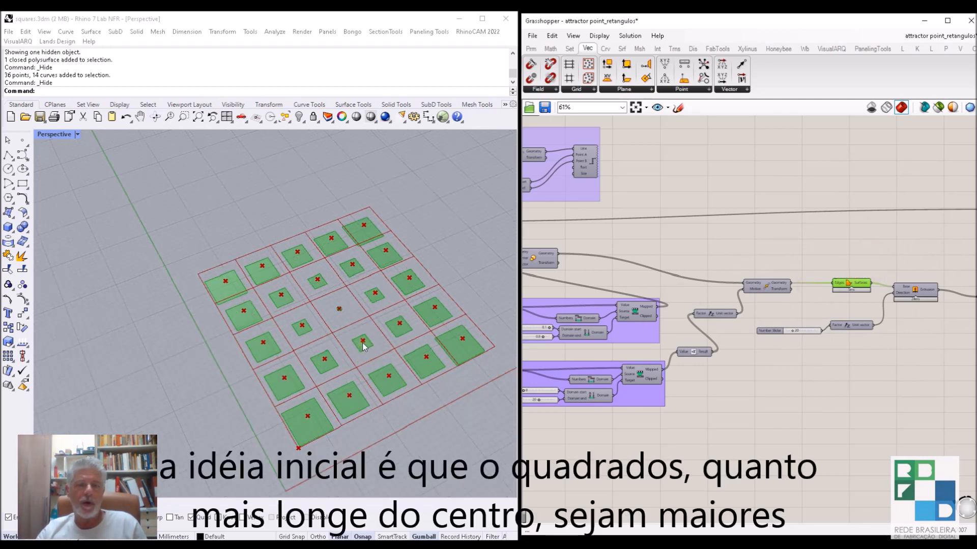
{"action": "double_click", "coordinate": [49, 134]}
{"action": "double_click", "coordinate": [46, 135]}
{"action": "scroll", "coordinate": [182, 255], "scroll_direction": "down", "scroll_amount": 3}
{"action": "scroll", "coordinate": [194, 258], "scroll_direction": "down", "scroll_amount": 10}
{"action": "right_click_drag", "start_coordinate": [232, 302], "coordinate": [224, 263]}
{"action": "scroll", "coordinate": [229, 270], "scroll_direction": "up", "scroll_amount": 4}
{"action": "right_click_drag", "start_coordinate": [265, 292], "coordinate": [246, 300]}
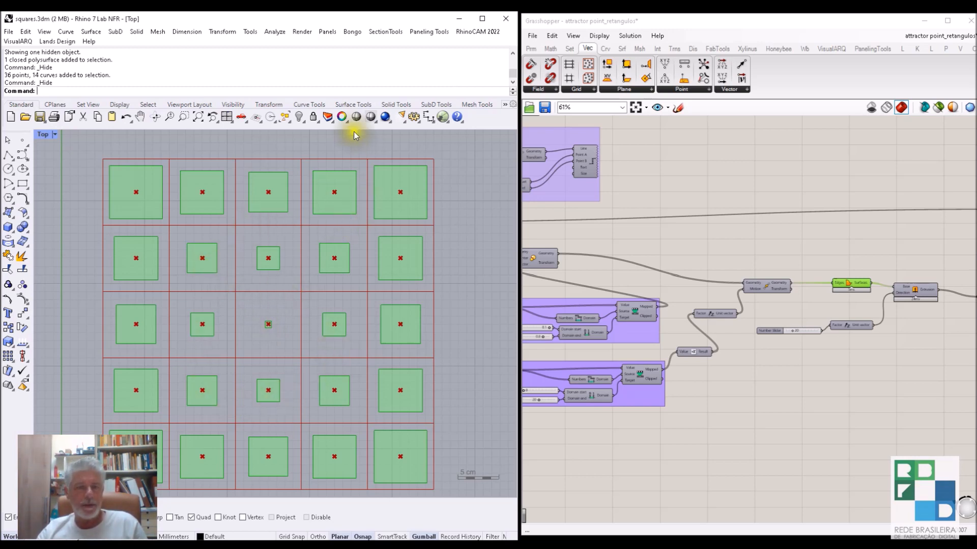
Turn on the 2_adornos layer and its 2.1_os dots sublayer to label the squares.
{"action": "left_click", "coordinate": [319, 119]}
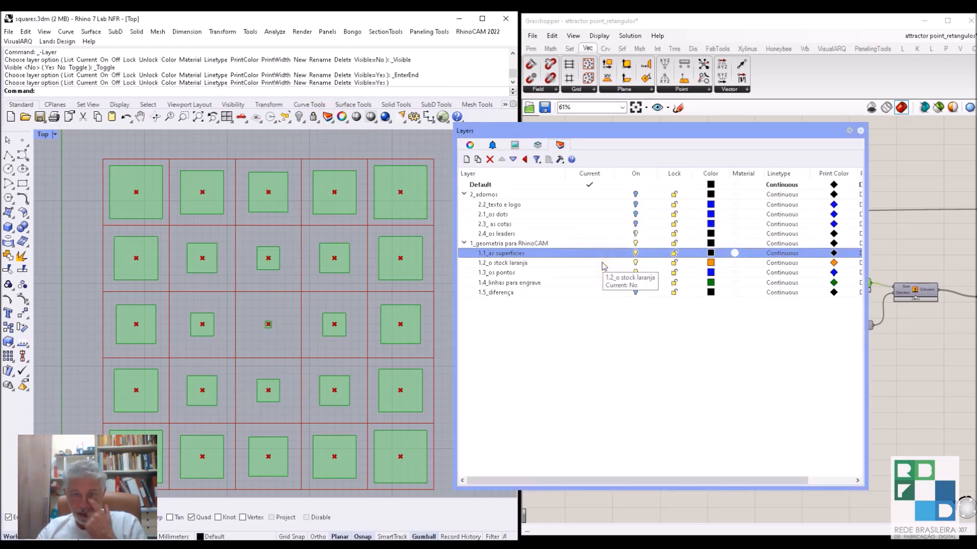
{"action": "left_click", "coordinate": [634, 214]}
{"action": "left_click", "coordinate": [635, 194]}
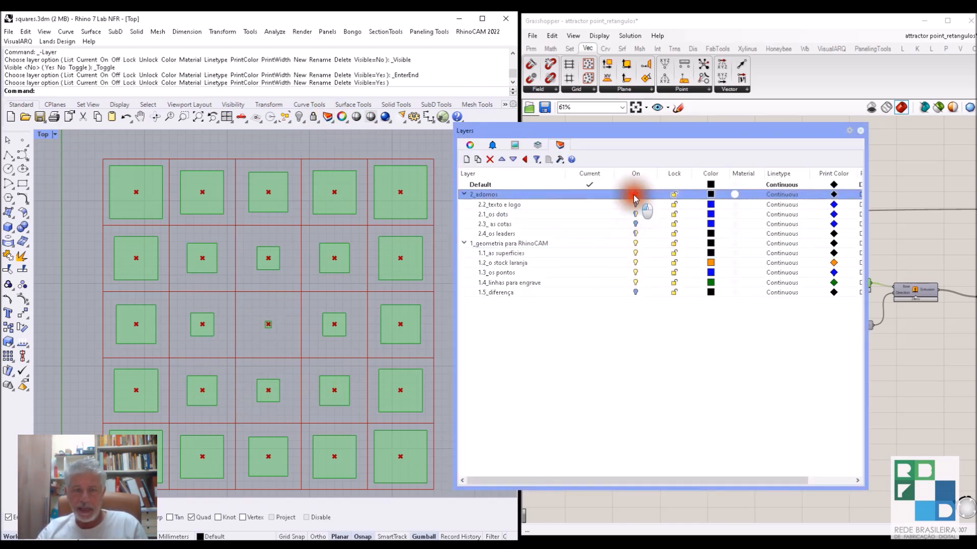
{"action": "left_click", "coordinate": [860, 132]}
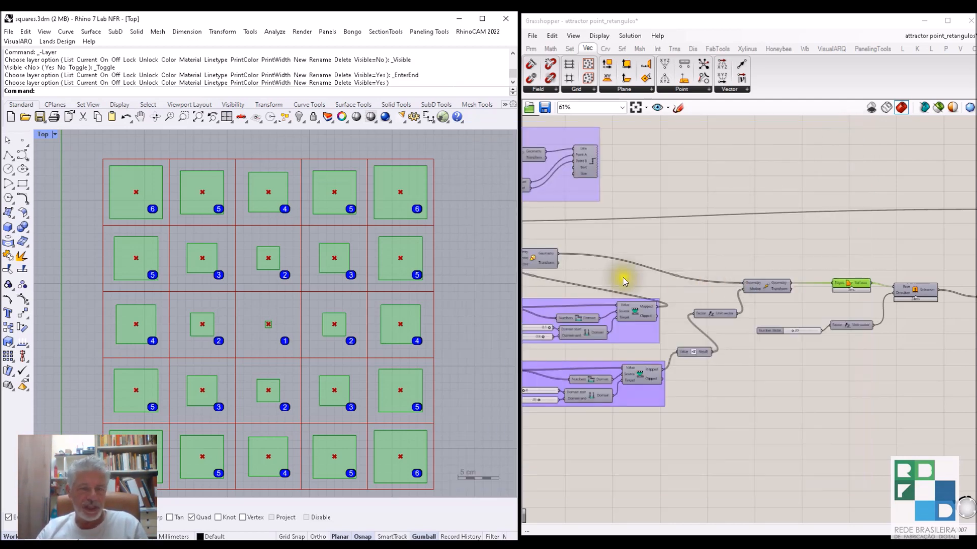
Set the domain end slider of the remapping group that feeds the scale factor to 0.4.
{"action": "scroll", "coordinate": [257, 336], "scroll_direction": "down", "scroll_amount": 2}
{"action": "scroll", "coordinate": [258, 336], "scroll_direction": "up", "scroll_amount": 2}
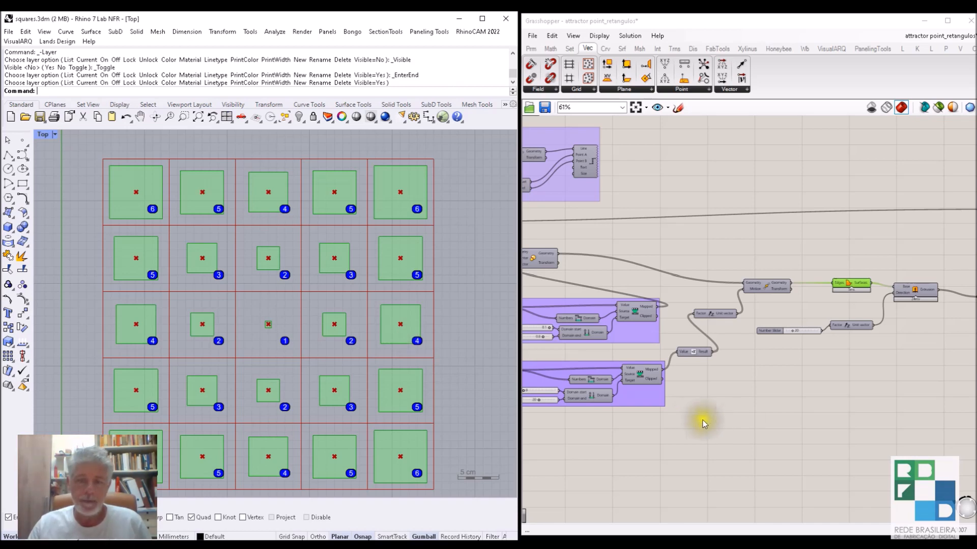
{"action": "right_click_drag", "start_coordinate": [687, 425], "coordinate": [697, 398]}
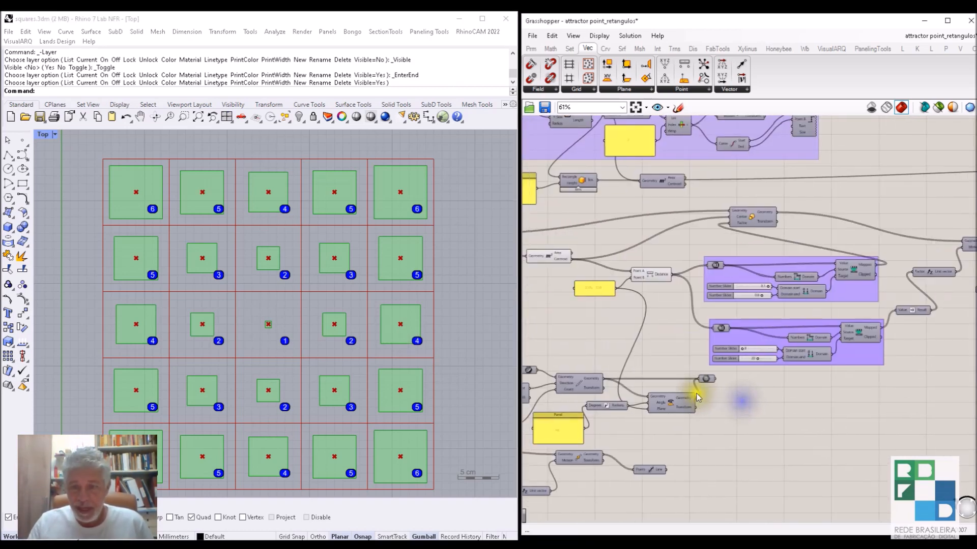
{"action": "scroll", "coordinate": [738, 381], "scroll_direction": "up", "scroll_amount": 5}
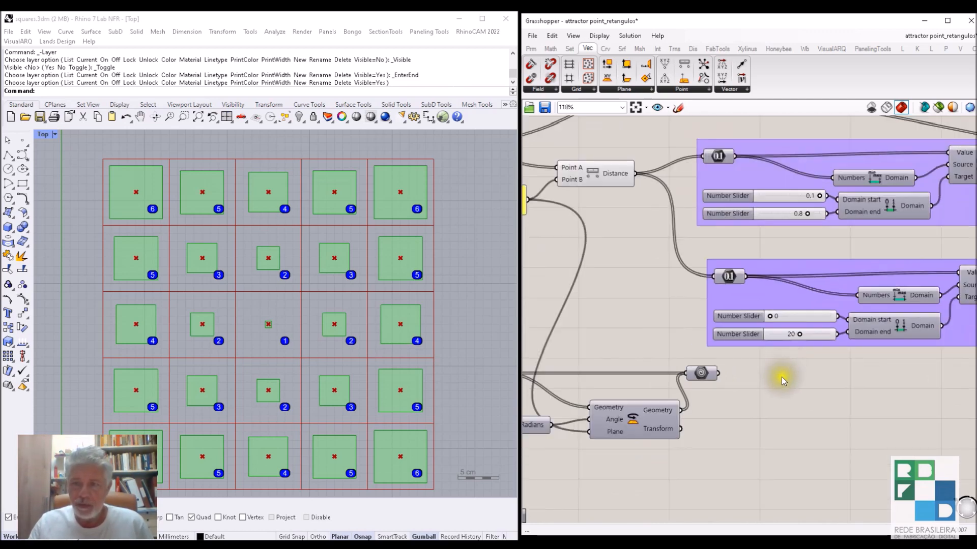
{"action": "right_click_drag", "start_coordinate": [795, 401], "coordinate": [687, 434]}
{"action": "left_click", "coordinate": [642, 209]}
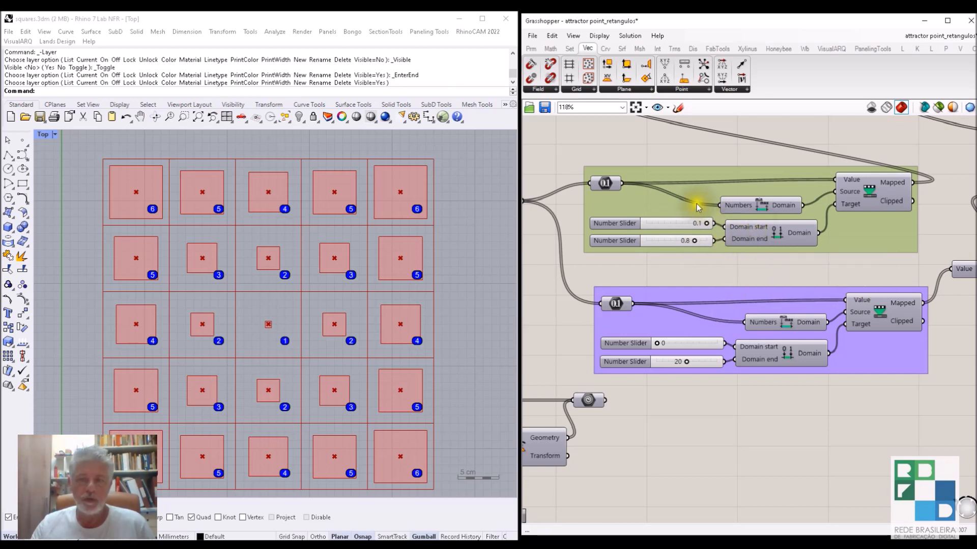
{"action": "left_click", "coordinate": [866, 190]}
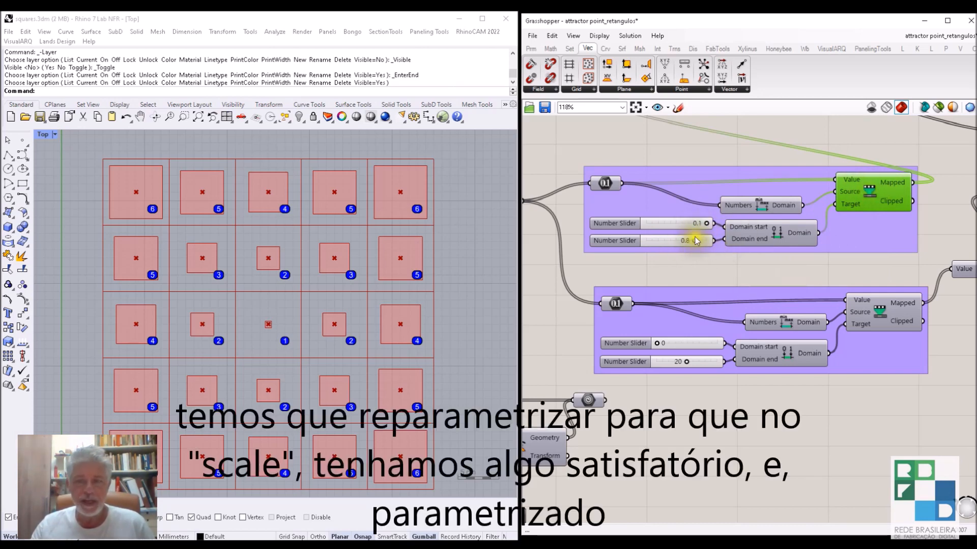
{"action": "left_click_drag", "start_coordinate": [696, 241], "coordinate": [669, 243]}
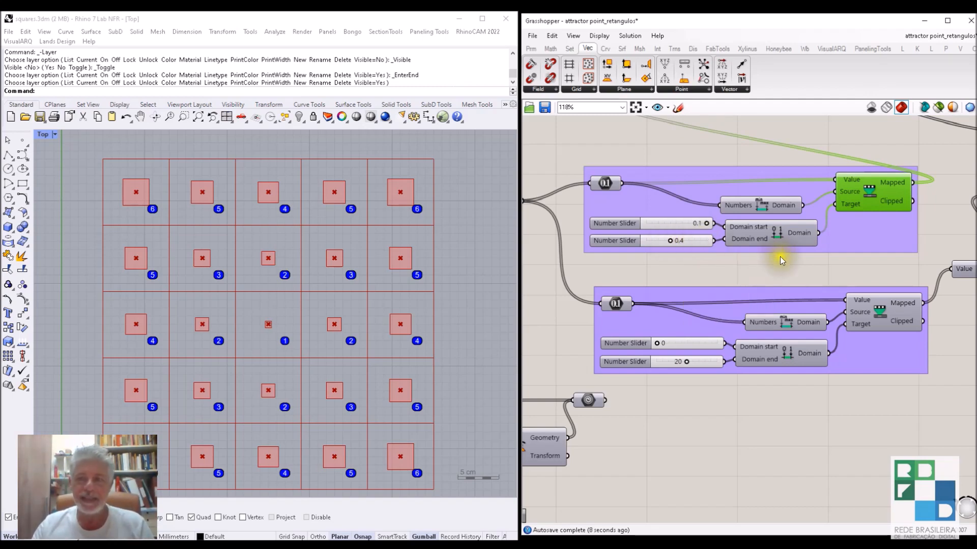
Trace the mapped values to the Scale component's Factor input and set the group's domain end slider back to 0.8.
{"action": "right_click_drag", "start_coordinate": [789, 272], "coordinate": [761, 309]}
{"action": "scroll", "coordinate": [735, 283], "scroll_direction": "down", "scroll_amount": 2}
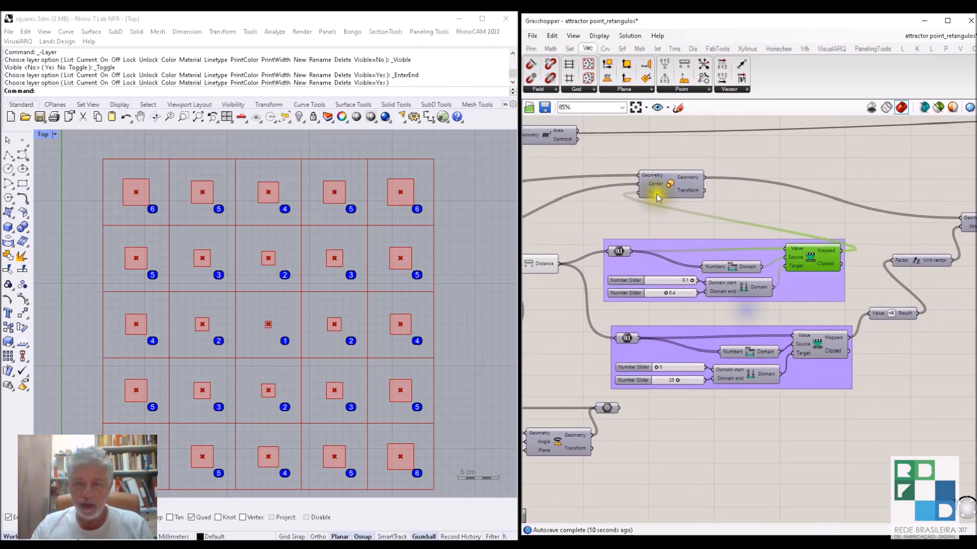
{"action": "scroll", "coordinate": [660, 187], "scroll_direction": "up", "scroll_amount": 2}
{"action": "scroll", "coordinate": [660, 185], "scroll_direction": "up", "scroll_amount": 3}
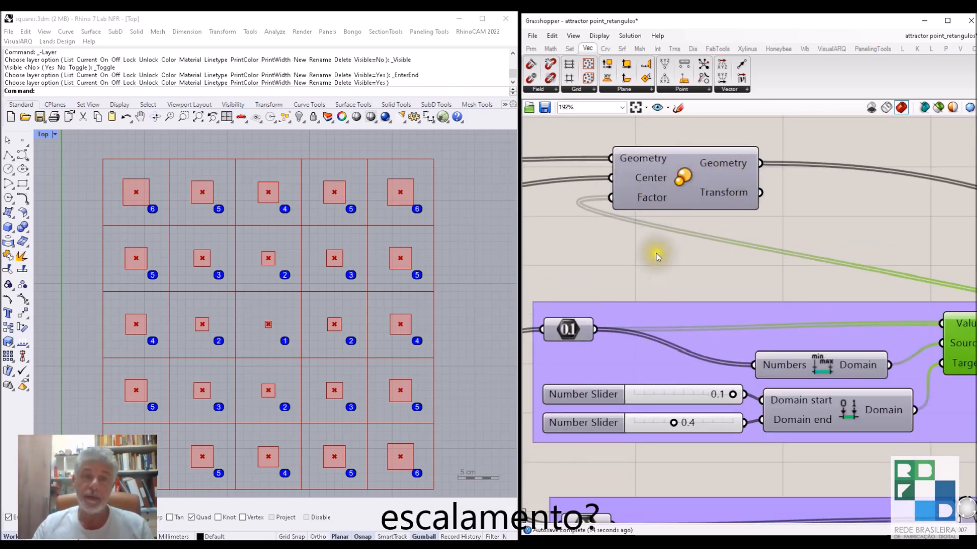
{"action": "scroll", "coordinate": [725, 318], "scroll_direction": "down", "scroll_amount": 1}
{"action": "left_click", "coordinate": [684, 407]}
{"action": "left_click_drag", "start_coordinate": [684, 407], "coordinate": [718, 408]}
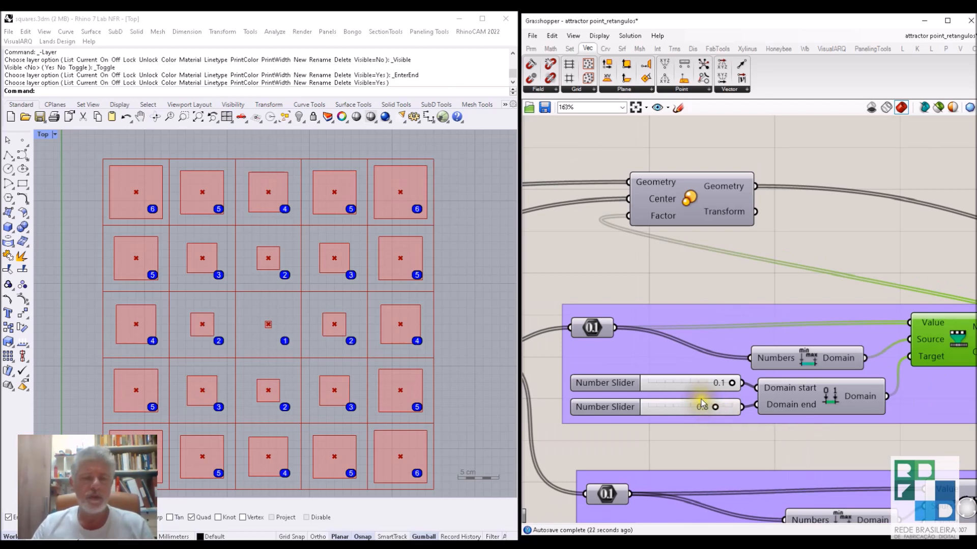
Return to the Perspective view at a lower angle and enable the preview of the 0 to 20 remapping group.
{"action": "right_click_drag", "start_coordinate": [700, 385], "coordinate": [717, 188]}
{"action": "left_click", "coordinate": [706, 324]}
{"action": "double_click", "coordinate": [44, 133]}
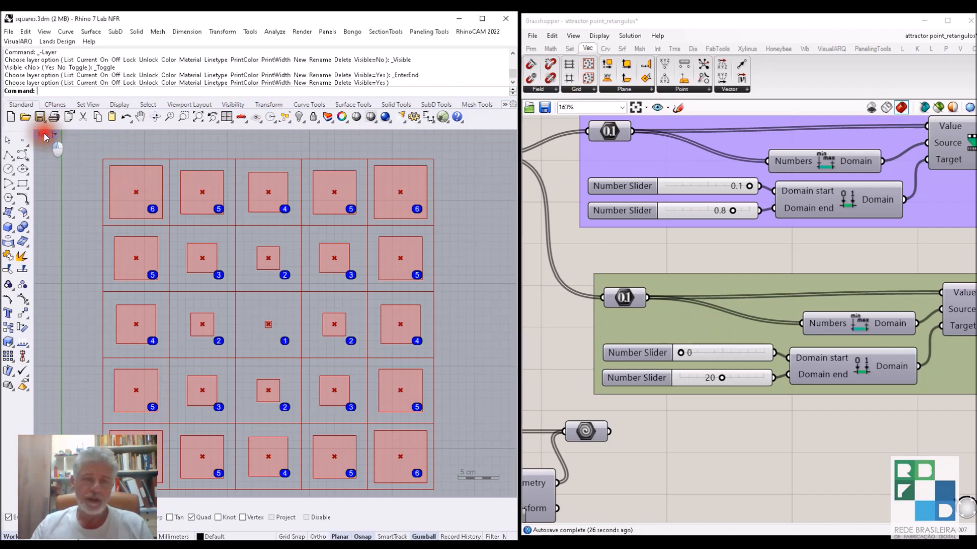
{"action": "double_click", "coordinate": [297, 135]}
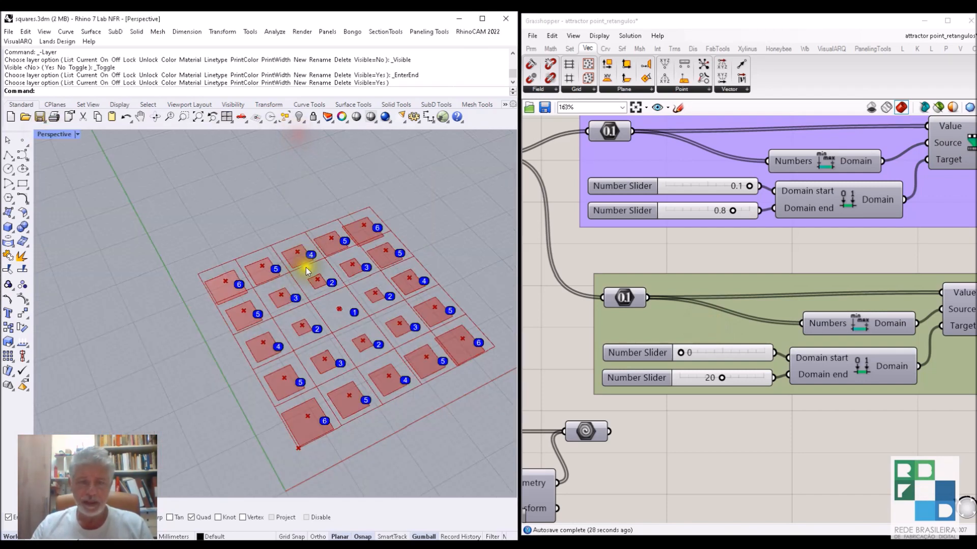
{"action": "right_click_drag", "start_coordinate": [306, 267], "coordinate": [326, 234]}
{"action": "left_click", "coordinate": [726, 325]}
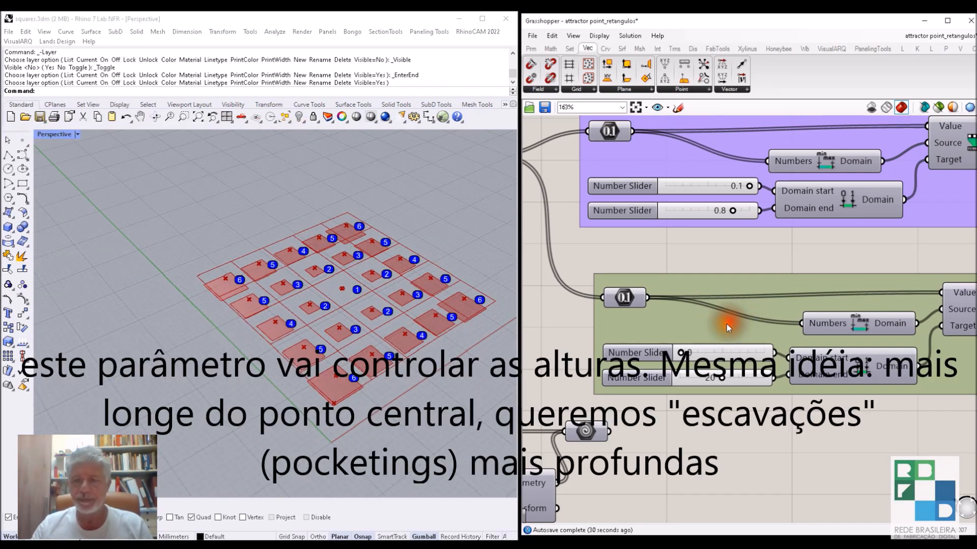
{"action": "middle_click", "coordinate": [727, 324]}
{"action": "left_click", "coordinate": [746, 304]}
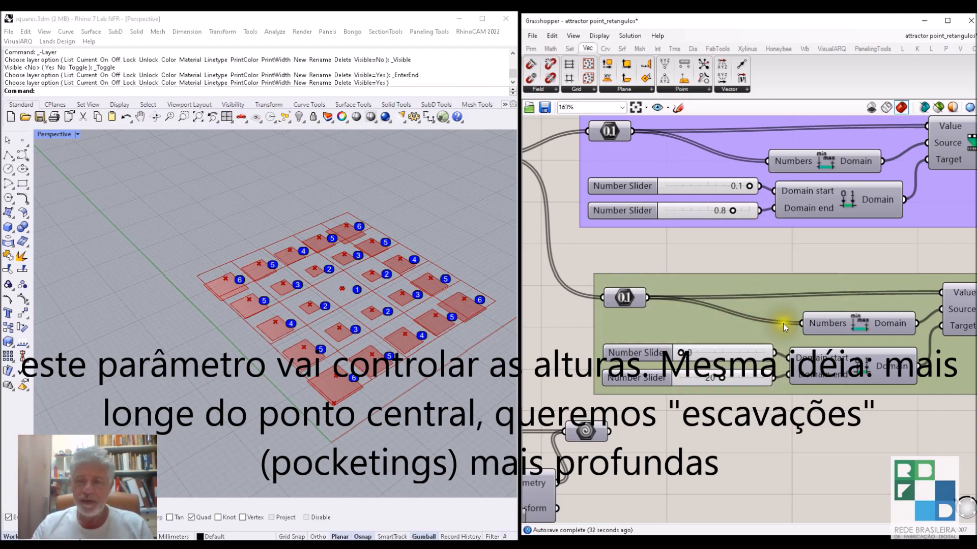
Follow the 0 to 20 mapped values through Negative and Unit Z, and enable the preview of the Move component.
{"action": "right_click_drag", "start_coordinate": [783, 322], "coordinate": [647, 321]}
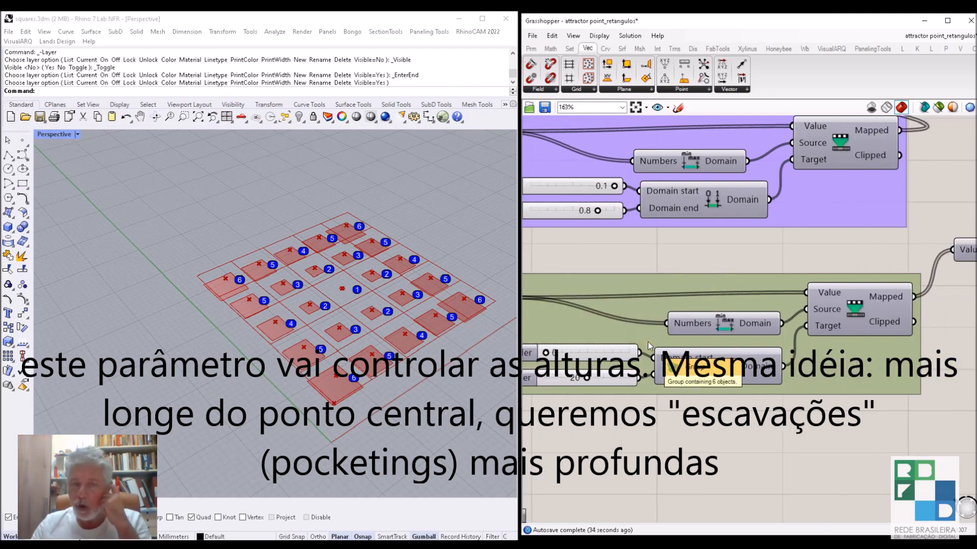
{"action": "right_click_drag", "start_coordinate": [290, 317], "coordinate": [369, 323]}
{"action": "right_click_drag", "start_coordinate": [884, 337], "coordinate": [687, 382]}
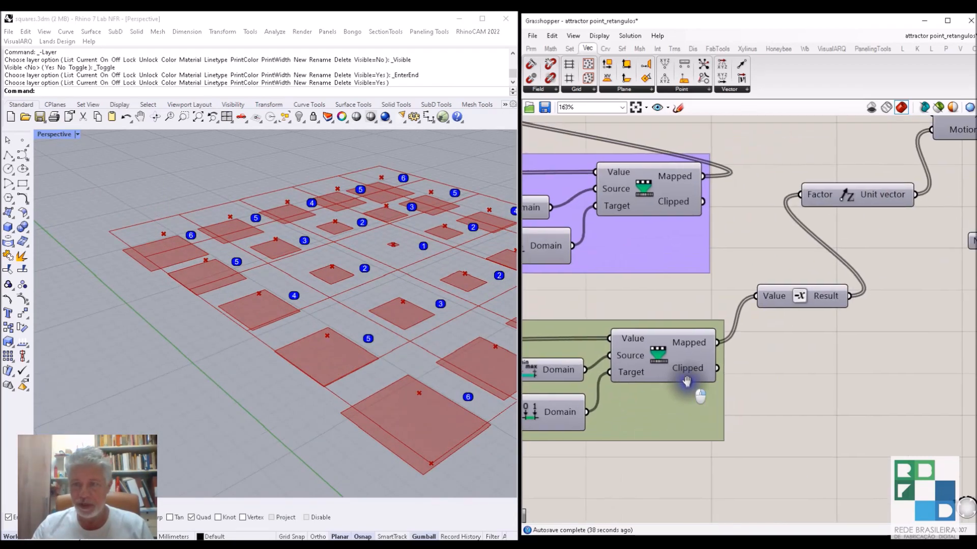
{"action": "right_click_drag", "start_coordinate": [863, 346], "coordinate": [737, 397]}
{"action": "right_click_drag", "start_coordinate": [821, 279], "coordinate": [764, 329]}
{"action": "left_click", "coordinate": [795, 225]}
{"action": "middle_click", "coordinate": [795, 224]}
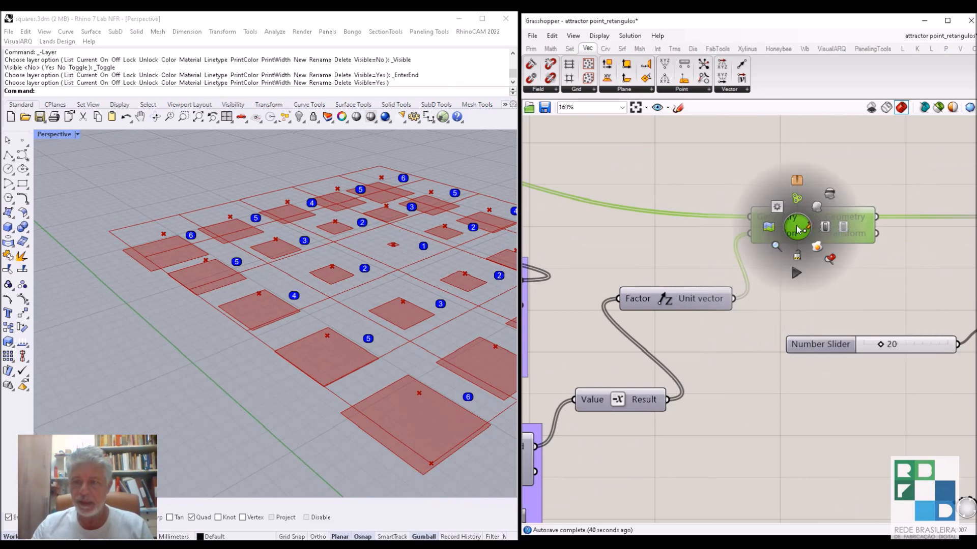
{"action": "left_click", "coordinate": [817, 205]}
Examine the chain between the Move component, the two remapping groups, the Distance component and the 250, 250 panel.
{"action": "right_click_drag", "start_coordinate": [810, 248], "coordinate": [689, 277]}
{"action": "right_click_drag", "start_coordinate": [782, 361], "coordinate": [661, 366]}
{"action": "right_click_drag", "start_coordinate": [766, 328], "coordinate": [937, 294]}
{"action": "right_click_drag", "start_coordinate": [593, 378], "coordinate": [780, 379]}
{"action": "scroll", "coordinate": [634, 395], "scroll_direction": "down", "scroll_amount": 1}
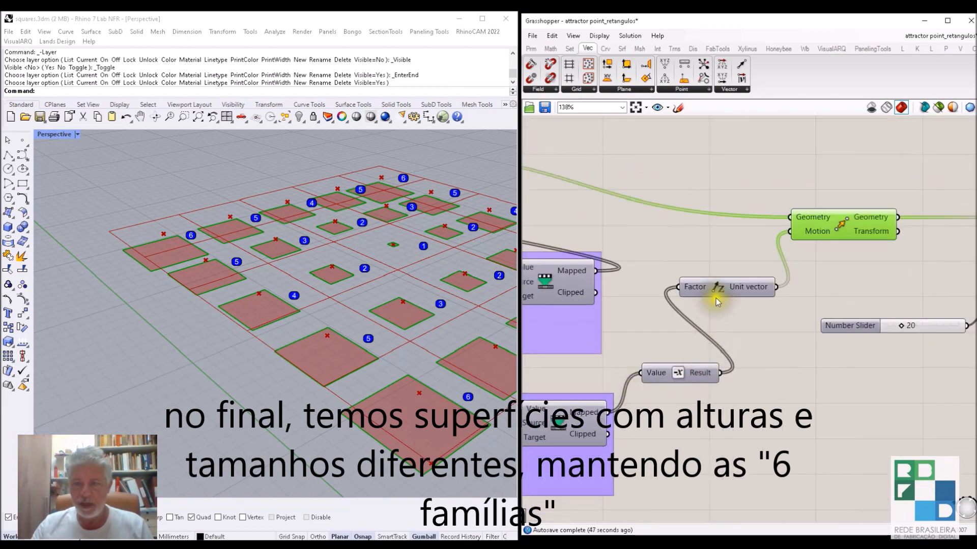
{"action": "right_click_drag", "start_coordinate": [672, 385], "coordinate": [821, 353]}
{"action": "right_click_drag", "start_coordinate": [581, 430], "coordinate": [760, 394]}
{"action": "right_click_drag", "start_coordinate": [695, 442], "coordinate": [772, 386]}
{"action": "scroll", "coordinate": [754, 381], "scroll_direction": "down", "scroll_amount": 1}
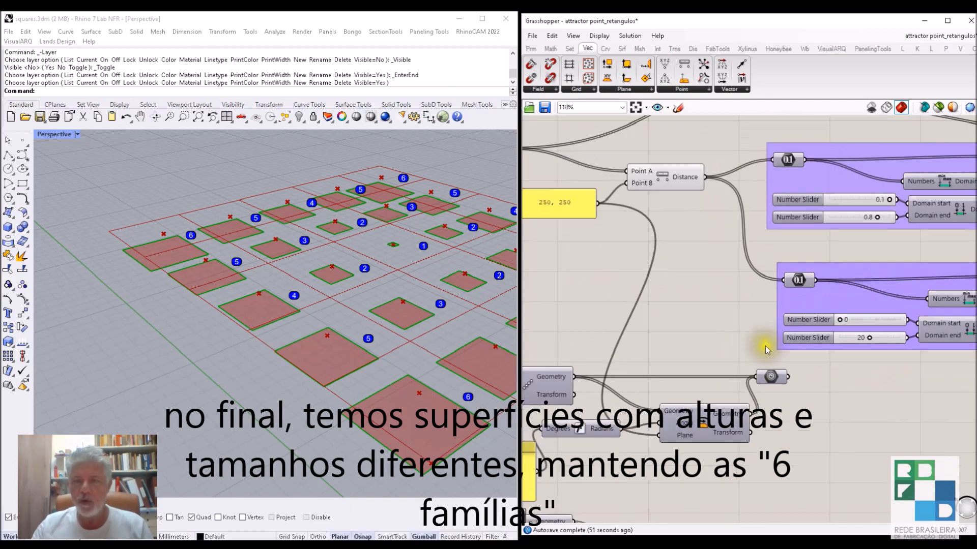
{"action": "right_click_drag", "start_coordinate": [764, 346], "coordinate": [763, 426]}
{"action": "right_click_drag", "start_coordinate": [703, 393], "coordinate": [800, 410]}
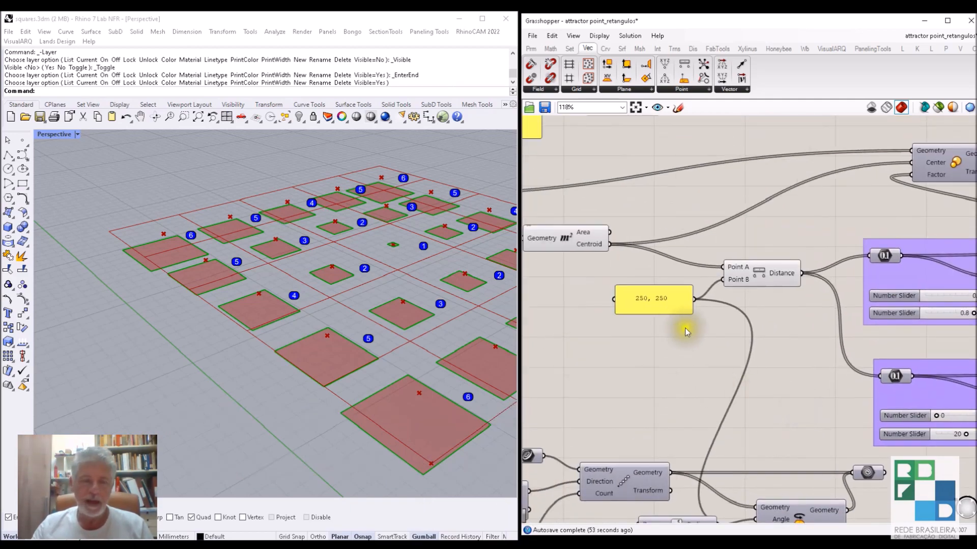
{"action": "right_click_drag", "start_coordinate": [734, 336], "coordinate": [687, 356]}
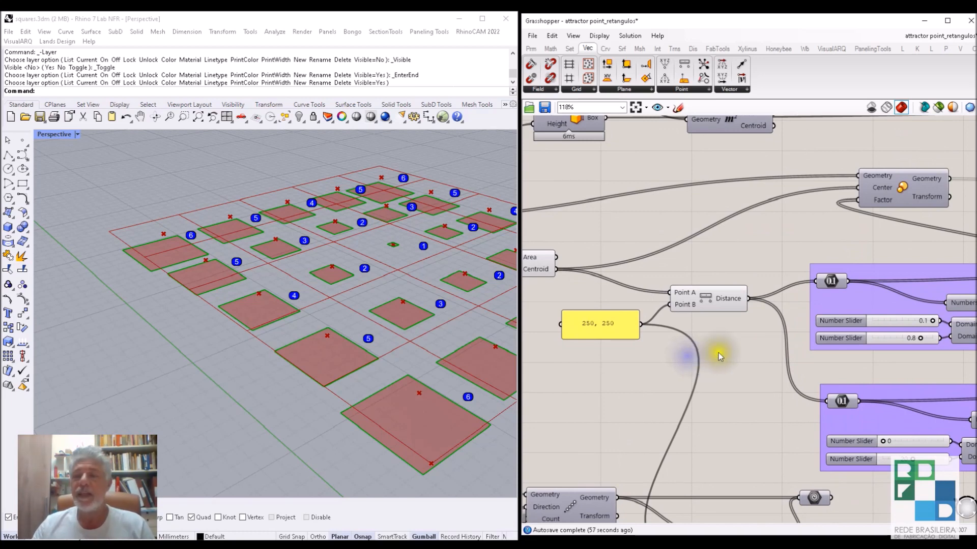
{"action": "right_click_drag", "start_coordinate": [769, 347], "coordinate": [573, 313]}
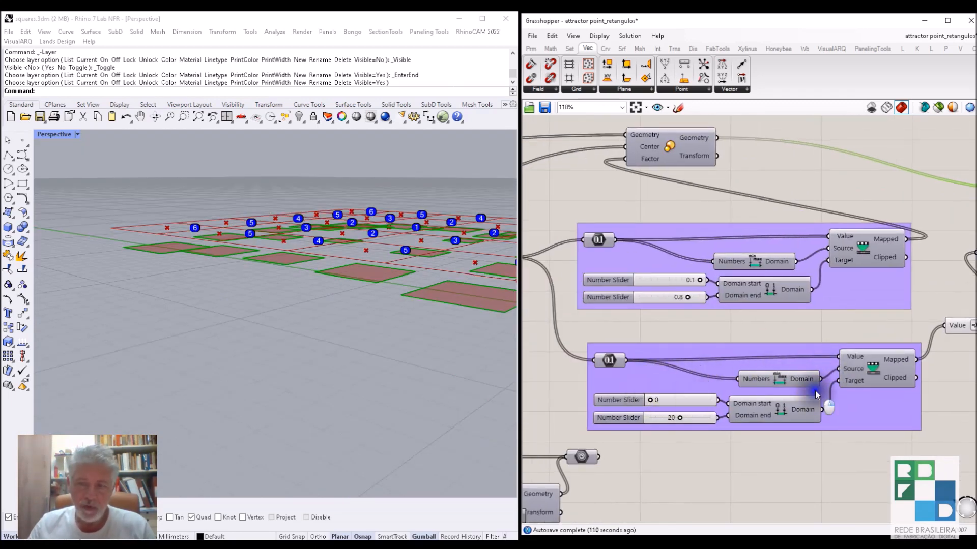
{"action": "right_click_drag", "start_coordinate": [818, 390], "coordinate": [780, 379]}
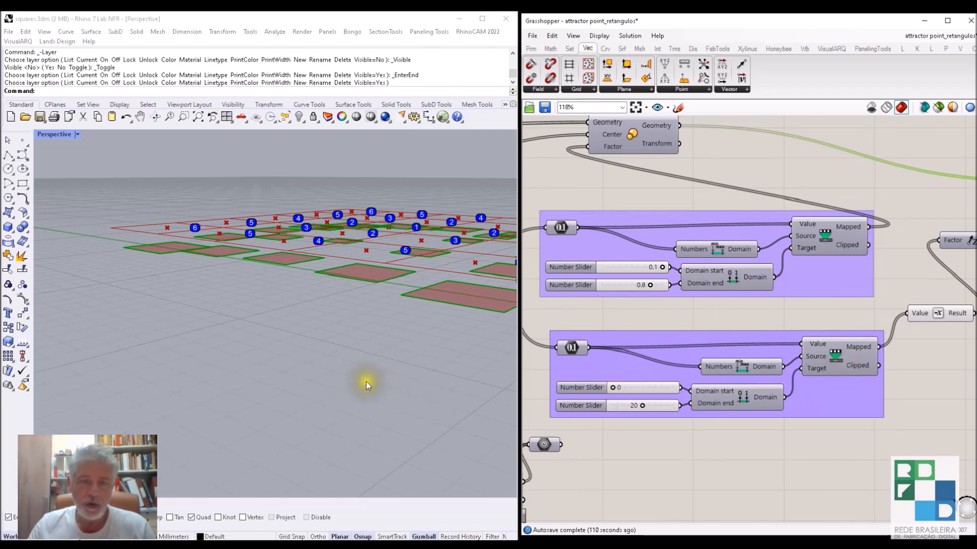
Examine the small central square up close and the lowered outer squares at a low angle alongside the 0 to 20 remapping group.
{"action": "right_click_drag", "start_coordinate": [366, 383], "coordinate": [343, 426]}
{"action": "scroll", "coordinate": [392, 267], "scroll_direction": "up", "scroll_amount": 5}
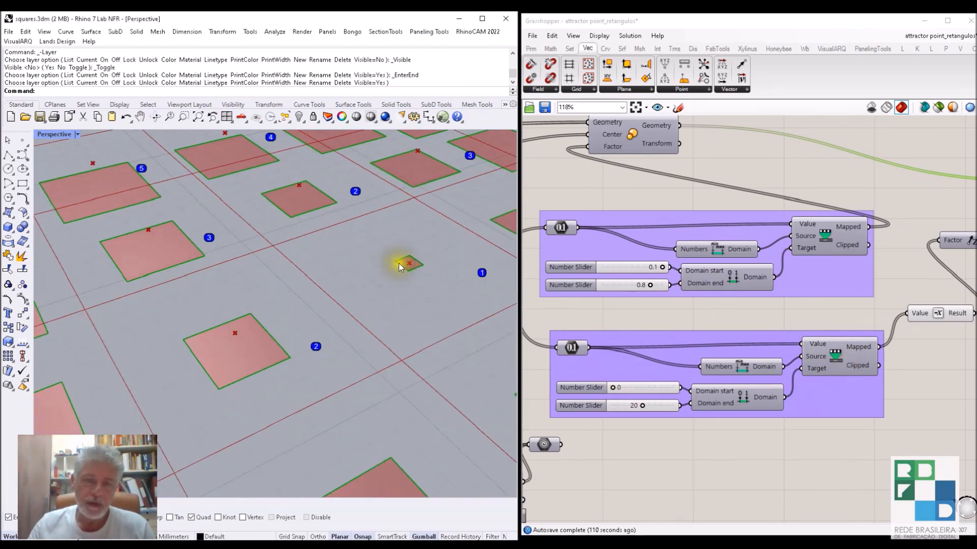
{"action": "scroll", "coordinate": [414, 266], "scroll_direction": "up", "scroll_amount": 3}
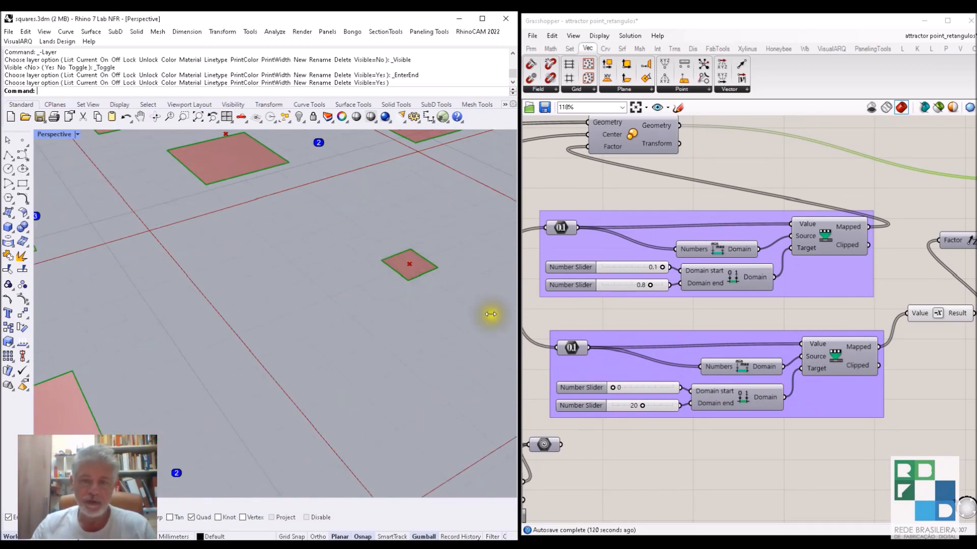
{"action": "scroll", "coordinate": [642, 437], "scroll_direction": "down", "scroll_amount": 5}
{"action": "scroll", "coordinate": [320, 350], "scroll_direction": "down", "scroll_amount": 2}
{"action": "scroll", "coordinate": [321, 350], "scroll_direction": "down", "scroll_amount": 5}
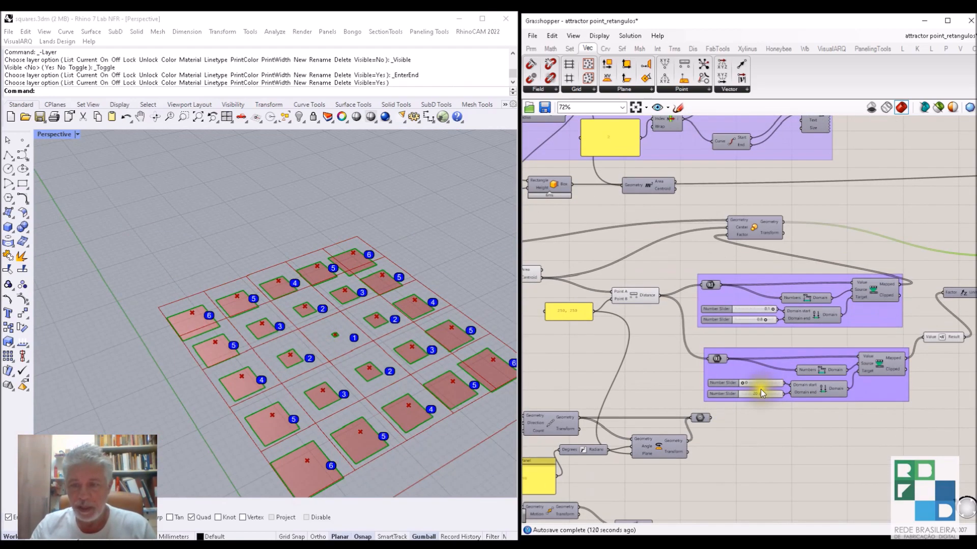
{"action": "scroll", "coordinate": [761, 389], "scroll_direction": "up", "scroll_amount": 5}
{"action": "right_click_drag", "start_coordinate": [382, 371], "coordinate": [205, 332]}
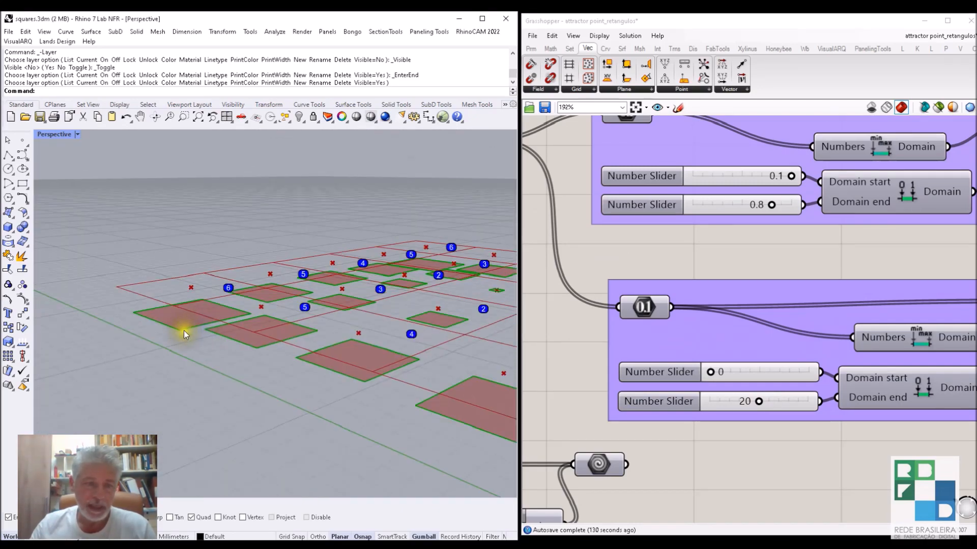
Add an empty Panel to the canvas below the 0 to 20 remapping group.
{"action": "scroll", "coordinate": [728, 388], "scroll_direction": "down", "scroll_amount": 2}
{"action": "right_click_drag", "start_coordinate": [728, 388], "coordinate": [585, 377]}
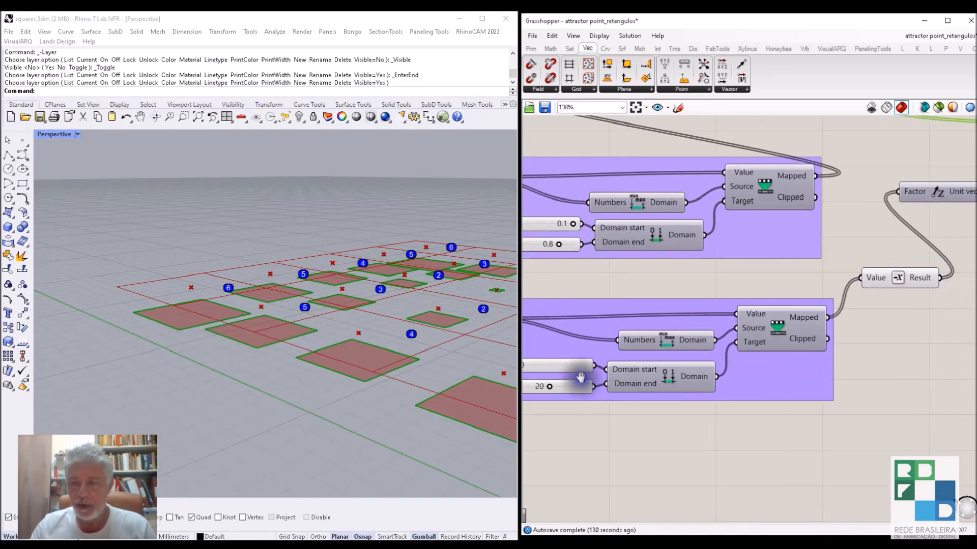
{"action": "double_click", "coordinate": [719, 458]}
{"action": "type", "text": "panel"}
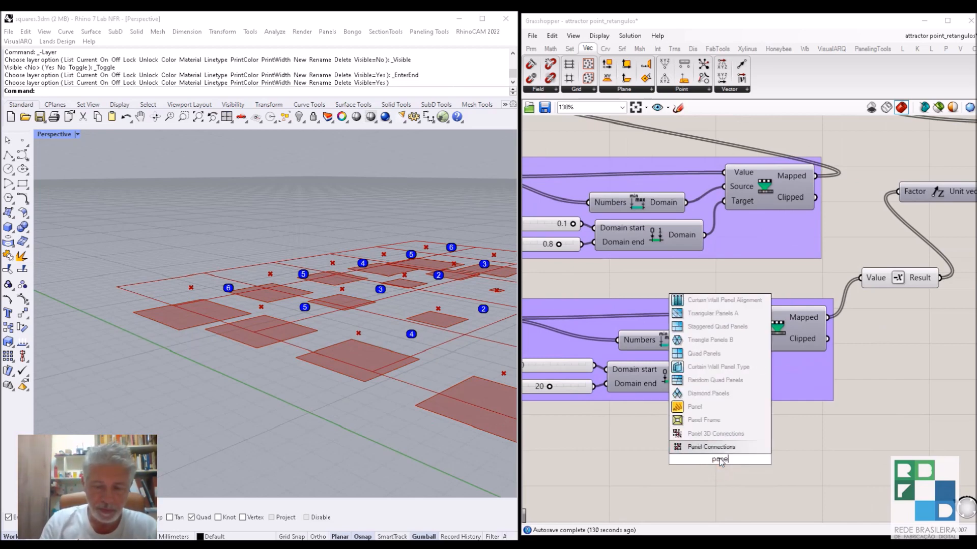
{"action": "key", "text": "Return"}
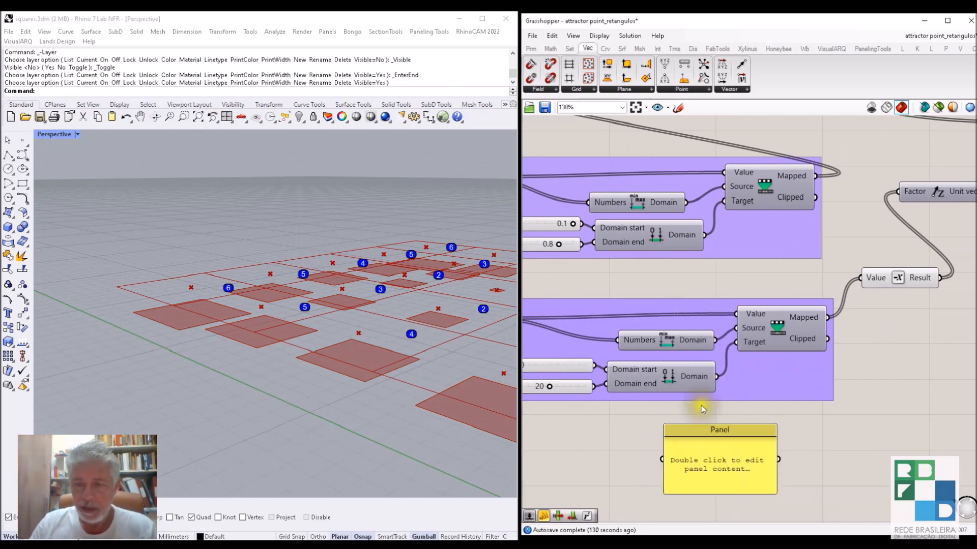
{"action": "left_click_drag", "start_coordinate": [757, 454], "coordinate": [883, 444]}
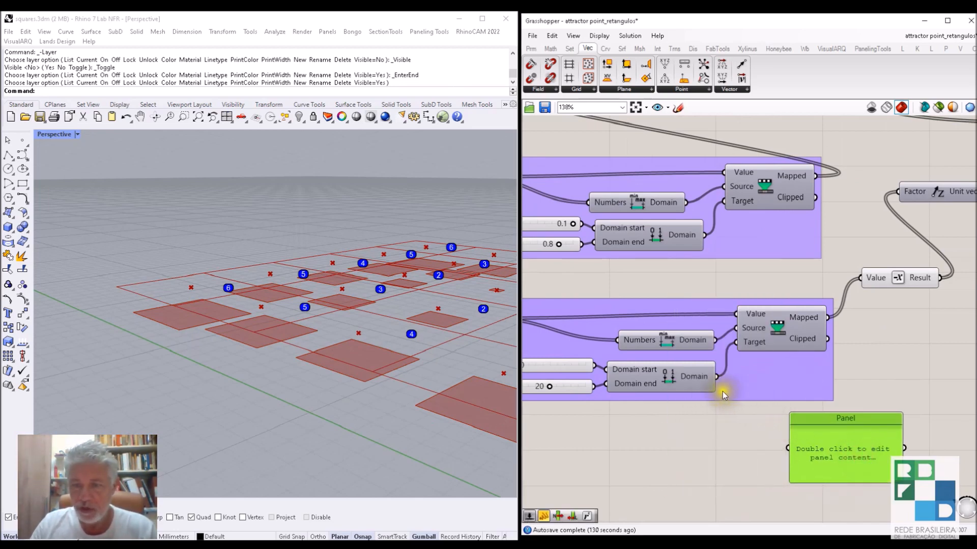
Read the 0 to 20 group's target and source domains by wiring each Domain output into the new panel in turn.
{"action": "left_click_drag", "start_coordinate": [717, 377], "coordinate": [789, 448]}
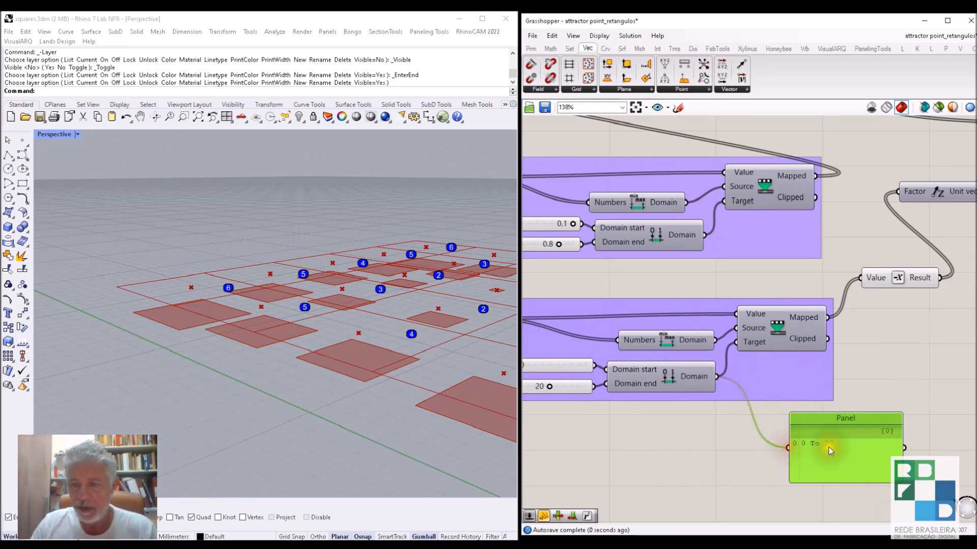
{"action": "right_click_drag", "start_coordinate": [788, 452], "coordinate": [765, 465]}
{"action": "left_click_drag", "start_coordinate": [692, 354], "coordinate": [774, 464], "text": "shift"}
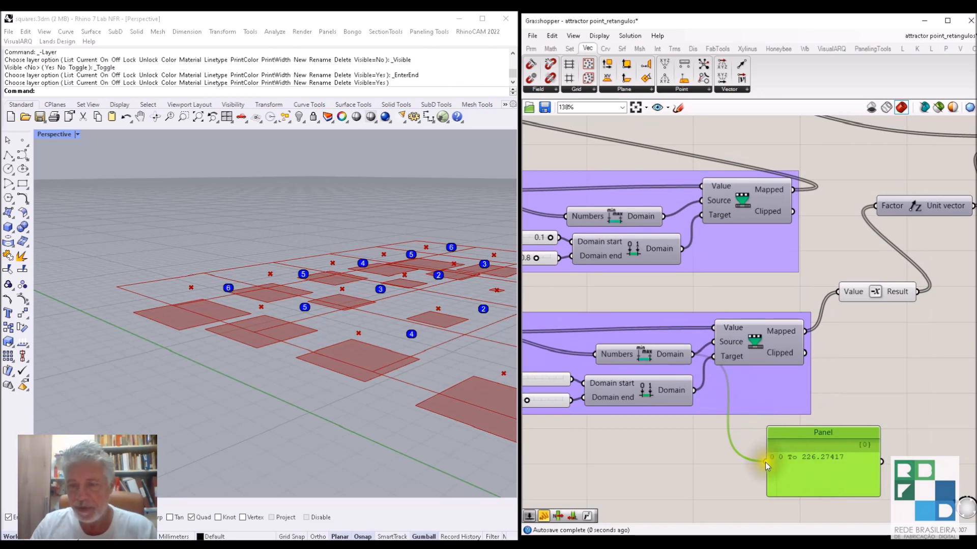
Wire the 0 to 20 group's Mapped output into the panel, place it beside the group and enlarge it to read the list.
{"action": "left_click_drag", "start_coordinate": [803, 334], "coordinate": [766, 462]}
{"action": "left_click_drag", "start_coordinate": [839, 433], "coordinate": [911, 336]}
{"action": "left_click_drag", "start_coordinate": [890, 403], "coordinate": [888, 482]}
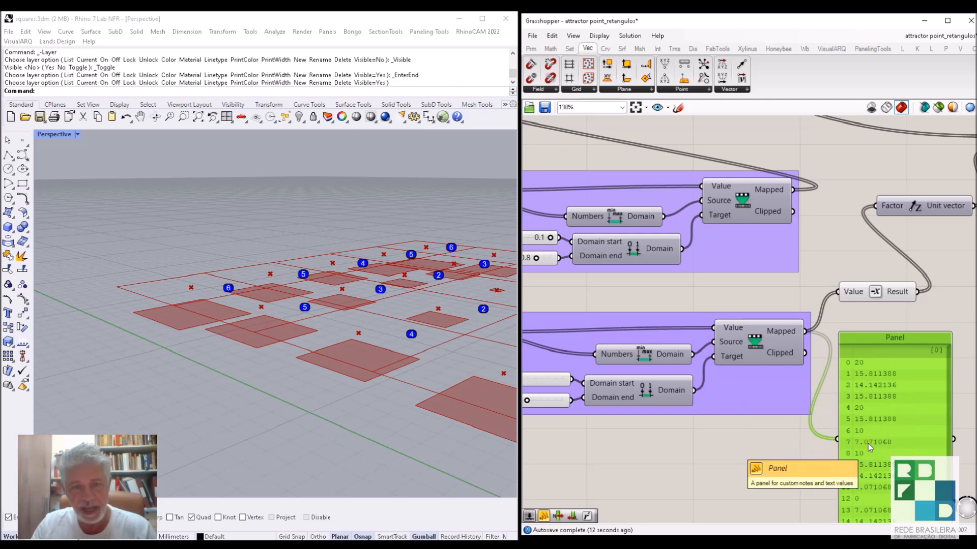
{"action": "left_click_drag", "start_coordinate": [950, 398], "coordinate": [949, 426]}
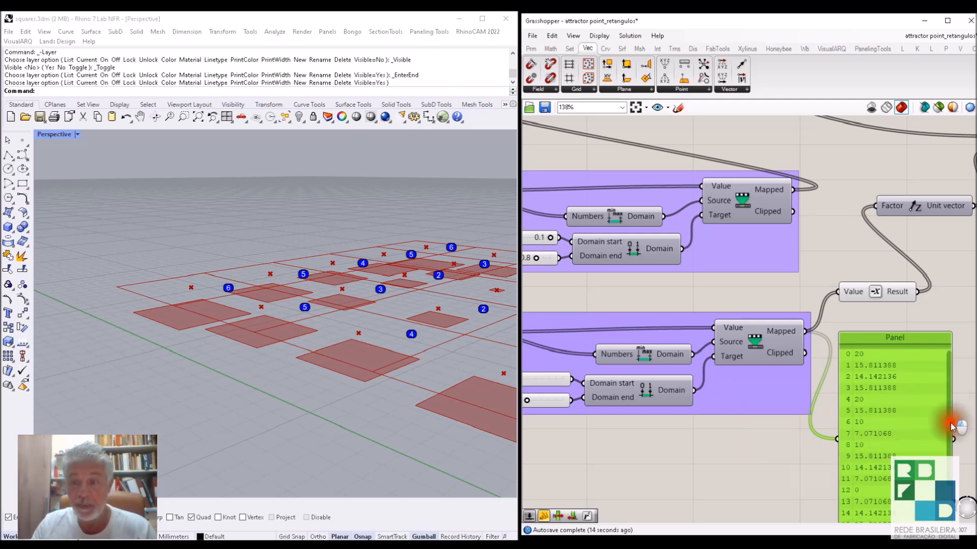
Compare the numbered squares in the maximized Top view, and return to a maximized Perspective view of the whole grid.
{"action": "left_click", "coordinate": [322, 463]}
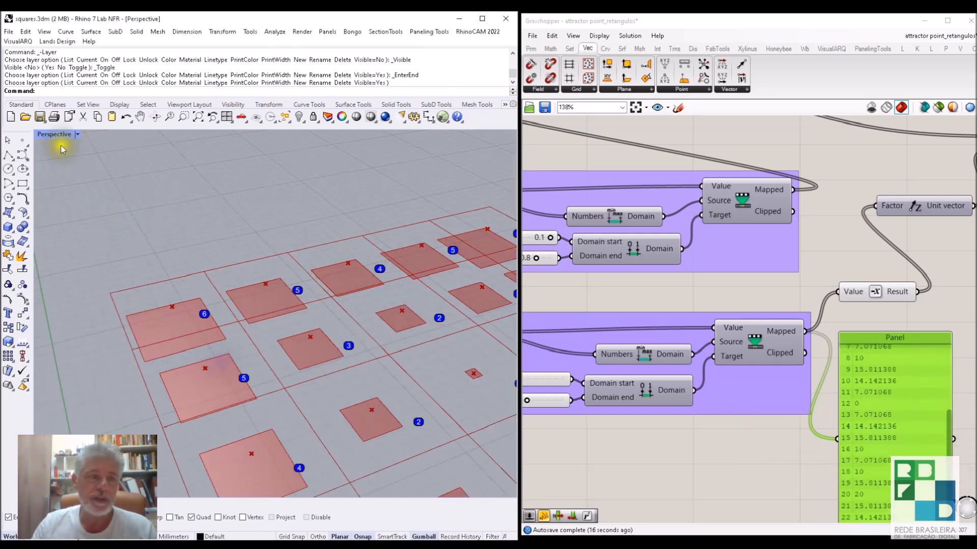
{"action": "double_click", "coordinate": [50, 135]}
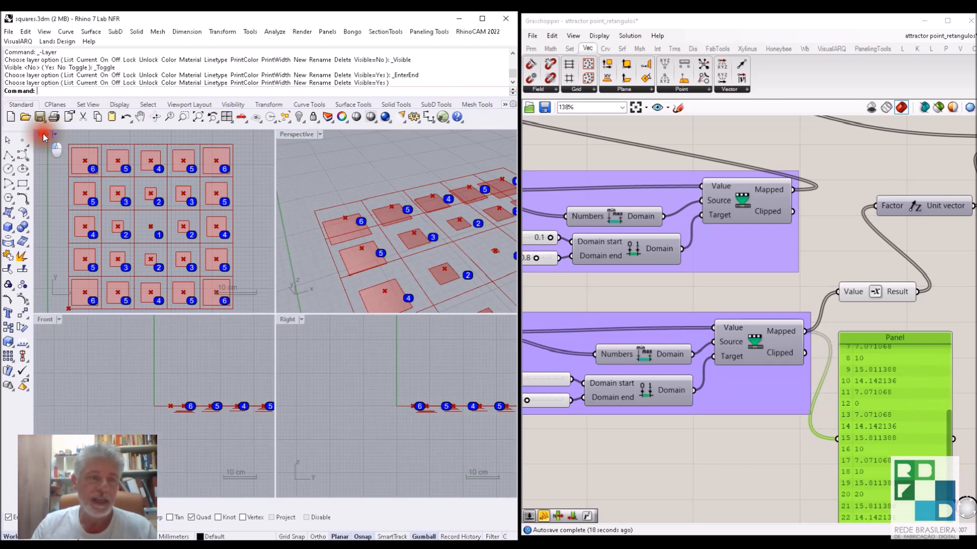
{"action": "double_click", "coordinate": [45, 134]}
{"action": "scroll", "coordinate": [307, 295], "scroll_direction": "up", "scroll_amount": 4}
{"action": "right_click_drag", "start_coordinate": [318, 324], "coordinate": [319, 336]}
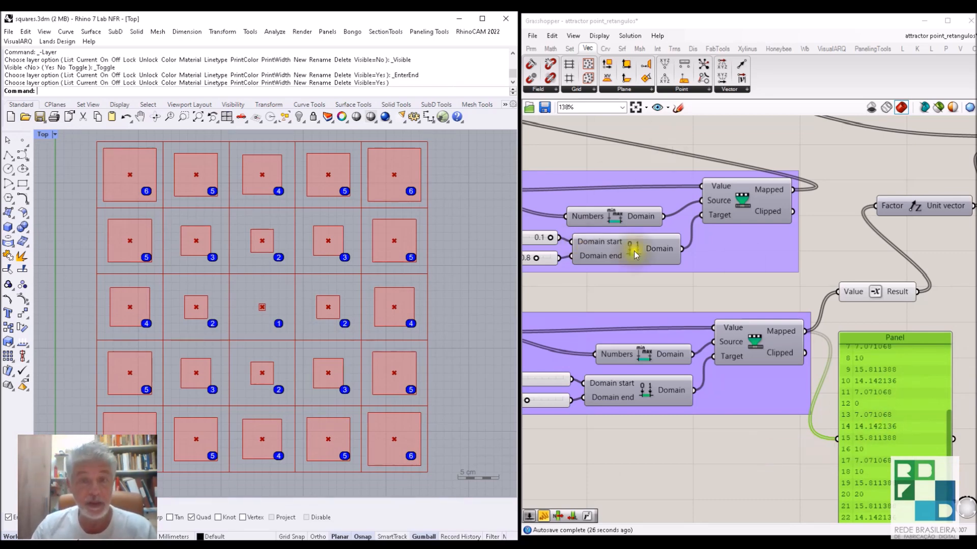
{"action": "double_click", "coordinate": [42, 135]}
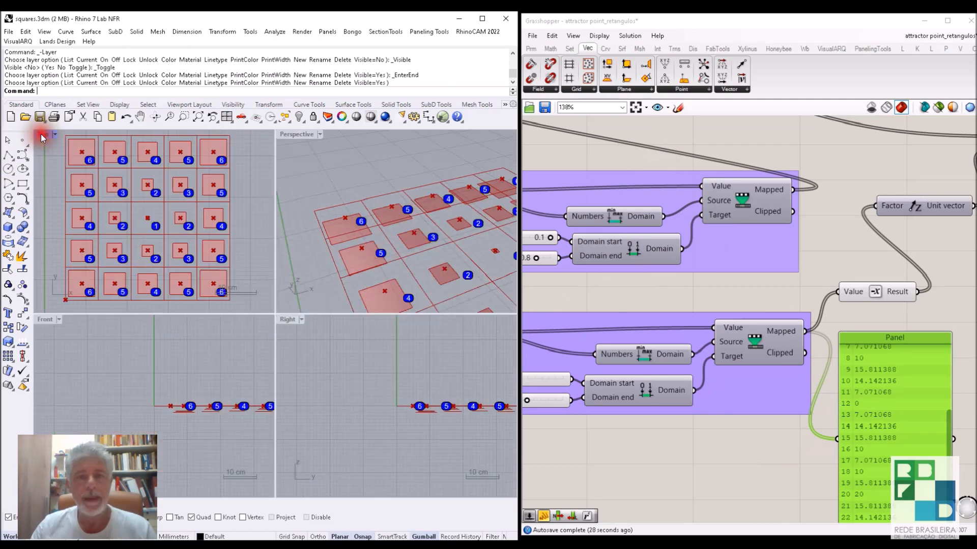
{"action": "double_click", "coordinate": [286, 136]}
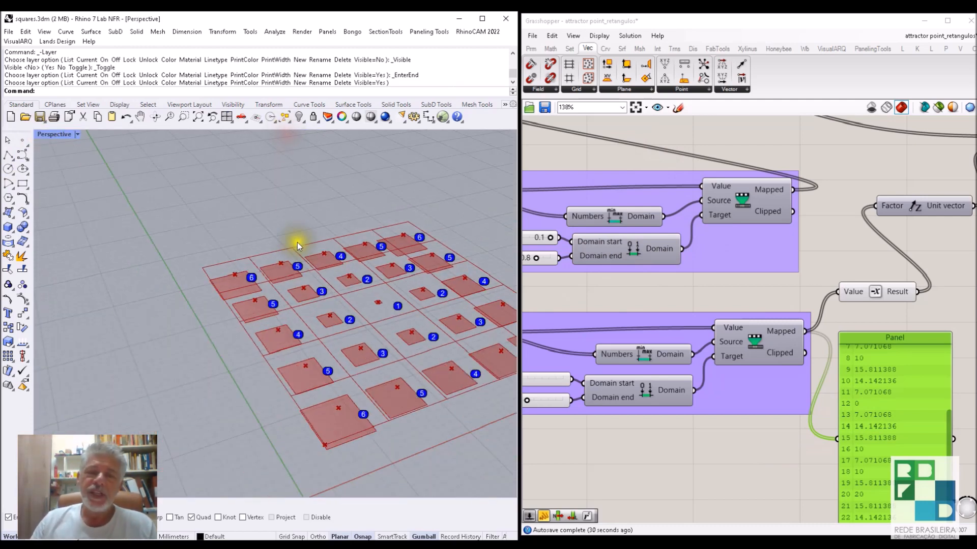
{"action": "right_click_drag", "start_coordinate": [313, 326], "coordinate": [254, 323]}
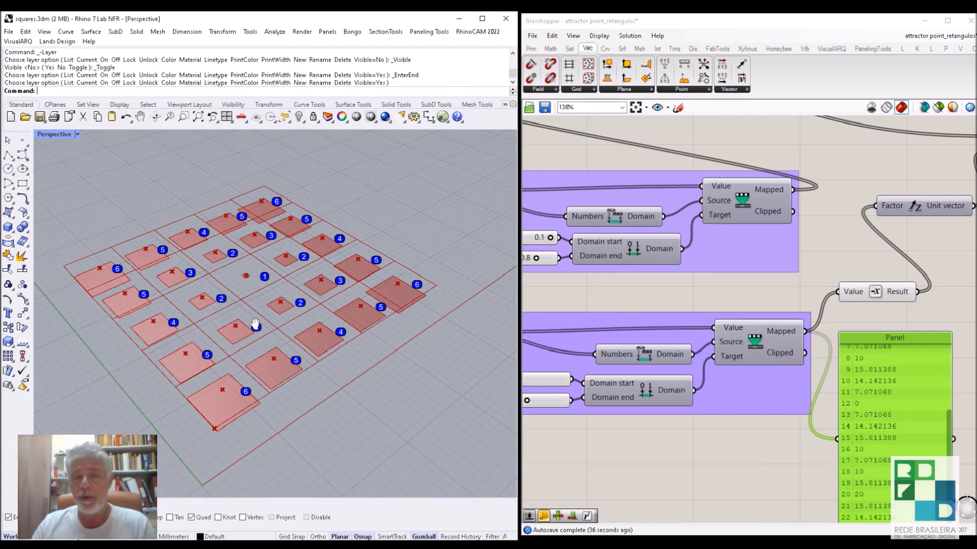
Follow the definition to the Solid Difference component and back to the Extrude component with its 20-unit direction.
{"action": "left_click", "coordinate": [798, 273]}
{"action": "scroll", "coordinate": [799, 274], "scroll_direction": "down", "scroll_amount": 4}
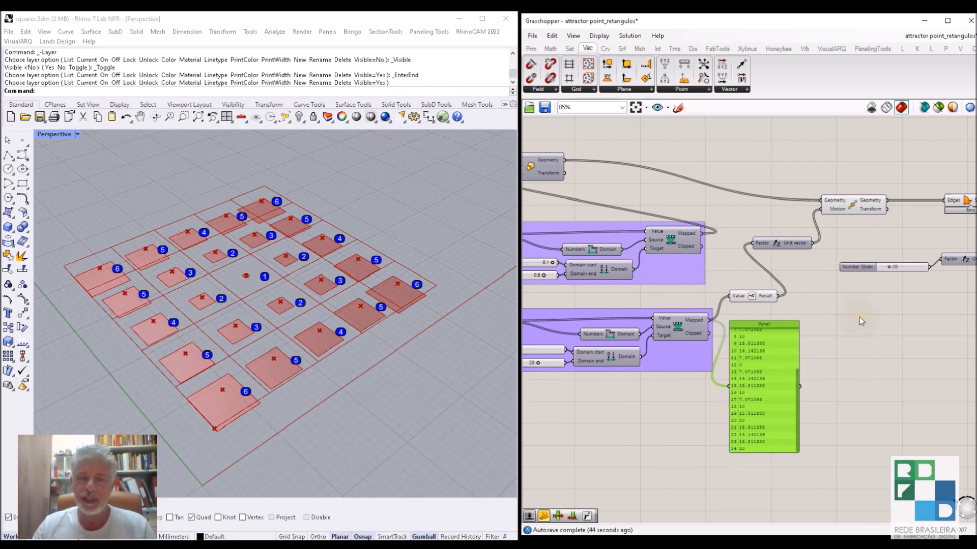
{"action": "right_click_drag", "start_coordinate": [861, 327], "coordinate": [577, 375]}
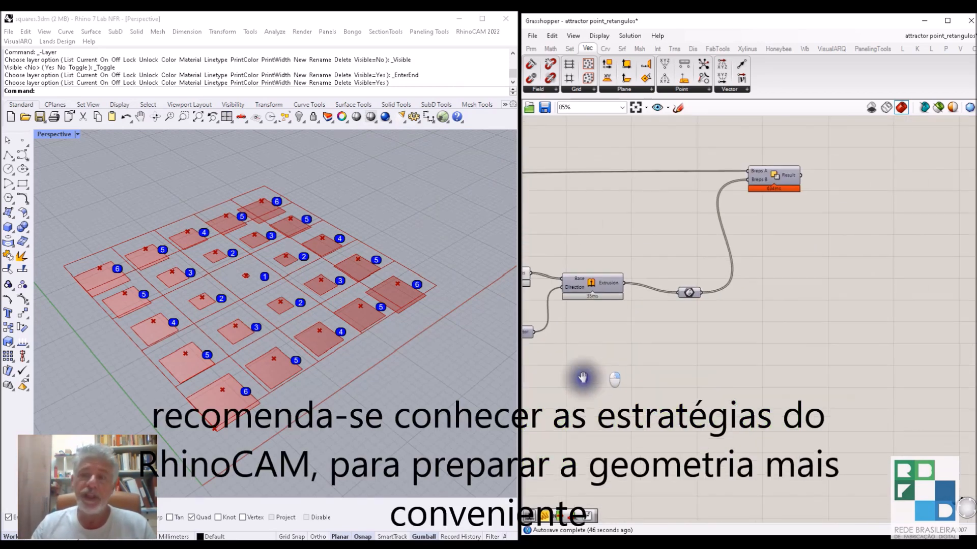
{"action": "left_click", "coordinate": [770, 179]}
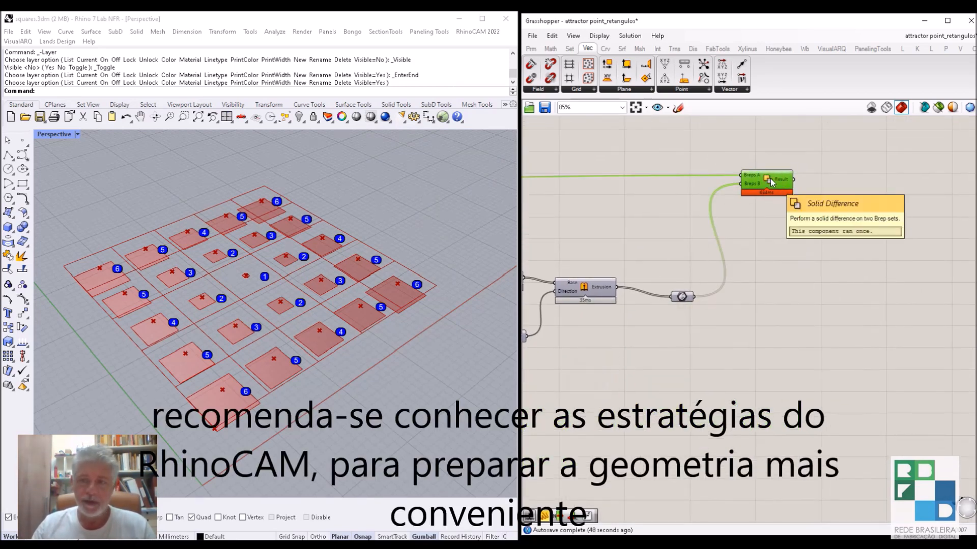
{"action": "right_click_drag", "start_coordinate": [757, 256], "coordinate": [891, 301]}
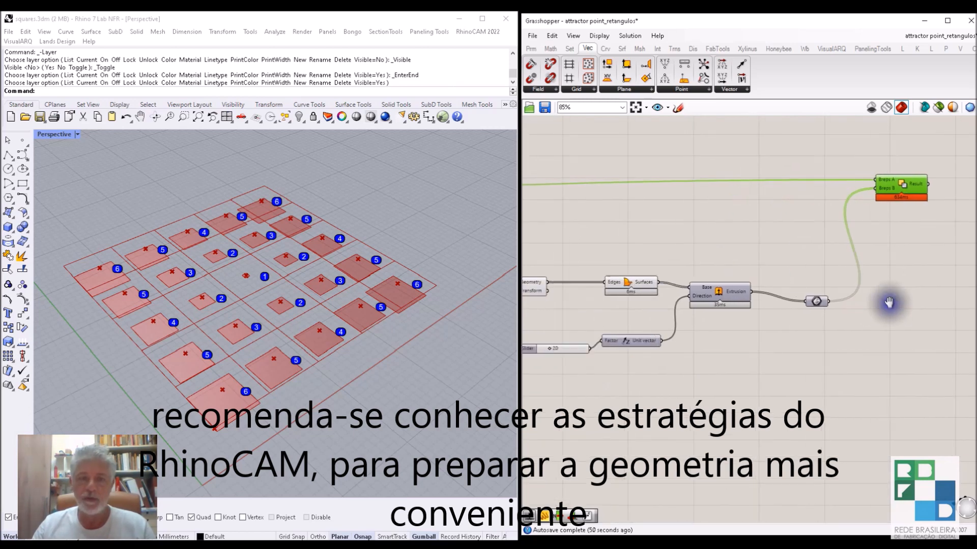
{"action": "right_click_drag", "start_coordinate": [740, 313], "coordinate": [848, 300]}
{"action": "left_click", "coordinate": [825, 281]}
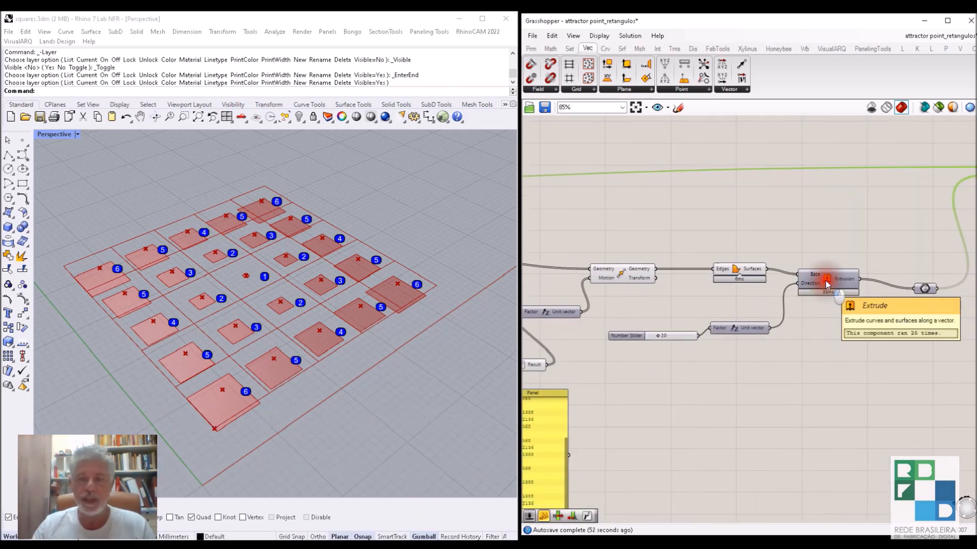
Enable the preview of all components from Move through Extrude to Solid Difference.
{"action": "scroll", "coordinate": [840, 229], "scroll_direction": "down", "scroll_amount": 3}
{"action": "left_click_drag", "start_coordinate": [900, 166], "coordinate": [624, 353]}
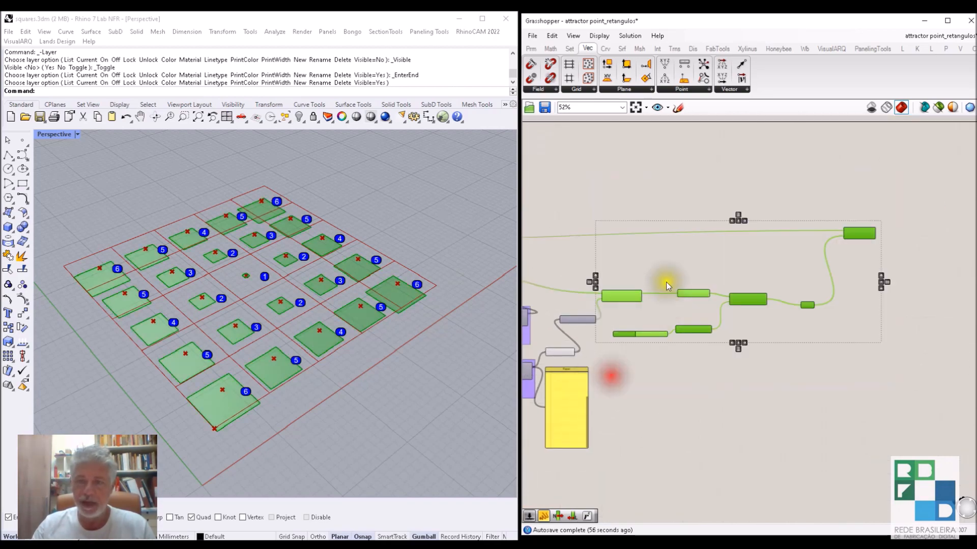
{"action": "middle_click", "coordinate": [666, 254]}
{"action": "left_click", "coordinate": [682, 235]}
{"action": "left_click", "coordinate": [683, 183]}
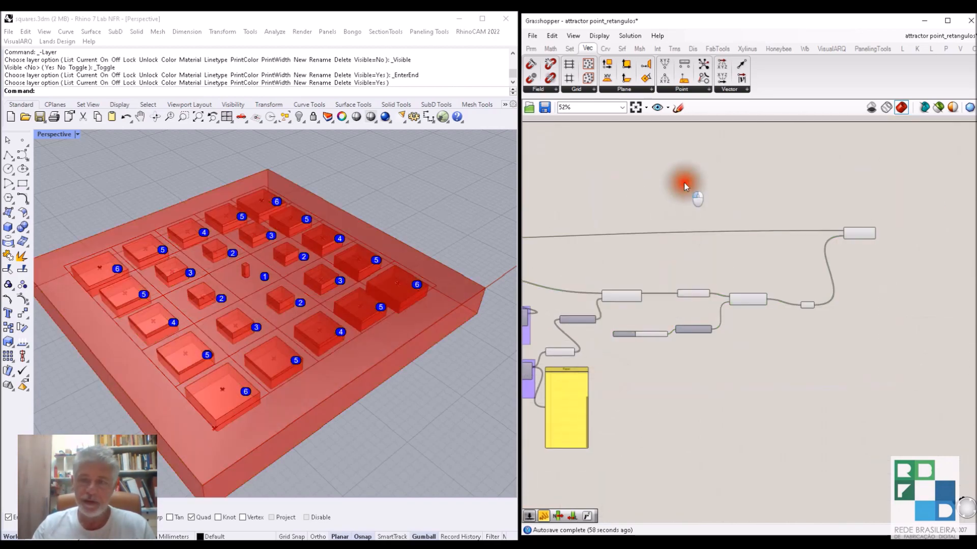
Highlight the extruded squares through the Extrude component, and trace the definition back to the Box component made from the base rectangle.
{"action": "scroll", "coordinate": [700, 295], "scroll_direction": "up", "scroll_amount": 7}
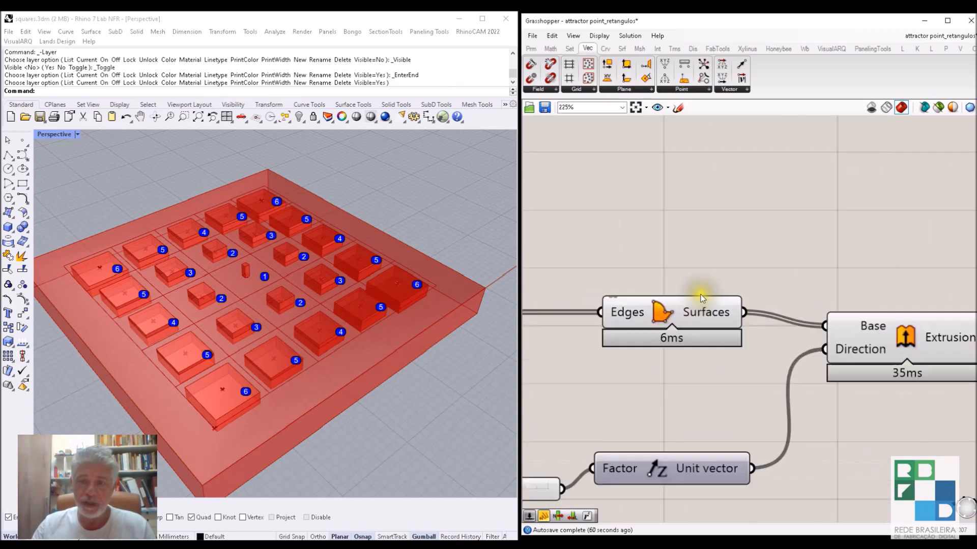
{"action": "left_click", "coordinate": [710, 346]}
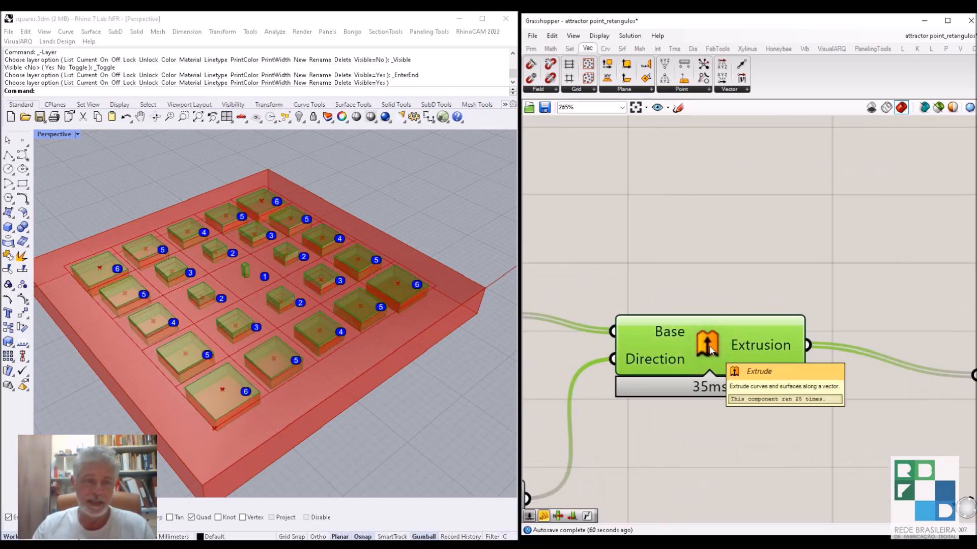
{"action": "scroll", "coordinate": [720, 258], "scroll_direction": "down", "scroll_amount": 2}
{"action": "right_click_drag", "start_coordinate": [728, 271], "coordinate": [666, 375]}
{"action": "scroll", "coordinate": [648, 276], "scroll_direction": "down", "scroll_amount": 2}
{"action": "right_click_drag", "start_coordinate": [658, 278], "coordinate": [814, 299]}
{"action": "right_click_drag", "start_coordinate": [688, 295], "coordinate": [894, 294]}
{"action": "scroll", "coordinate": [839, 308], "scroll_direction": "down", "scroll_amount": 2}
{"action": "right_click_drag", "start_coordinate": [632, 332], "coordinate": [880, 333]}
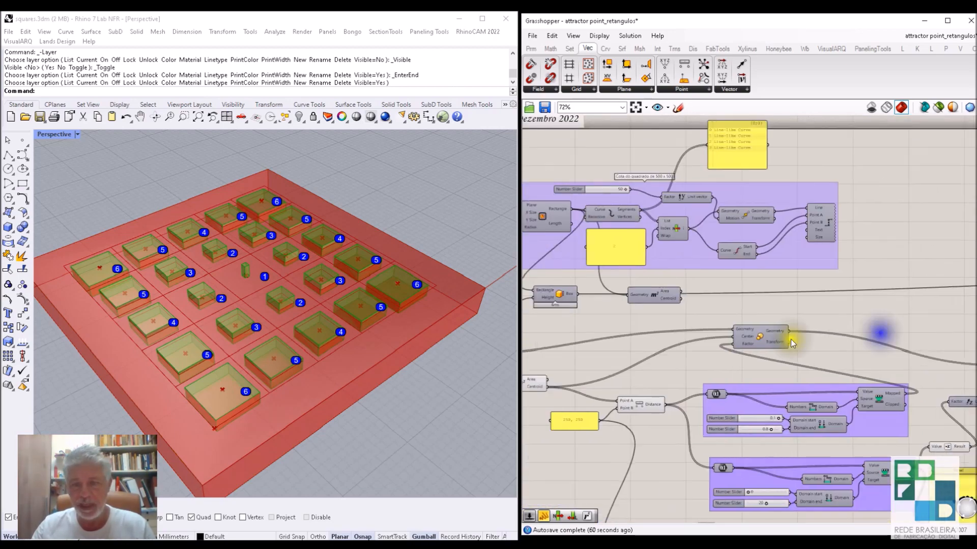
{"action": "scroll", "coordinate": [547, 292], "scroll_direction": "up", "scroll_amount": 3}
{"action": "left_click", "coordinate": [563, 291]}
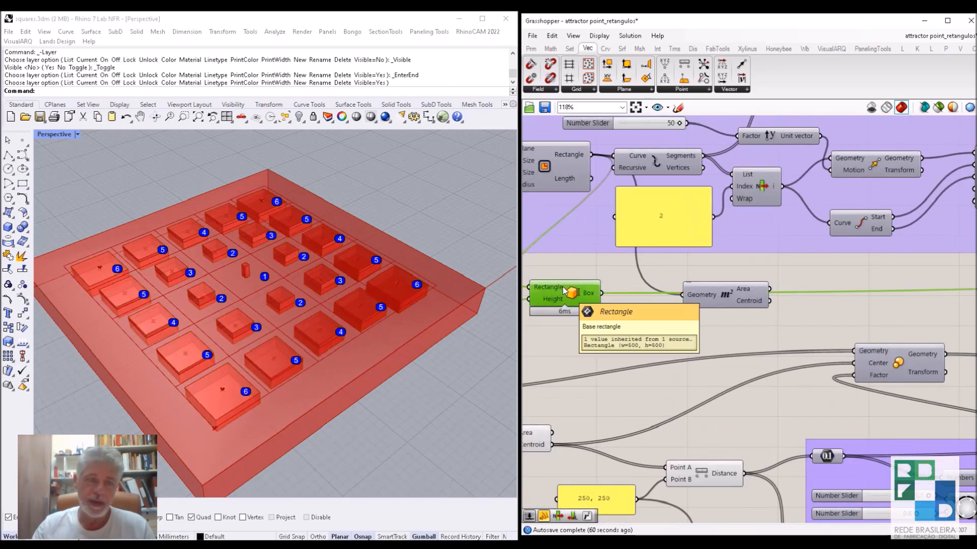
Move the Area component below the Box component's output wire so it no longer overlaps it.
{"action": "left_click", "coordinate": [724, 292]}
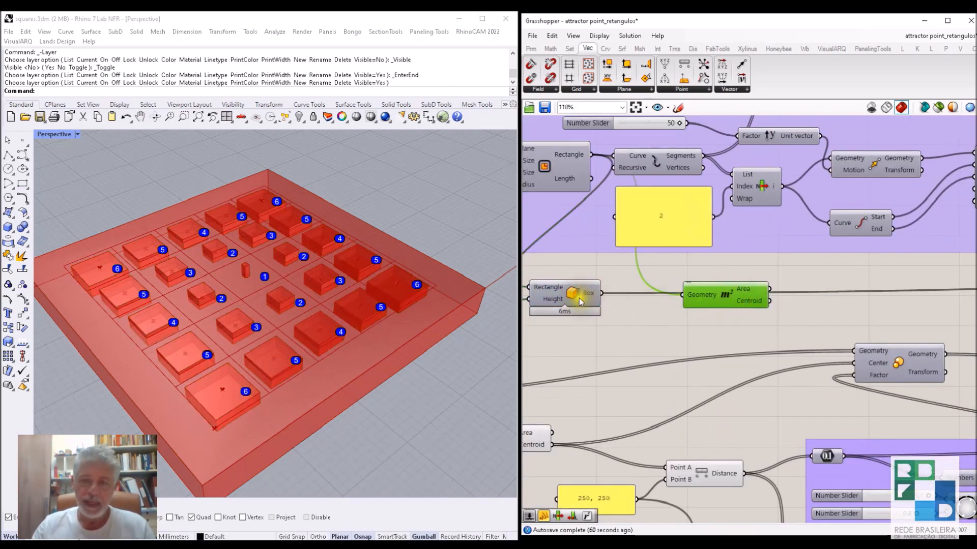
{"action": "left_click", "coordinate": [570, 294]}
{"action": "left_click_drag", "start_coordinate": [705, 295], "coordinate": [691, 336]}
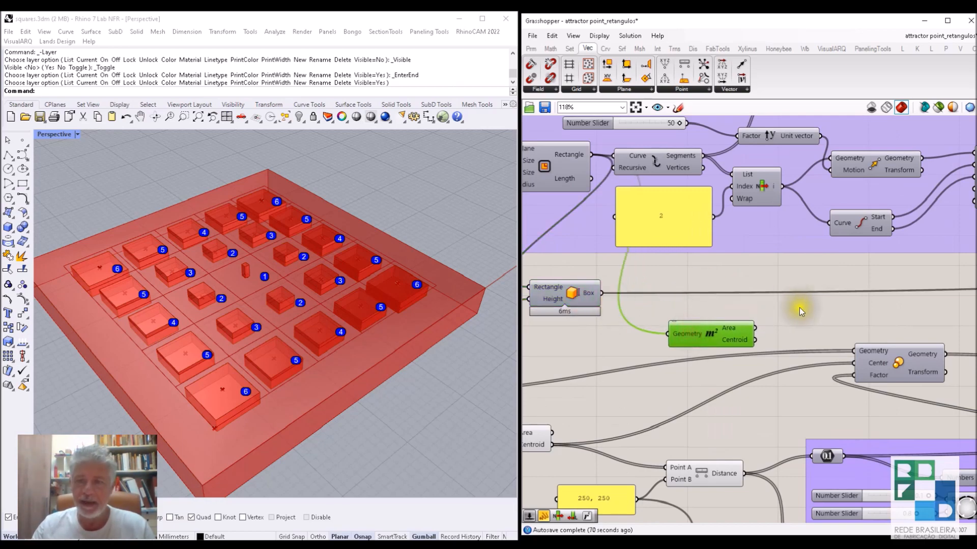
Examine the Solid Difference component's Breps A and Breps B inputs and highlight its result in the Perspective view.
{"action": "scroll", "coordinate": [801, 310], "scroll_direction": "down", "scroll_amount": 5}
{"action": "right_click_drag", "start_coordinate": [855, 340], "coordinate": [671, 344]}
{"action": "scroll", "coordinate": [702, 345], "scroll_direction": "up", "scroll_amount": 6}
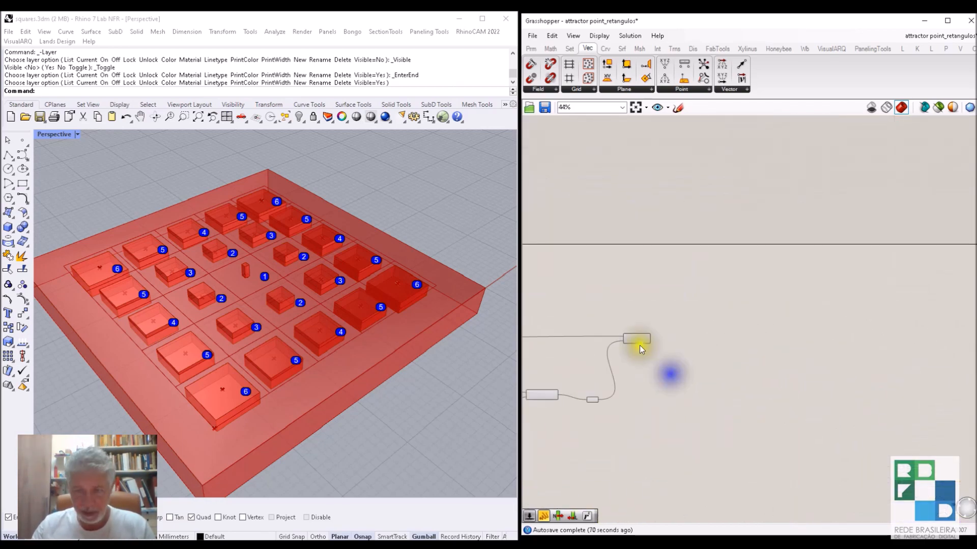
{"action": "scroll", "coordinate": [628, 331], "scroll_direction": "up", "scroll_amount": 4}
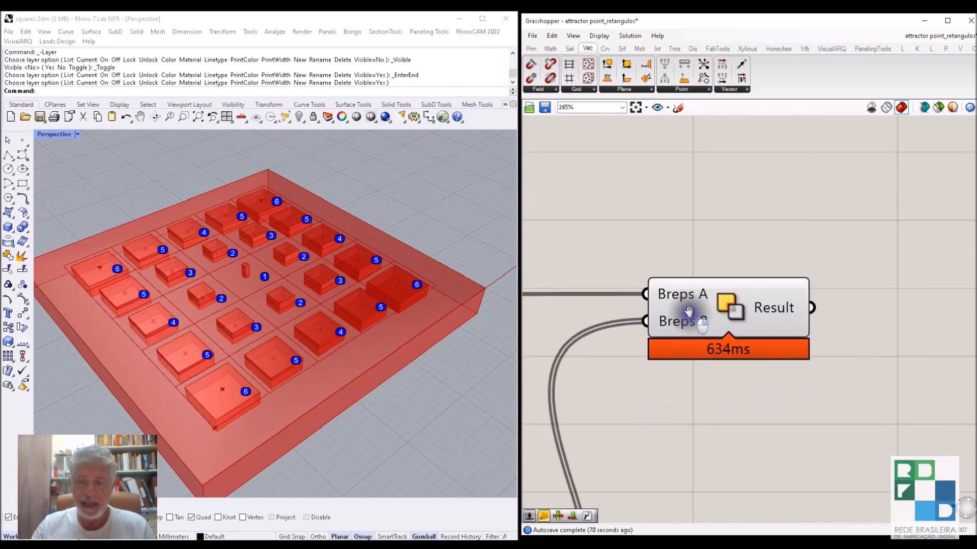
{"action": "left_click", "coordinate": [723, 305]}
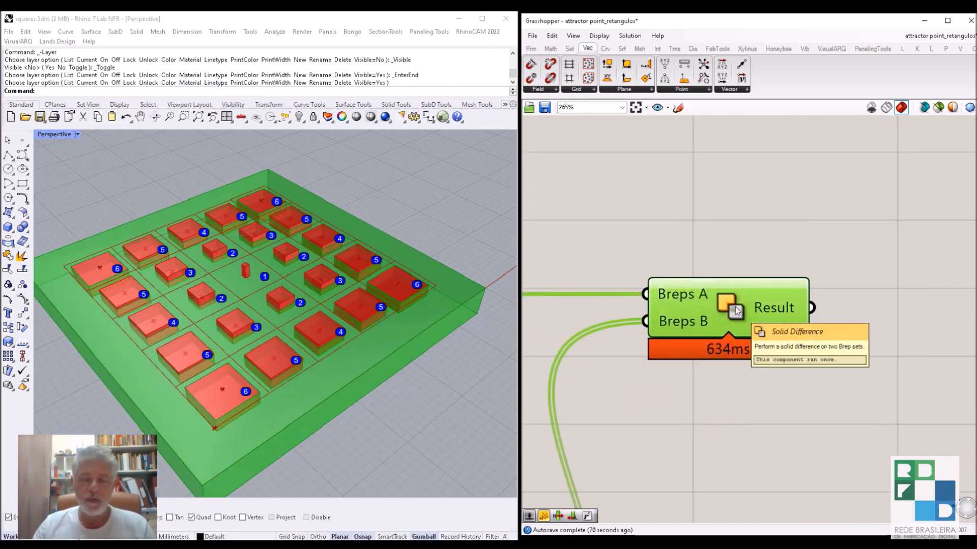
{"action": "right_click_drag", "start_coordinate": [736, 311], "coordinate": [730, 283]}
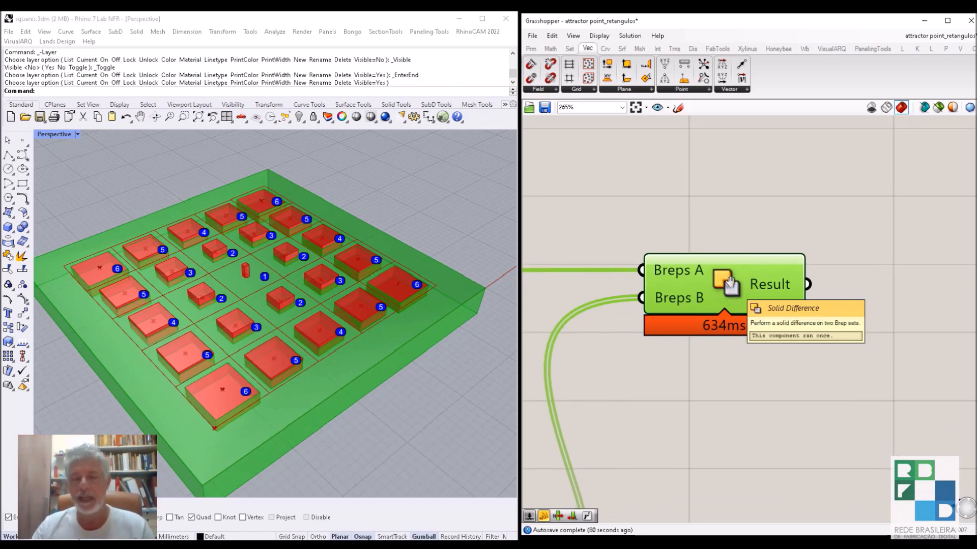
Turn on the 1.5_diferença layer and move the layer list clear of the Solid Difference component.
{"action": "right_click", "coordinate": [763, 286]}
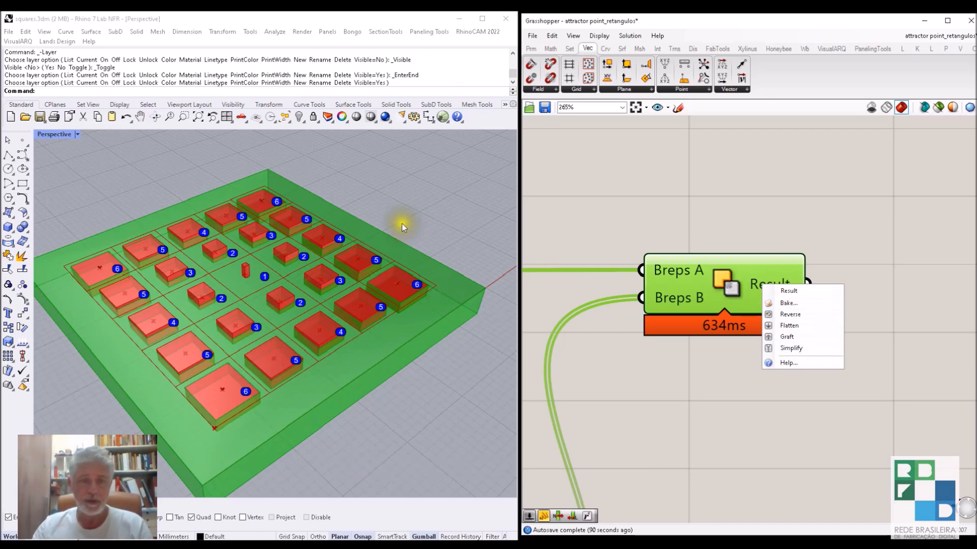
{"action": "left_click", "coordinate": [326, 118]}
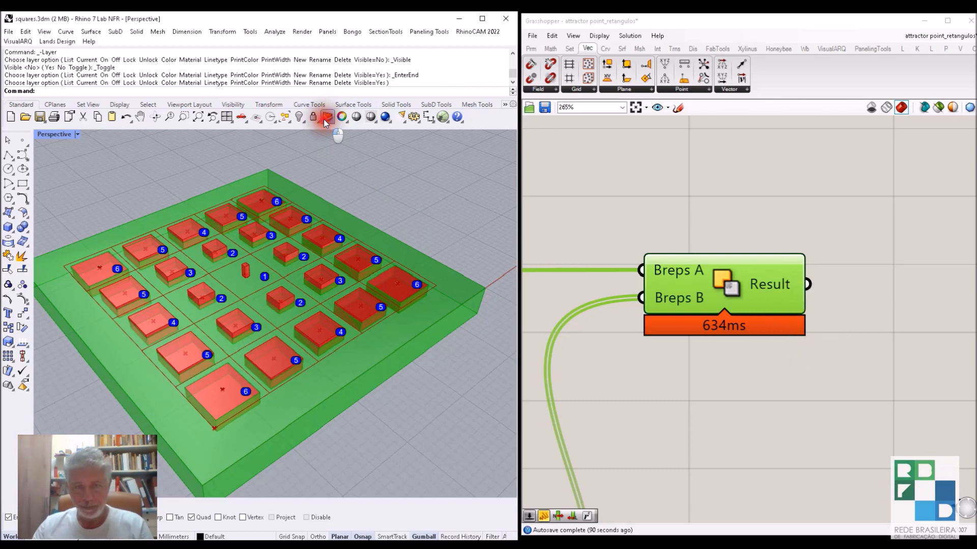
{"action": "left_click", "coordinate": [325, 118]}
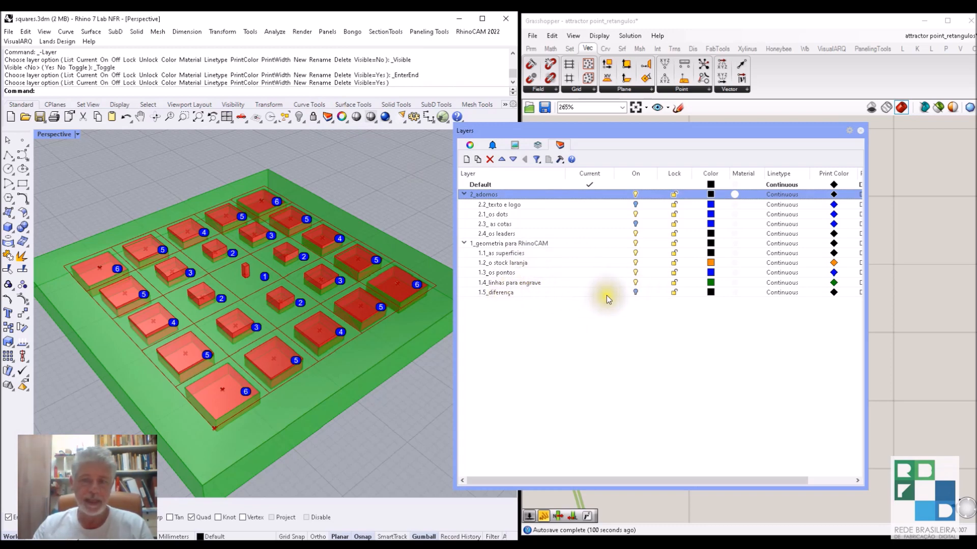
{"action": "left_click", "coordinate": [636, 293]}
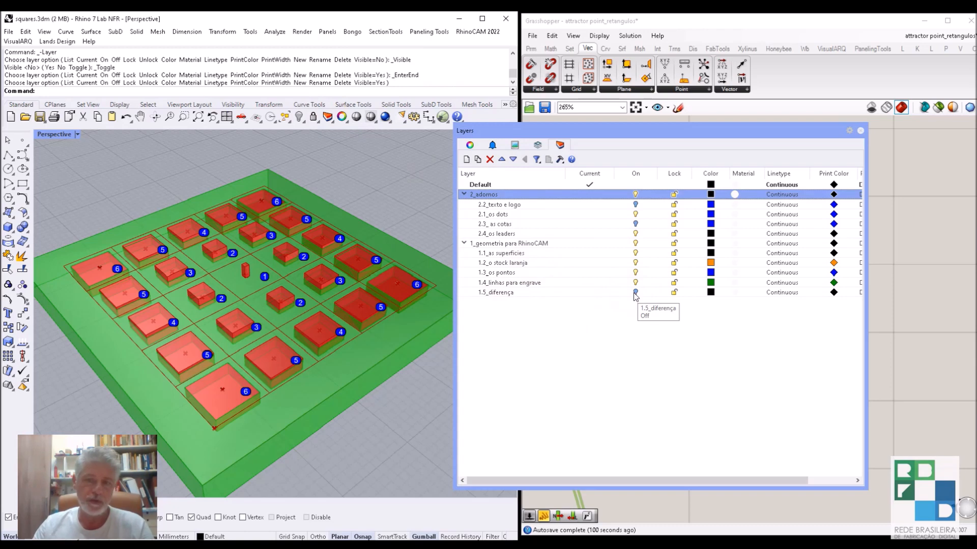
{"action": "left_click", "coordinate": [635, 293]}
{"action": "left_click_drag", "start_coordinate": [661, 137], "coordinate": [290, 200]}
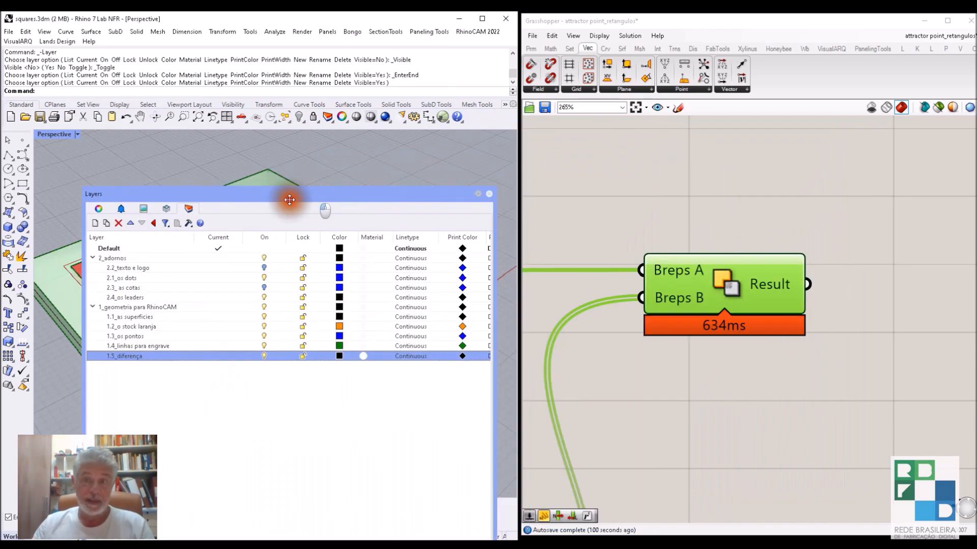
Bake the Solid Difference component's result into Rhino and close the layer list.
{"action": "right_click", "coordinate": [778, 282]}
{"action": "left_click", "coordinate": [798, 301]}
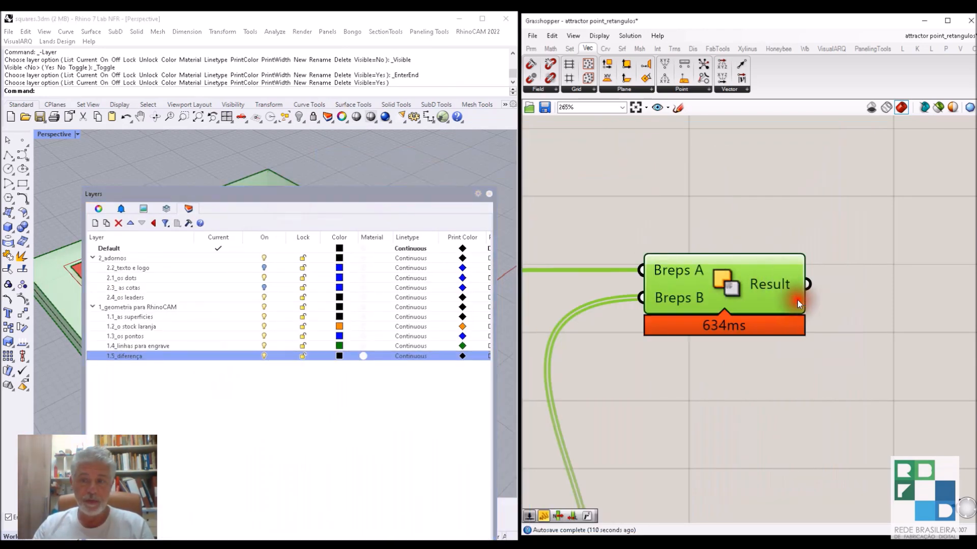
{"action": "left_click_drag", "start_coordinate": [862, 259], "coordinate": [863, 300]}
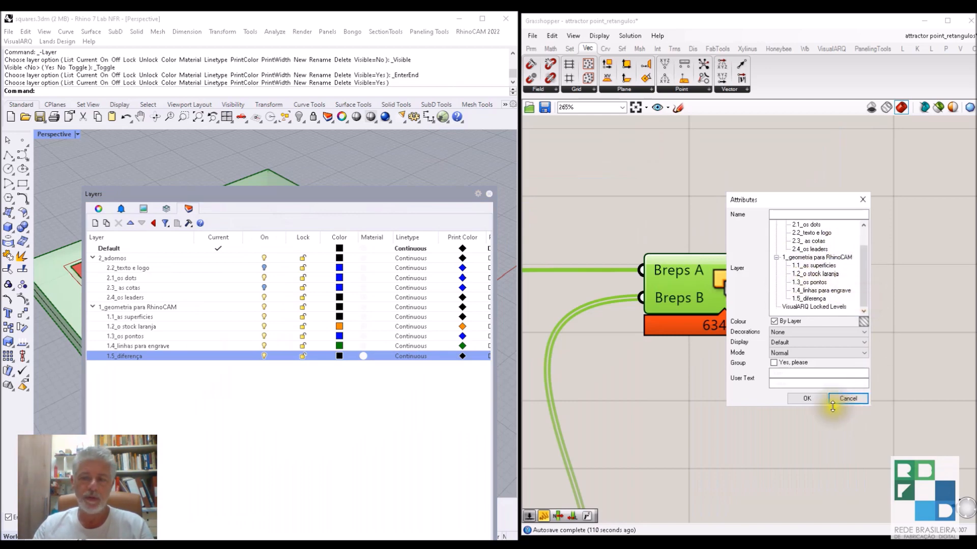
{"action": "left_click", "coordinate": [801, 398]}
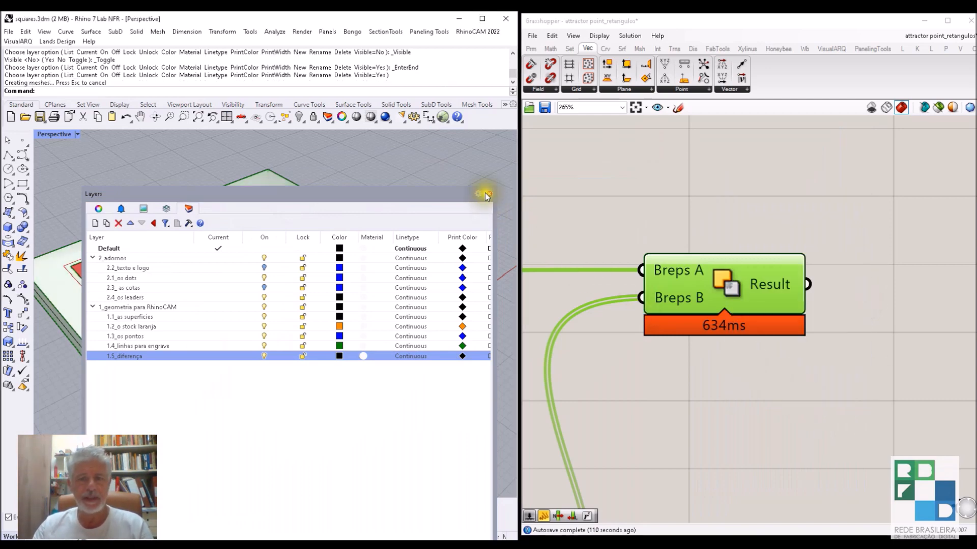
{"action": "left_click", "coordinate": [486, 194]}
Trace the definition back from the extrusion through the remapping groups and Scale component to the Distance component and attractor point panel.
{"action": "right_click_drag", "start_coordinate": [641, 334], "coordinate": [821, 341]}
{"action": "scroll", "coordinate": [801, 337], "scroll_direction": "down", "scroll_amount": 5}
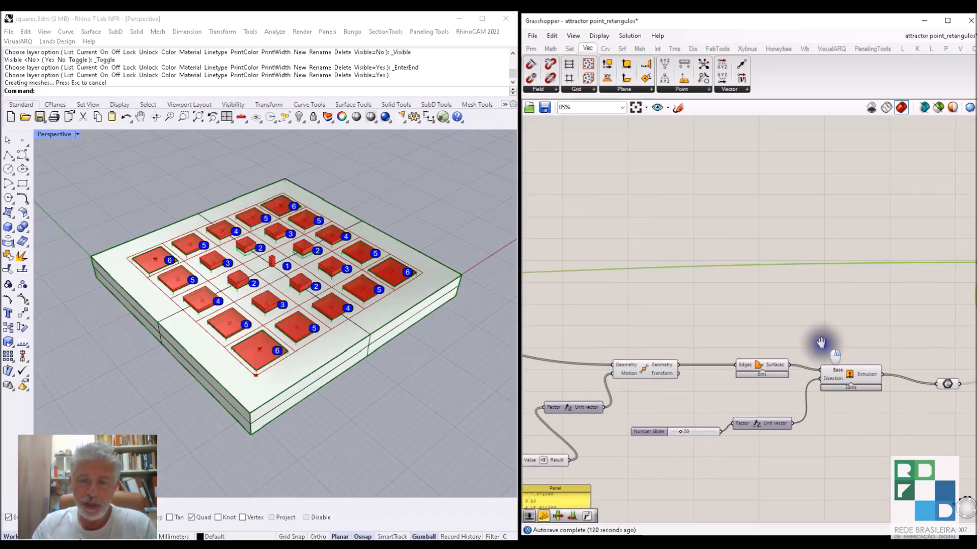
{"action": "scroll", "coordinate": [697, 337], "scroll_direction": "down", "scroll_amount": 3}
{"action": "right_click_drag", "start_coordinate": [669, 368], "coordinate": [809, 322]}
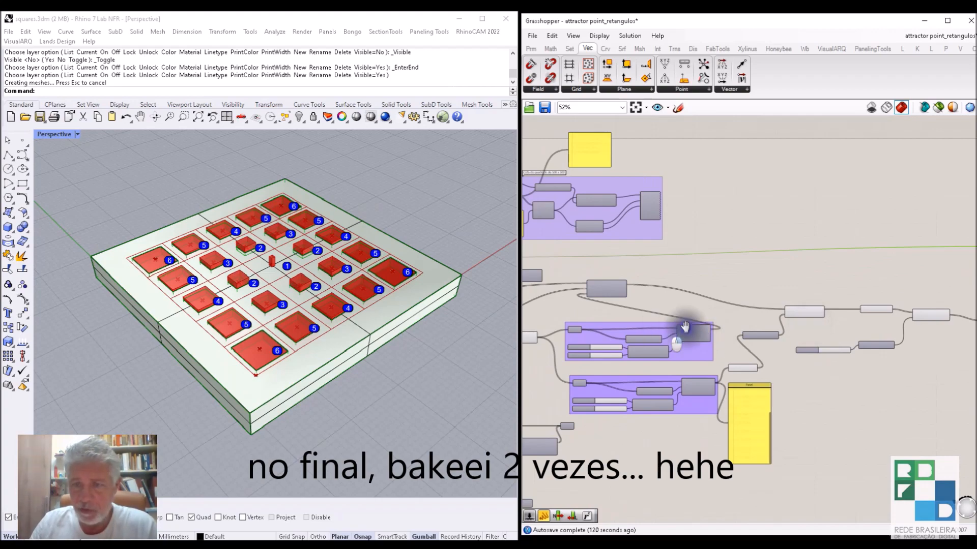
{"action": "right_click_drag", "start_coordinate": [685, 327], "coordinate": [712, 340]}
{"action": "scroll", "coordinate": [713, 340], "scroll_direction": "up", "scroll_amount": 3}
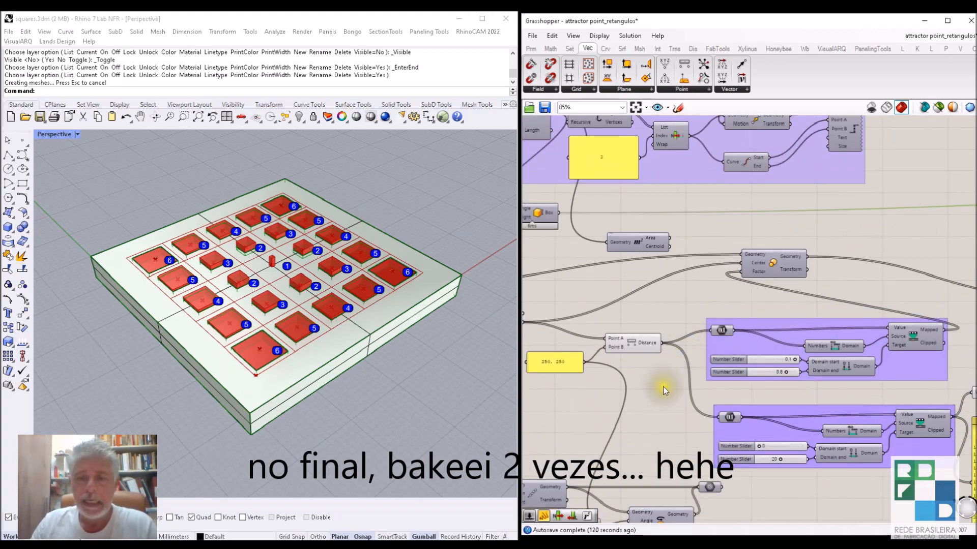
{"action": "right_click_drag", "start_coordinate": [664, 387], "coordinate": [848, 311]}
{"action": "right_click_drag", "start_coordinate": [732, 375], "coordinate": [783, 281]}
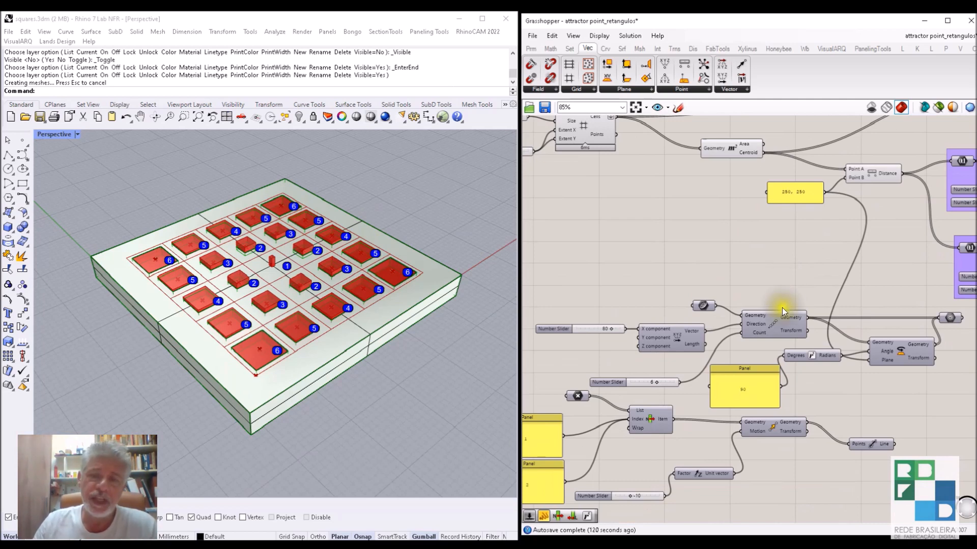
Examine the auxiliary branches: the linear array with its 90-degree rotation, and the List Item points moved and joined into lines.
{"action": "right_click_drag", "start_coordinate": [659, 445], "coordinate": [764, 396]}
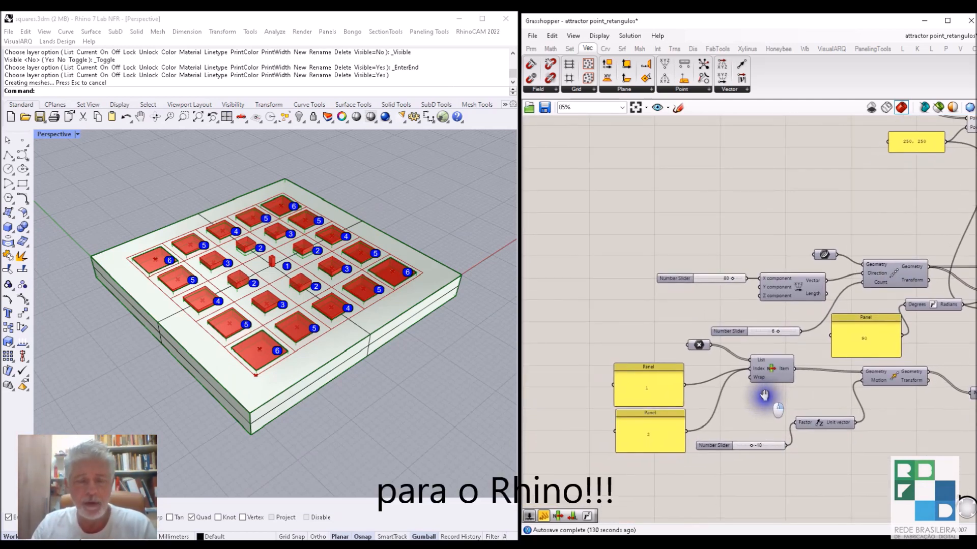
{"action": "scroll", "coordinate": [740, 337], "scroll_direction": "up", "scroll_amount": 2}
{"action": "scroll", "coordinate": [739, 336], "scroll_direction": "up", "scroll_amount": 3}
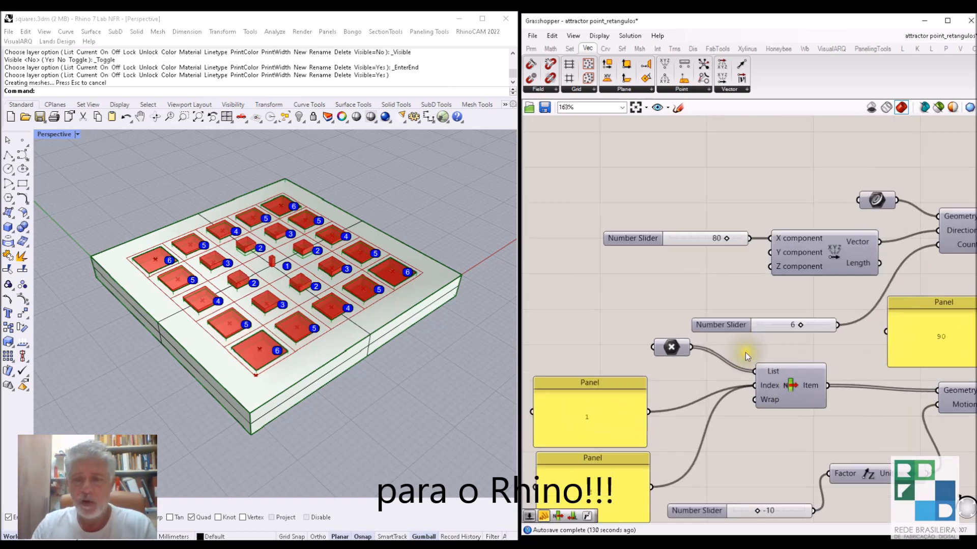
{"action": "right_click_drag", "start_coordinate": [780, 294], "coordinate": [807, 331]}
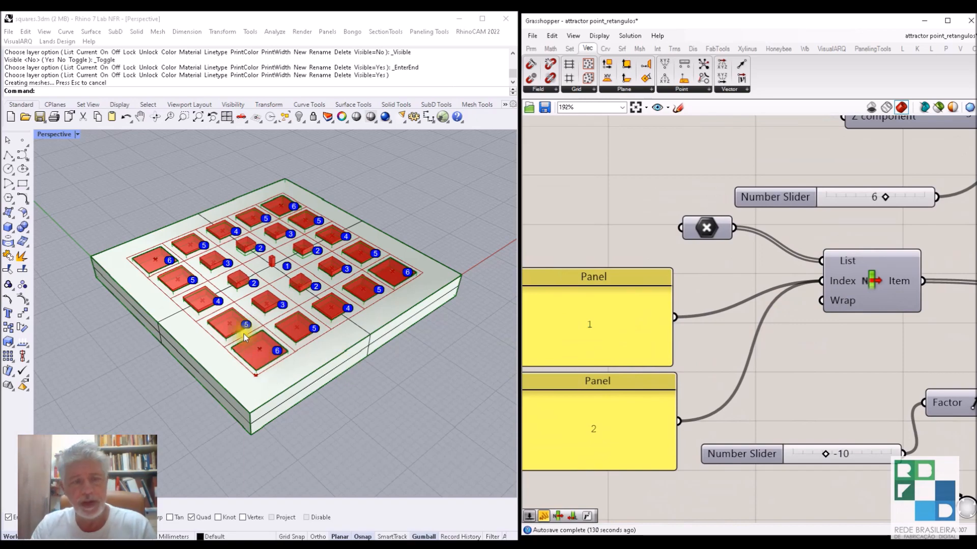
{"action": "scroll", "coordinate": [886, 278], "scroll_direction": "down", "scroll_amount": 2}
{"action": "right_click_drag", "start_coordinate": [886, 278], "coordinate": [684, 337]}
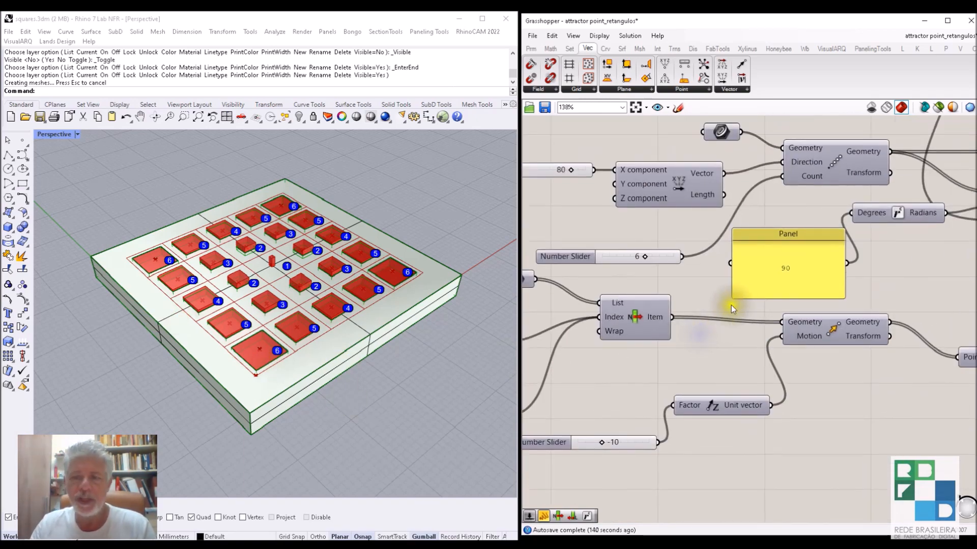
{"action": "right_click_drag", "start_coordinate": [770, 331], "coordinate": [567, 349]}
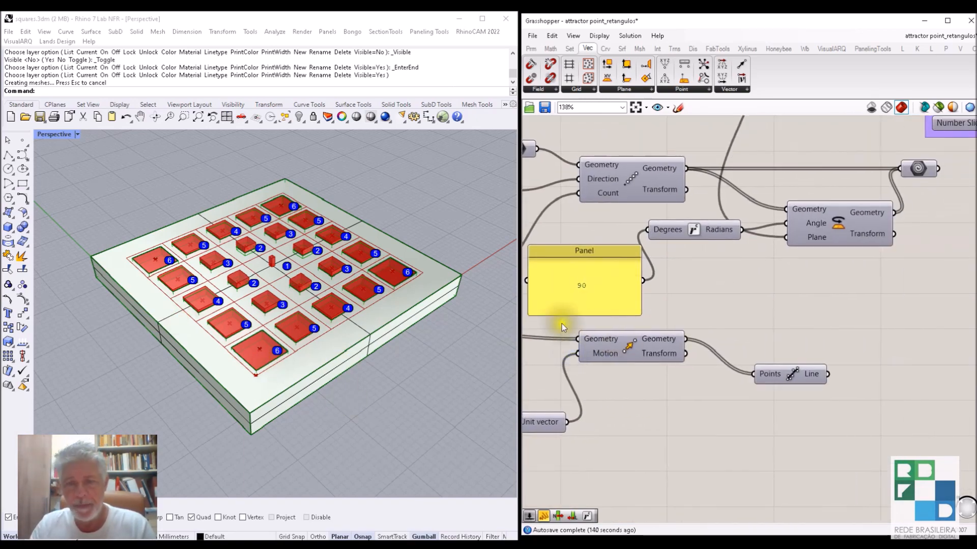
Turn off layers 2_adornos, 2.1, 2.4, 1.1, 1.2, 1.3 and 1.5, keeping the 1_geometria para RhinoCAM parent layer on.
{"action": "left_click", "coordinate": [447, 262]}
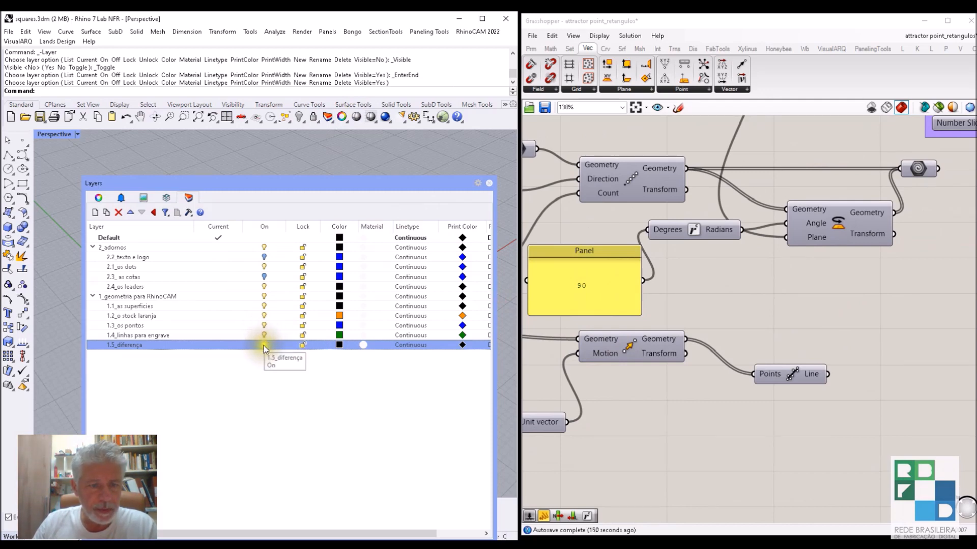
{"action": "left_click", "coordinate": [262, 324]}
{"action": "left_click", "coordinate": [263, 315]}
{"action": "left_click", "coordinate": [265, 306]}
{"action": "left_click", "coordinate": [264, 296]}
{"action": "left_click", "coordinate": [264, 286]}
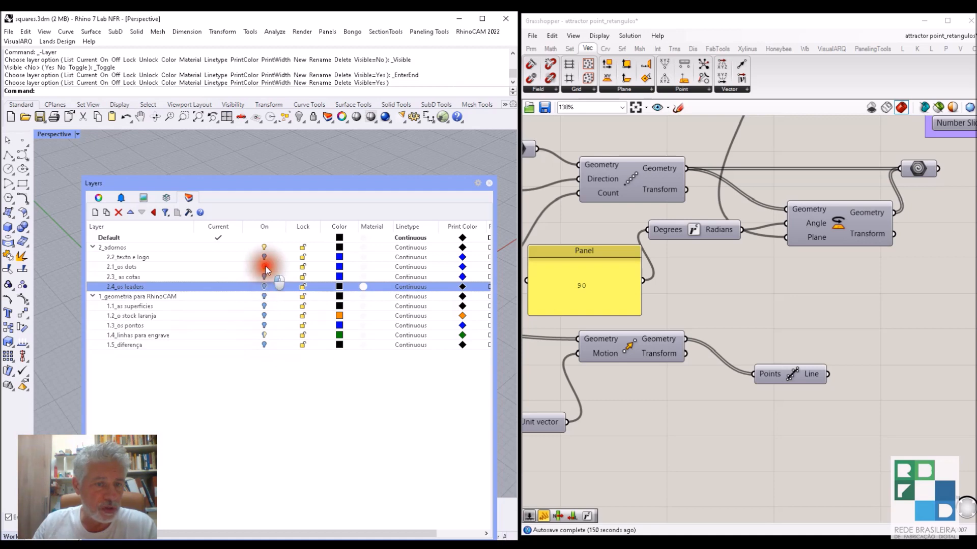
{"action": "left_click", "coordinate": [265, 267]}
{"action": "left_click", "coordinate": [263, 247]}
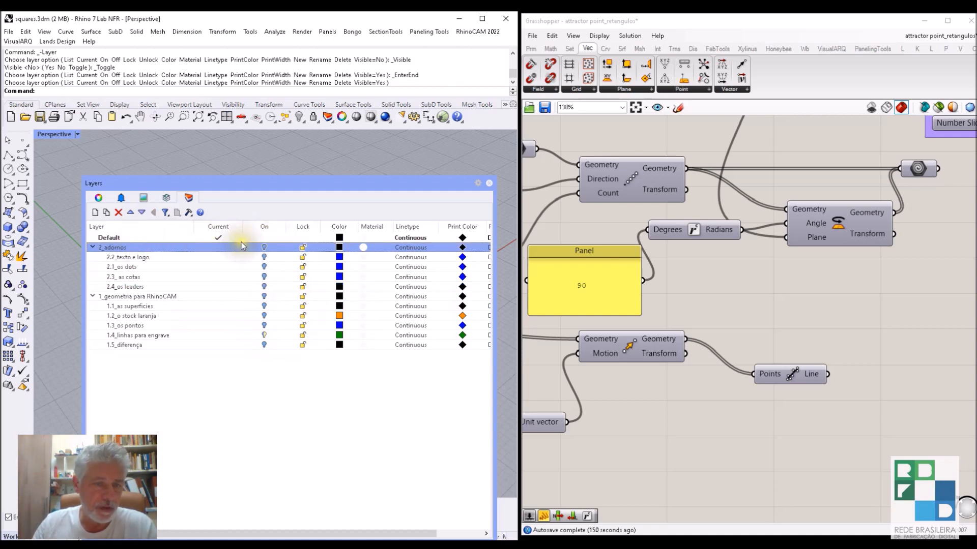
{"action": "left_click", "coordinate": [264, 296]}
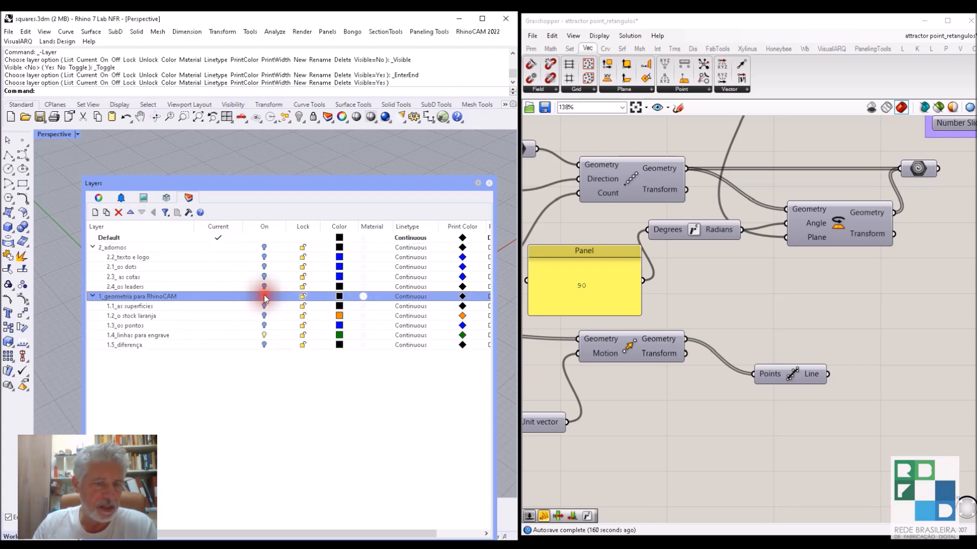
{"action": "left_click", "coordinate": [489, 183]}
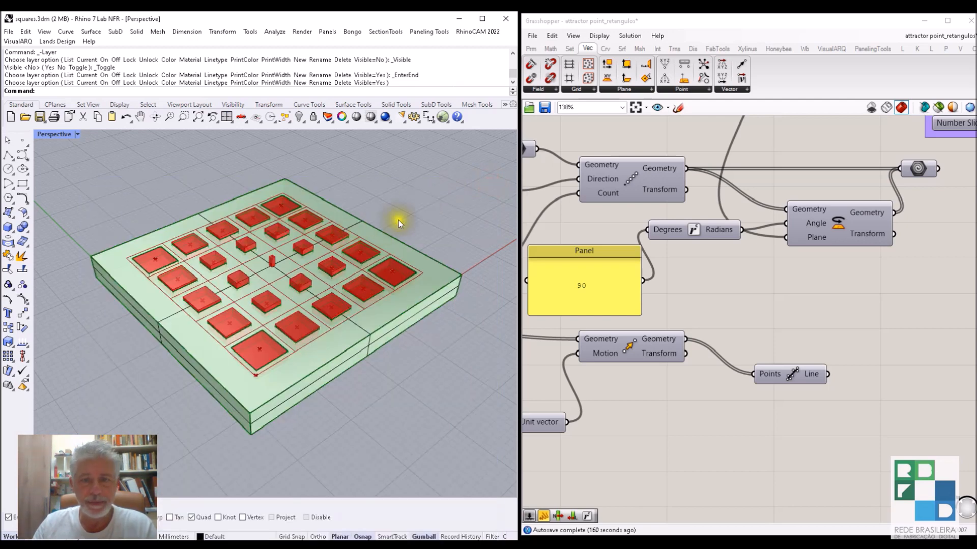
Disable the preview of all Grasshopper components and select the baked panel solid in the Perspective view.
{"action": "scroll", "coordinate": [740, 271], "scroll_direction": "down", "scroll_amount": 8}
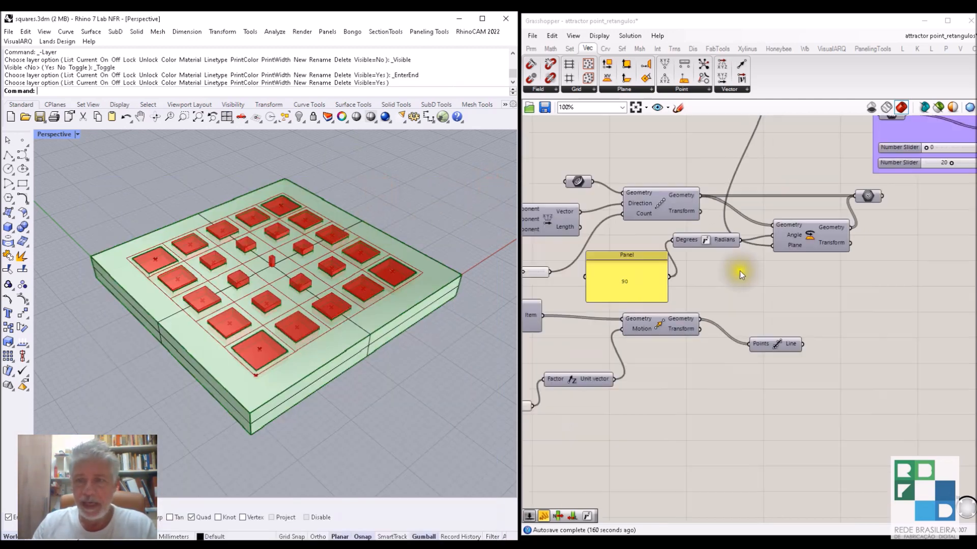
{"action": "scroll", "coordinate": [759, 287], "scroll_direction": "down", "scroll_amount": 3}
{"action": "left_click_drag", "start_coordinate": [929, 149], "coordinate": [564, 421]}
{"action": "middle_click", "coordinate": [648, 281]}
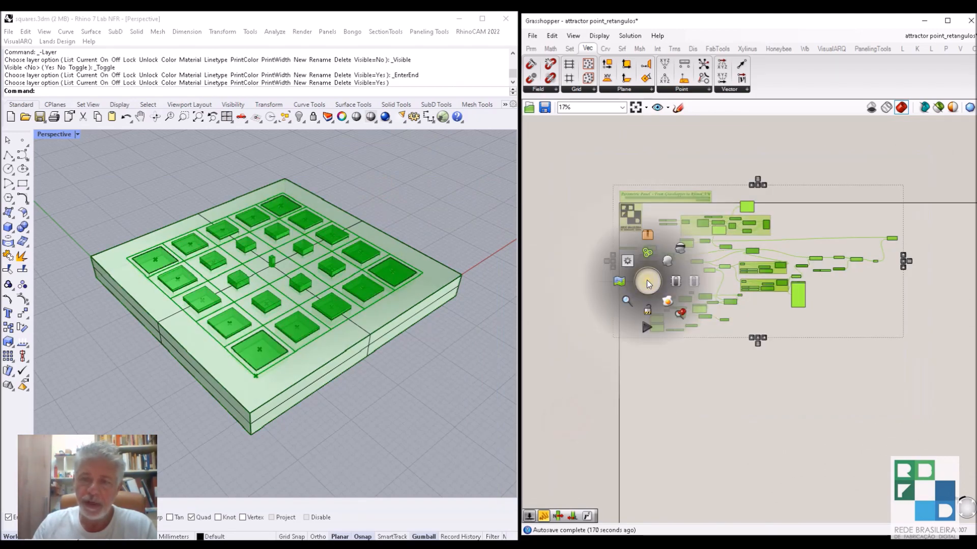
{"action": "left_click", "coordinate": [677, 247]}
{"action": "left_click", "coordinate": [399, 206]}
{"action": "left_click", "coordinate": [415, 276]}
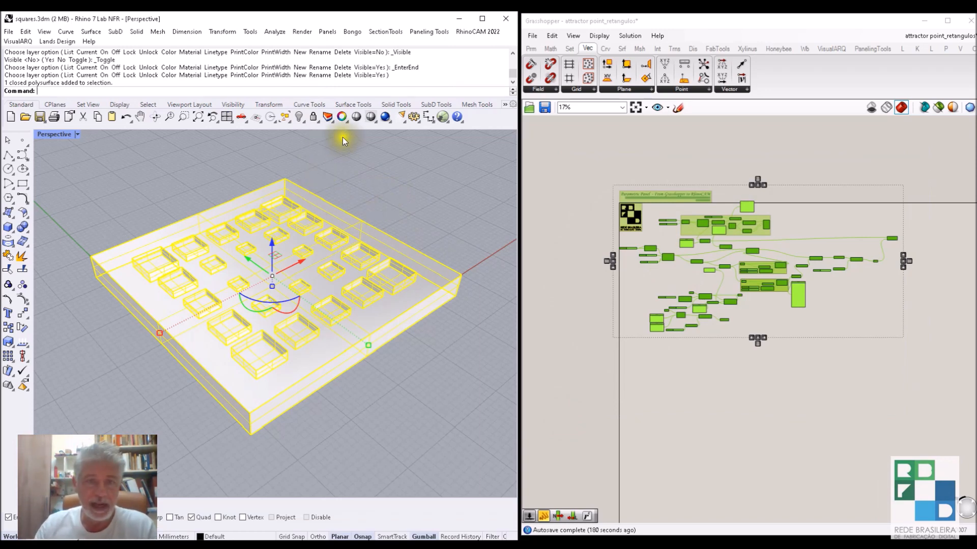
Turn the 1.5_diferença layer back on.
{"action": "left_click", "coordinate": [328, 117]}
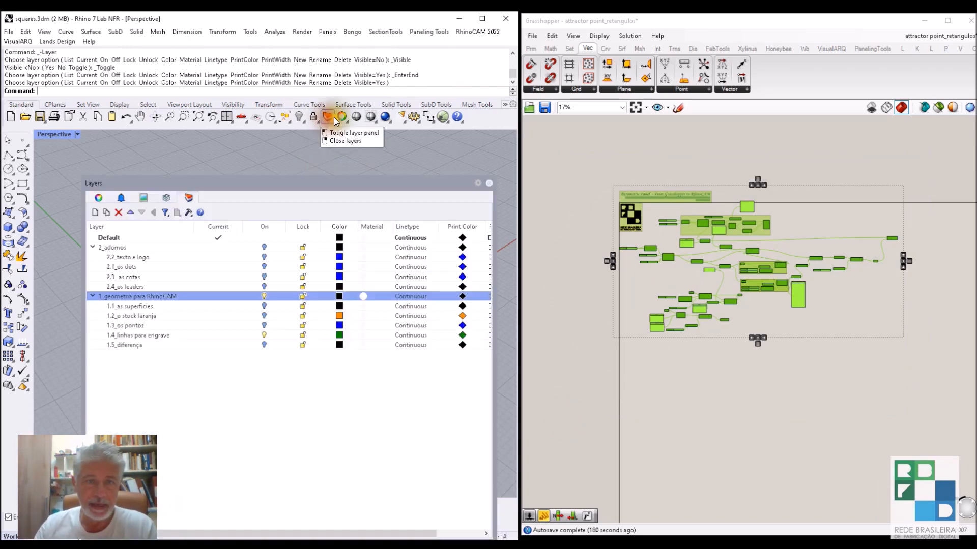
{"action": "left_click", "coordinate": [262, 346]}
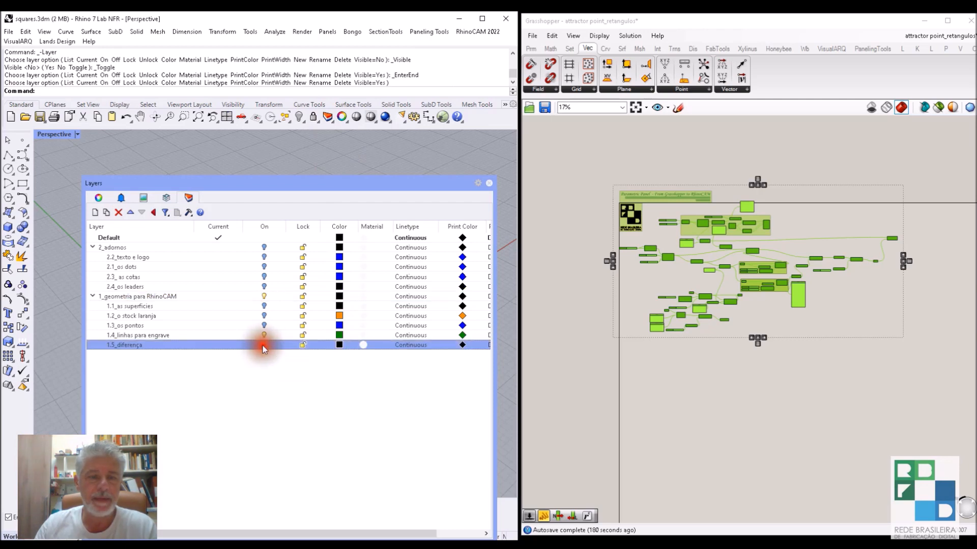
{"action": "left_click", "coordinate": [487, 183]}
Pick the second of the two overlapping panel polysurfaces and delete this duplicate.
{"action": "left_click", "coordinate": [372, 231]}
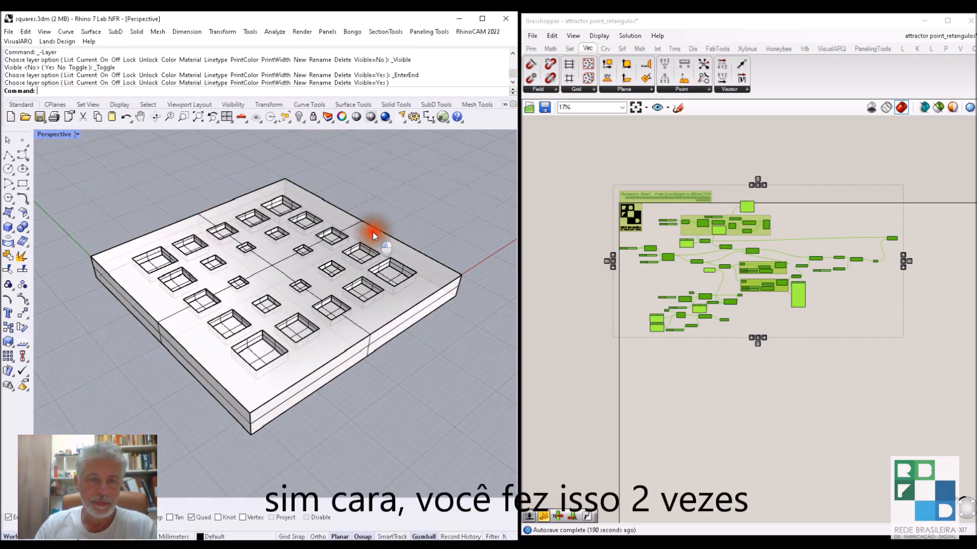
{"action": "left_click", "coordinate": [400, 261]}
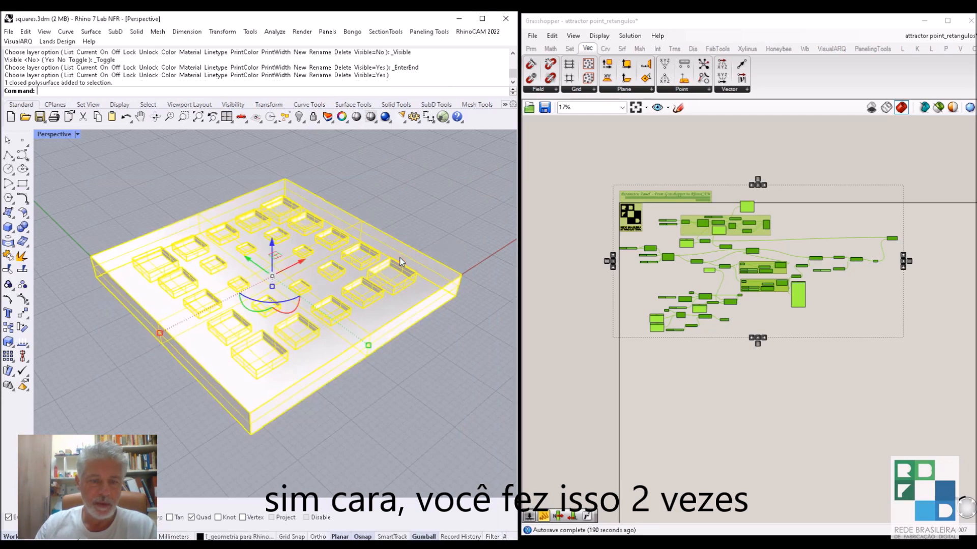
{"action": "left_click", "coordinate": [409, 215]}
{"action": "left_click", "coordinate": [432, 311]}
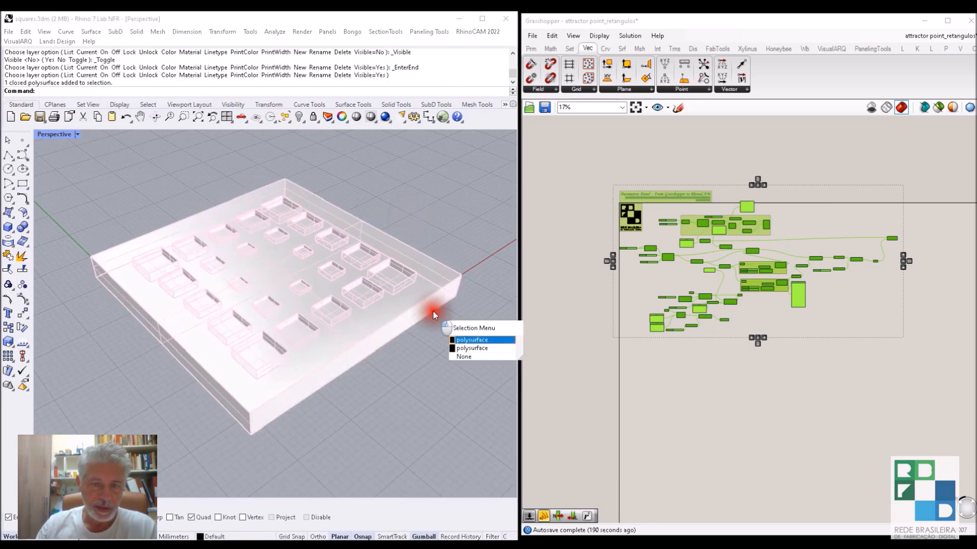
{"action": "left_click", "coordinate": [463, 349]}
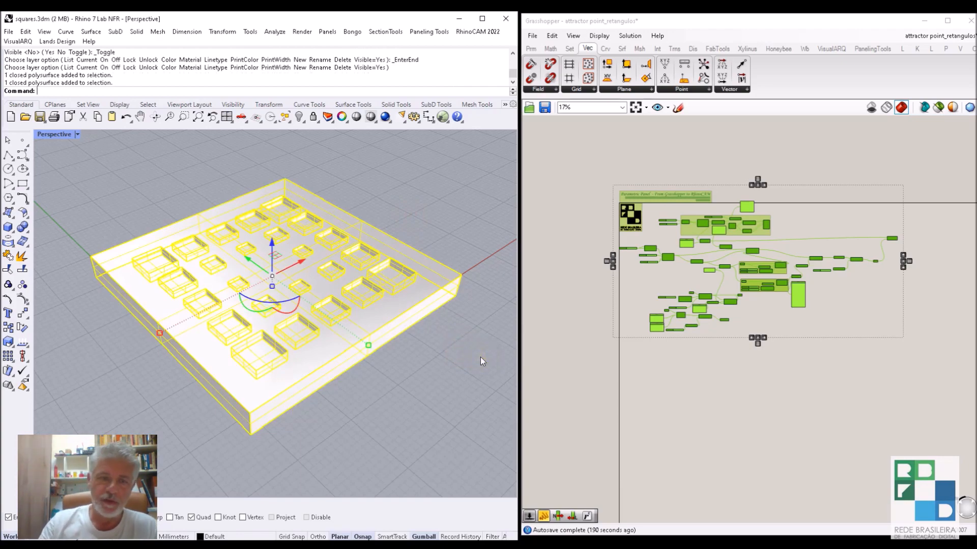
{"action": "key", "text": "Delete"}
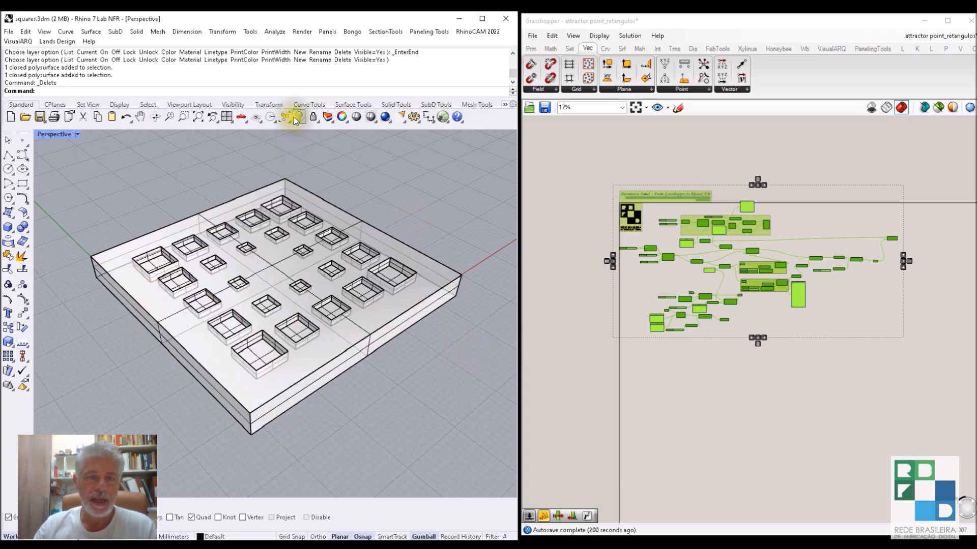
Hide the remaining panel solid by turning off the 1.5_diferença layer, and reopen the layer list.
{"action": "left_click", "coordinate": [328, 117]}
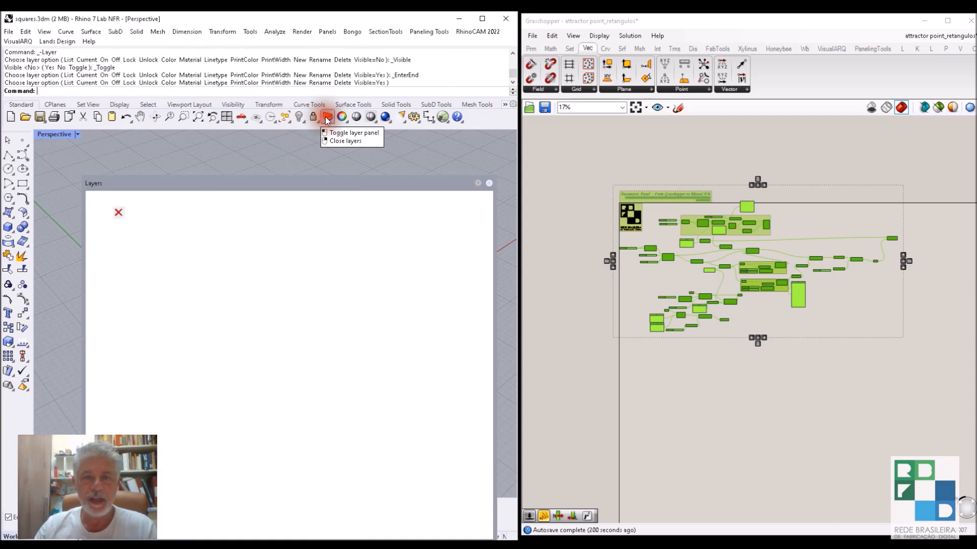
{"action": "left_click", "coordinate": [264, 345]}
{"action": "left_click", "coordinate": [490, 183]}
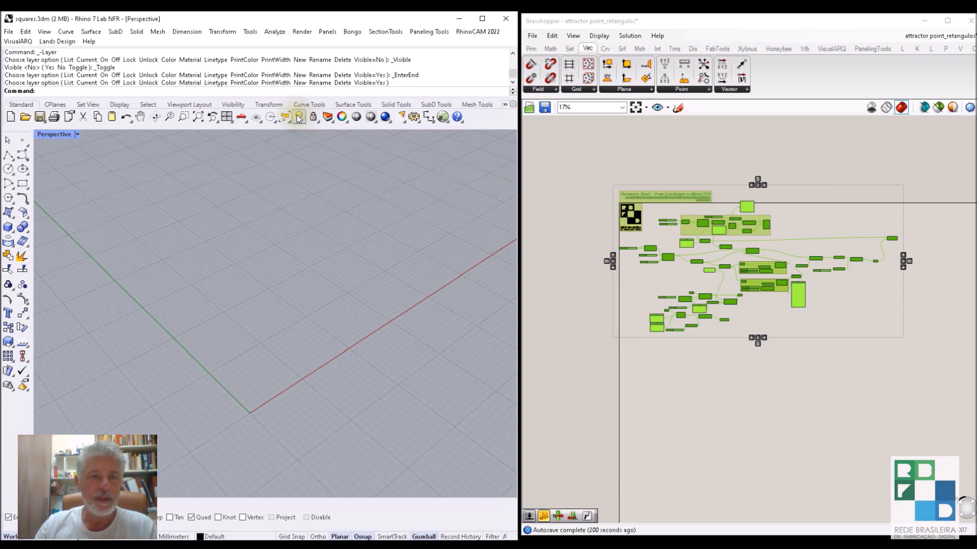
{"action": "left_click", "coordinate": [329, 118]}
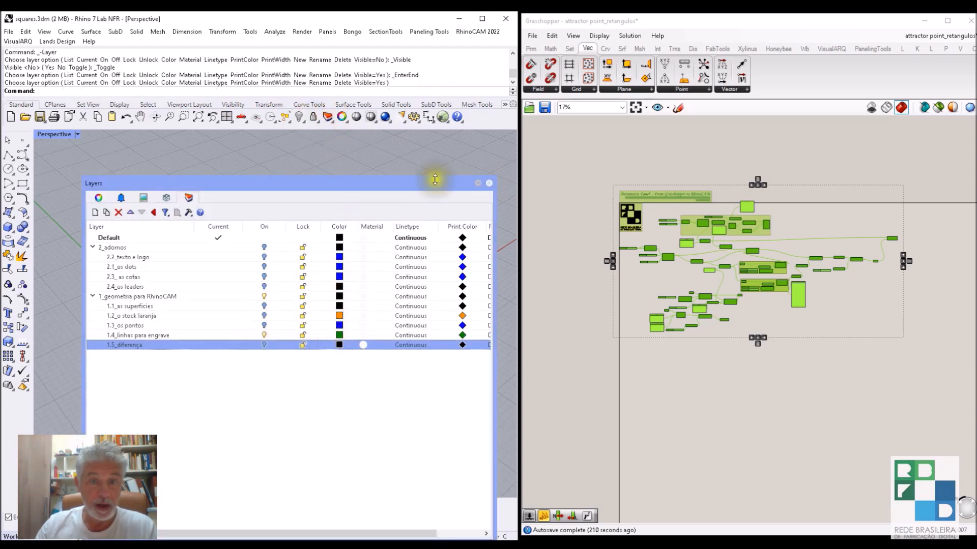
Show the hidden objects in the Rhino model and frame the engraving grid in the Perspective view.
{"action": "left_click", "coordinate": [489, 184]}
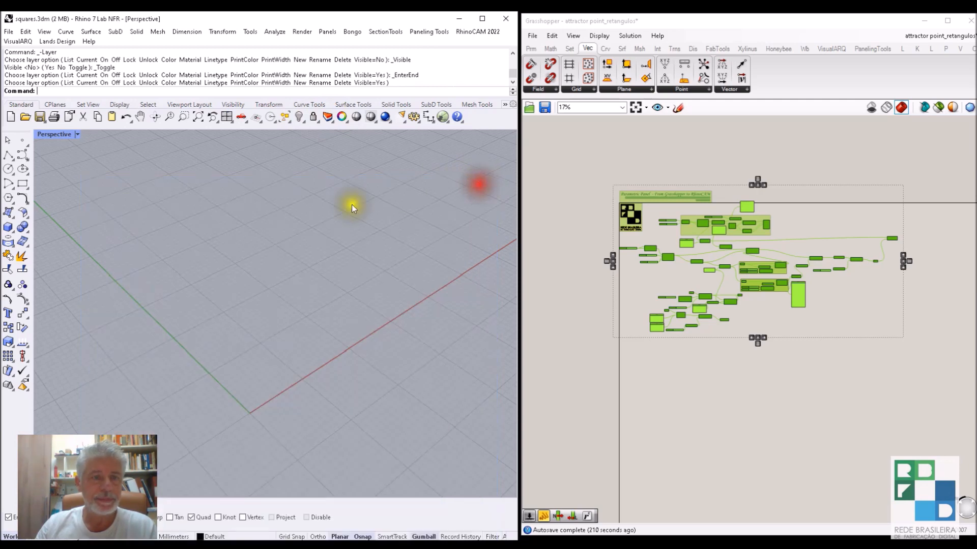
{"action": "left_click", "coordinate": [299, 117]}
{"action": "right_click_drag", "start_coordinate": [267, 310], "coordinate": [317, 338]}
{"action": "scroll", "coordinate": [221, 291], "scroll_direction": "up", "scroll_amount": 5}
{"action": "scroll", "coordinate": [281, 316], "scroll_direction": "down", "scroll_amount": 4}
{"action": "scroll", "coordinate": [288, 333], "scroll_direction": "down", "scroll_amount": 3}
{"action": "scroll", "coordinate": [288, 332], "scroll_direction": "down", "scroll_amount": 2}
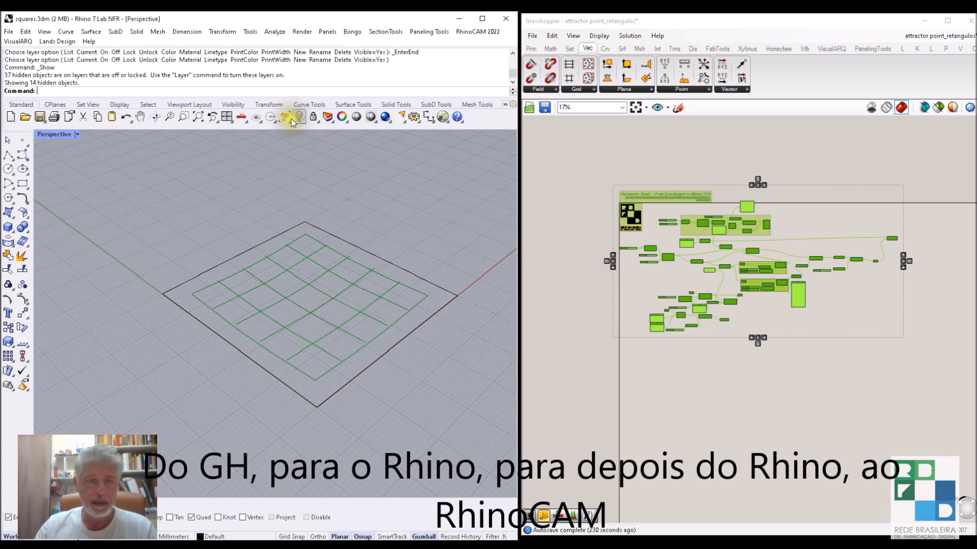
Turn off the 1.4_linhas para engrave layer and turn the 1.5_diferença layer on.
{"action": "left_click", "coordinate": [328, 117]}
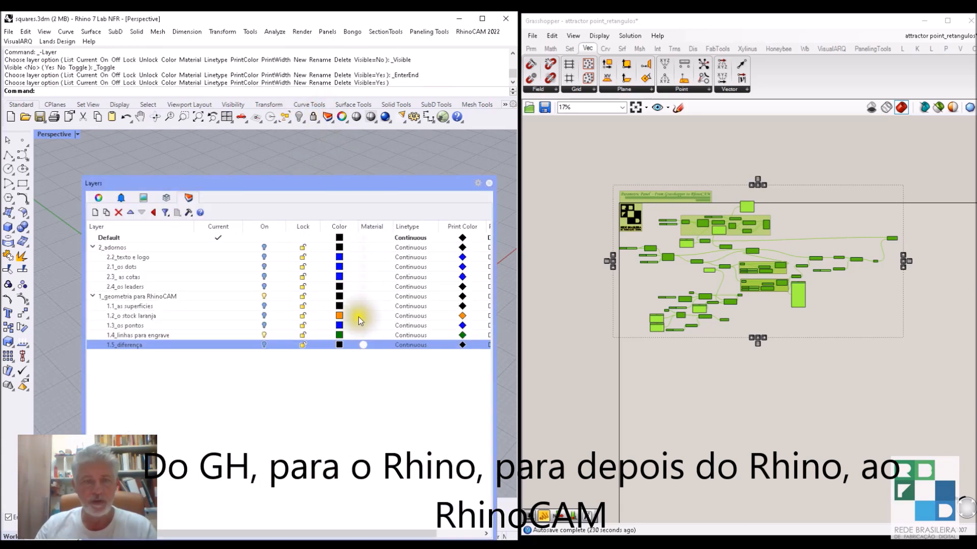
{"action": "left_click", "coordinate": [264, 337]}
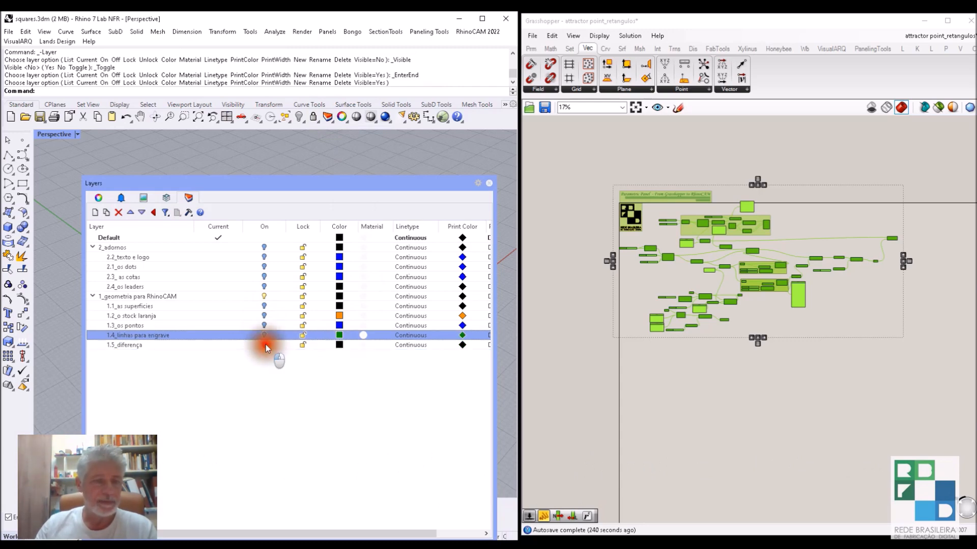
{"action": "left_click", "coordinate": [265, 344]}
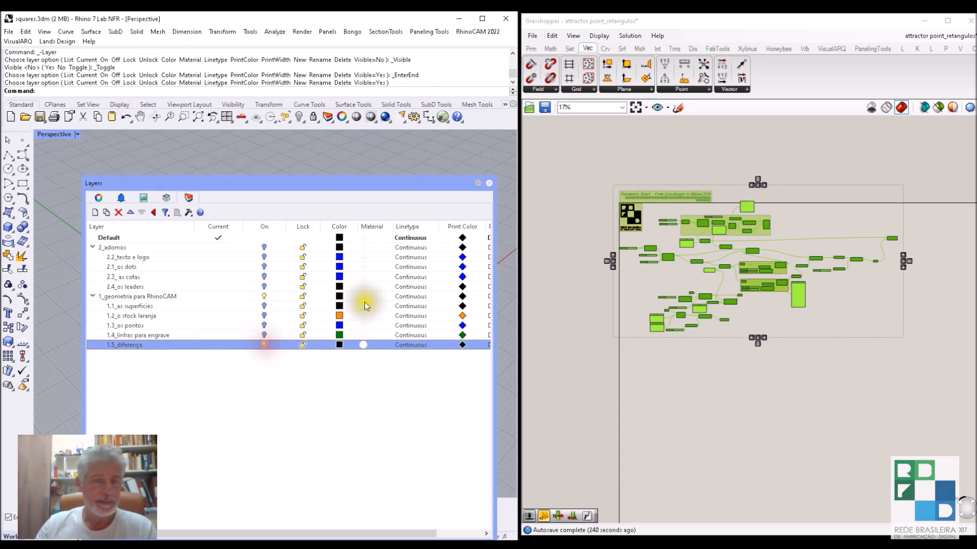
{"action": "left_click", "coordinate": [488, 184]}
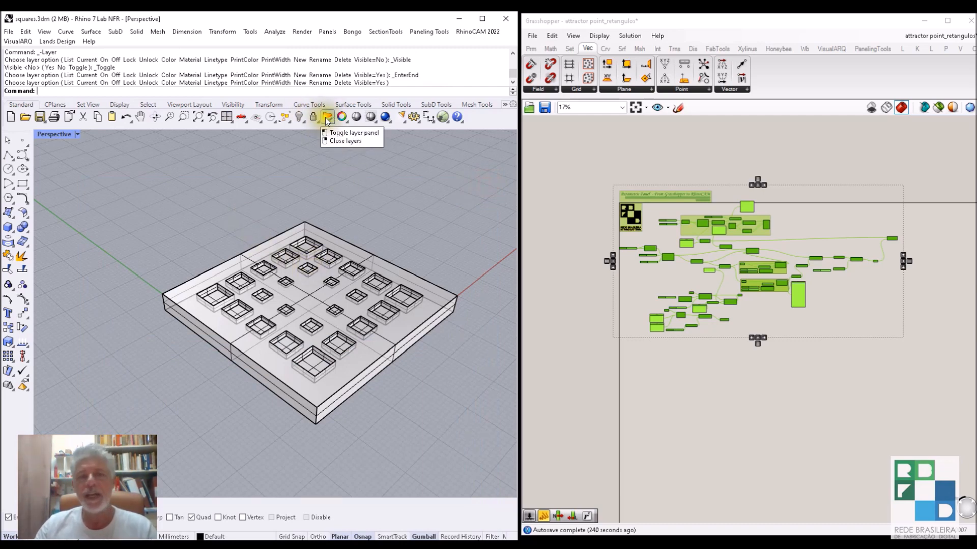
Load the RhinoCAM MILL module and select the Horizontal Roughing operation in the parametric panel setup.
{"action": "left_click", "coordinate": [463, 31]}
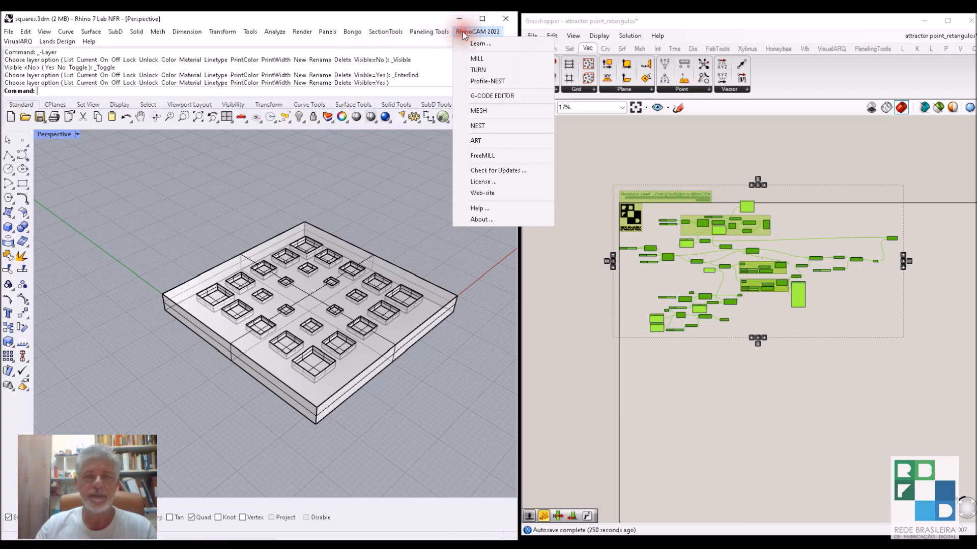
{"action": "left_click", "coordinate": [477, 56]}
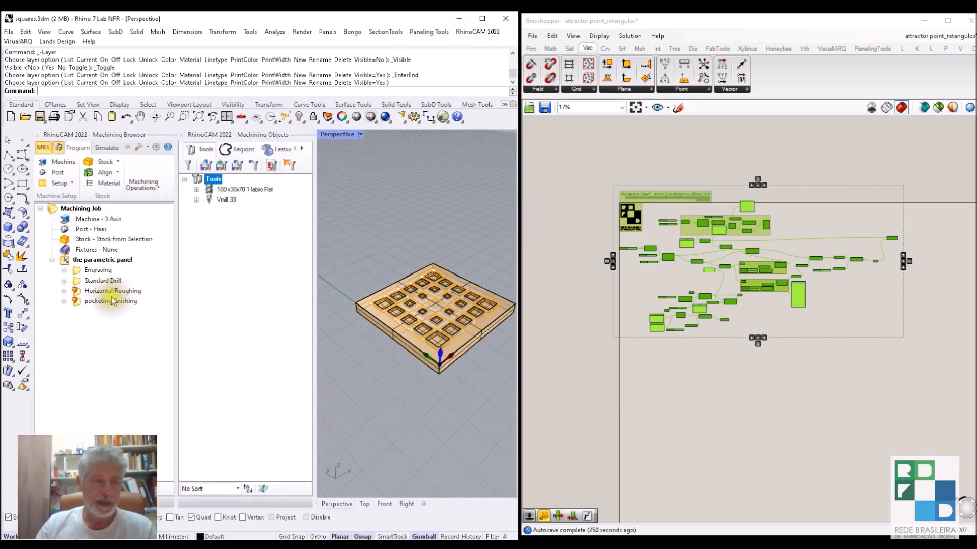
{"action": "left_click", "coordinate": [94, 291]}
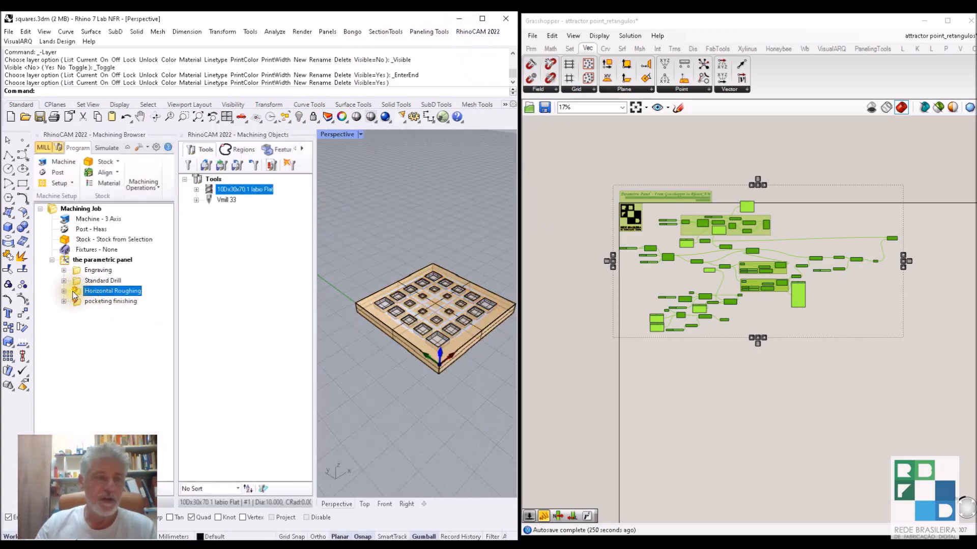
Check the panel solid in the view, and regenerate the Horizontal Roughing operation for it.
{"action": "scroll", "coordinate": [435, 320], "scroll_direction": "up", "scroll_amount": 3}
{"action": "left_click", "coordinate": [447, 376]}
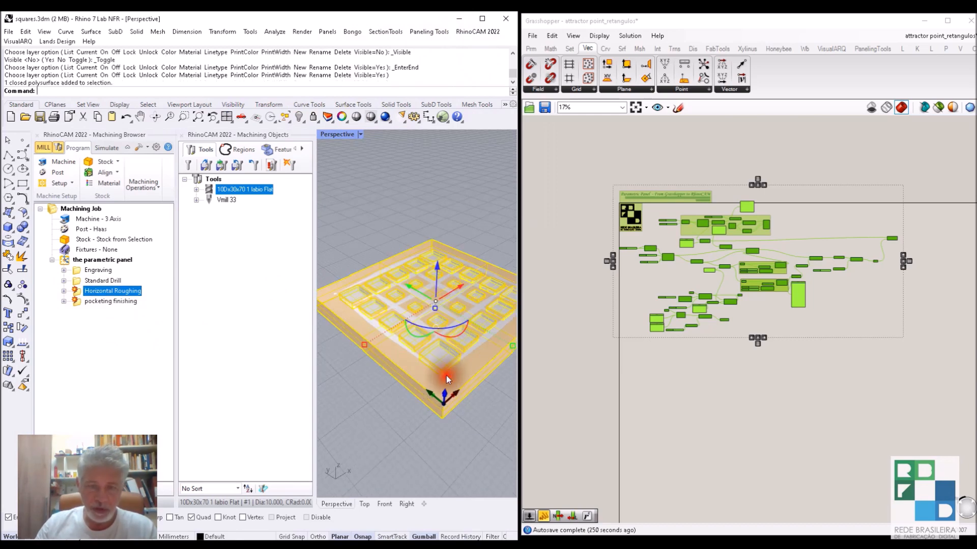
{"action": "left_click", "coordinate": [419, 196]}
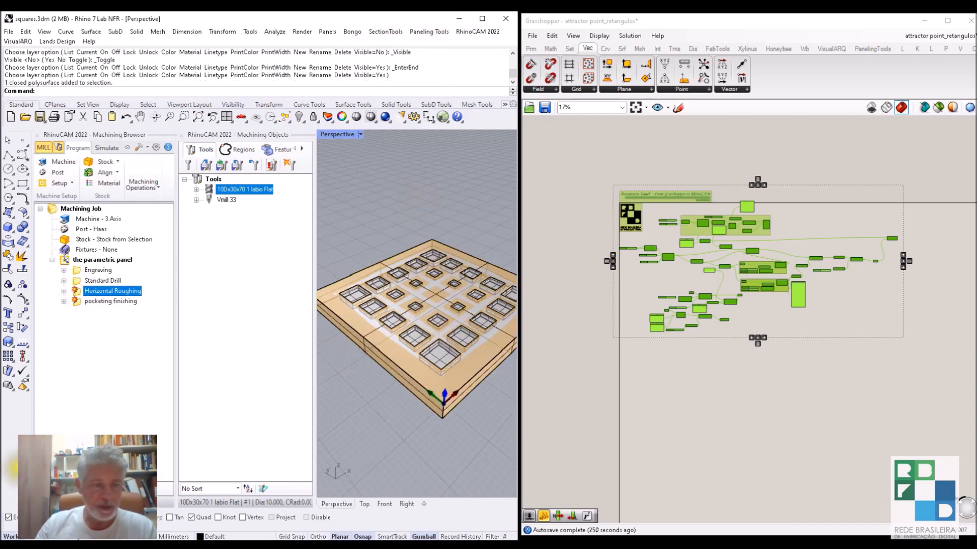
{"action": "left_click", "coordinate": [63, 291]}
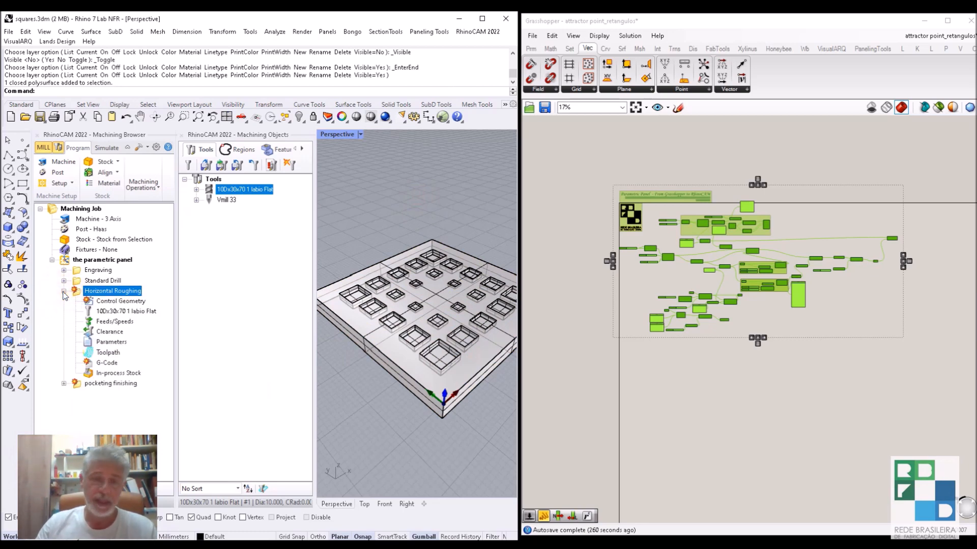
{"action": "right_click", "coordinate": [117, 291]}
{"action": "left_click", "coordinate": [158, 44]}
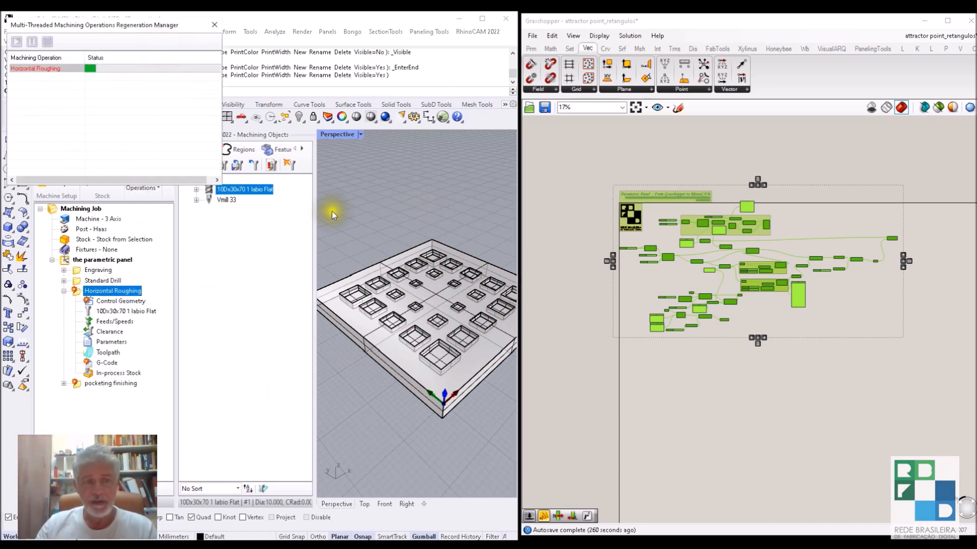
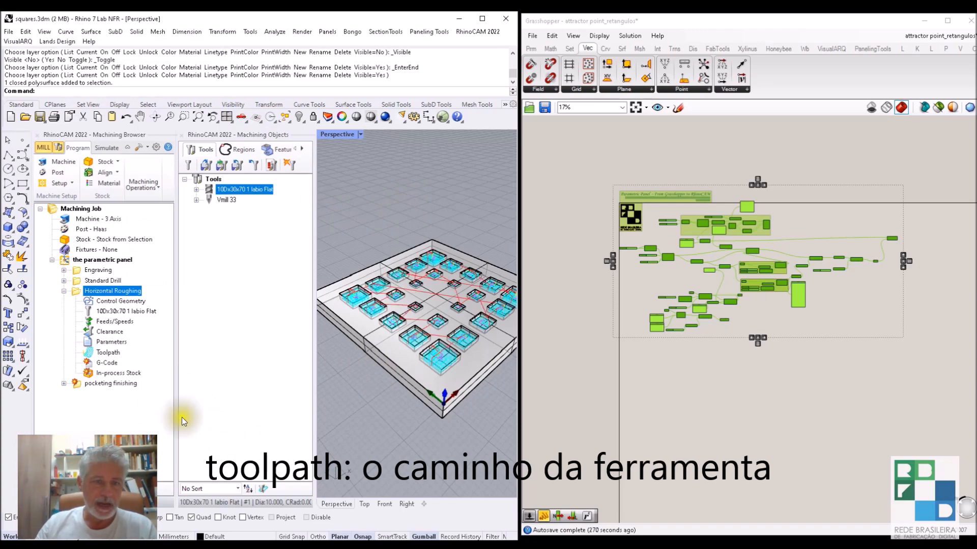
Close the Machining Objects browser and examine the roughing toolpath inside the square pockets up close.
{"action": "left_click", "coordinate": [181, 135]}
{"action": "scroll", "coordinate": [265, 258], "scroll_direction": "up", "scroll_amount": 6}
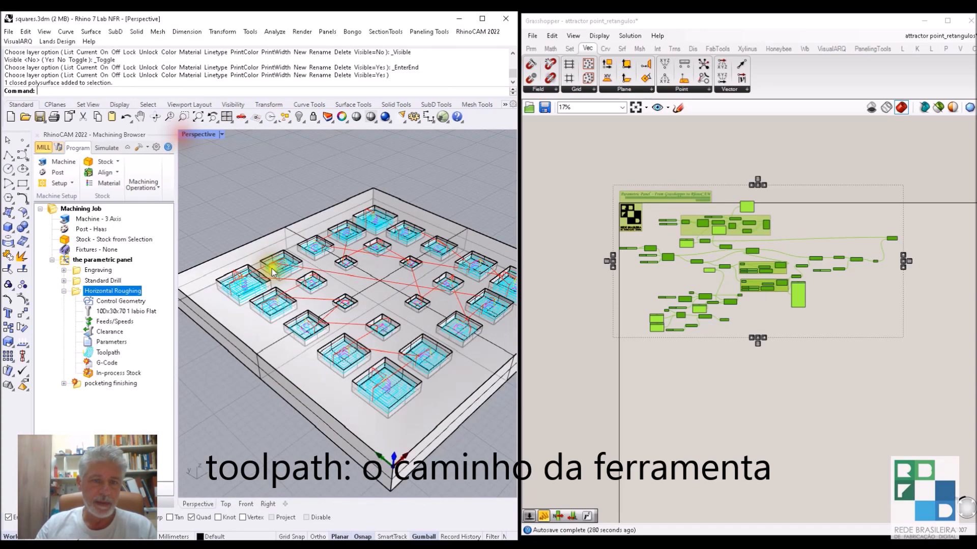
{"action": "scroll", "coordinate": [237, 297], "scroll_direction": "down", "scroll_amount": 2}
{"action": "scroll", "coordinate": [238, 280], "scroll_direction": "up", "scroll_amount": 4}
{"action": "scroll", "coordinate": [245, 281], "scroll_direction": "down", "scroll_amount": 5}
{"action": "scroll", "coordinate": [245, 283], "scroll_direction": "up", "scroll_amount": 5}
{"action": "right_click_drag", "start_coordinate": [260, 304], "coordinate": [269, 277]}
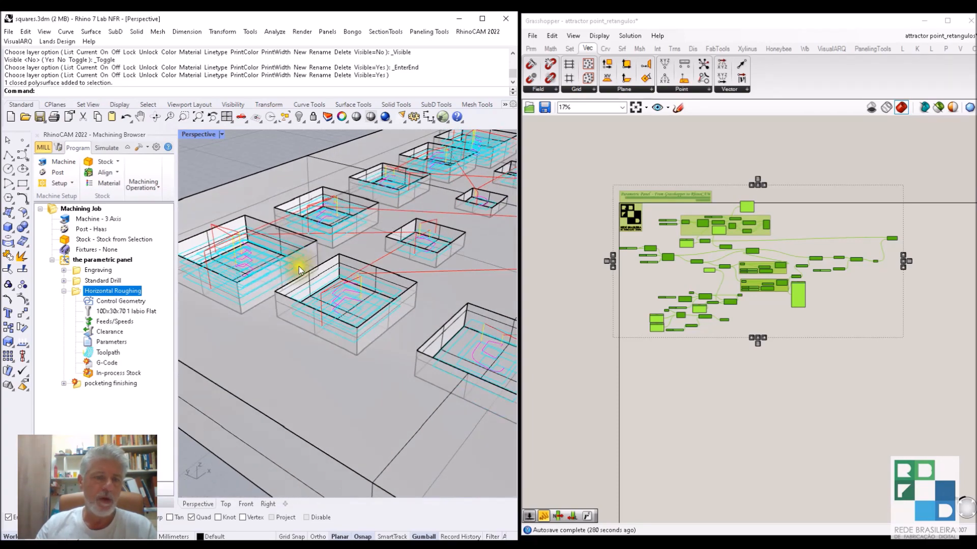
{"action": "scroll", "coordinate": [314, 276], "scroll_direction": "down", "scroll_amount": 5}
{"action": "scroll", "coordinate": [313, 275], "scroll_direction": "up", "scroll_amount": 2}
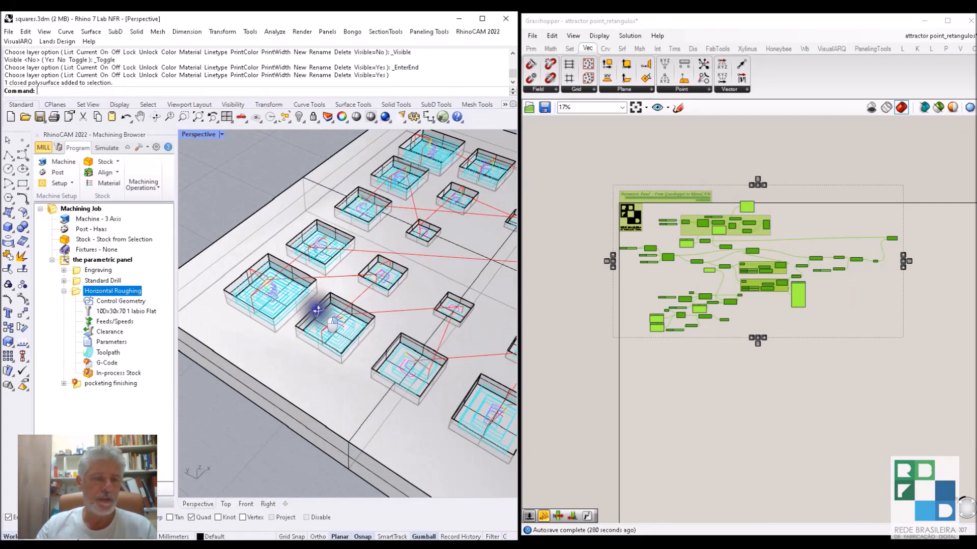
Simulate the Horizontal Roughing operation, collapse its entry in the machining job, and run the simulation again.
{"action": "right_click", "coordinate": [114, 290]}
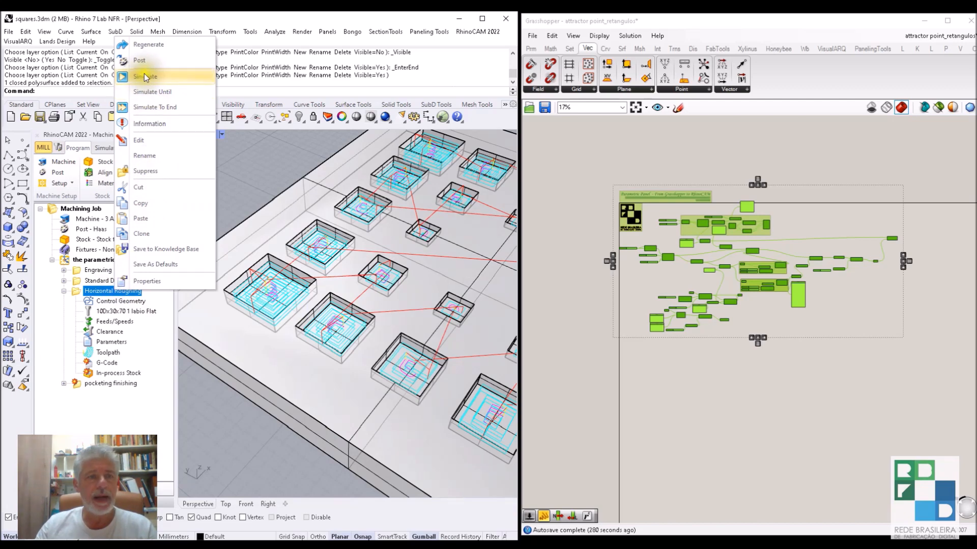
{"action": "left_click", "coordinate": [145, 75]}
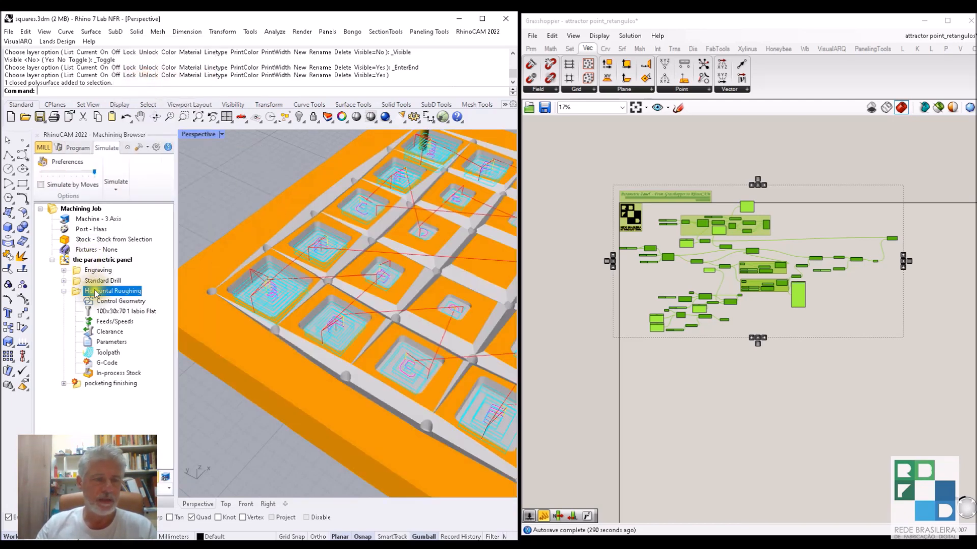
{"action": "left_click", "coordinate": [64, 291]}
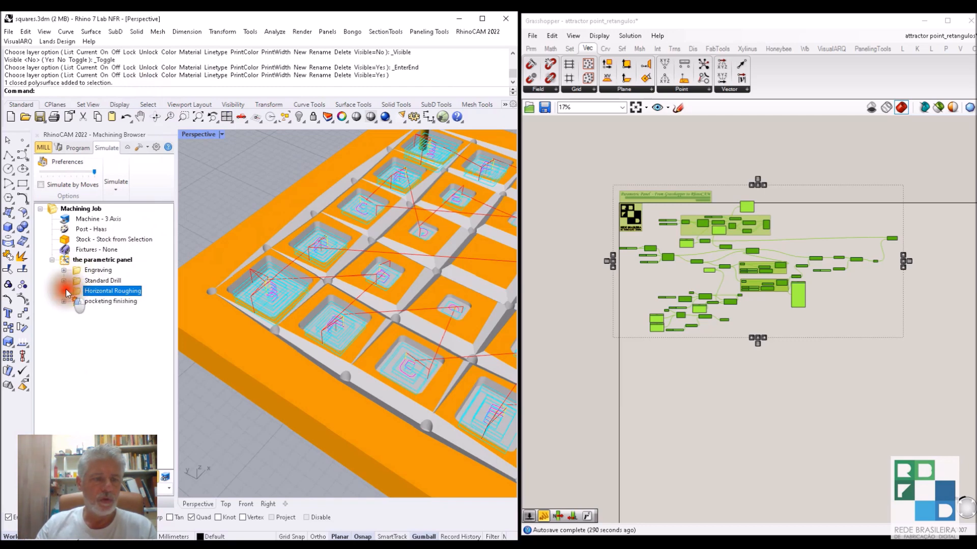
{"action": "right_click", "coordinate": [83, 294]}
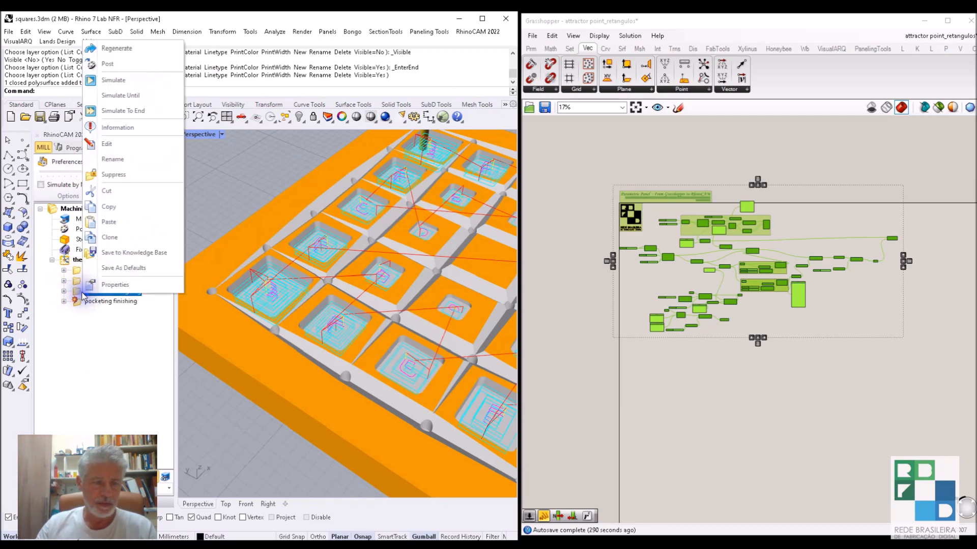
{"action": "left_click", "coordinate": [123, 81]}
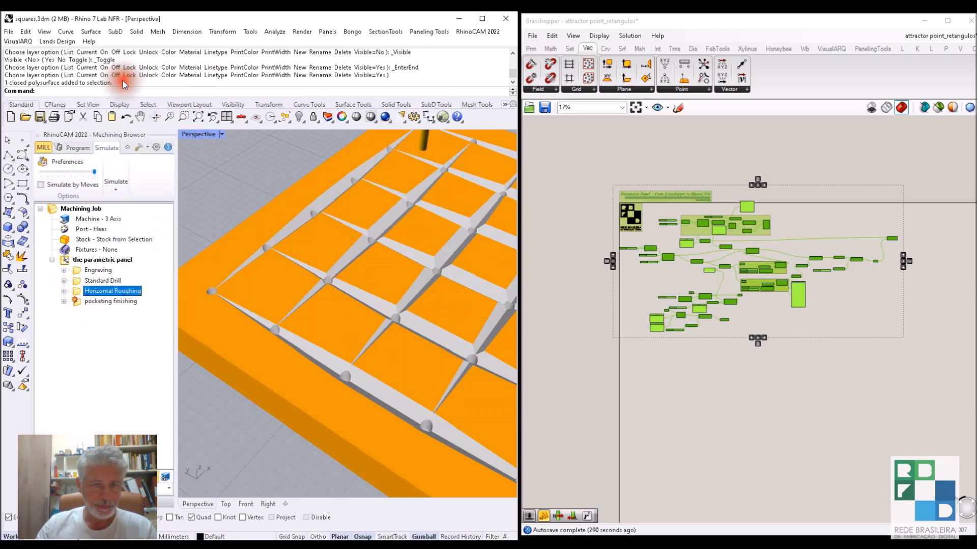
Suppress the Engraving and Standard Drill operations in the machining job.
{"action": "left_click", "coordinate": [95, 271]}
{"action": "right_click", "coordinate": [95, 272]}
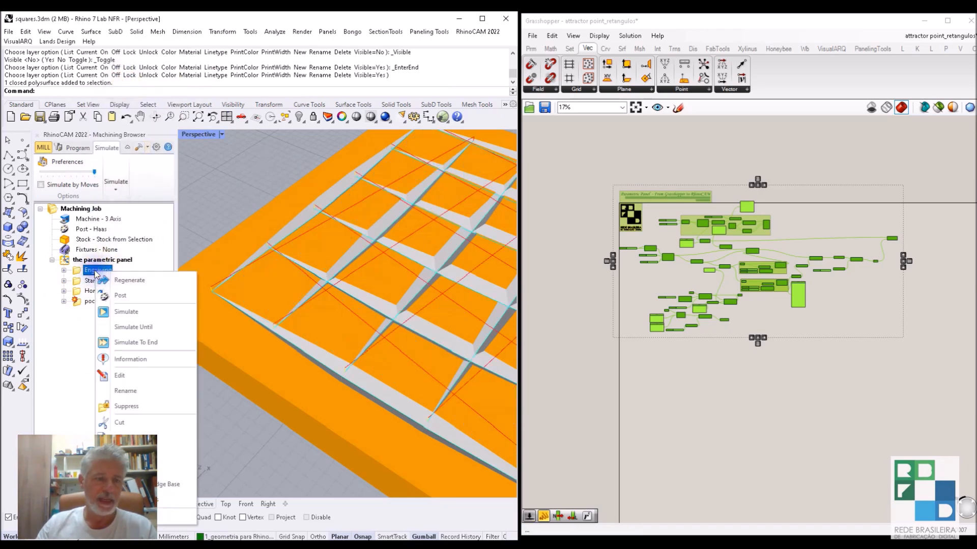
{"action": "left_click", "coordinate": [133, 407]}
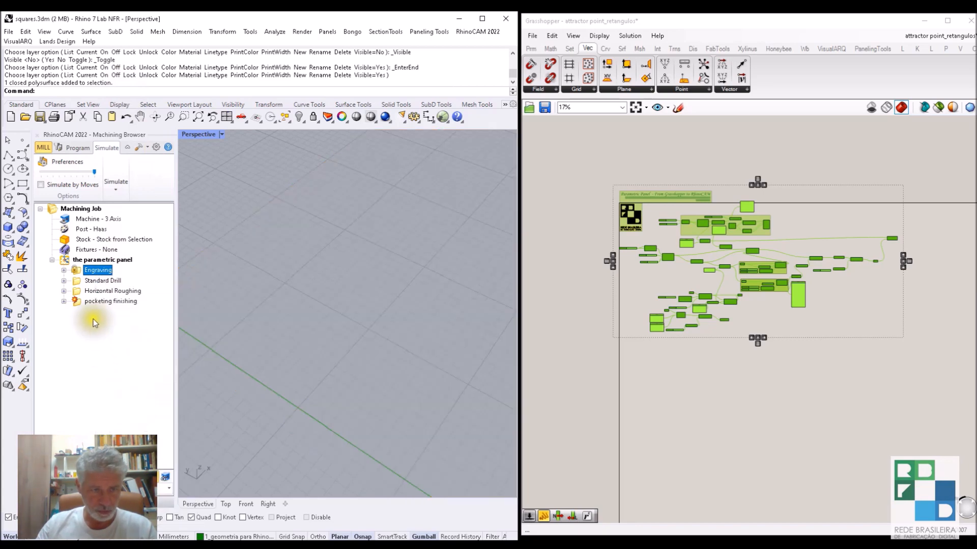
{"action": "left_click", "coordinate": [100, 282]}
{"action": "right_click", "coordinate": [100, 281]}
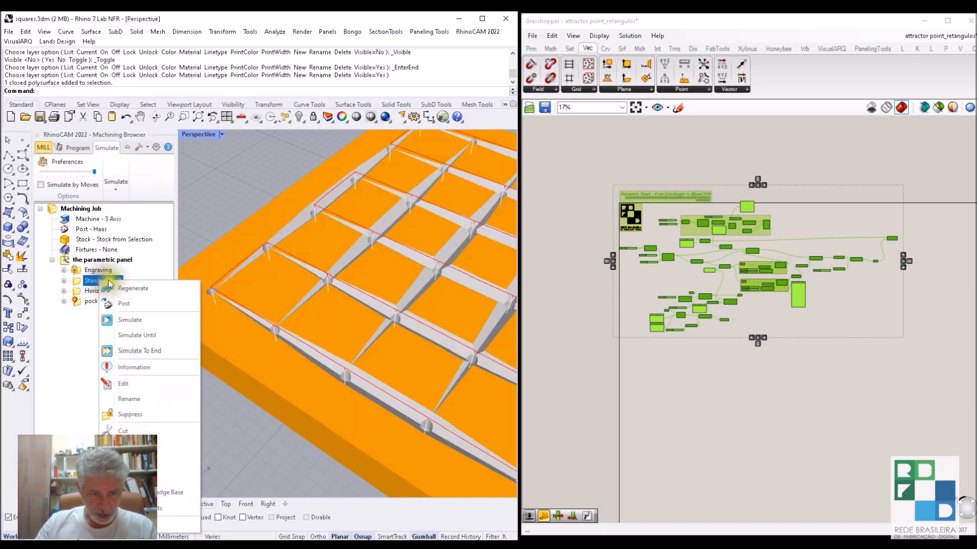
{"action": "left_click", "coordinate": [132, 413]}
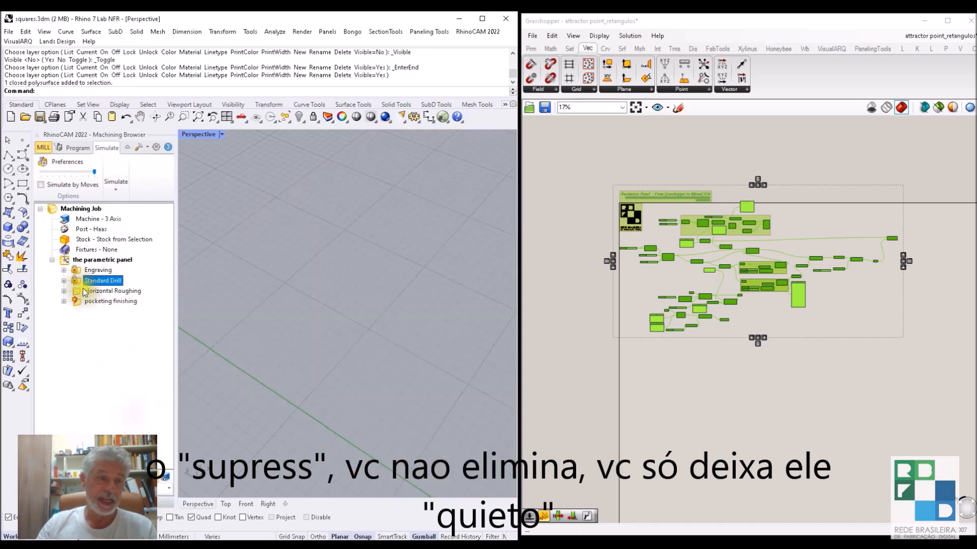
Simulate the entire parametric panel setup with its remaining roughing and pocketing operations.
{"action": "left_click", "coordinate": [95, 260]}
{"action": "right_click", "coordinate": [113, 291]}
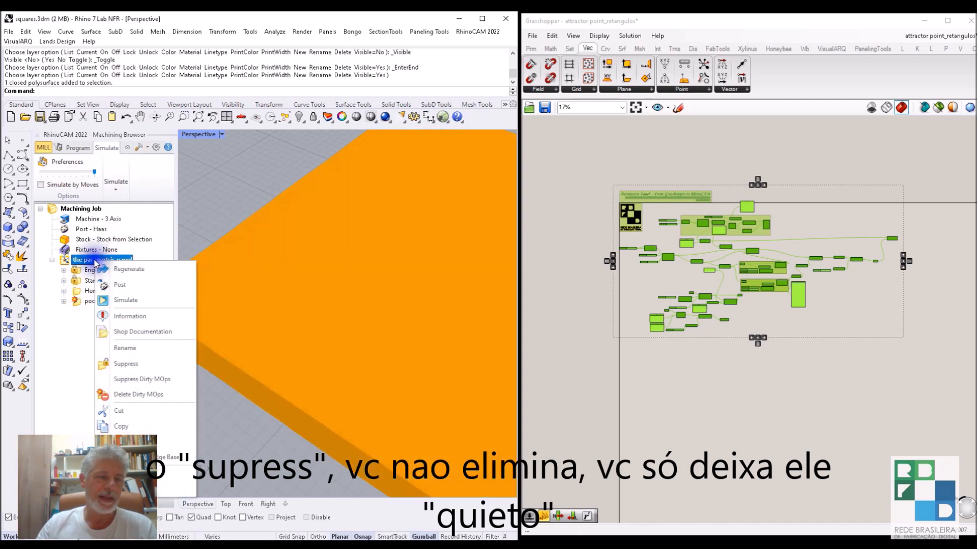
{"action": "left_click", "coordinate": [134, 299]}
{"action": "left_click", "coordinate": [133, 300]}
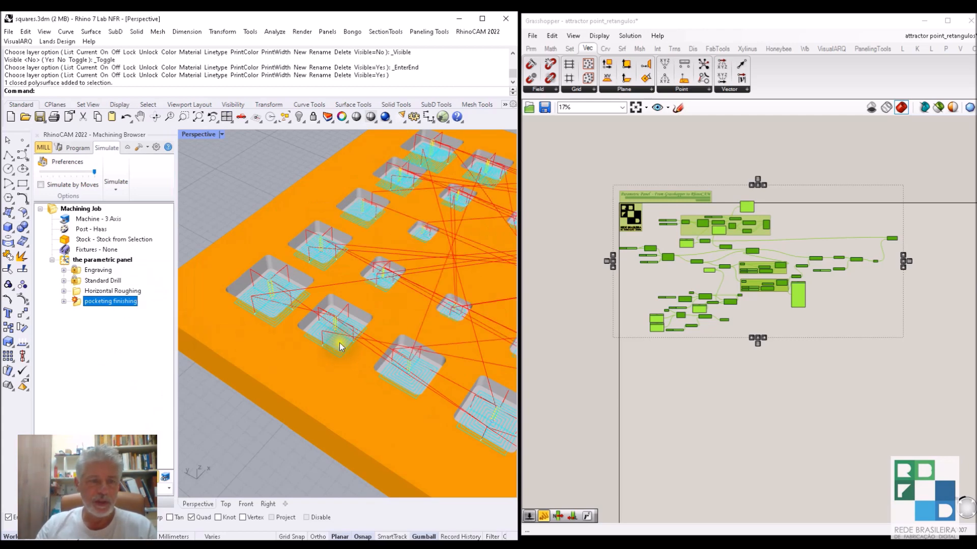
Inspect the finishing toolpath in the simulated pockets and regenerate the pocketing finishing operation.
{"action": "scroll", "coordinate": [339, 347], "scroll_direction": "down", "scroll_amount": 3}
{"action": "scroll", "coordinate": [281, 309], "scroll_direction": "up", "scroll_amount": 3}
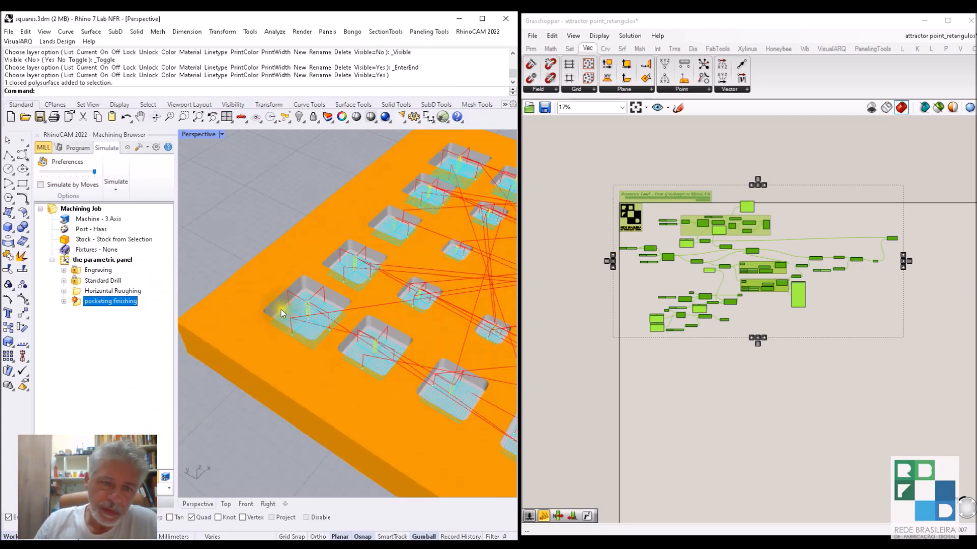
{"action": "scroll", "coordinate": [297, 310], "scroll_direction": "up", "scroll_amount": 4}
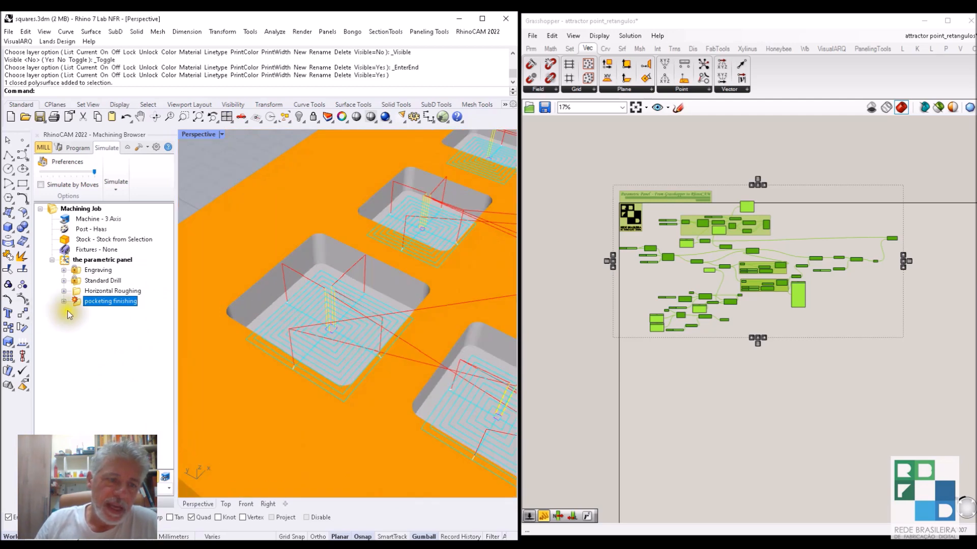
{"action": "right_click", "coordinate": [95, 304]}
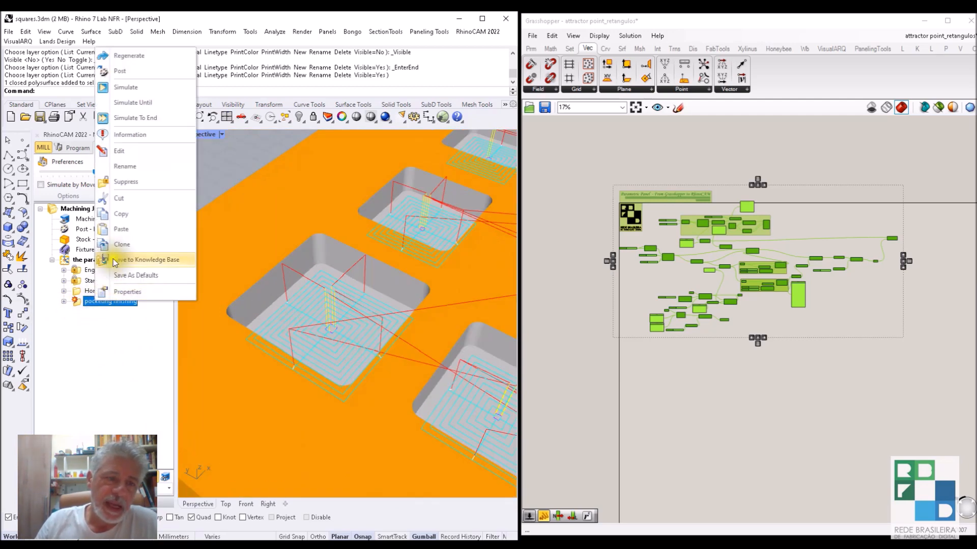
{"action": "left_click", "coordinate": [134, 54]}
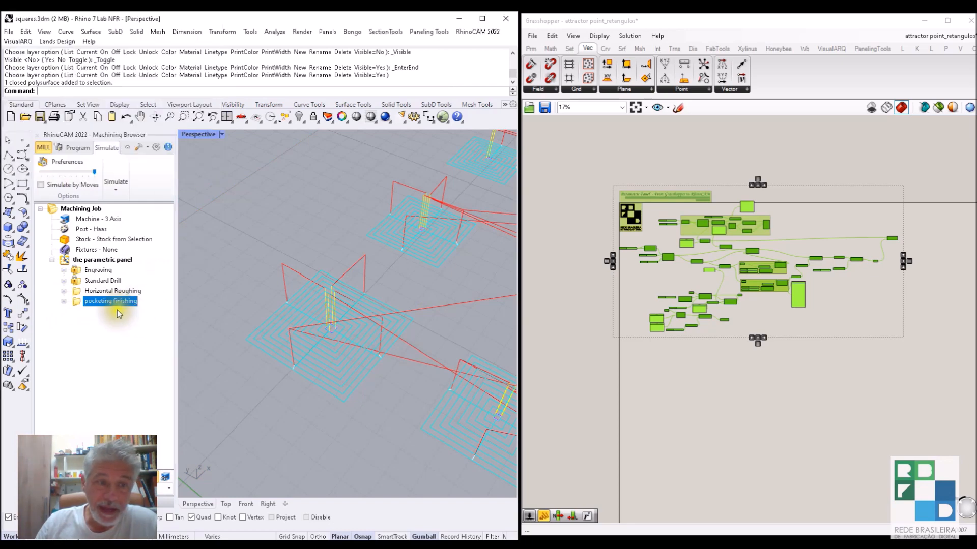
Regenerate the pocketing finishing operation with a stepover of 50% of the tool diameter and save the Rhino file.
{"action": "left_click", "coordinate": [64, 301]}
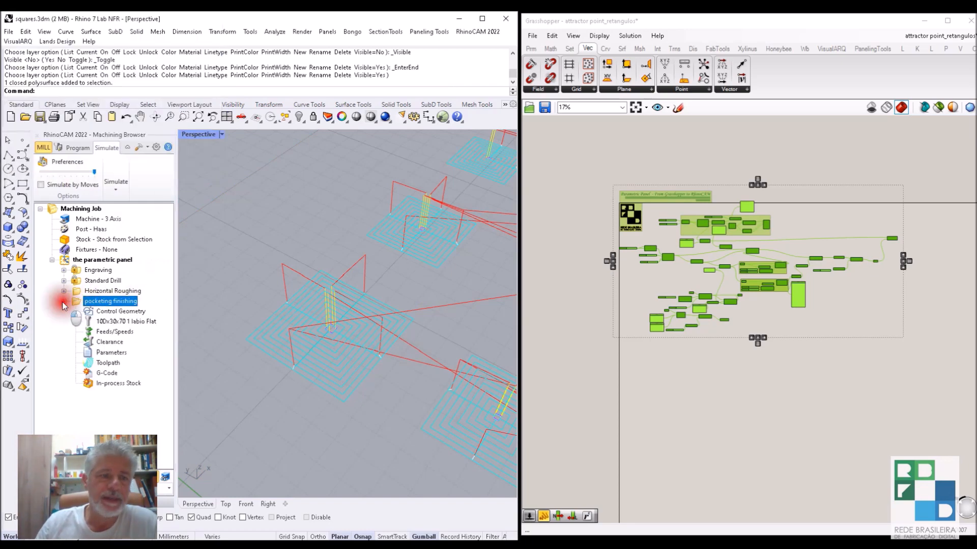
{"action": "left_click", "coordinate": [119, 330]}
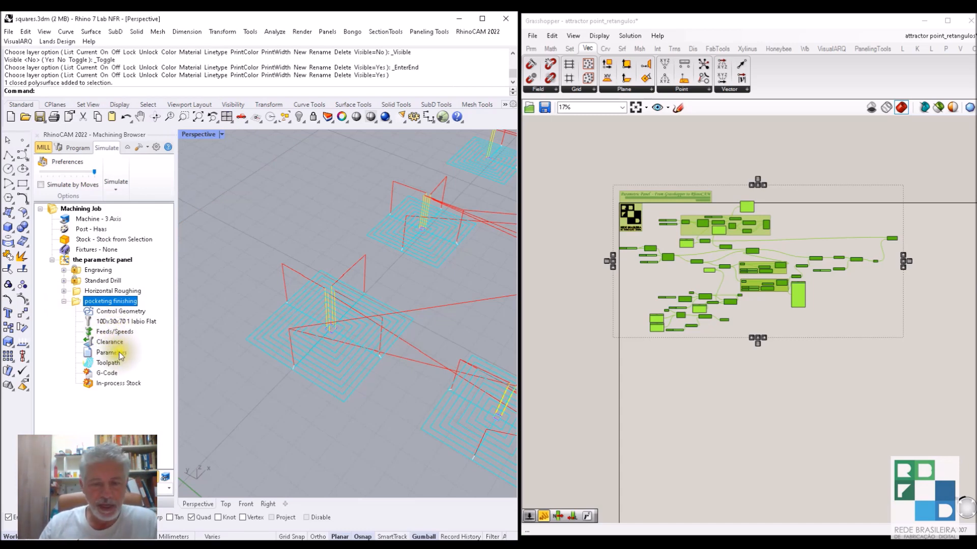
{"action": "left_click", "coordinate": [102, 353]}
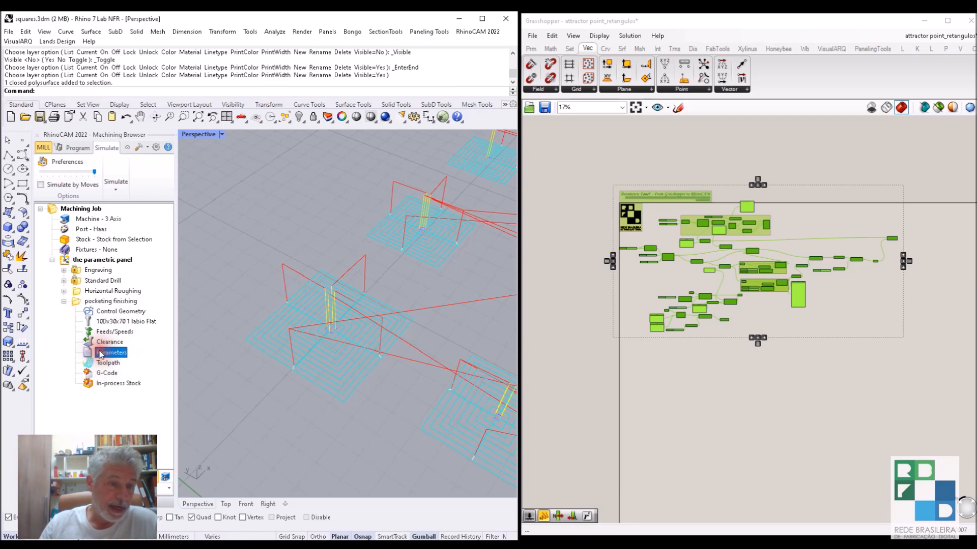
{"action": "double_click", "coordinate": [102, 353]}
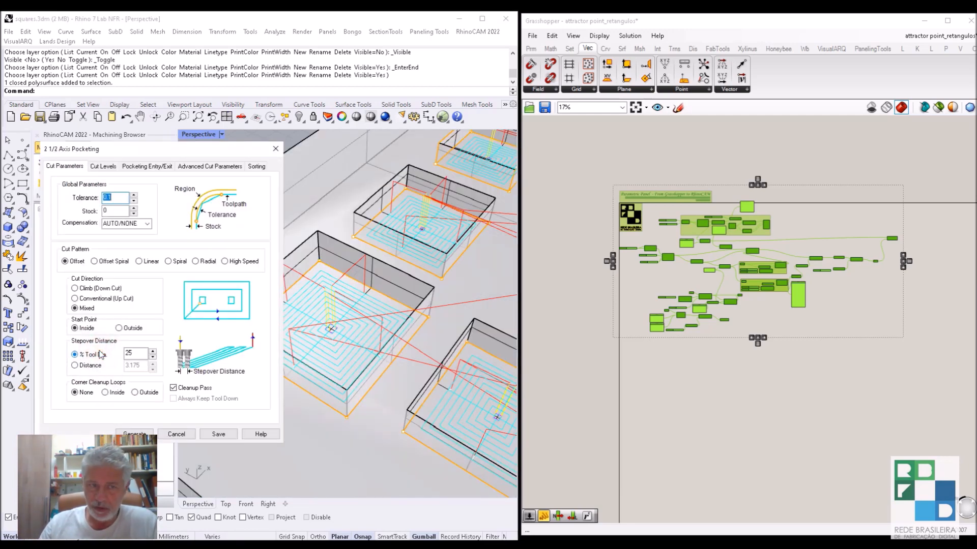
{"action": "double_click", "coordinate": [119, 210]}
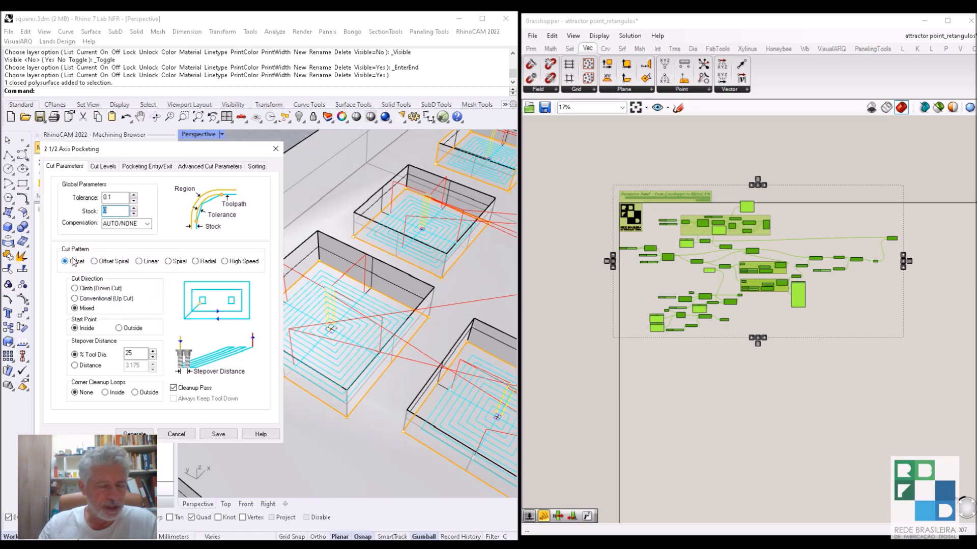
{"action": "double_click", "coordinate": [138, 352]}
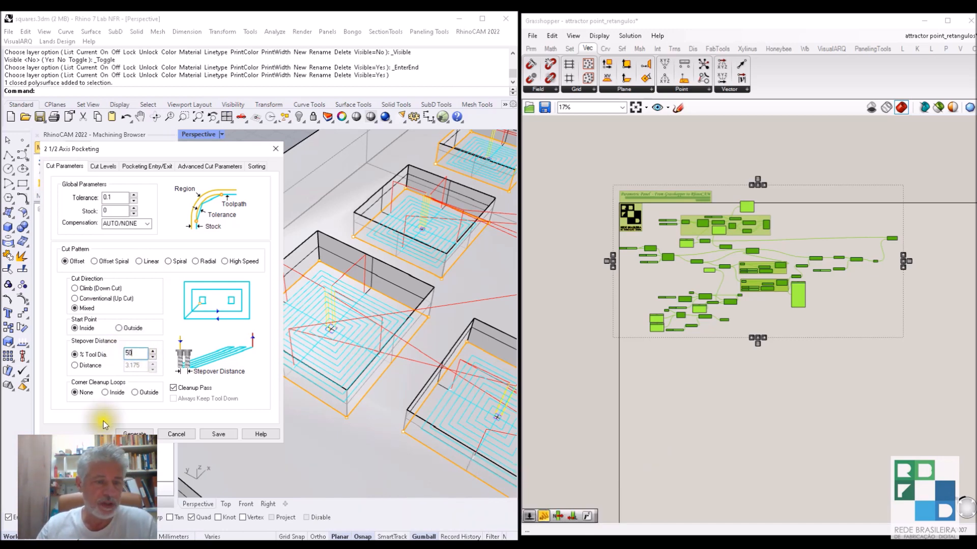
{"action": "left_click", "coordinate": [137, 433]}
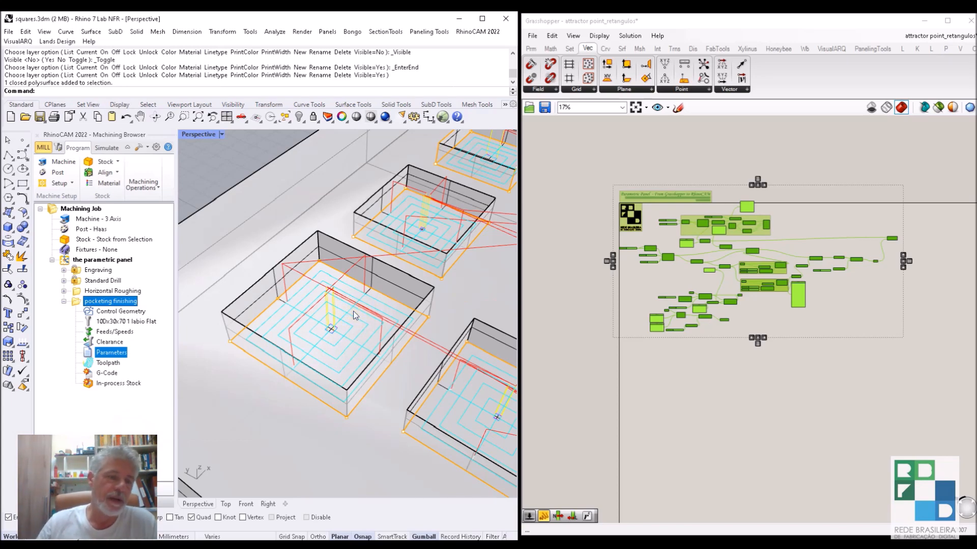
{"action": "double_click", "coordinate": [105, 301]}
{"action": "key", "text": "ctrl+s"}
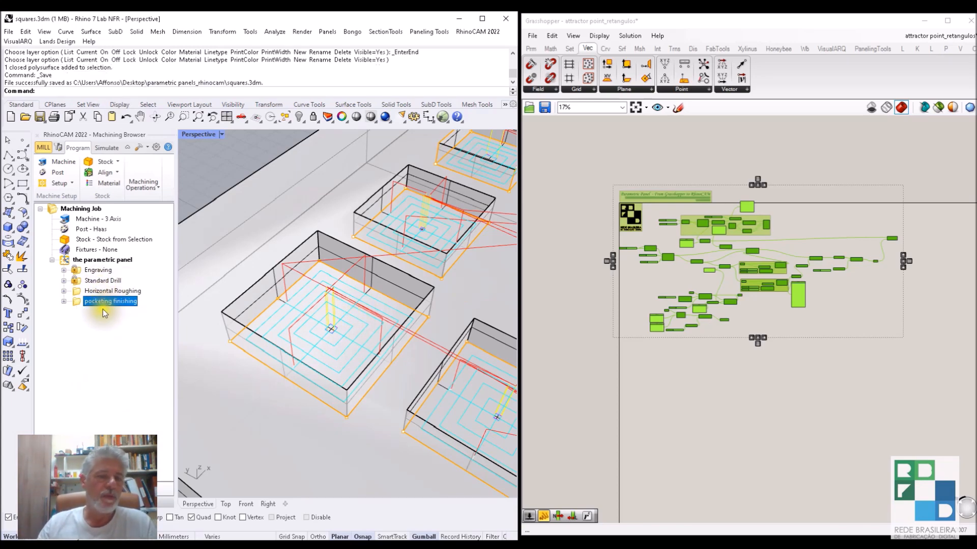
Review the Horizontal Roughing operation's stock allowance and stepdown distance in its parameters without changing them.
{"action": "left_click", "coordinate": [102, 292]}
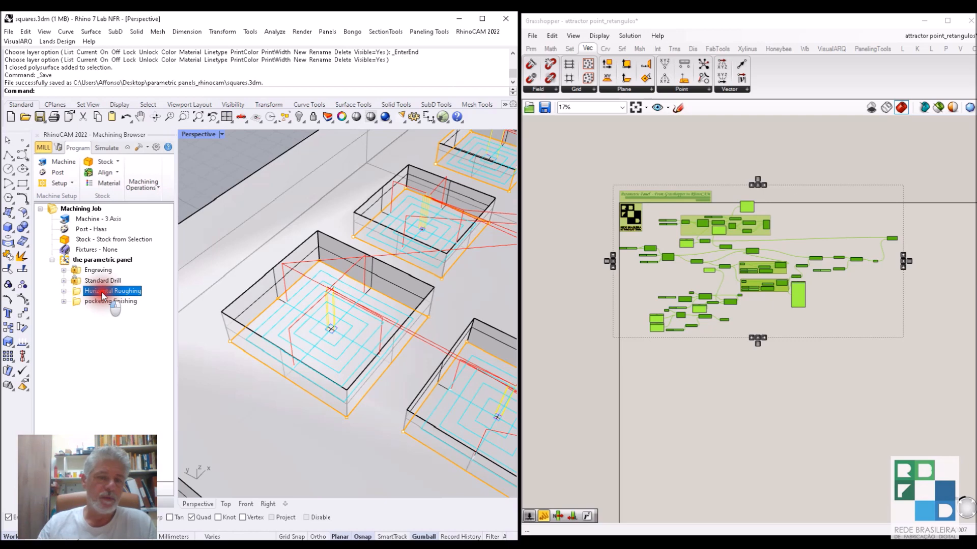
{"action": "left_click", "coordinate": [63, 292]}
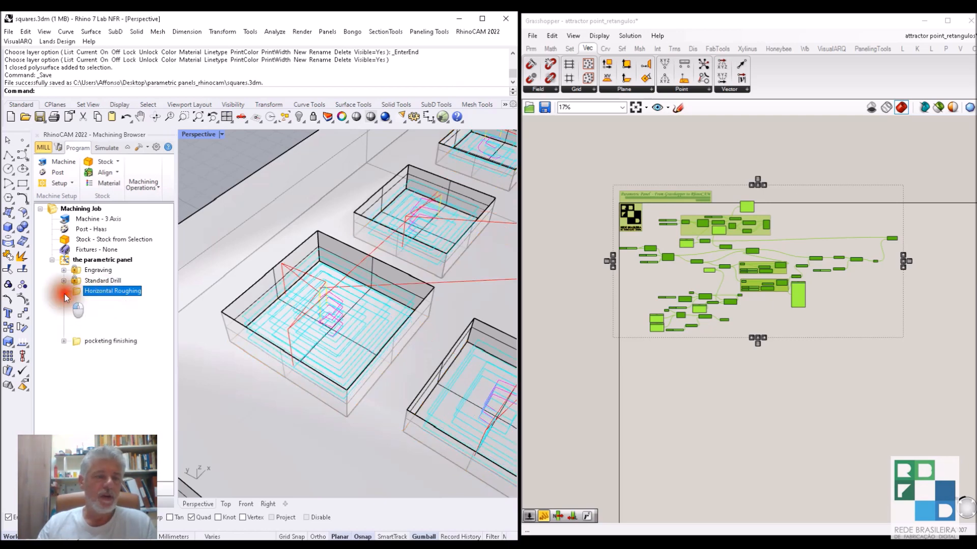
{"action": "double_click", "coordinate": [106, 339]}
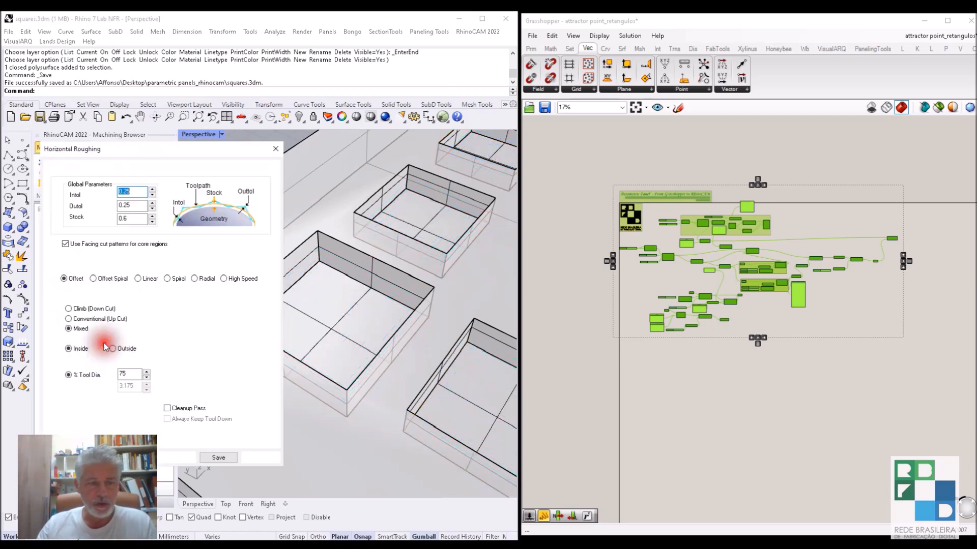
{"action": "left_click_drag", "start_coordinate": [135, 219], "coordinate": [85, 221]}
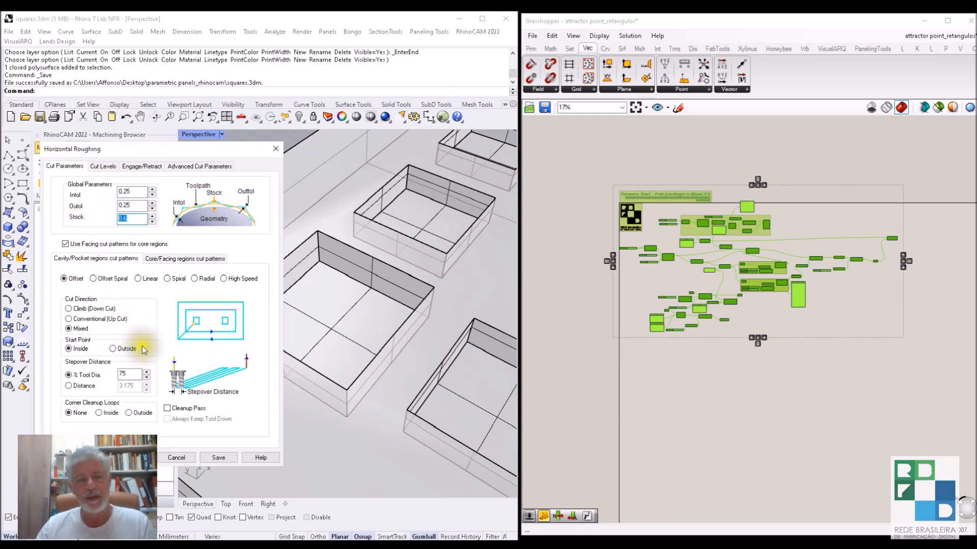
{"action": "left_click", "coordinate": [104, 167]}
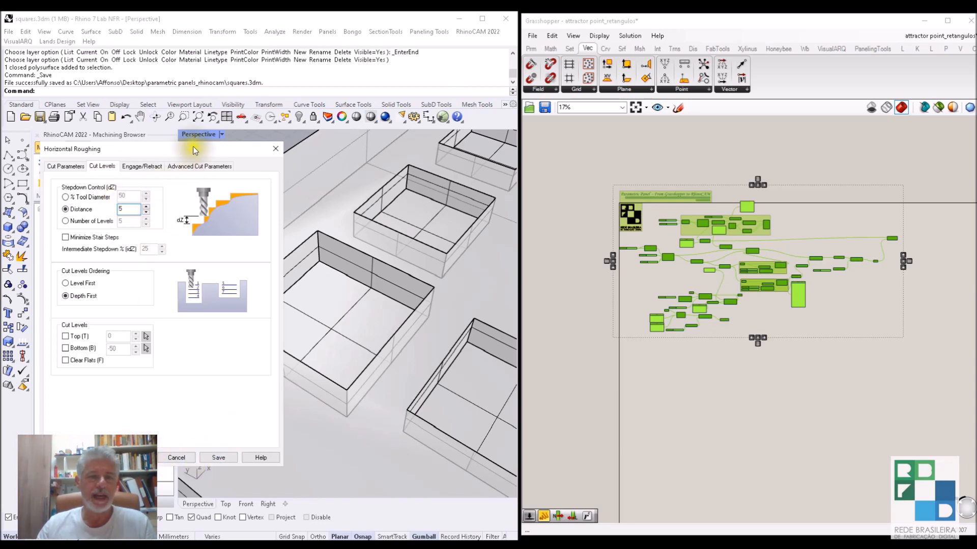
{"action": "left_click", "coordinate": [275, 149]}
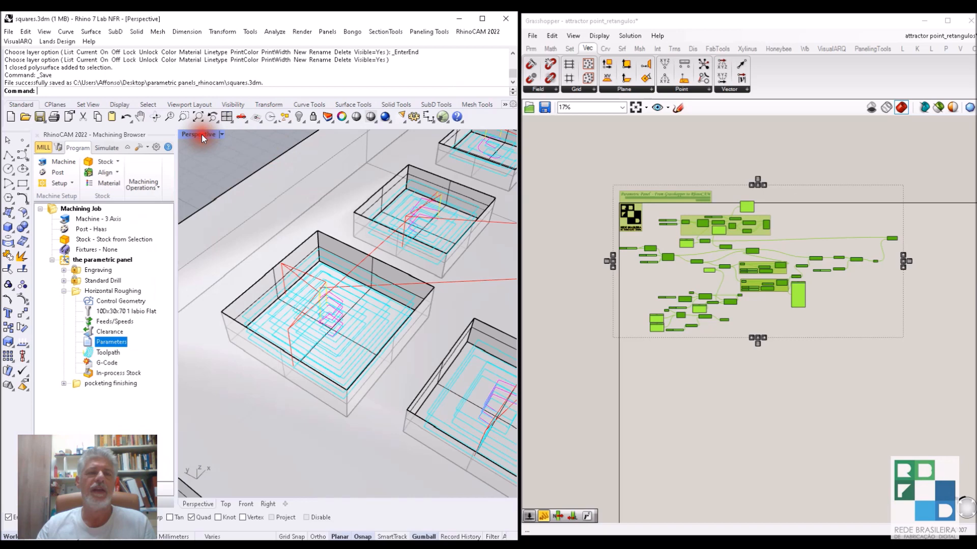
Examine the depth levels of the roughing toolpath inside the pockets in the Front view.
{"action": "double_click", "coordinate": [202, 134]}
{"action": "double_click", "coordinate": [186, 321]}
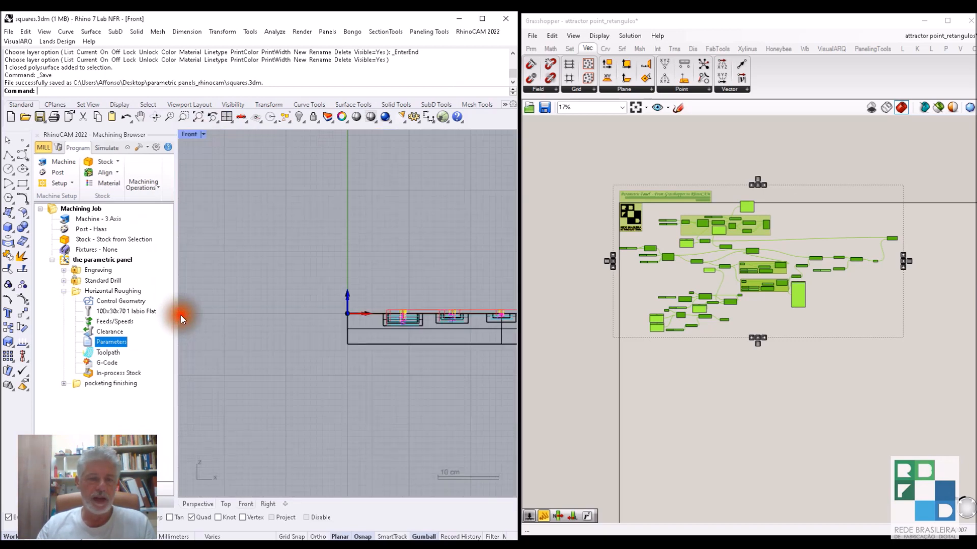
{"action": "scroll", "coordinate": [407, 269], "scroll_direction": "up", "scroll_amount": 5}
{"action": "right_click_drag", "start_coordinate": [367, 265], "coordinate": [396, 296]}
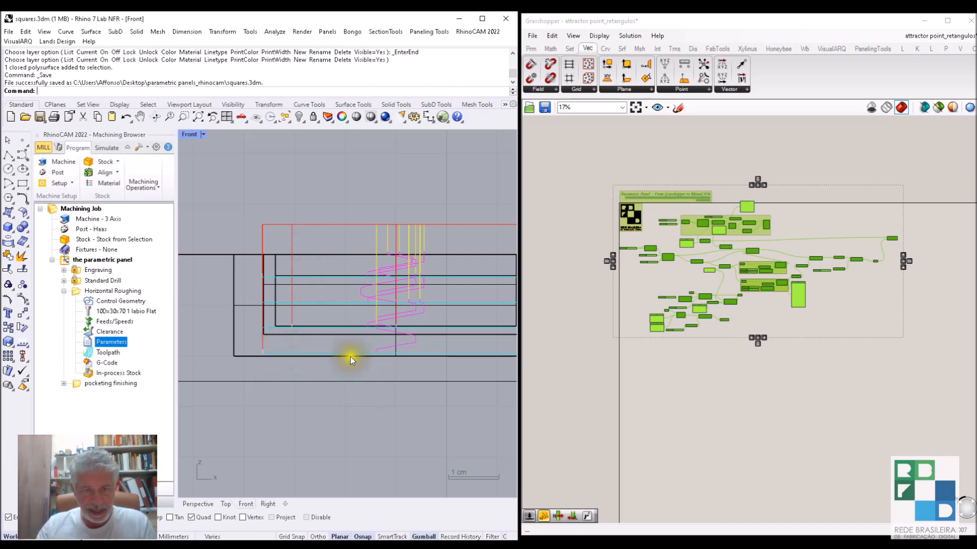
{"action": "scroll", "coordinate": [356, 360], "scroll_direction": "down", "scroll_amount": 10}
{"action": "right_click_drag", "start_coordinate": [400, 372], "coordinate": [265, 331]}
{"action": "scroll", "coordinate": [341, 291], "scroll_direction": "up", "scroll_amount": 10}
{"action": "scroll", "coordinate": [395, 312], "scroll_direction": "down", "scroll_amount": 10}
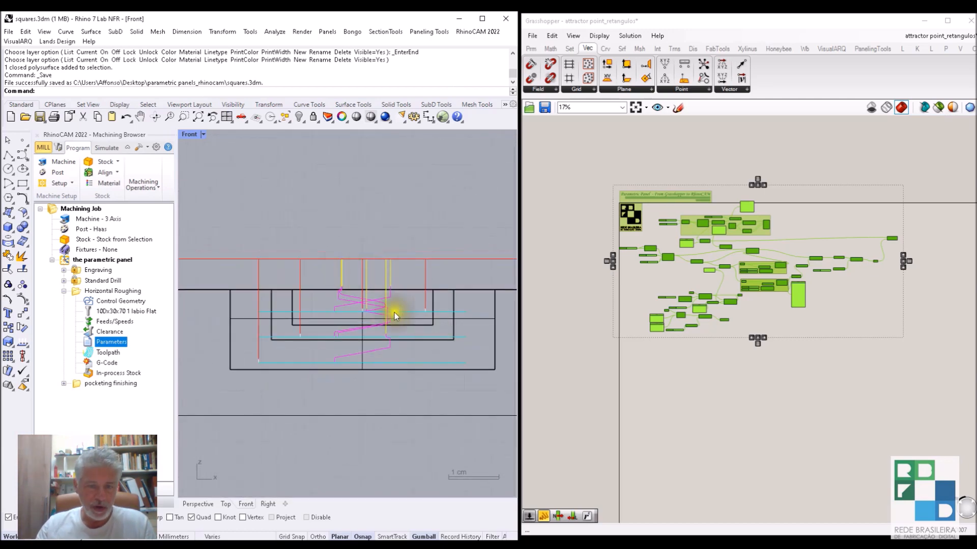
Return to the Perspective view of the whole panel and expand the Engraving operation in the machining job.
{"action": "double_click", "coordinate": [187, 133]}
{"action": "double_click", "coordinate": [365, 131]}
{"action": "scroll", "coordinate": [338, 268], "scroll_direction": "down", "scroll_amount": 12}
{"action": "scroll", "coordinate": [392, 279], "scroll_direction": "up", "scroll_amount": 7}
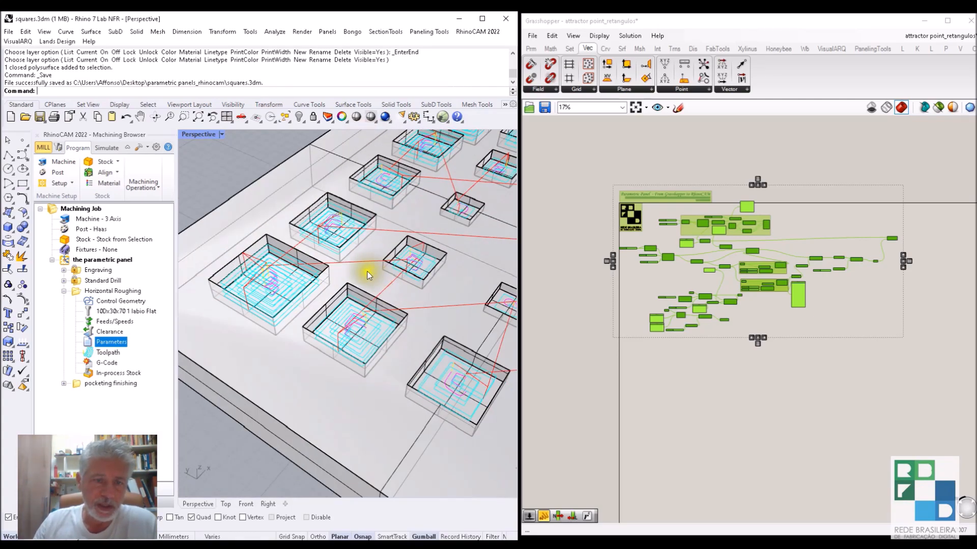
{"action": "scroll", "coordinate": [369, 275], "scroll_direction": "down", "scroll_amount": 5}
{"action": "scroll", "coordinate": [368, 272], "scroll_direction": "down", "scroll_amount": 4}
{"action": "right_click_drag", "start_coordinate": [400, 280], "coordinate": [337, 330]}
{"action": "left_click", "coordinate": [64, 270]}
Switch to Grasshopper and save the definition under the new name attractor point_retangulos_08_12.
{"action": "scroll", "coordinate": [659, 168], "scroll_direction": "up", "scroll_amount": 3}
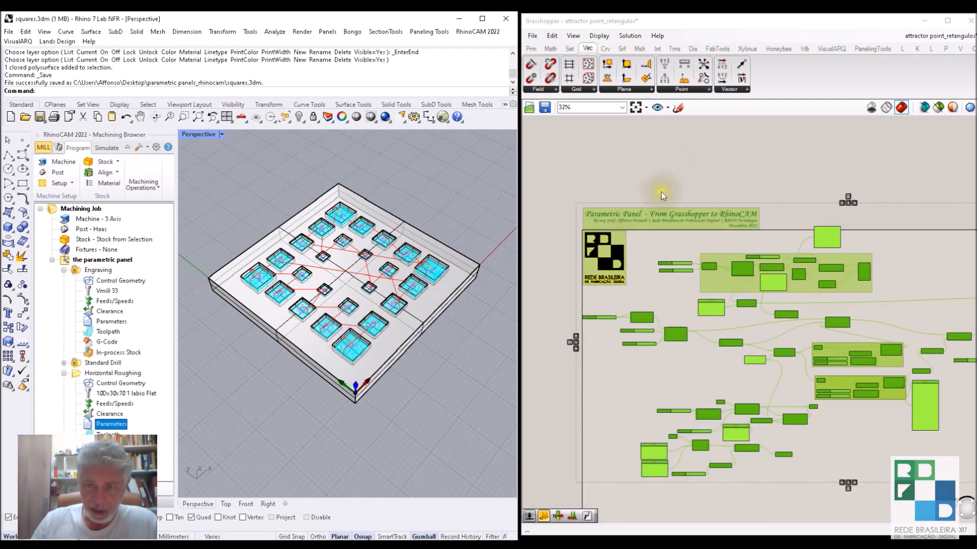
{"action": "scroll", "coordinate": [731, 279], "scroll_direction": "up", "scroll_amount": 3}
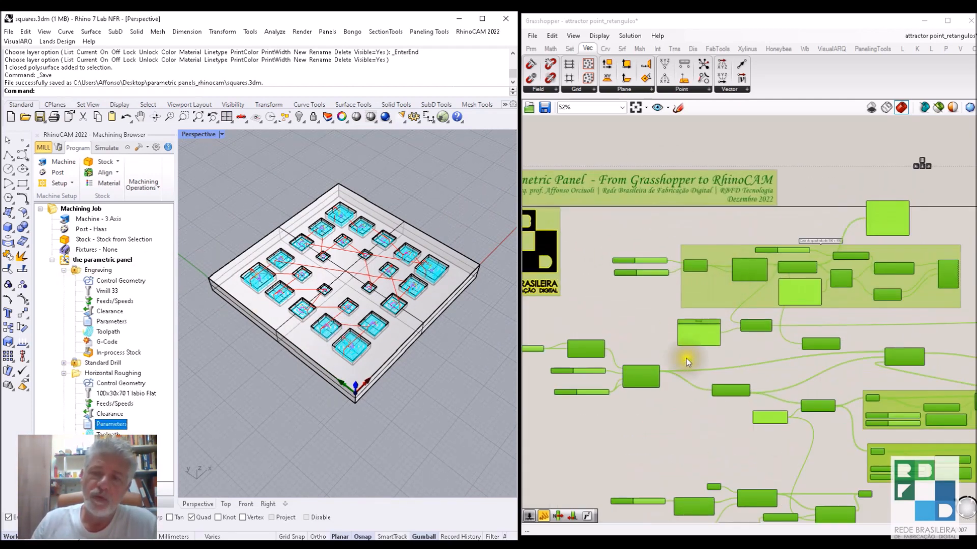
{"action": "right_click_drag", "start_coordinate": [699, 343], "coordinate": [809, 313]}
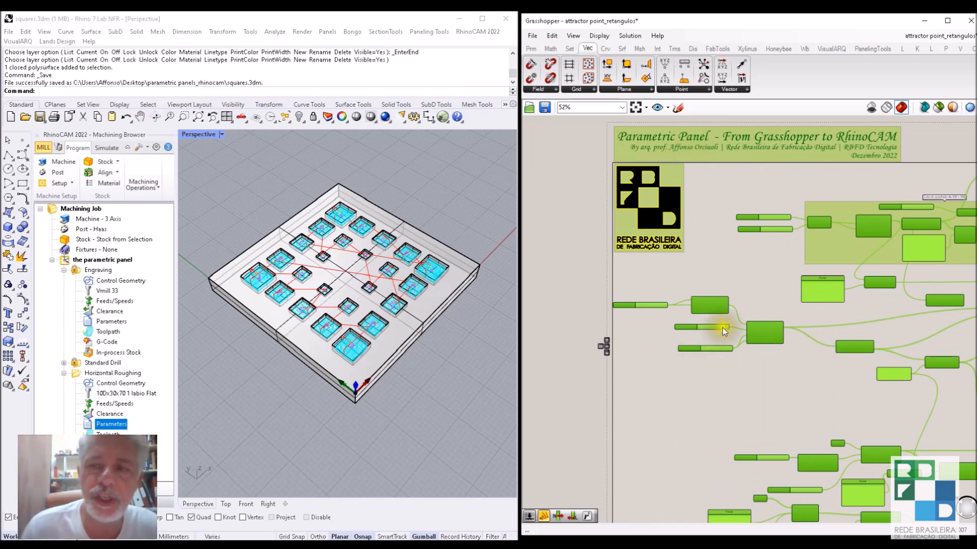
{"action": "left_click", "coordinate": [722, 346]}
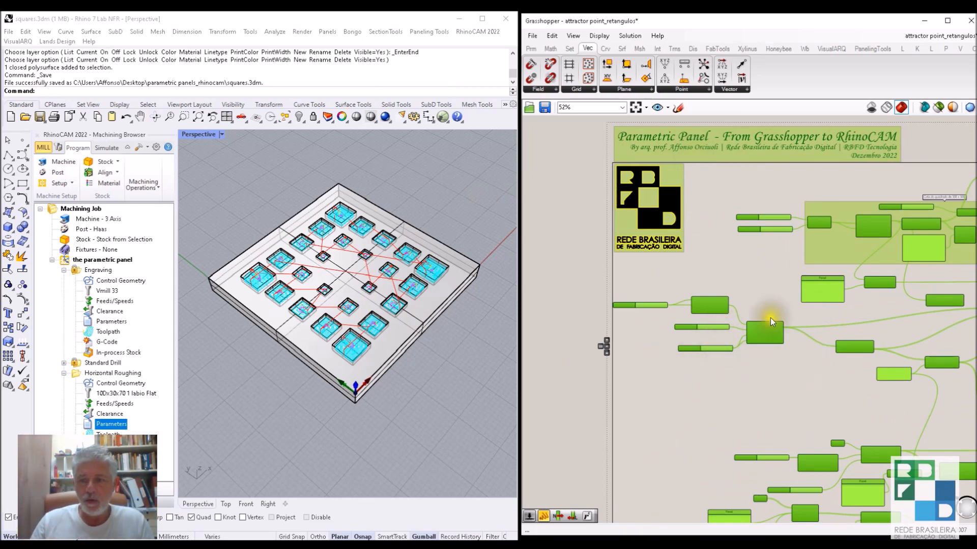
{"action": "scroll", "coordinate": [778, 338], "scroll_direction": "down", "scroll_amount": 5}
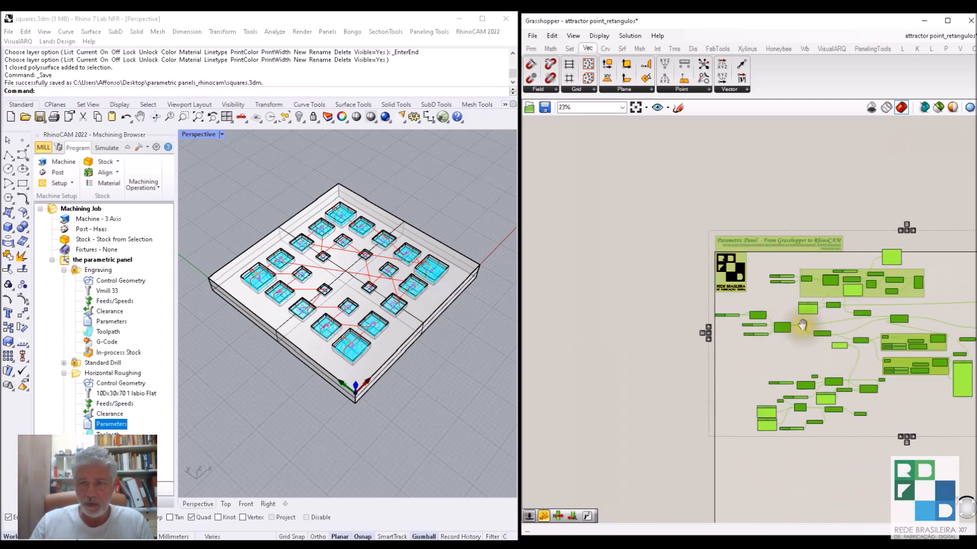
{"action": "right_click_drag", "start_coordinate": [808, 326], "coordinate": [725, 308]}
{"action": "left_click", "coordinate": [532, 35]}
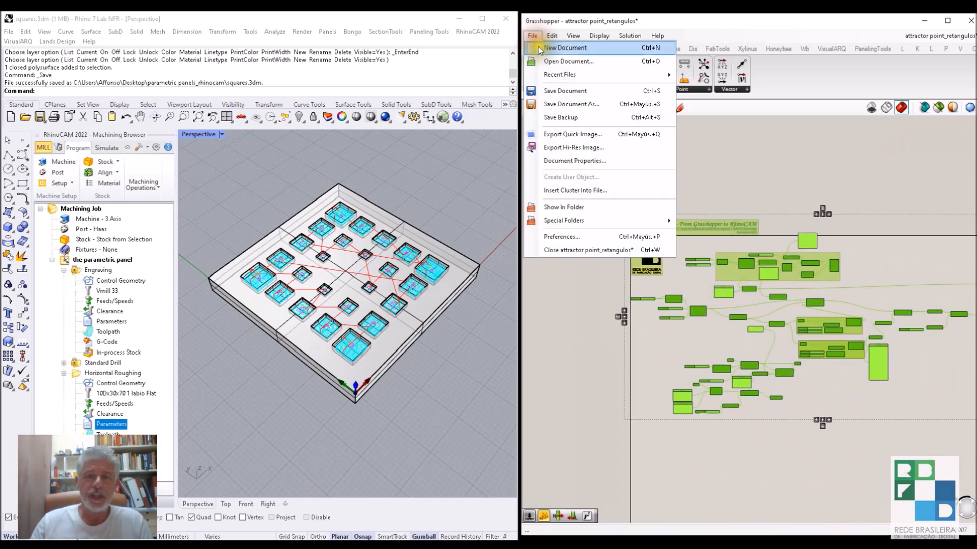
{"action": "left_click", "coordinate": [564, 104]}
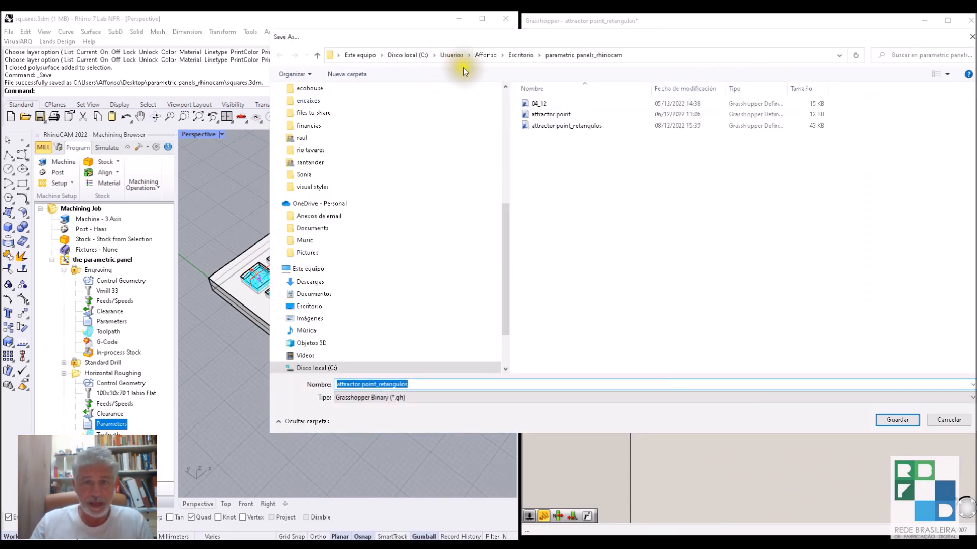
{"action": "left_click", "coordinate": [436, 384]}
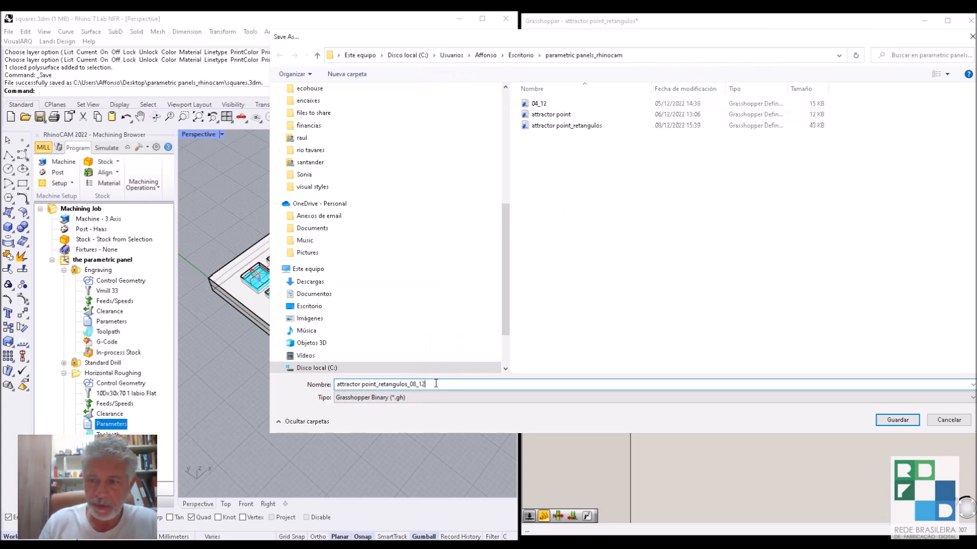
{"action": "left_click", "coordinate": [893, 417]}
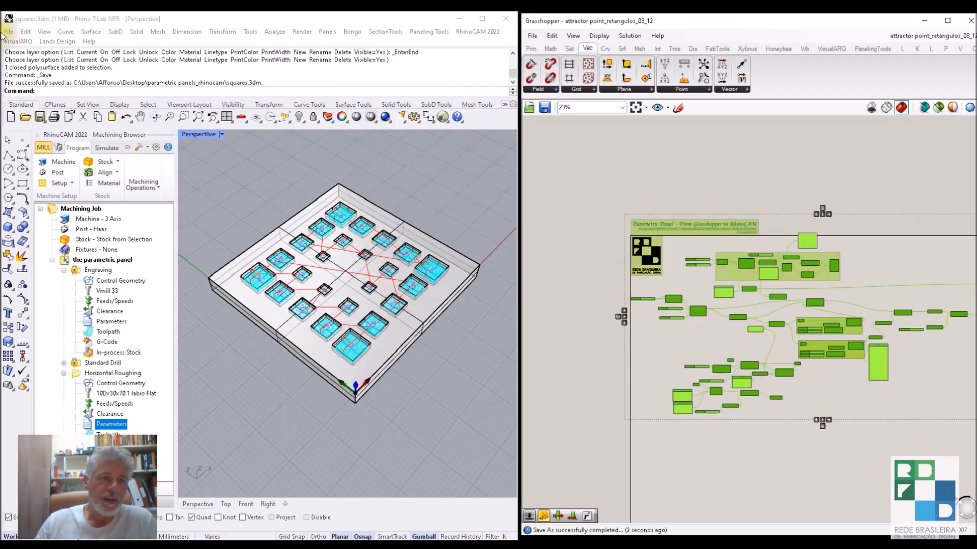
Switch to Rhino and save the model under the new name panel_08_12 in the parametric panels_rhinocam folder.
{"action": "left_click", "coordinate": [36, 69]}
{"action": "left_click", "coordinate": [9, 31]}
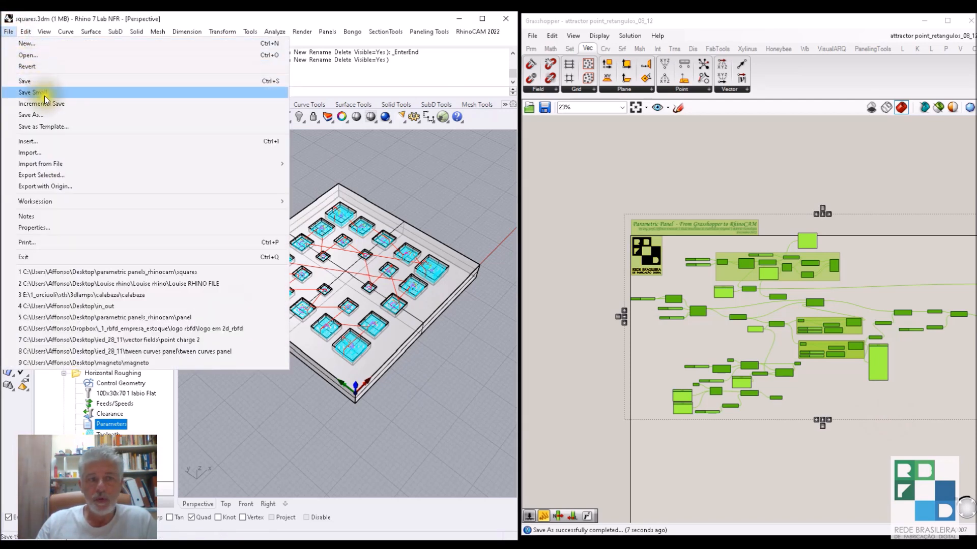
{"action": "left_click", "coordinate": [44, 114]}
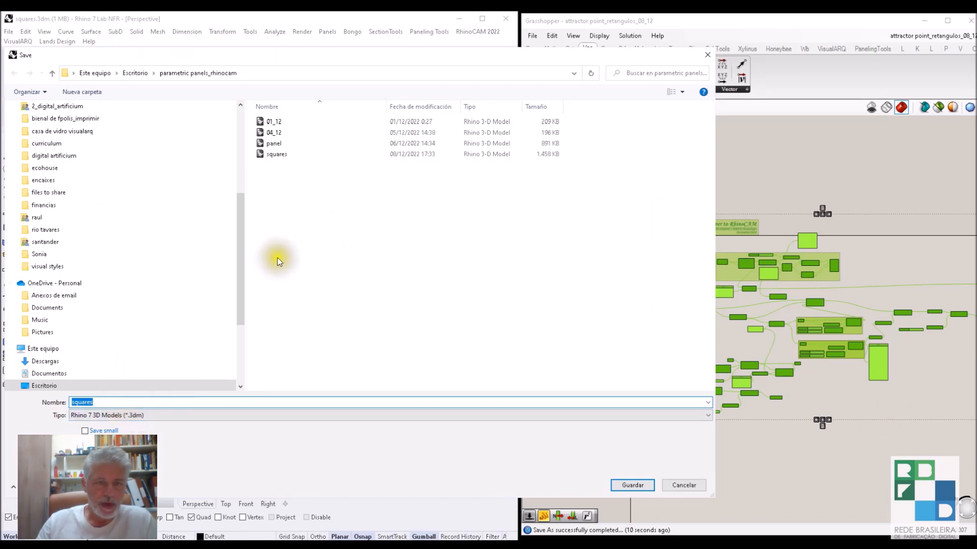
{"action": "left_click", "coordinate": [274, 143]}
{"action": "double_click", "coordinate": [126, 398]}
{"action": "left_click", "coordinate": [131, 401]}
{"action": "type", "text": "_08_12"}
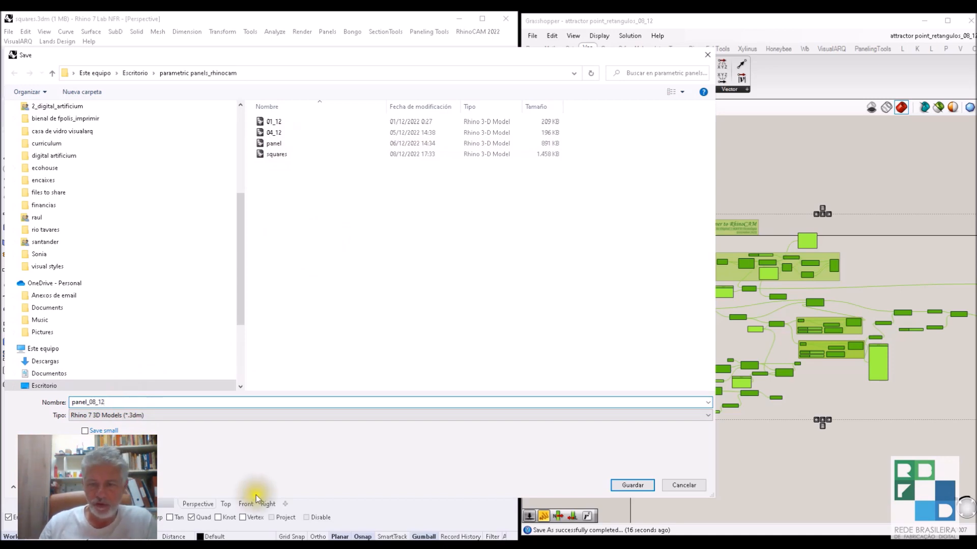
{"action": "left_click", "coordinate": [633, 485]}
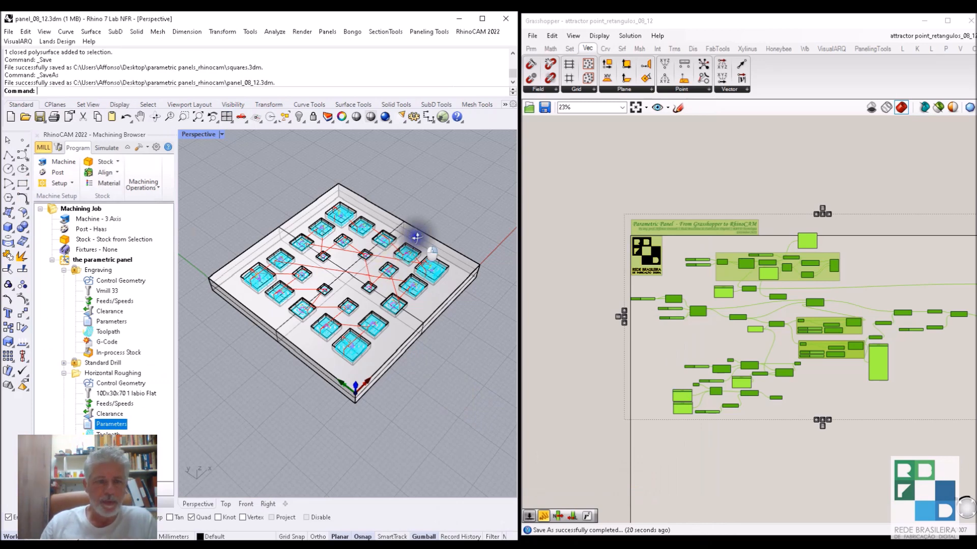
Unsuppress the Engraving operation and simulate it, checking the engraved grooves on the stock.
{"action": "right_click_drag", "start_coordinate": [414, 233], "coordinate": [330, 254]}
{"action": "right_click", "coordinate": [85, 273]}
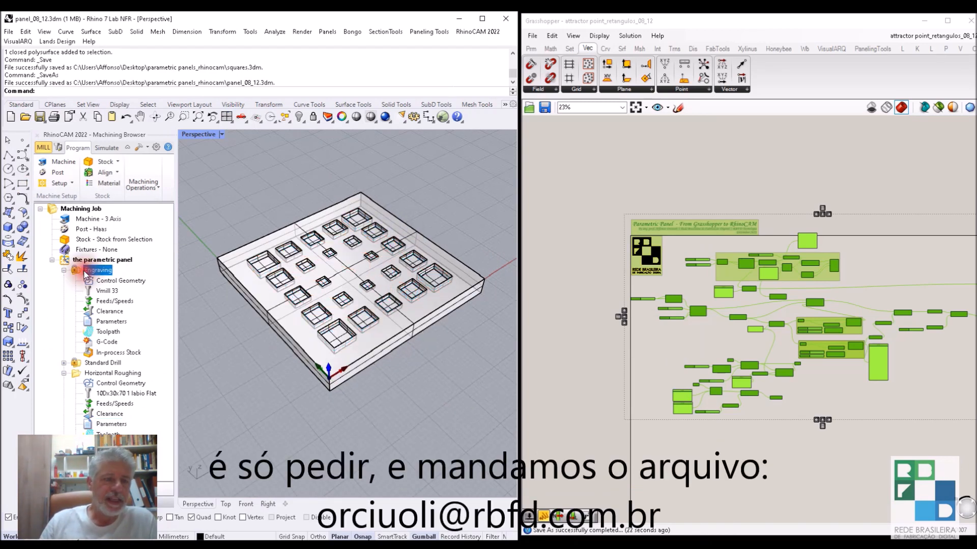
{"action": "left_click", "coordinate": [113, 315]}
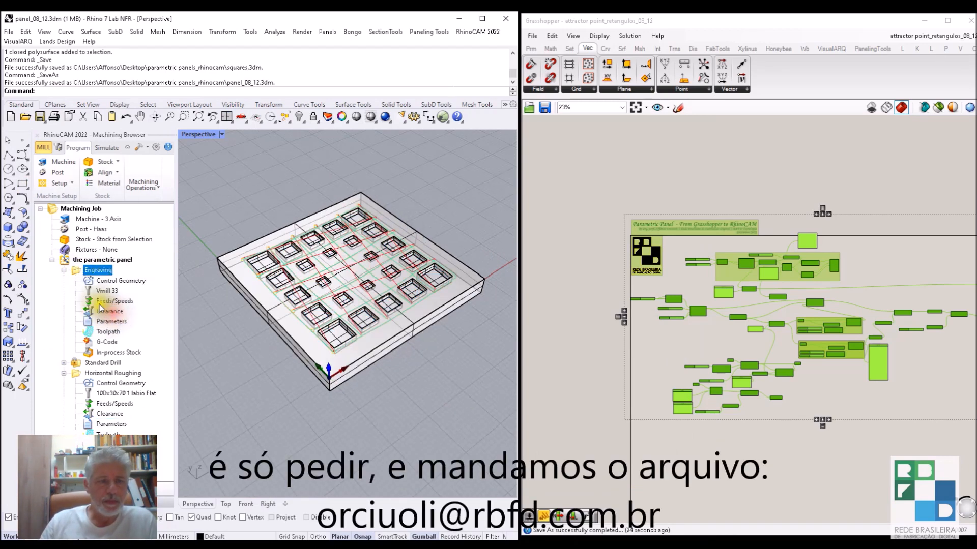
{"action": "right_click", "coordinate": [100, 273]}
{"action": "left_click", "coordinate": [136, 311]}
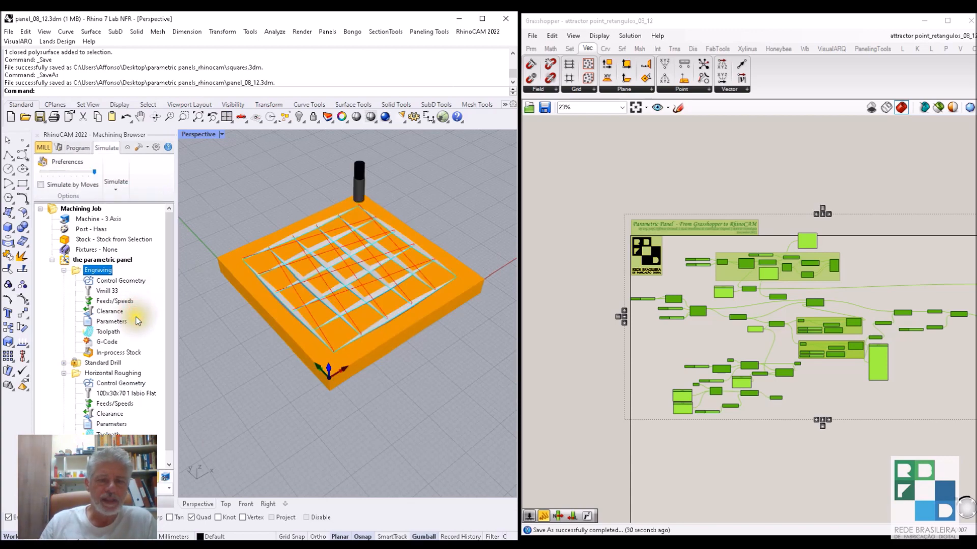
{"action": "right_click_drag", "start_coordinate": [299, 301], "coordinate": [333, 300]}
{"action": "scroll", "coordinate": [325, 349], "scroll_direction": "up", "scroll_amount": 5}
{"action": "scroll", "coordinate": [325, 349], "scroll_direction": "down", "scroll_amount": 5}
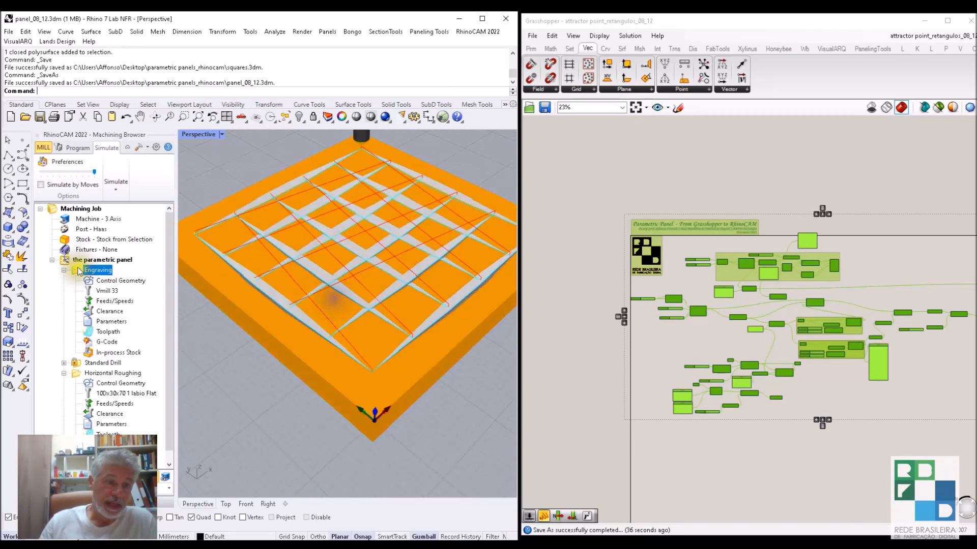
Collapse the expanded operations in the machining job and look through the contents of the Engraving and Standard Drill operations.
{"action": "left_click", "coordinate": [64, 271]}
{"action": "left_click", "coordinate": [63, 290]}
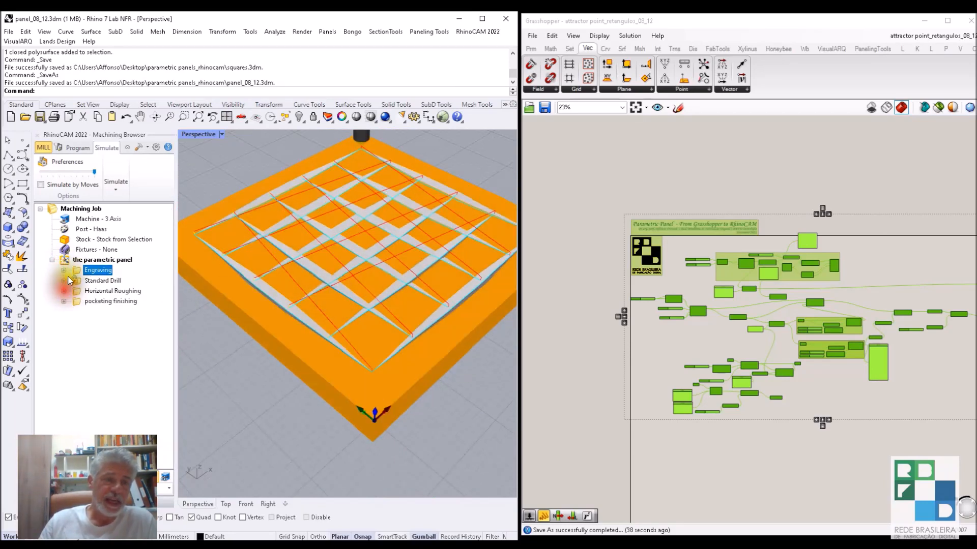
{"action": "mouse_move", "coordinate": [78, 270]}
{"action": "left_mouse_down"}
{"action": "mouse_move", "coordinate": [76, 356]}
{"action": "mouse_move", "coordinate": [67, 260]}
{"action": "left_mouse_up"}
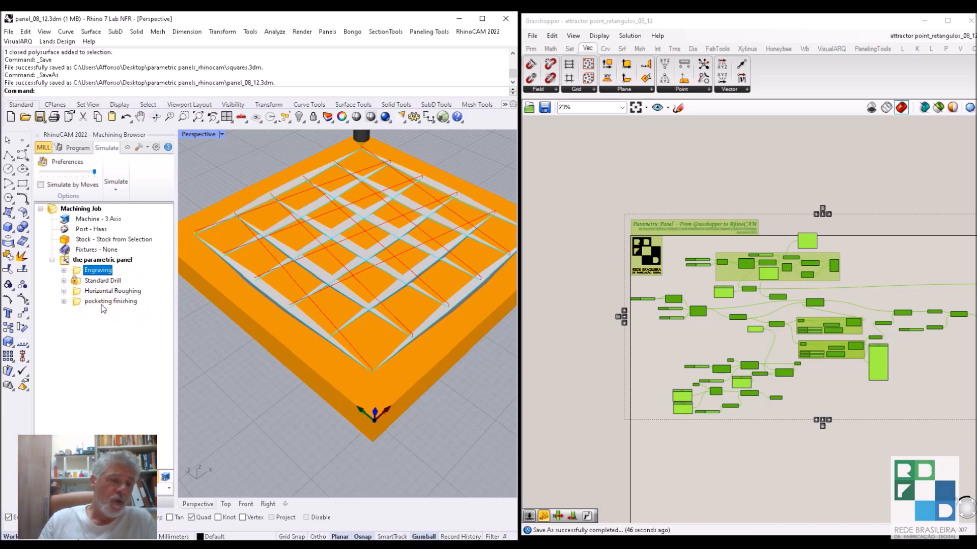
{"action": "left_click", "coordinate": [63, 270]}
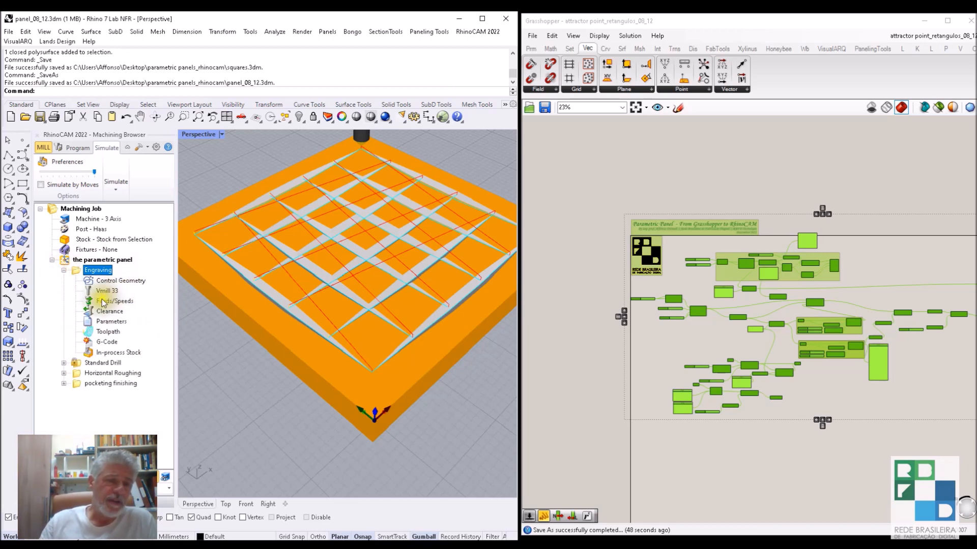
{"action": "left_click", "coordinate": [63, 271]}
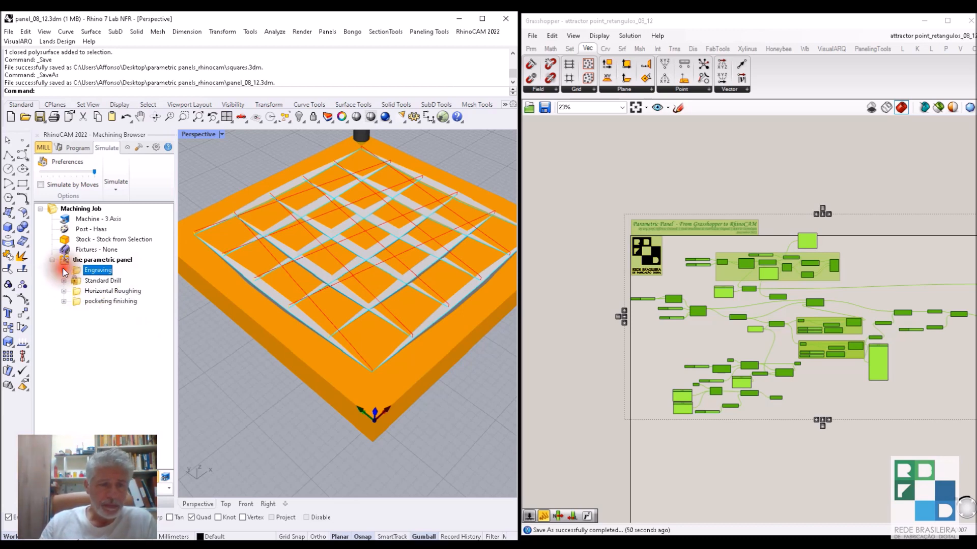
{"action": "left_click", "coordinate": [63, 281]}
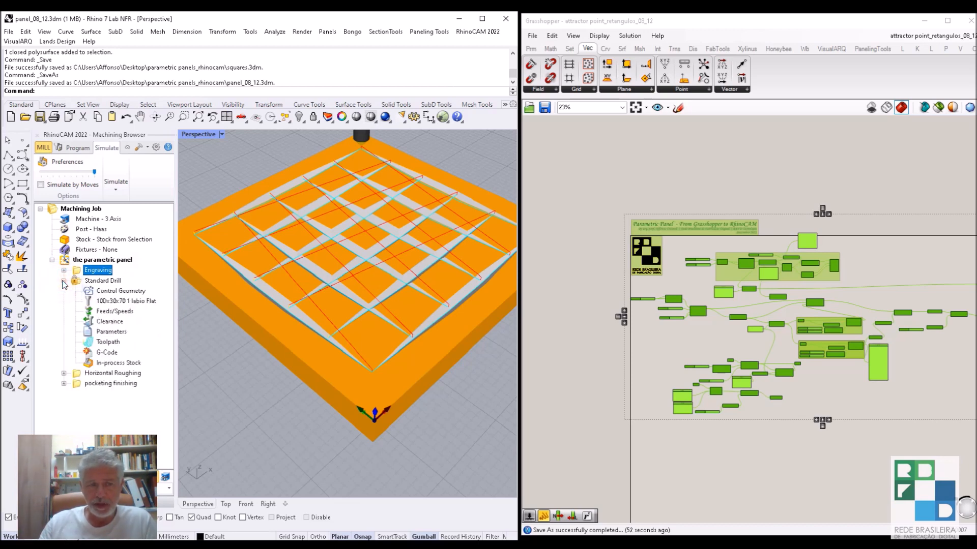
{"action": "left_click", "coordinate": [63, 281]}
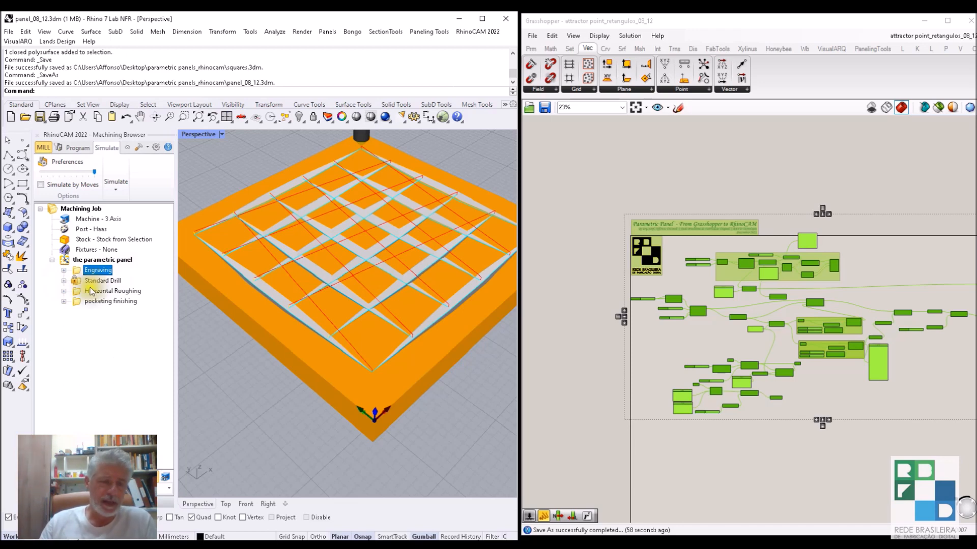
Unsuppress the Standard Drill operation, check the simulated holes at the groove intersections, and collapse the operation.
{"action": "right_click_drag", "start_coordinate": [342, 280], "coordinate": [340, 294]}
{"action": "right_click", "coordinate": [106, 280]}
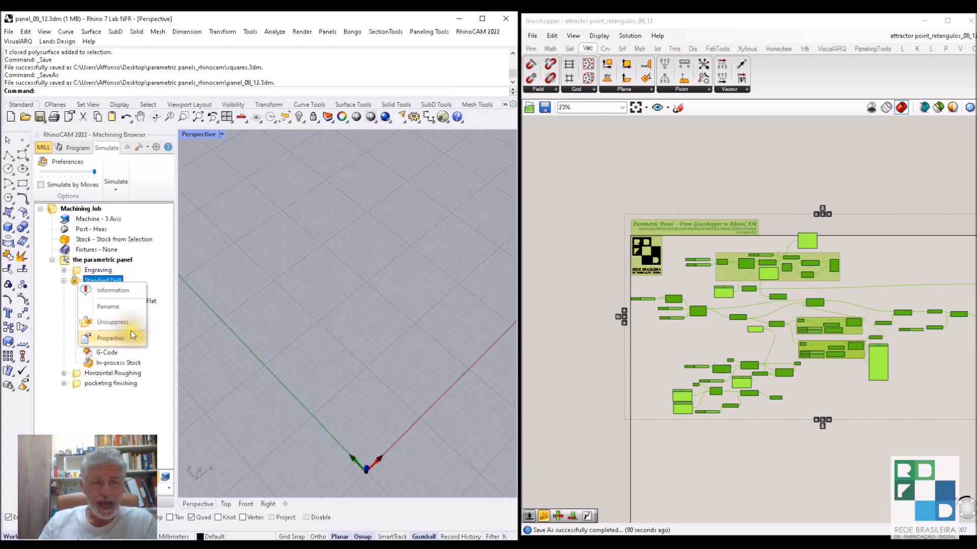
{"action": "left_click", "coordinate": [127, 324]}
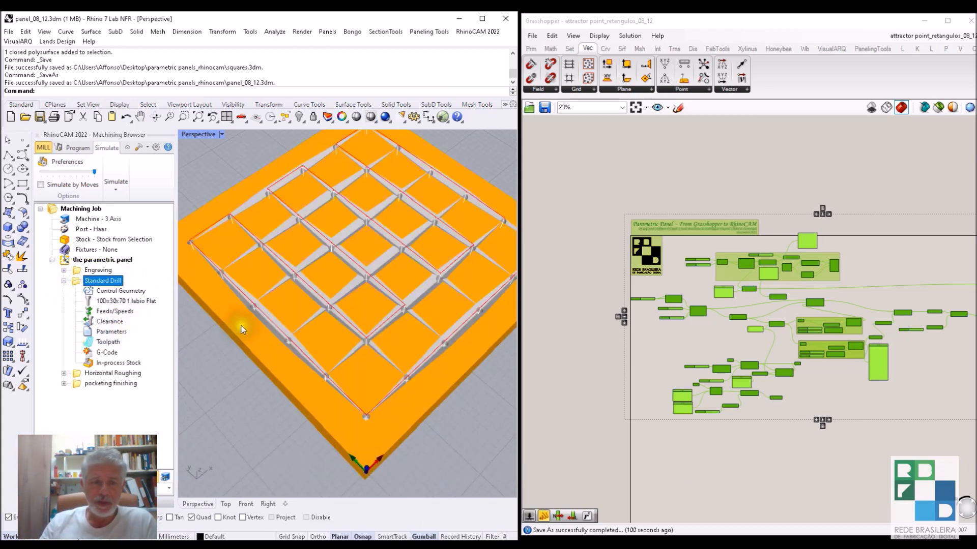
{"action": "left_click", "coordinate": [64, 282]}
Review the machining operation types available for programming, covering the Holes, 2 Axis and 3 Axis Advanced strategies.
{"action": "left_click", "coordinate": [77, 148]}
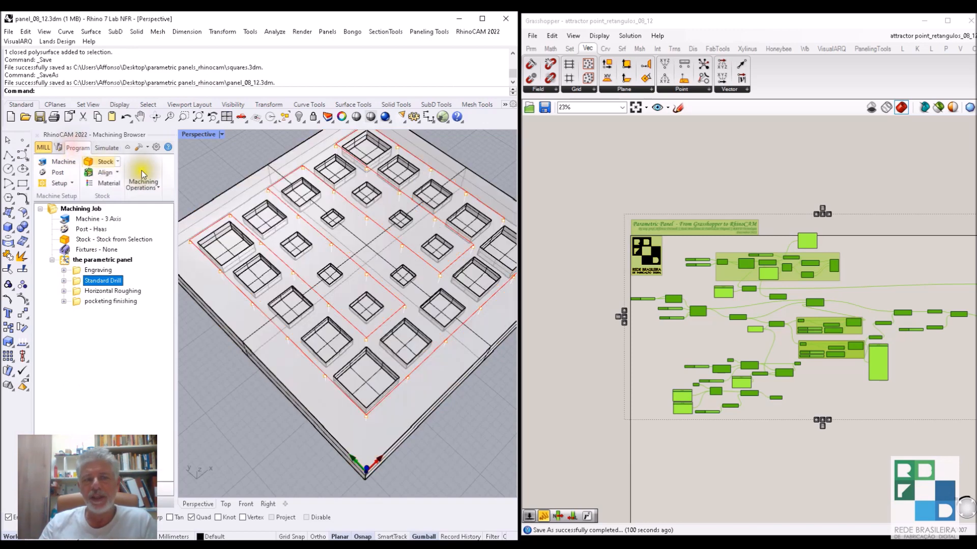
{"action": "left_click", "coordinate": [157, 191]}
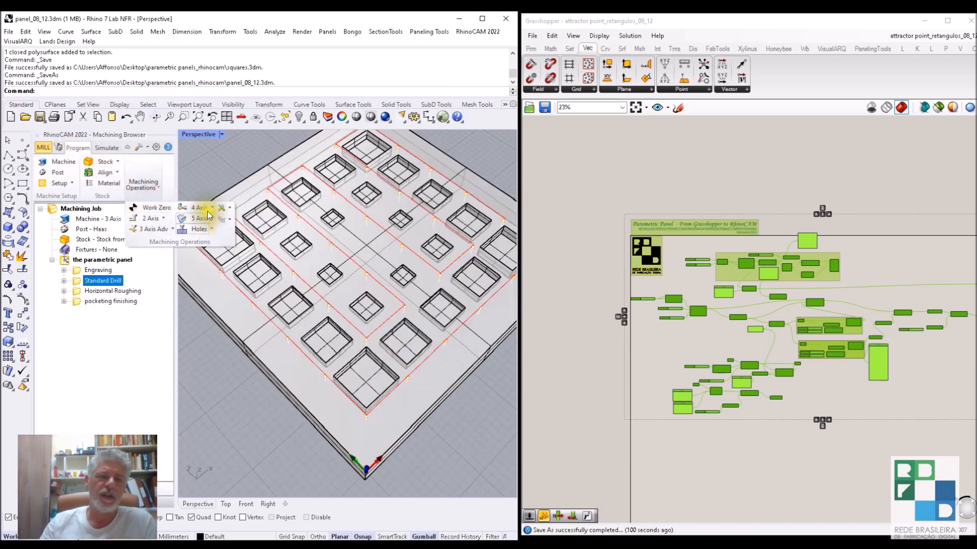
{"action": "left_click", "coordinate": [211, 229]}
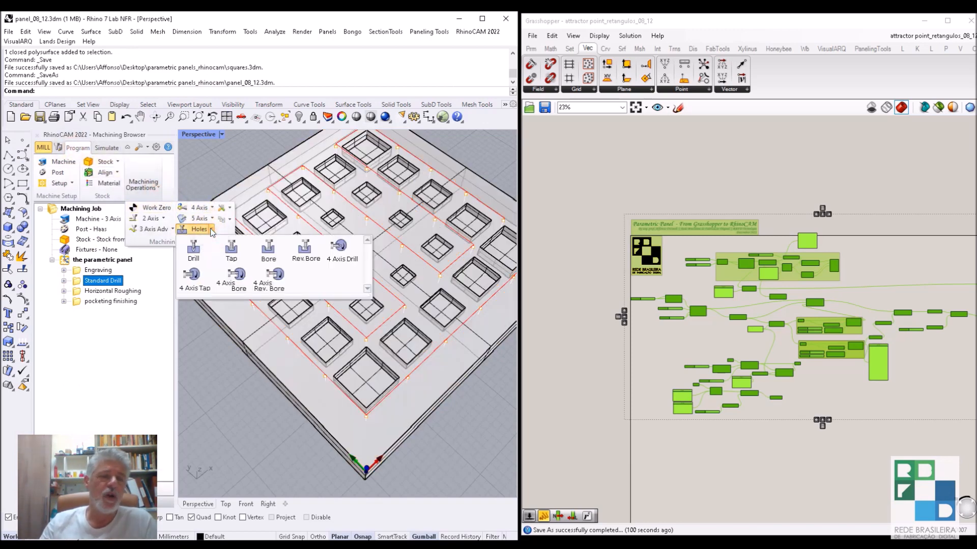
{"action": "left_click", "coordinate": [163, 218]}
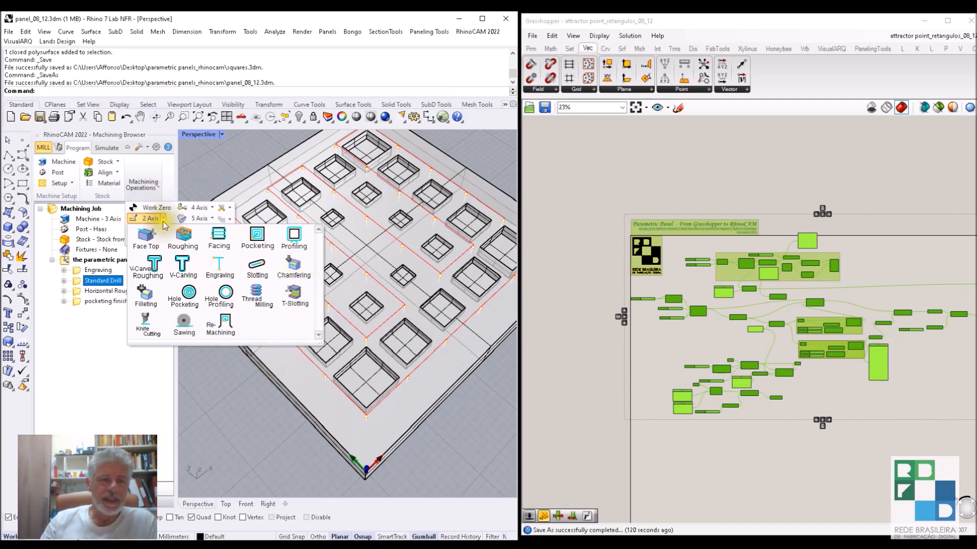
{"action": "left_click", "coordinate": [222, 181]}
{"action": "left_click", "coordinate": [150, 193]}
{"action": "left_click", "coordinate": [152, 192]}
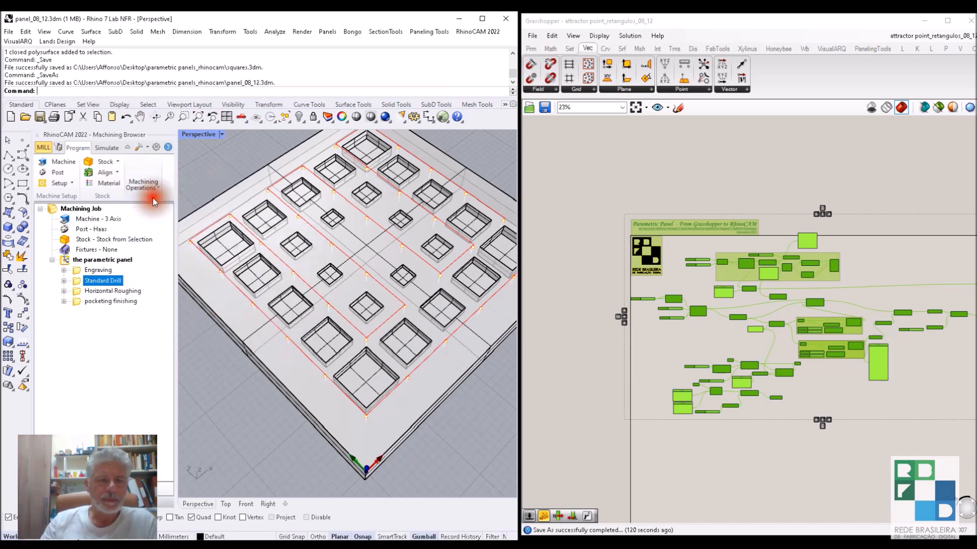
{"action": "left_click", "coordinate": [151, 191]}
{"action": "left_click", "coordinate": [172, 230]}
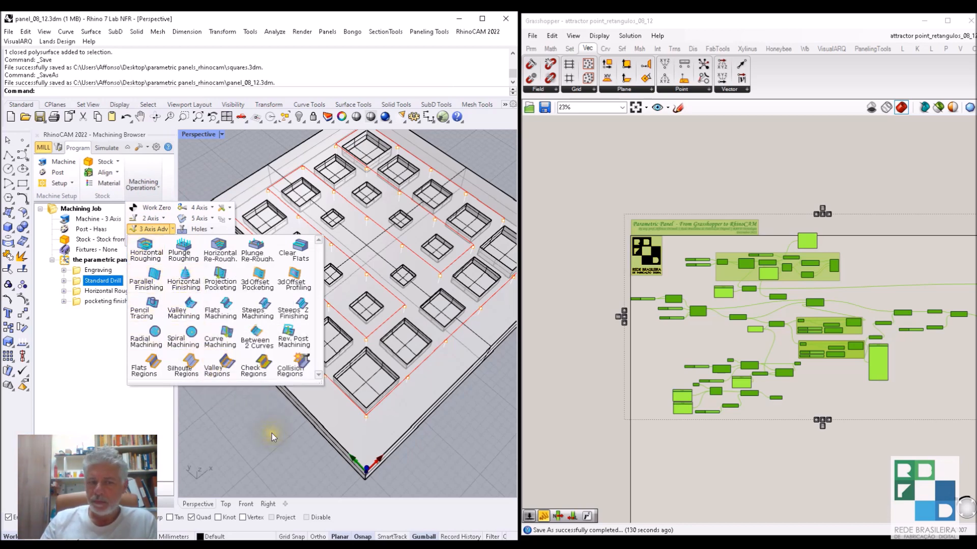
{"action": "left_click", "coordinate": [212, 232]}
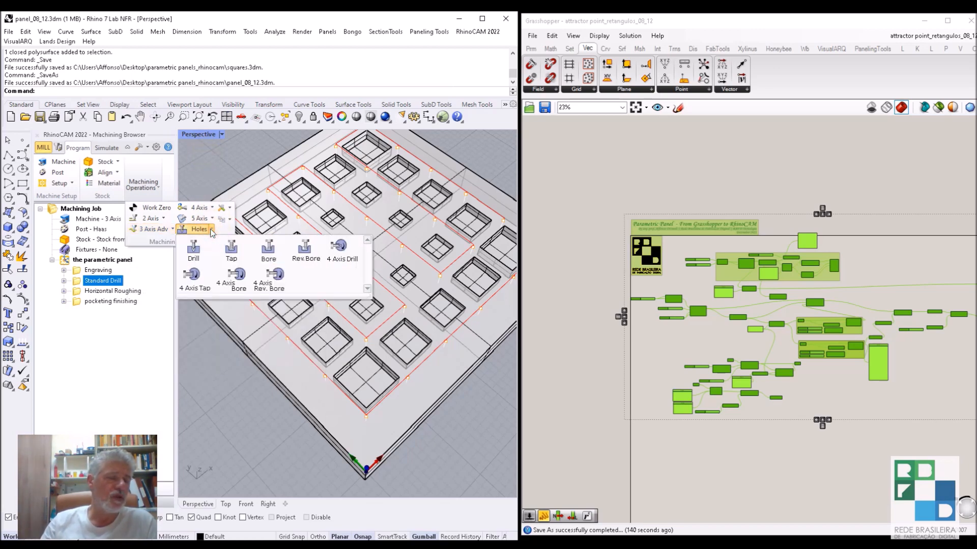
{"action": "left_click", "coordinate": [212, 164]}
Review the Standard Drill operation's cut parameters and available drill types, keeping Deep Drill, and close the settings.
{"action": "left_click", "coordinate": [67, 284]}
{"action": "left_click", "coordinate": [64, 281]}
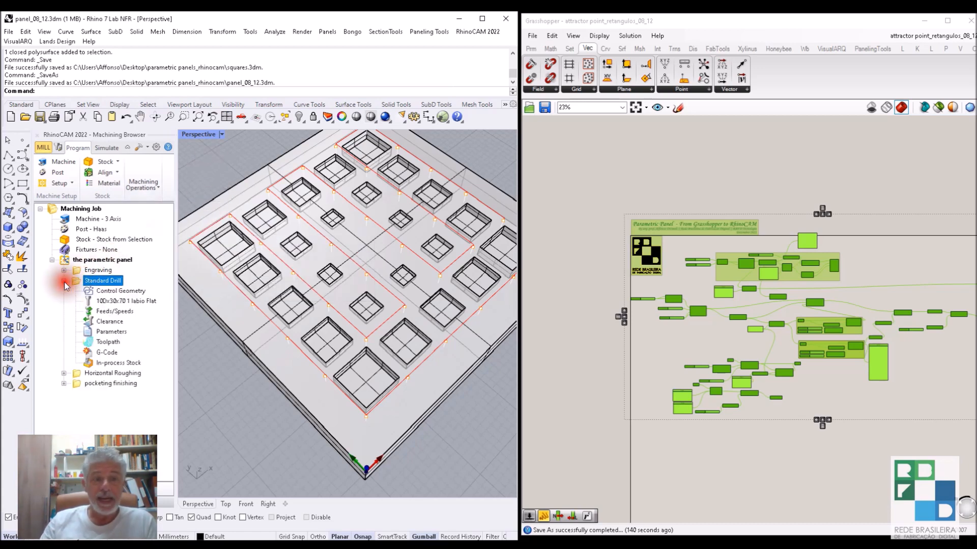
{"action": "double_click", "coordinate": [108, 333]}
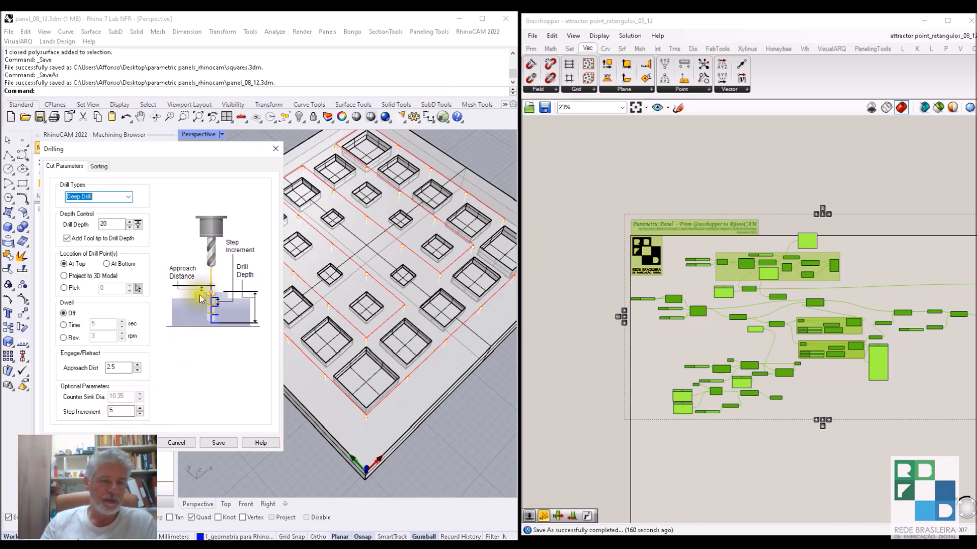
{"action": "left_click", "coordinate": [121, 197]}
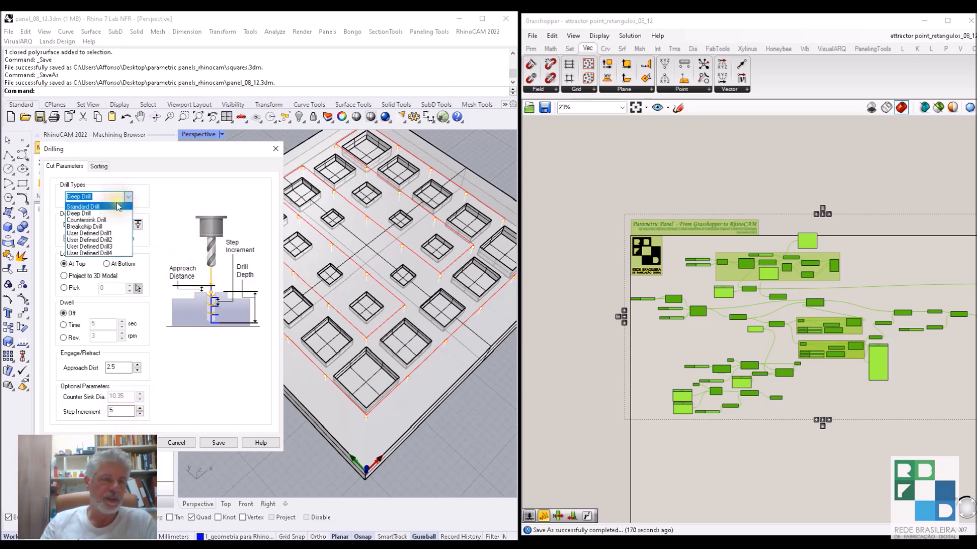
{"action": "left_click", "coordinate": [104, 198]}
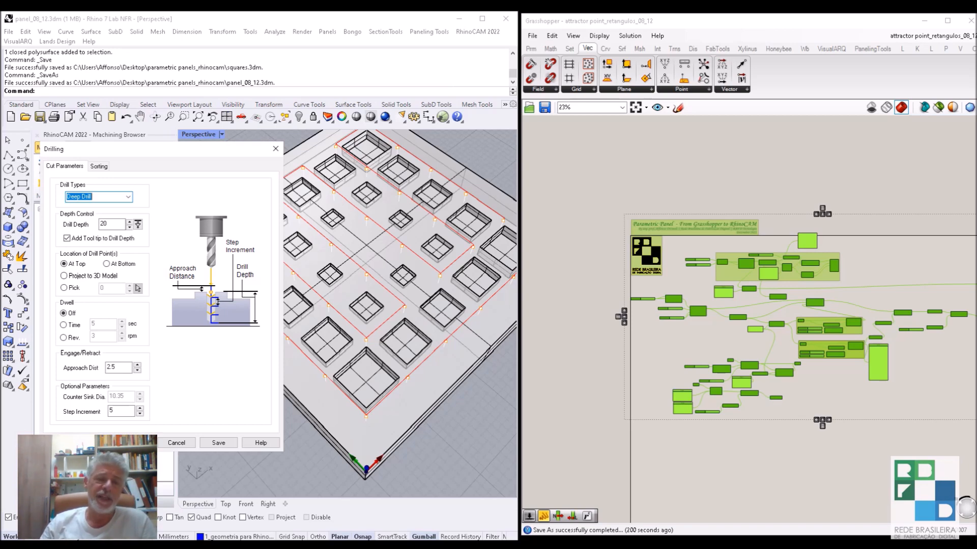
{"action": "left_click", "coordinate": [134, 443]}
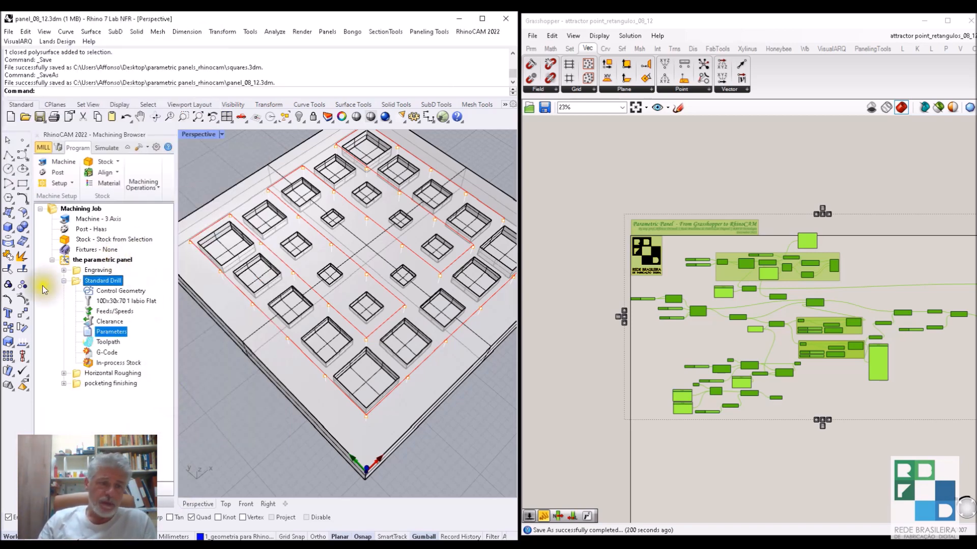
{"action": "left_click", "coordinate": [63, 281]}
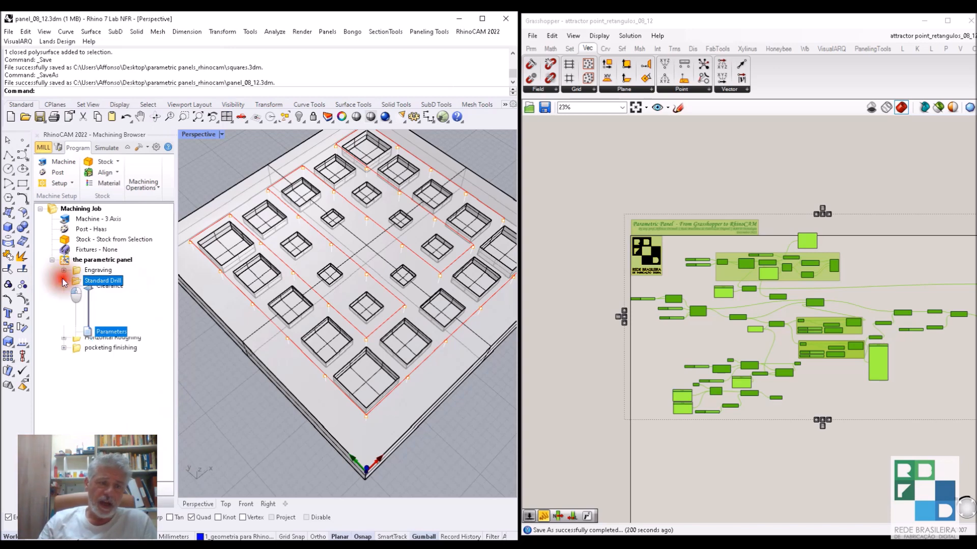
Check the machining information of the parametric panel setup, including each operation's tool, feed, spindle speed and machining time.
{"action": "left_click", "coordinate": [104, 260]}
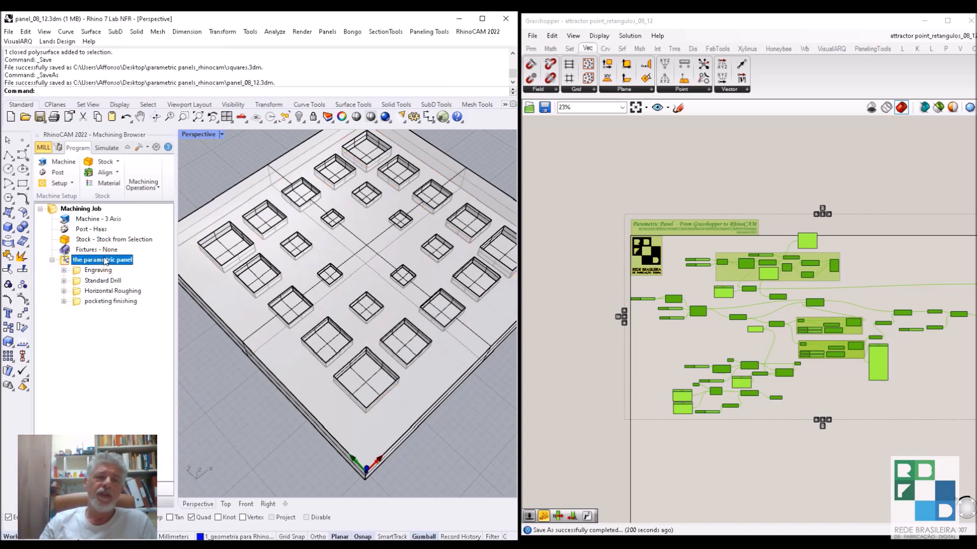
{"action": "right_click", "coordinate": [104, 261]}
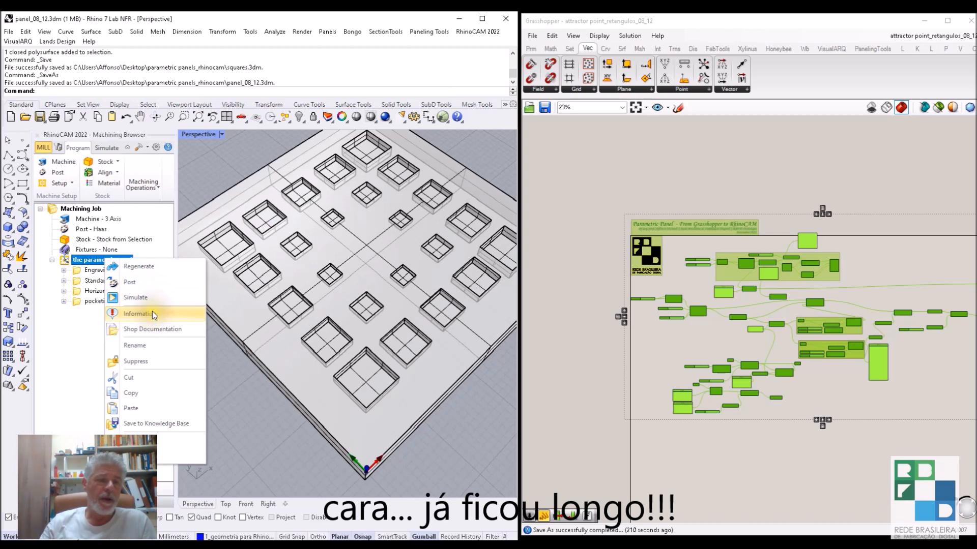
{"action": "left_click", "coordinate": [152, 314]}
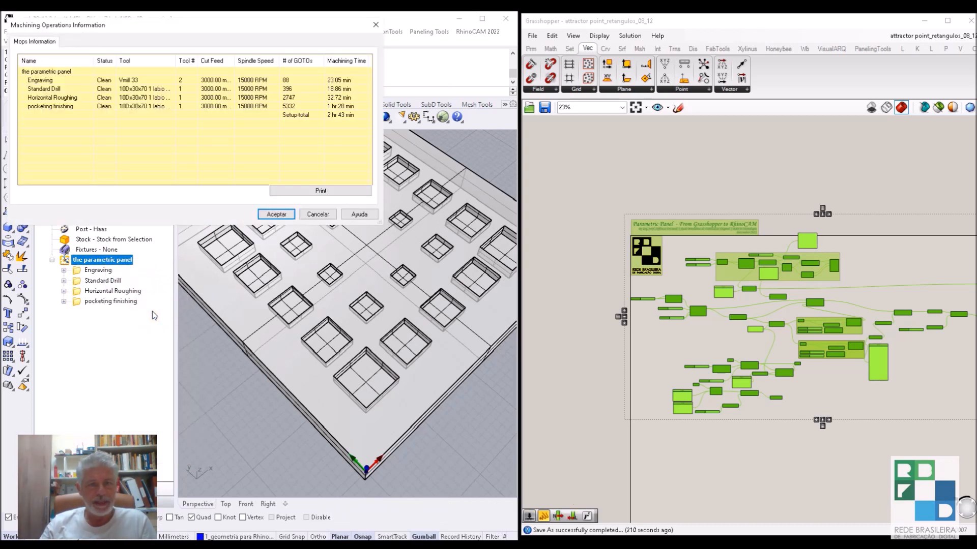
{"action": "left_click_drag", "start_coordinate": [246, 26], "coordinate": [283, 76]}
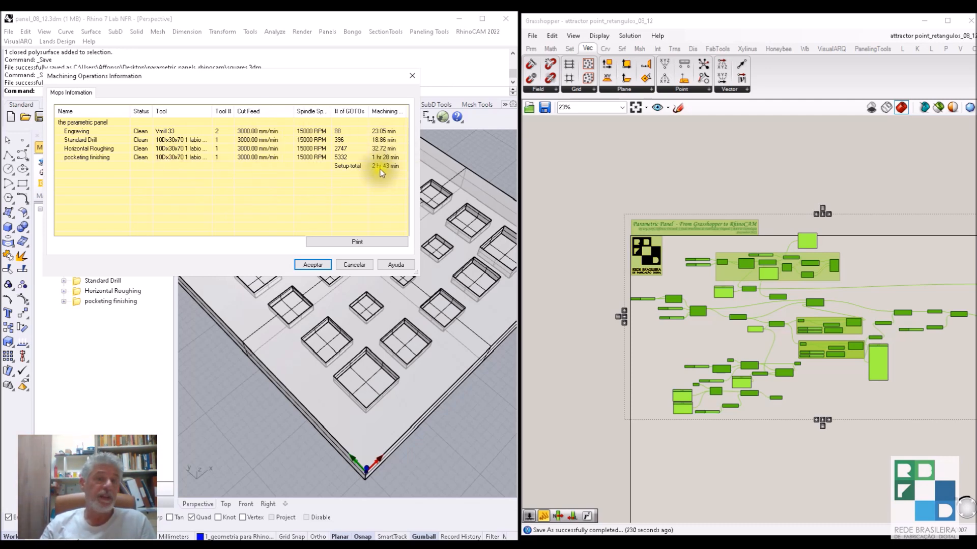
{"action": "left_click", "coordinate": [312, 265]}
Generate shop documentation for the parametric panel setup with Template1, saved as panel_08_12.htm in the parametric panels_rhinocam folder.
{"action": "right_click", "coordinate": [110, 260]}
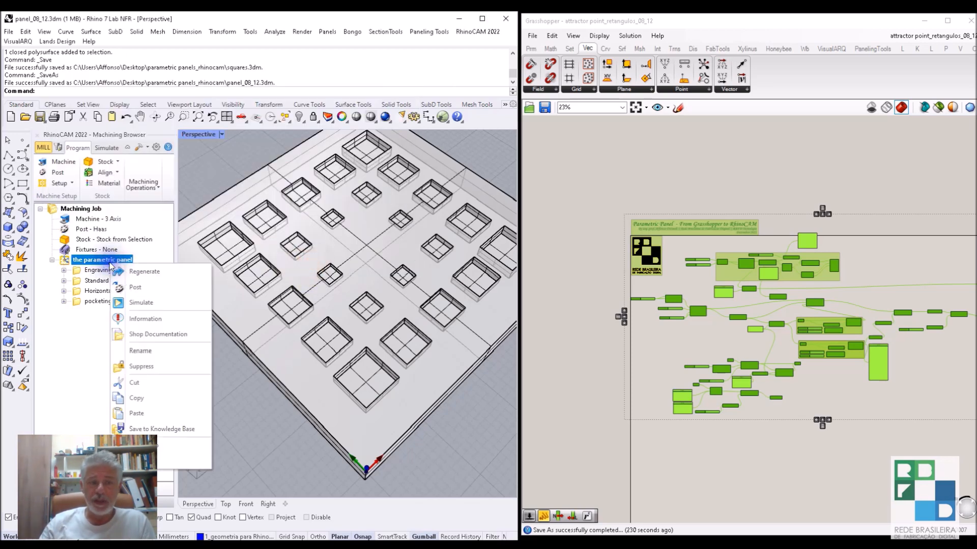
{"action": "left_click", "coordinate": [159, 333]}
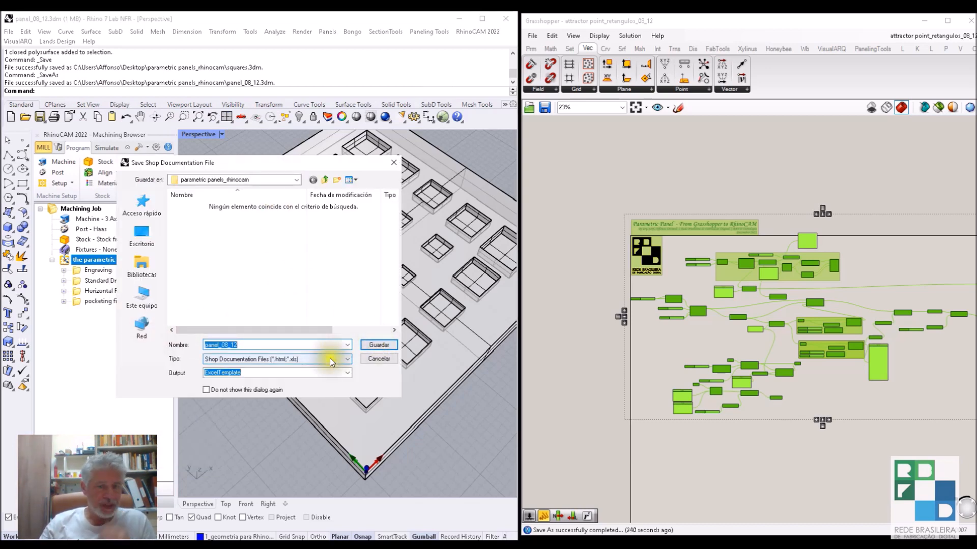
{"action": "left_click", "coordinate": [346, 373]}
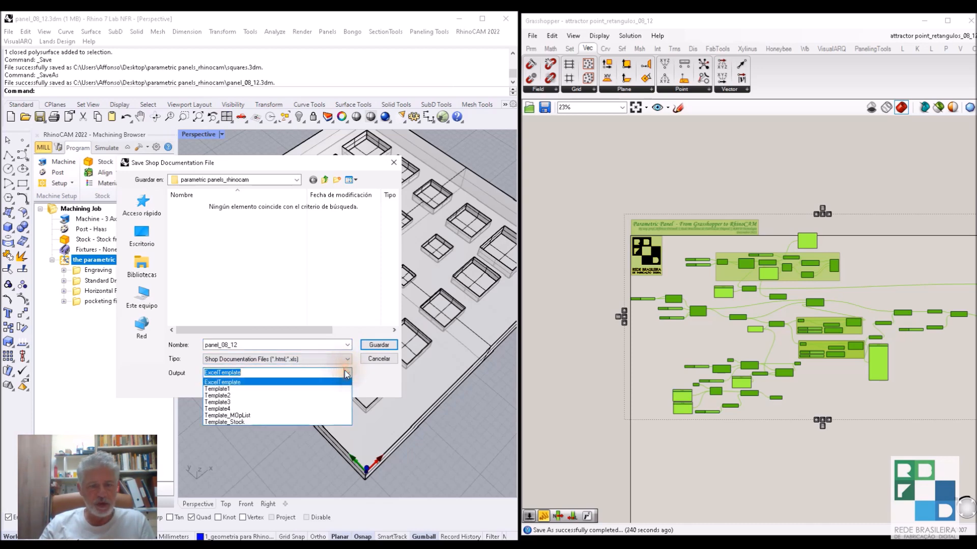
{"action": "left_click", "coordinate": [250, 389]}
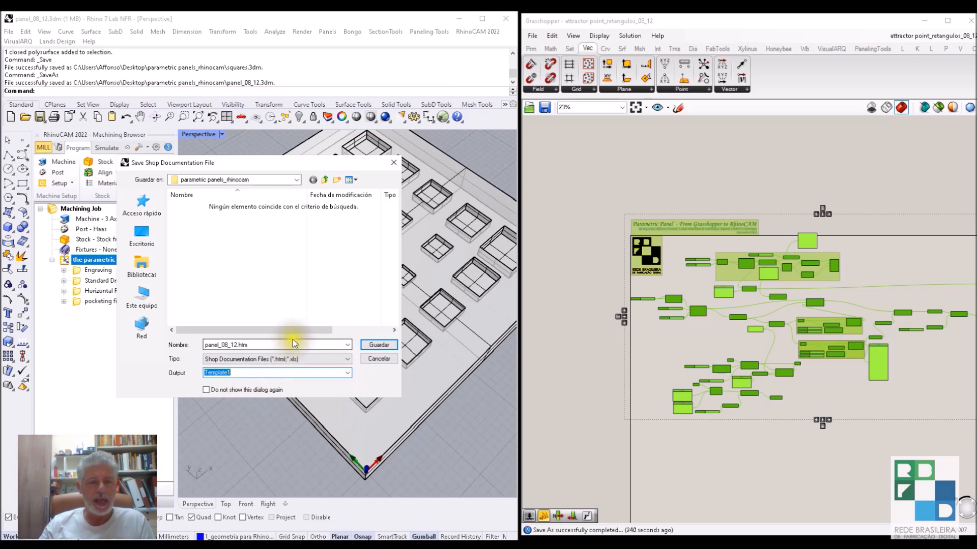
{"action": "left_click", "coordinate": [379, 346]}
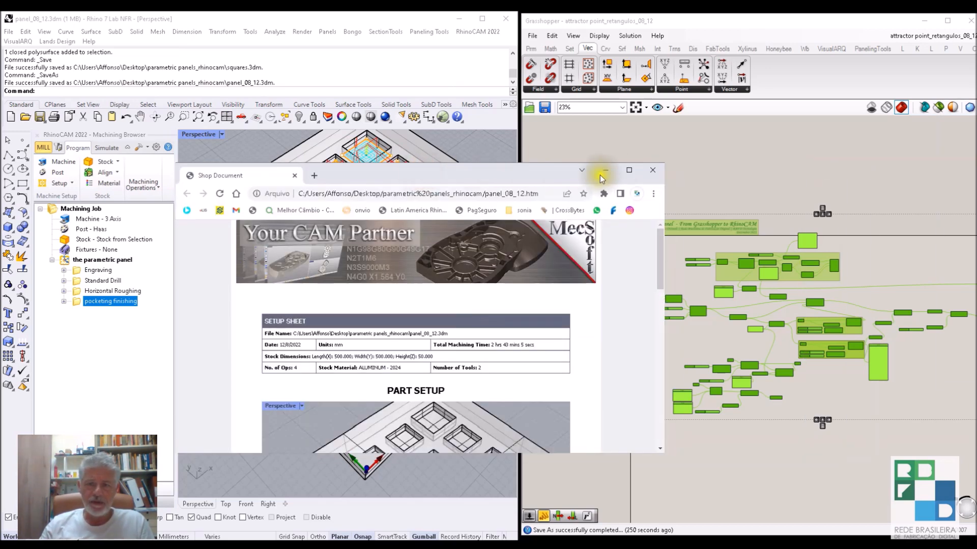
Maximize the shop document and examine its setup sheet, part setup image and tool and operations tables.
{"action": "left_click", "coordinate": [629, 171]}
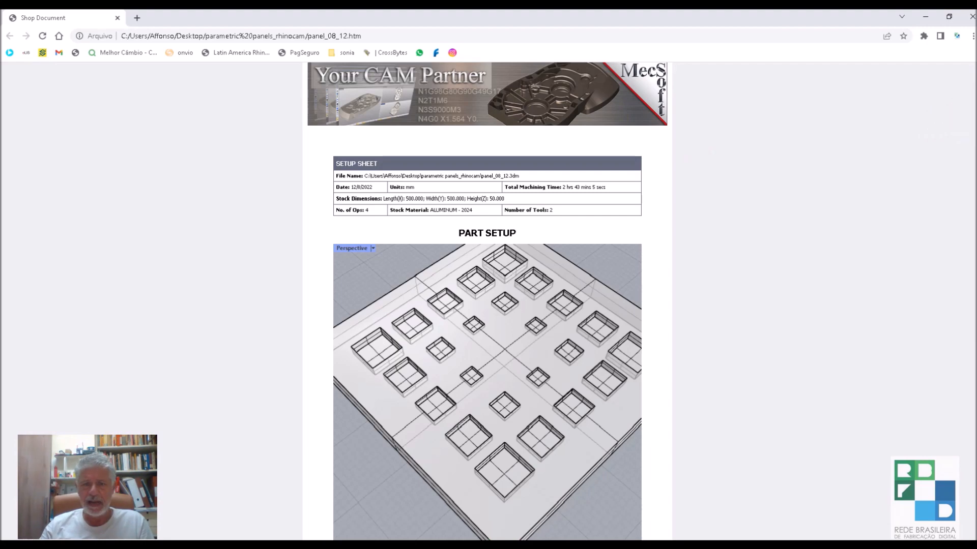
{"action": "scroll", "coordinate": [488, 300], "scroll_direction": "down", "scroll_amount": 3}
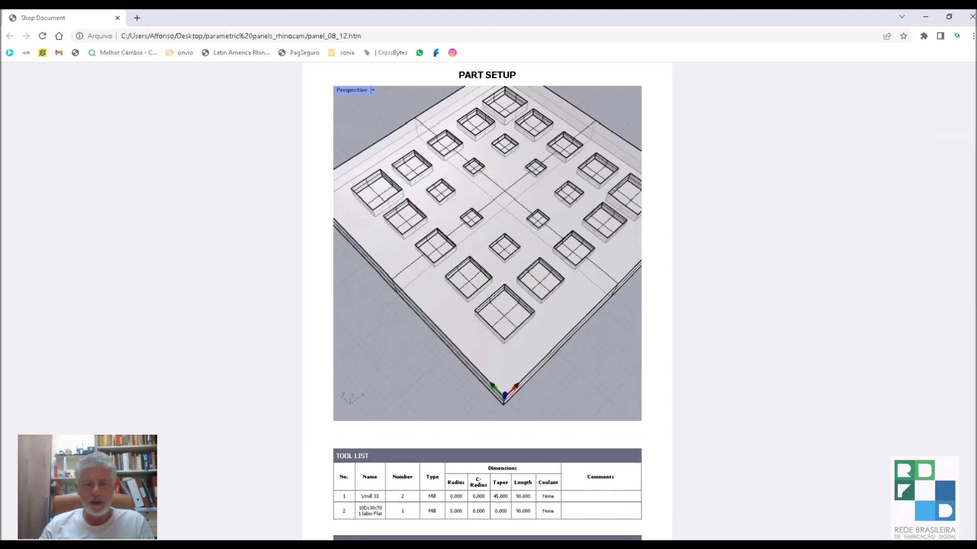
{"action": "scroll", "coordinate": [487, 300], "scroll_direction": "up", "scroll_amount": 1}
{"action": "scroll", "coordinate": [353, 141], "scroll_direction": "down", "scroll_amount": 1}
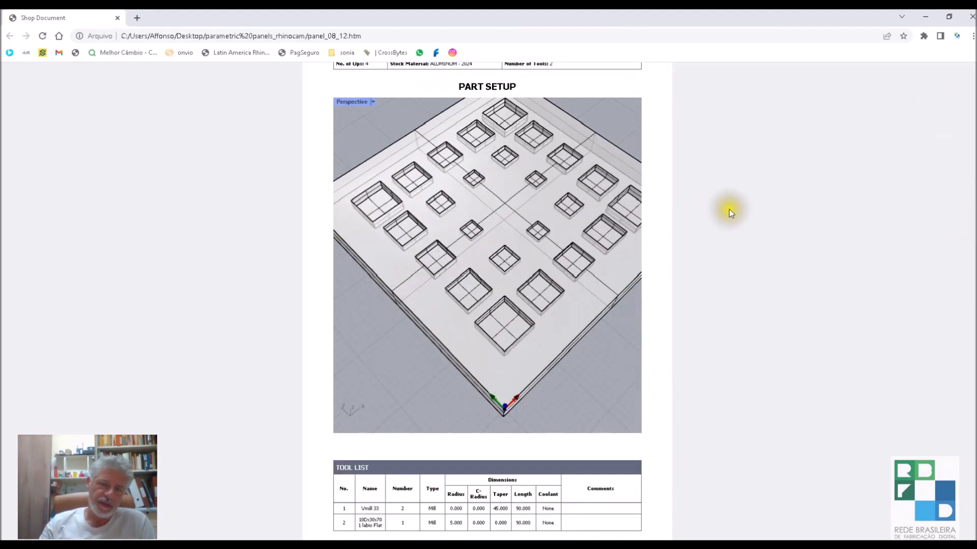
{"action": "left_click_drag", "start_coordinate": [975, 179], "coordinate": [973, 364]}
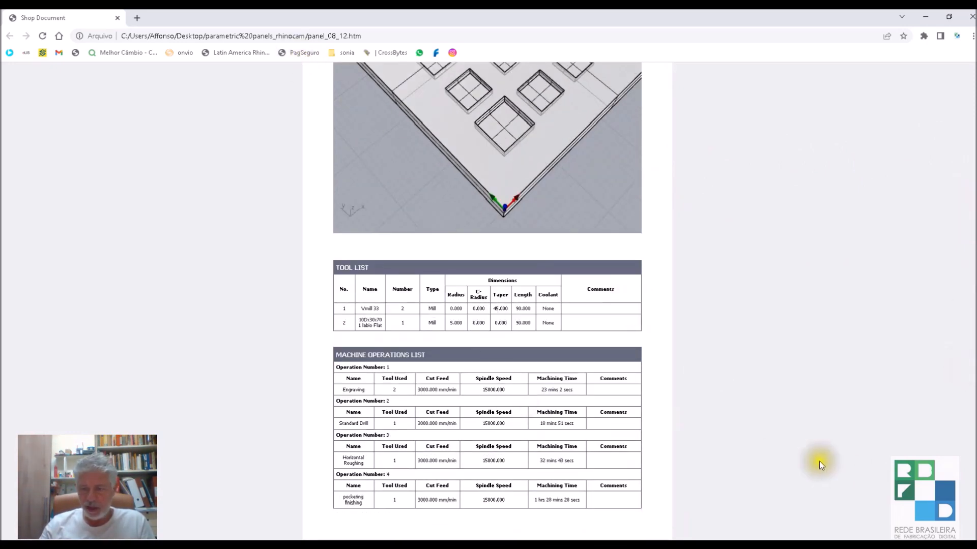
Enlarge the shop document's page zoom by four levels for easier reading of its tables.
{"action": "left_click", "coordinate": [972, 36]}
{"action": "left_click", "coordinate": [943, 132]}
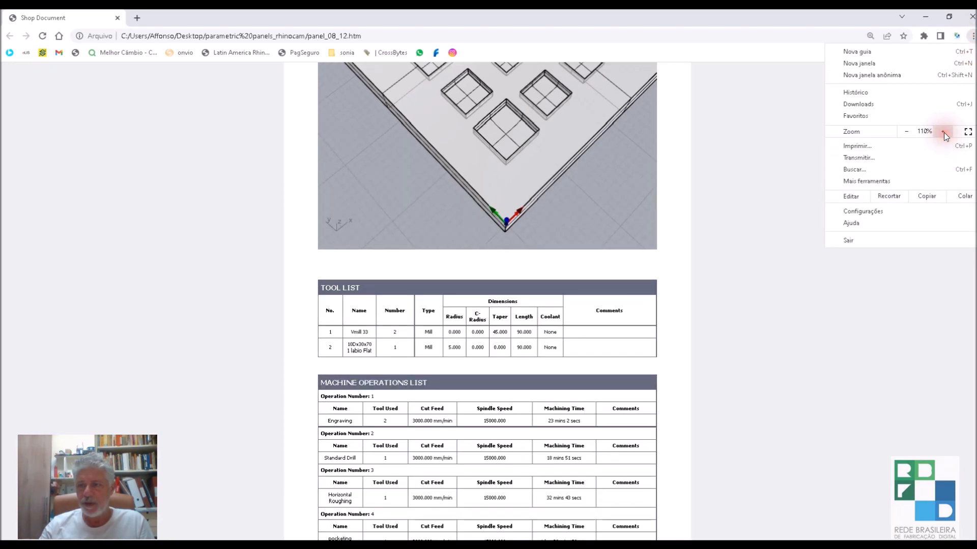
{"action": "left_click", "coordinate": [944, 132]}
{"action": "left_click", "coordinate": [943, 132]}
{"action": "left_click", "coordinate": [943, 132]}
{"action": "left_click", "coordinate": [853, 381]}
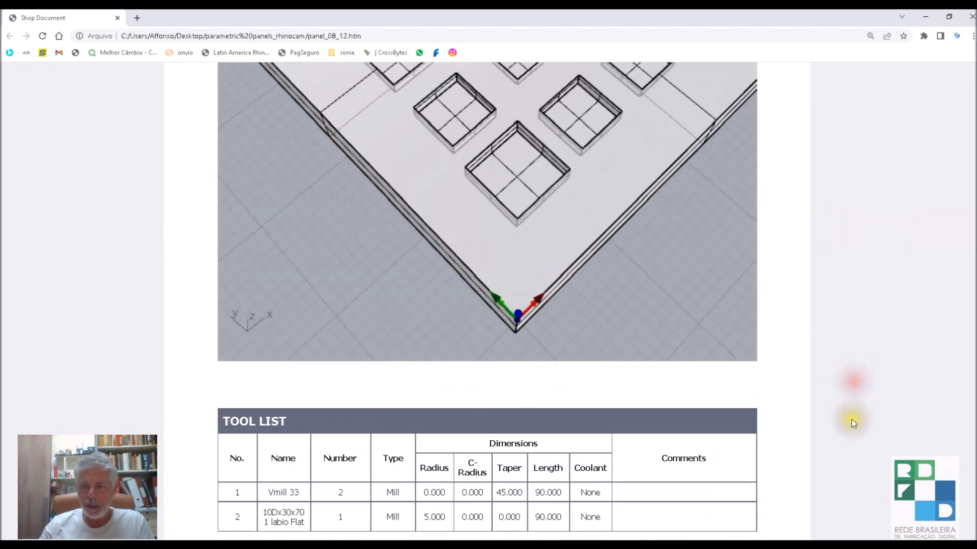
Review the document's tool list and each operation's tool, cut feed, spindle speed and machining time, and close the document.
{"action": "scroll", "coordinate": [866, 382], "scroll_direction": "down", "scroll_amount": 5}
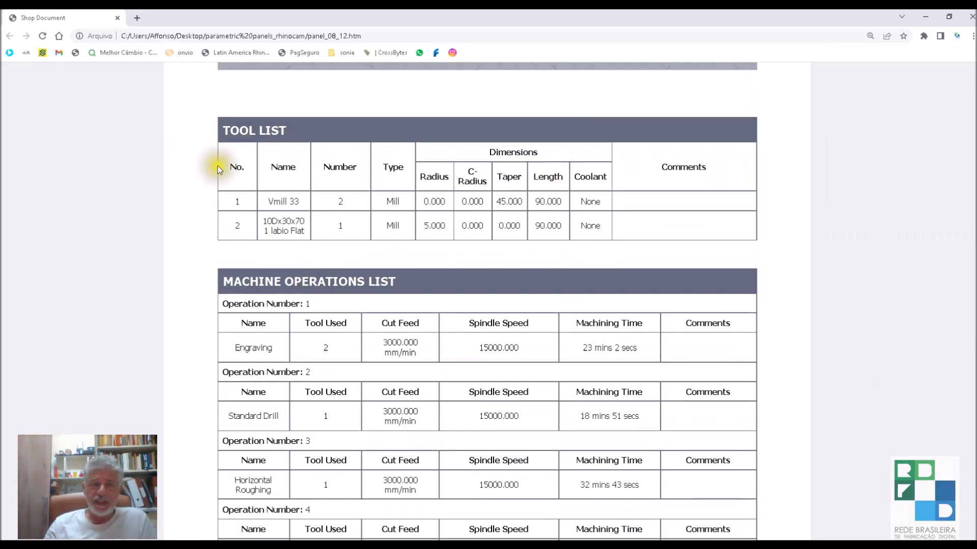
{"action": "scroll", "coordinate": [399, 250], "scroll_direction": "up", "scroll_amount": 1}
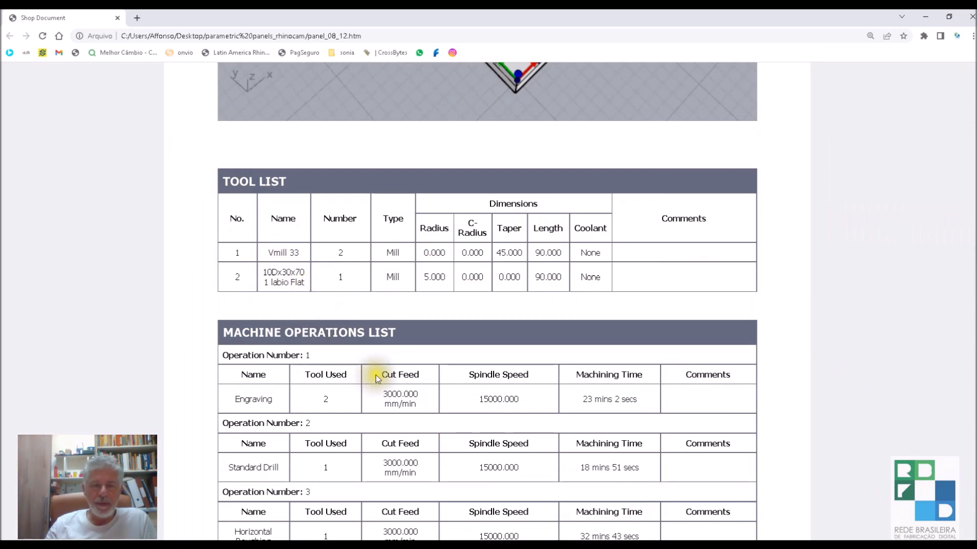
{"action": "scroll", "coordinate": [388, 377], "scroll_direction": "down", "scroll_amount": 1}
{"action": "scroll", "coordinate": [389, 385], "scroll_direction": "down", "scroll_amount": 2}
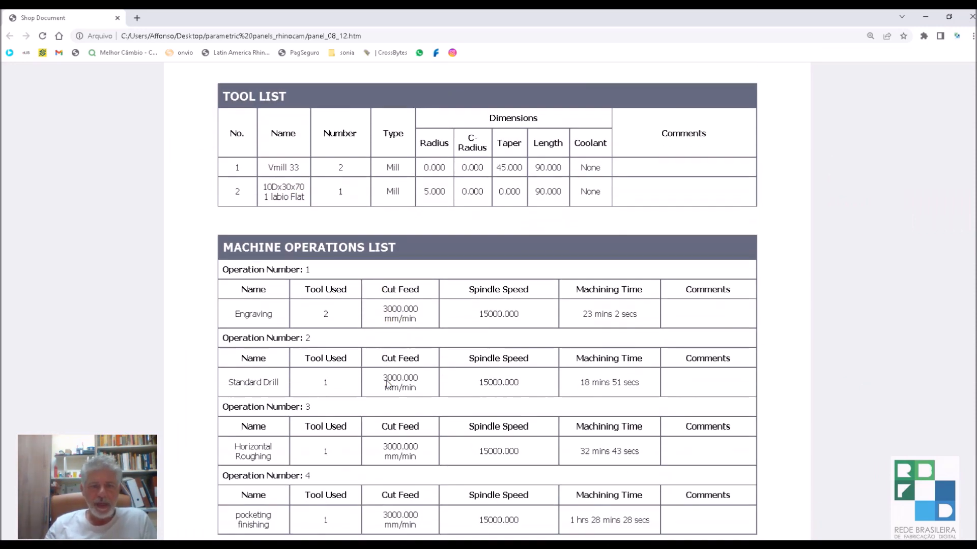
{"action": "left_click_drag", "start_coordinate": [237, 259], "coordinate": [277, 256]}
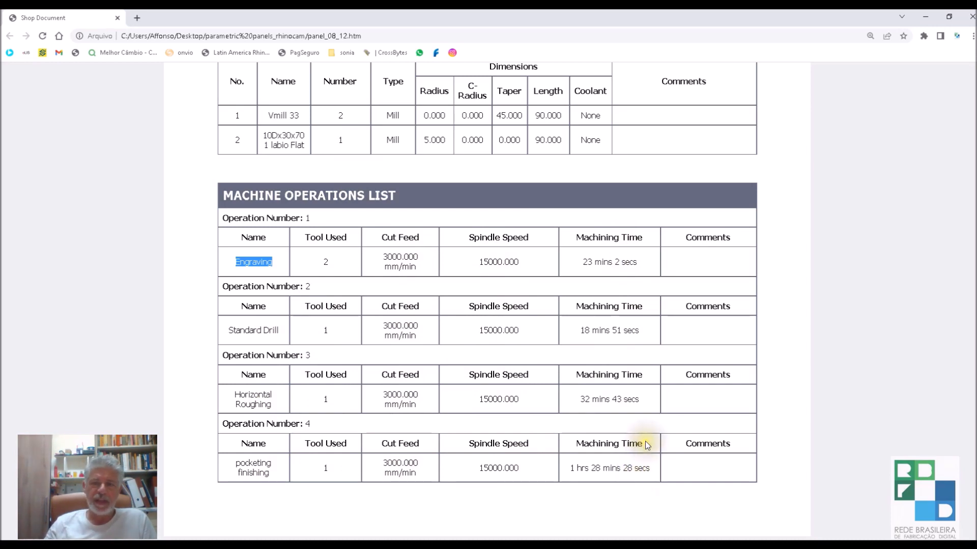
{"action": "scroll", "coordinate": [646, 441], "scroll_direction": "up", "scroll_amount": 4}
{"action": "scroll", "coordinate": [647, 445], "scroll_direction": "up", "scroll_amount": 1}
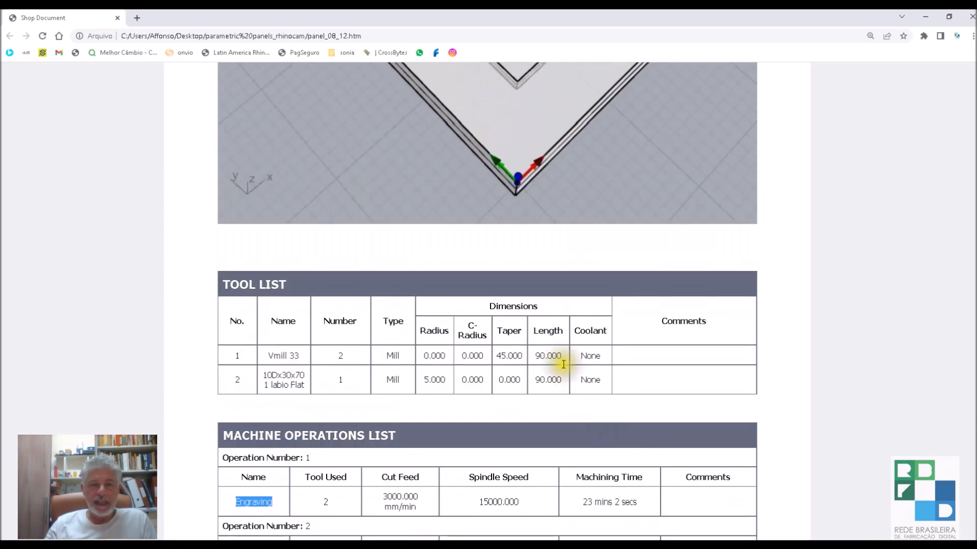
{"action": "scroll", "coordinate": [556, 429], "scroll_direction": "up", "scroll_amount": 8}
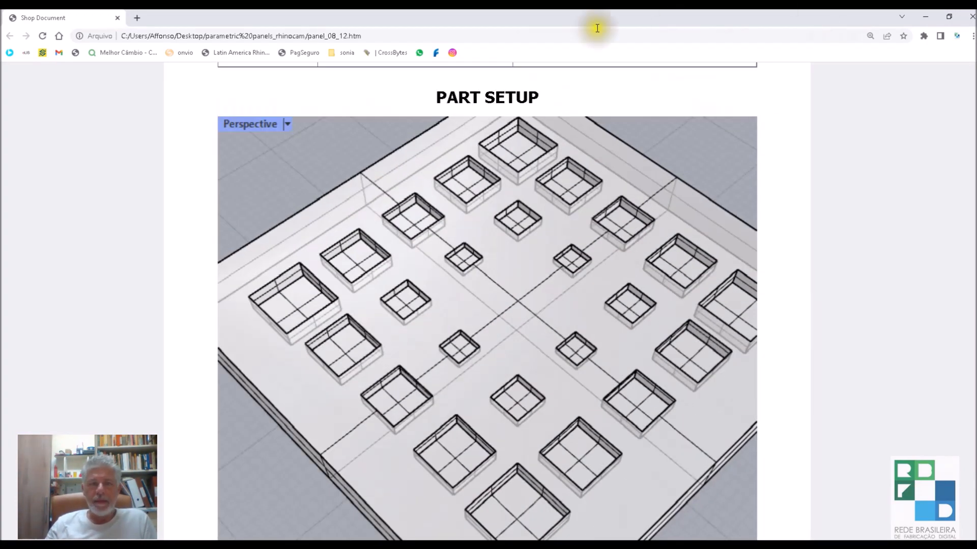
{"action": "left_click", "coordinate": [118, 18]}
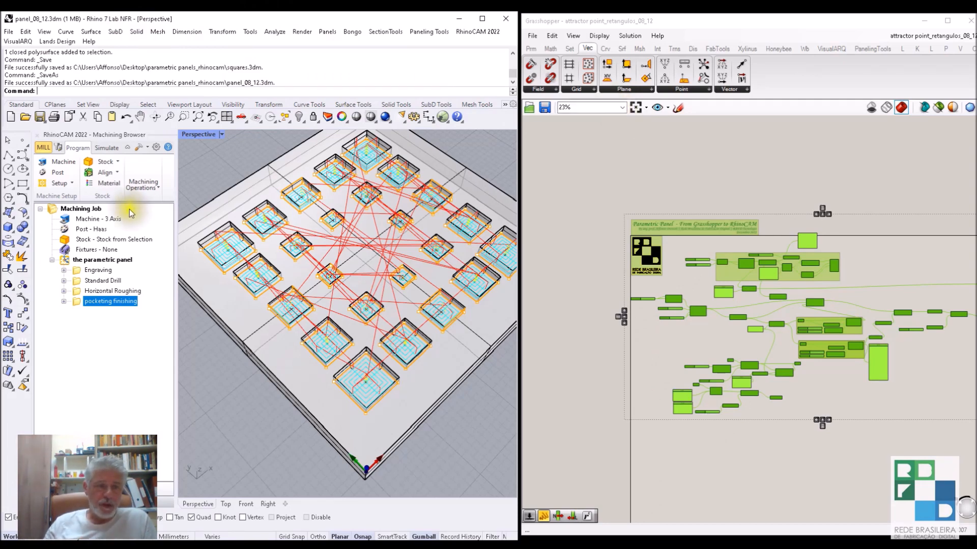
Simulate all operations of the parametric panel setup and inspect the machined stock from several angles.
{"action": "left_click", "coordinate": [103, 260]}
{"action": "right_click", "coordinate": [104, 261]}
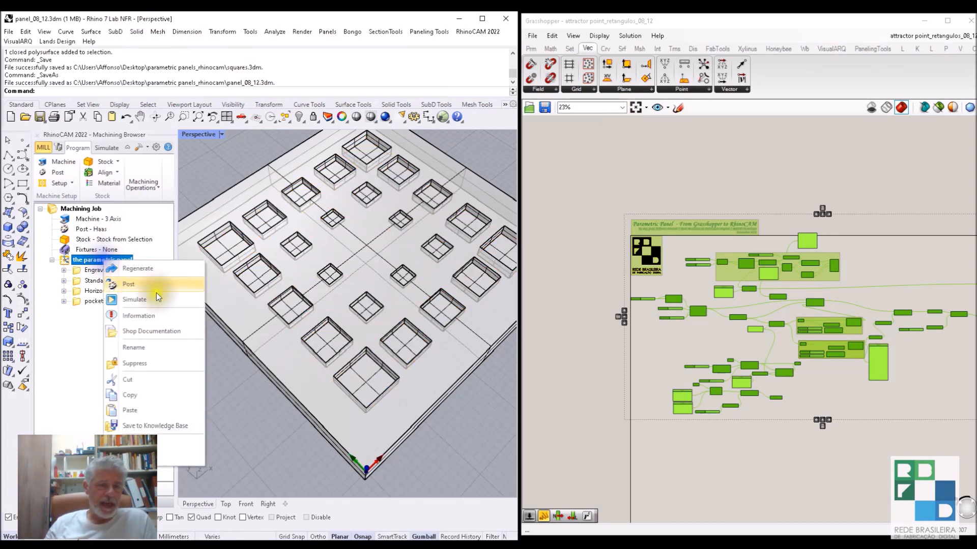
{"action": "left_click", "coordinate": [133, 300]}
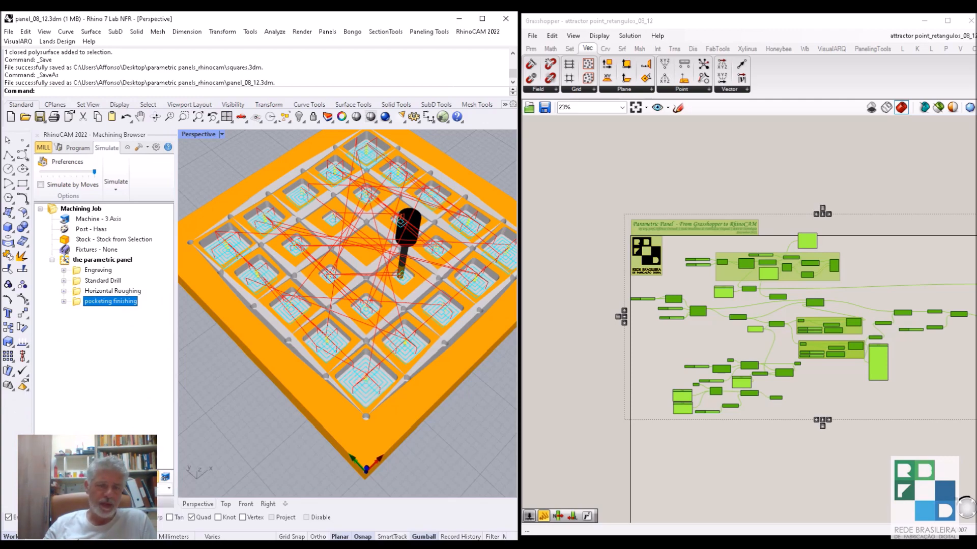
{"action": "right_click_drag", "start_coordinate": [333, 340], "coordinate": [382, 320]}
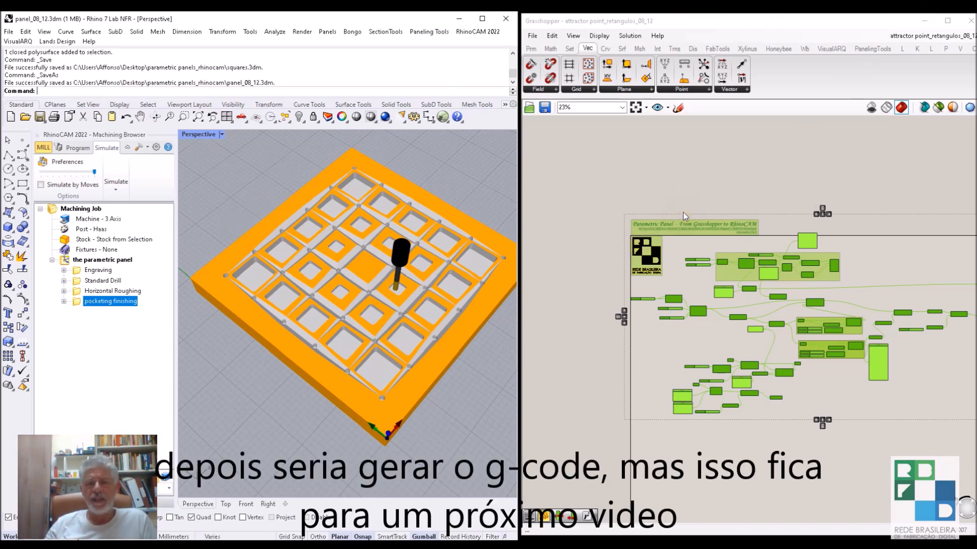
{"action": "right_click_drag", "start_coordinate": [343, 283], "coordinate": [382, 299]}
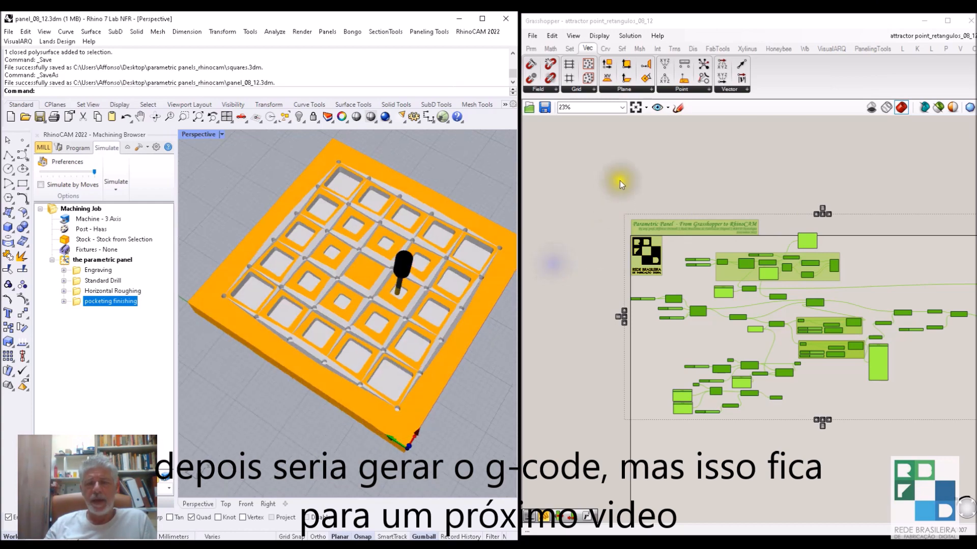
Examine the title block and first component groups of the Grasshopper definition beside the simulated panel.
{"action": "right_click_drag", "start_coordinate": [617, 188], "coordinate": [623, 165]}
{"action": "scroll", "coordinate": [717, 250], "scroll_direction": "up", "scroll_amount": 2}
{"action": "scroll", "coordinate": [759, 278], "scroll_direction": "up", "scroll_amount": 3}
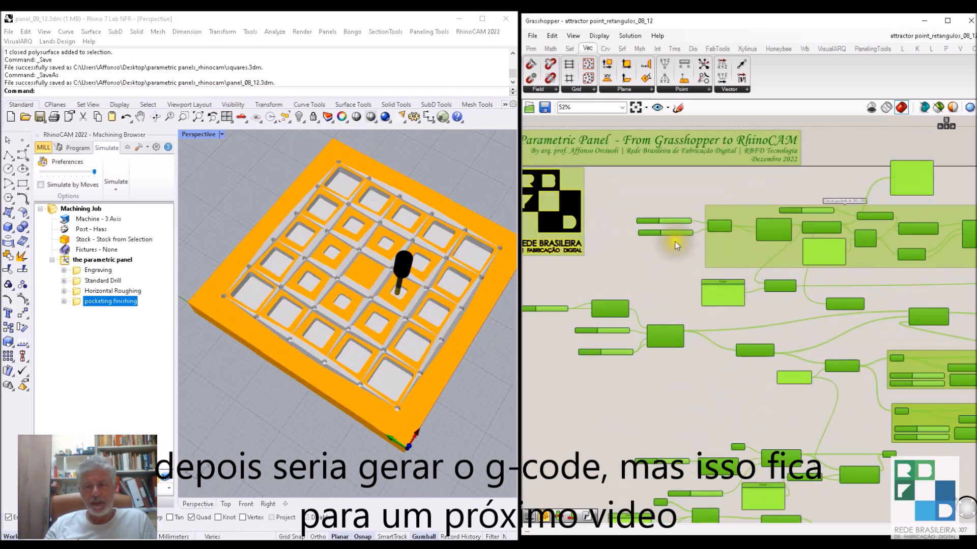
{"action": "right_click_drag", "start_coordinate": [731, 305], "coordinate": [810, 303]}
{"action": "right_click_drag", "start_coordinate": [466, 297], "coordinate": [377, 173]}
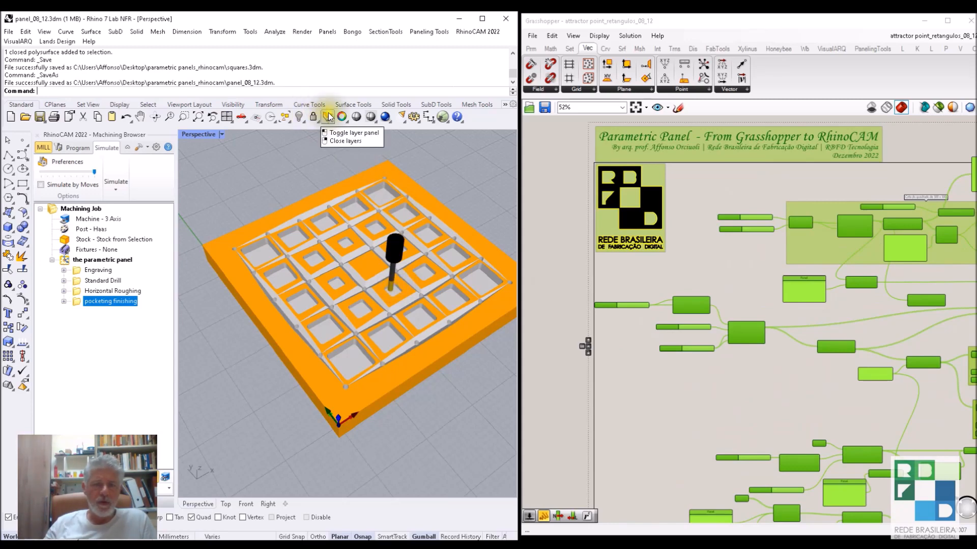
Leave the simulation view and turn on the 2_adornos layer with its text and logo, dimension and leader sublayers.
{"action": "left_click", "coordinate": [78, 147]}
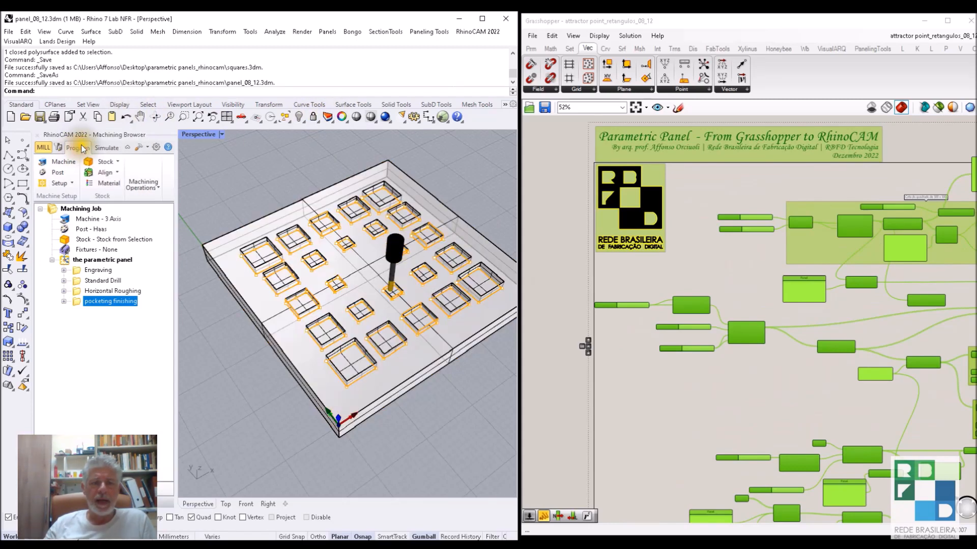
{"action": "left_click", "coordinate": [328, 118]}
{"action": "left_click", "coordinate": [264, 248]}
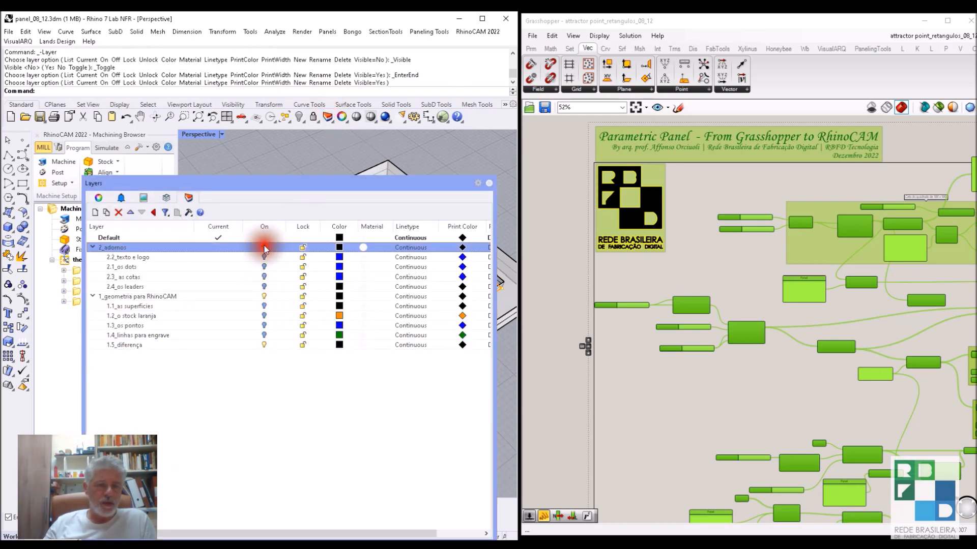
{"action": "left_click", "coordinate": [264, 257]}
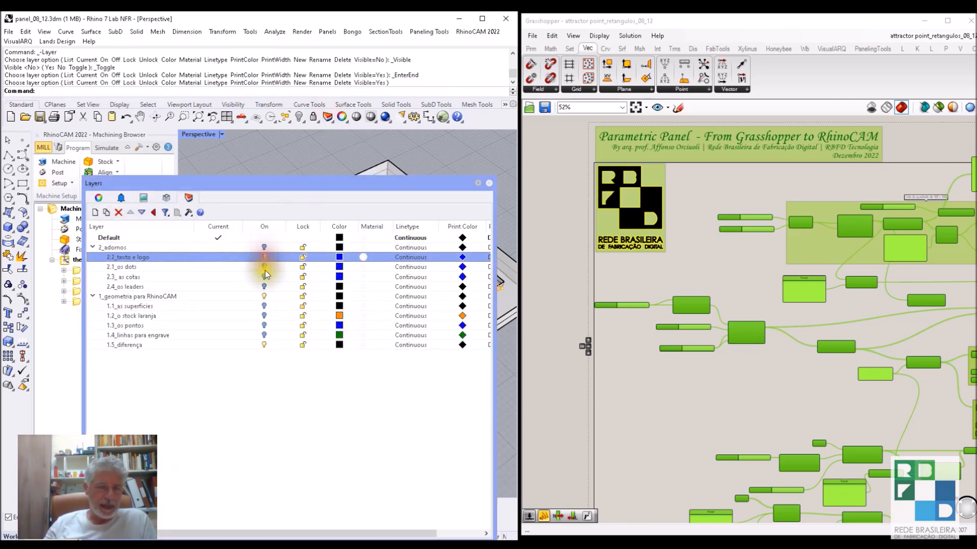
{"action": "left_click", "coordinate": [265, 276]}
{"action": "left_click", "coordinate": [263, 286]}
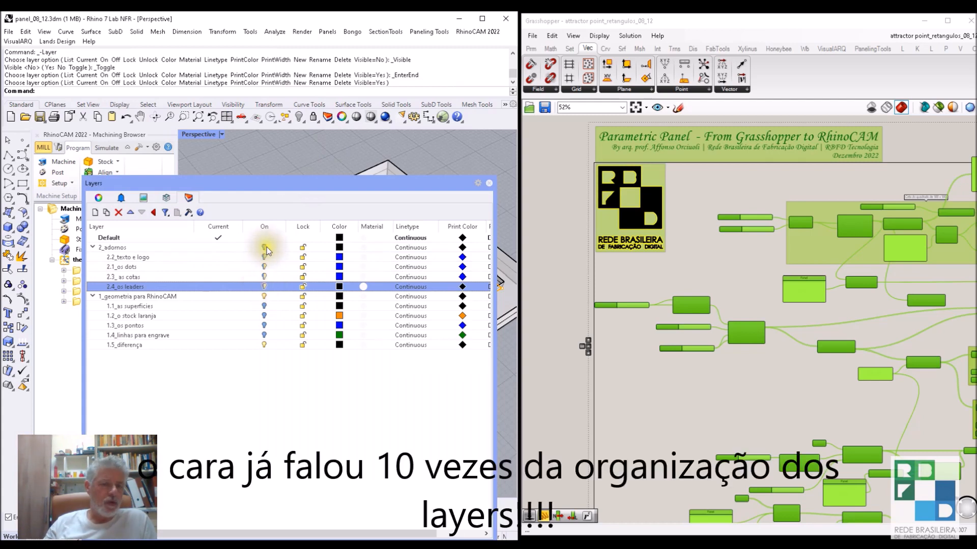
{"action": "left_click", "coordinate": [264, 247]}
Turn on the 1.1 surfaces, 1.2 orange stock, 1.3 points and 1.4 engraving lines layers, and close the layer list.
{"action": "left_click", "coordinate": [266, 306]}
{"action": "left_click", "coordinate": [265, 316]}
{"action": "left_click", "coordinate": [264, 325]}
{"action": "left_click", "coordinate": [268, 335]}
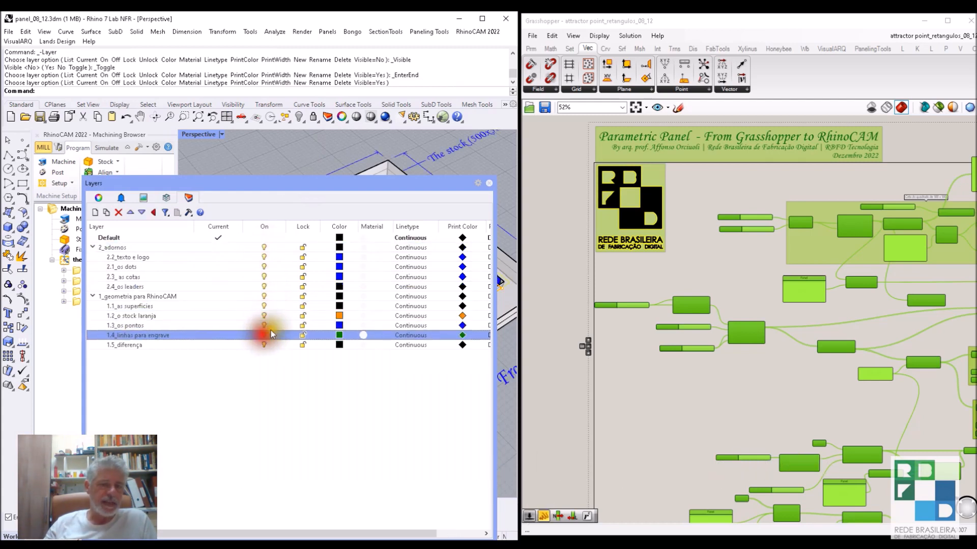
{"action": "left_click", "coordinate": [489, 183]}
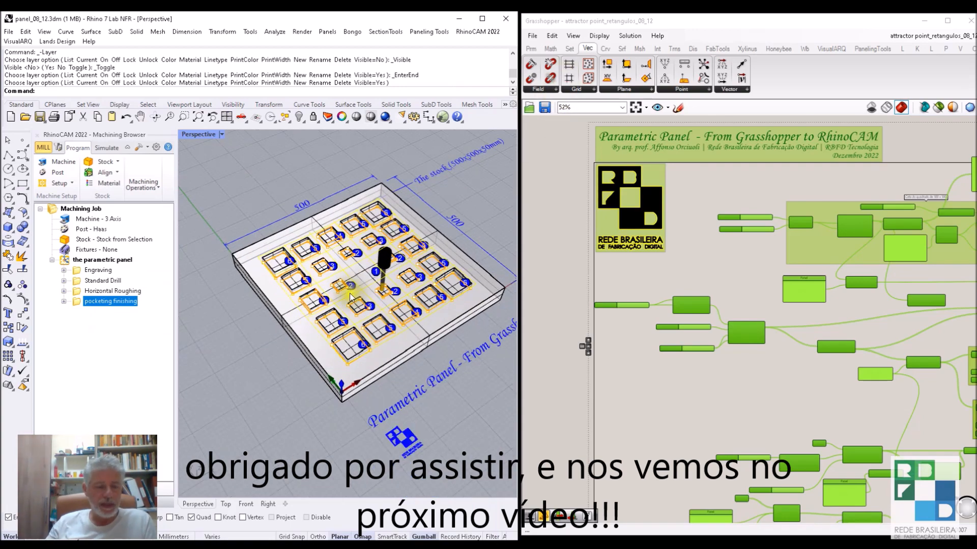
{"action": "right_click_drag", "start_coordinate": [358, 289], "coordinate": [318, 296]}
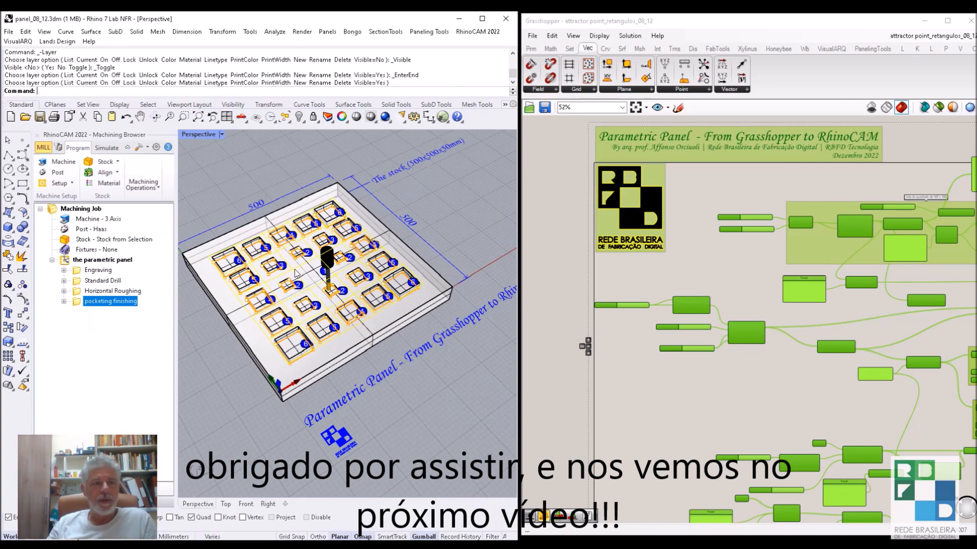
{"action": "mouse_move", "coordinate": [616, 546]}
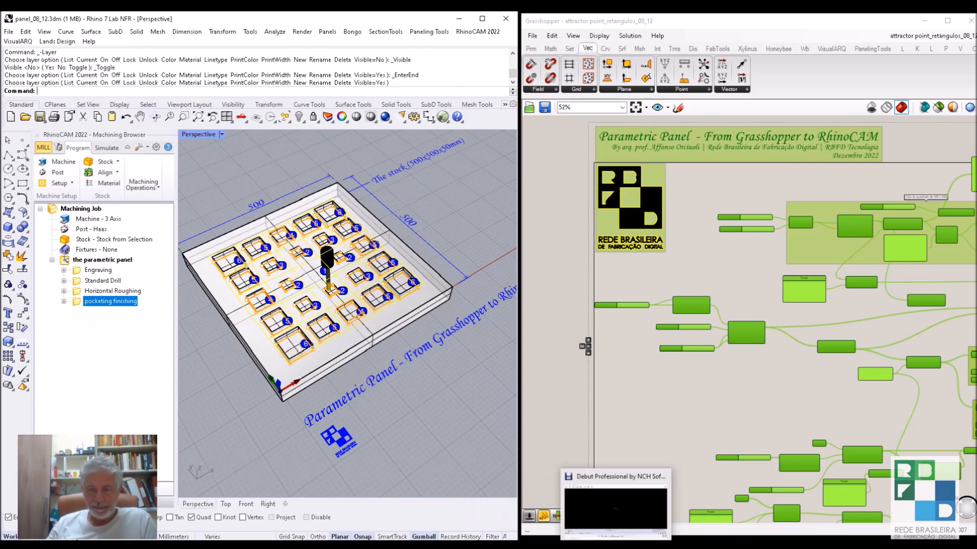